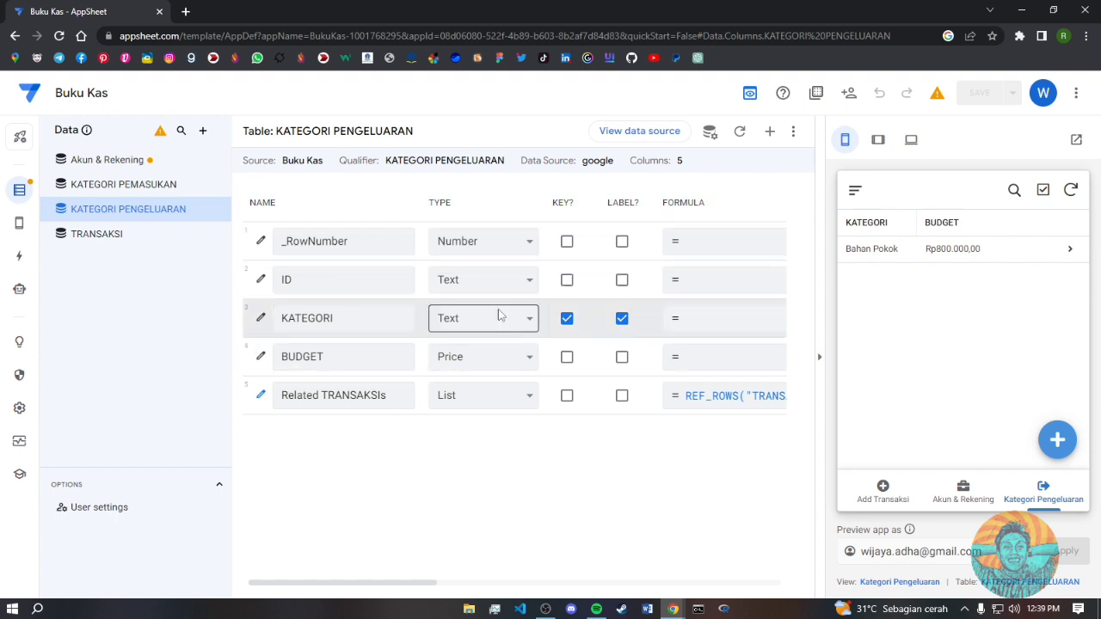
- Add a new virtual column named PENGGUNAAN to the KATEGORI PENGELUARAN table
click(771, 136)
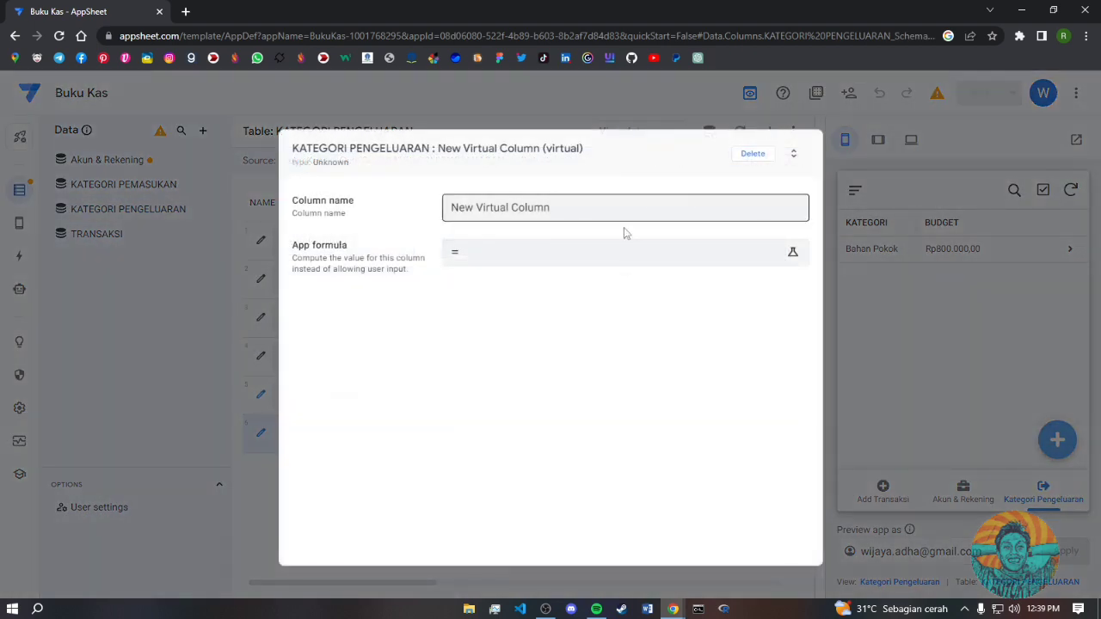
drag(563, 214, 453, 207)
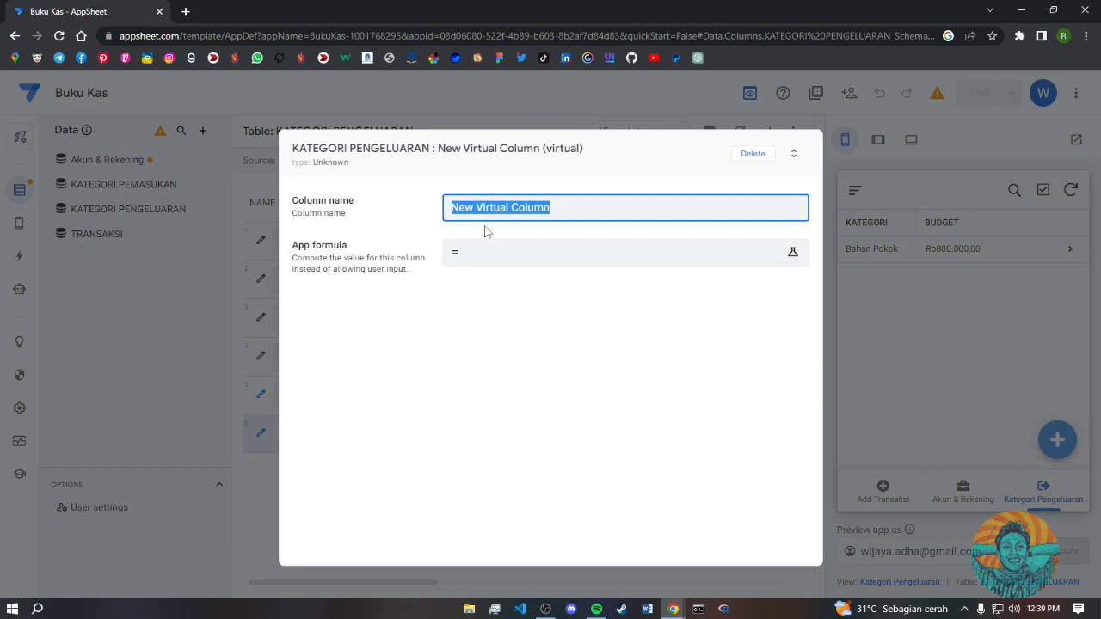
text(PENGGU)
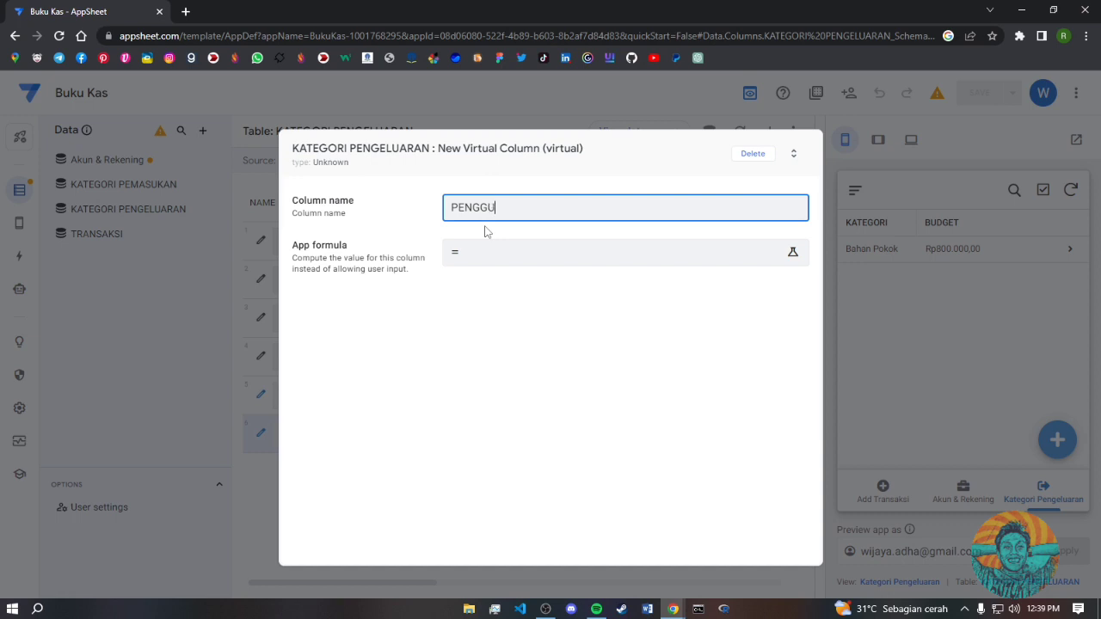
text(NAAN)
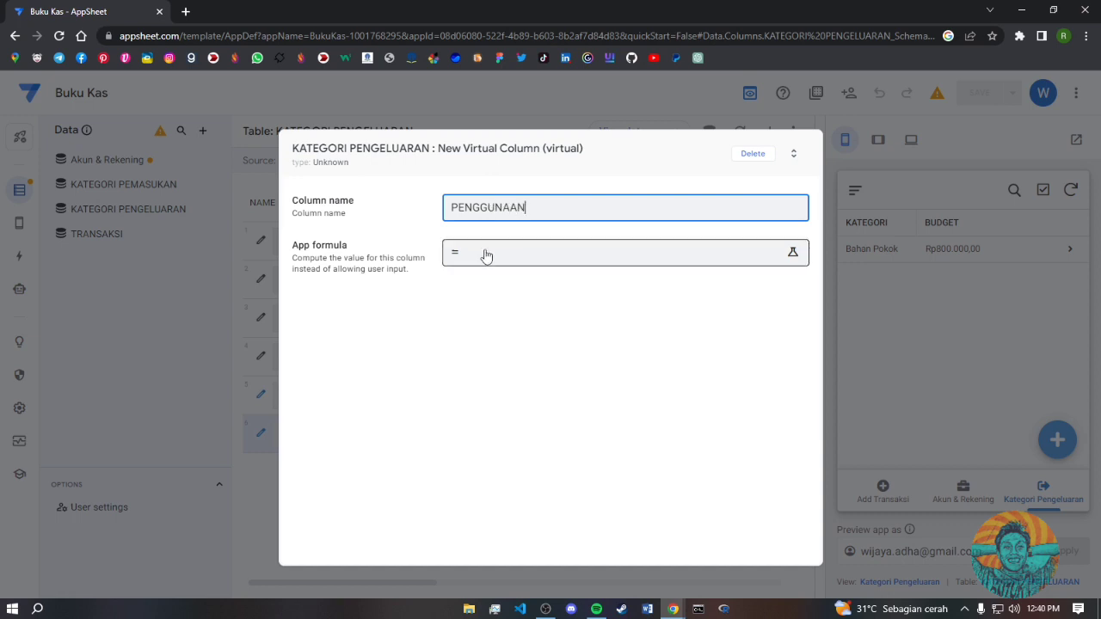
- Copy the existing PENGGUNAAN formula from the KAS FAMILY app for the new column
click(488, 254)
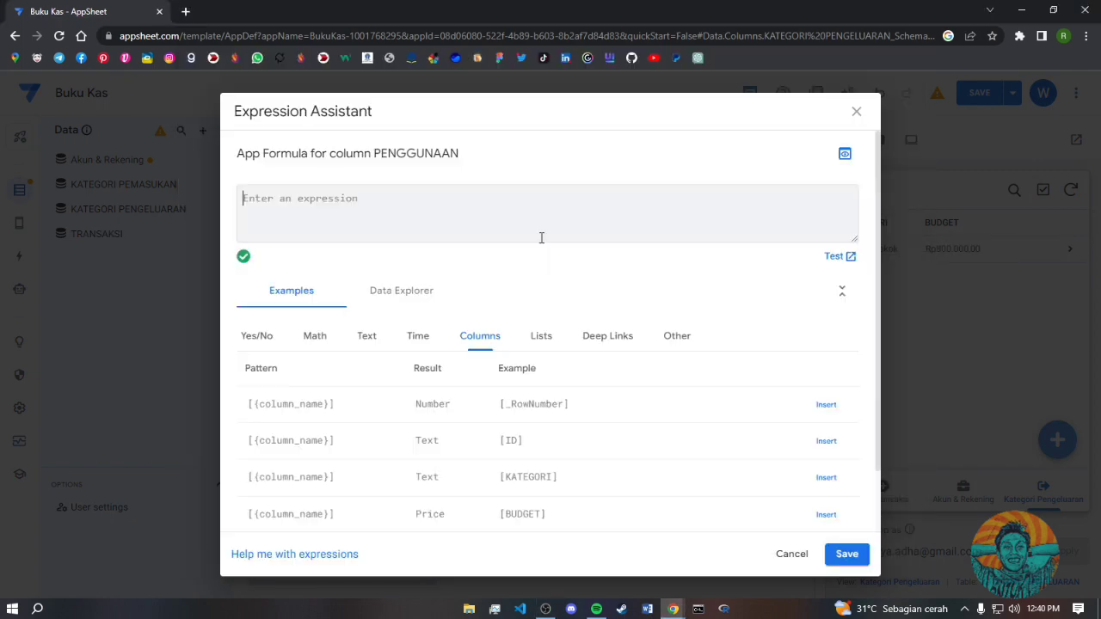
key(alt+Tab)
key(alt+Tab)
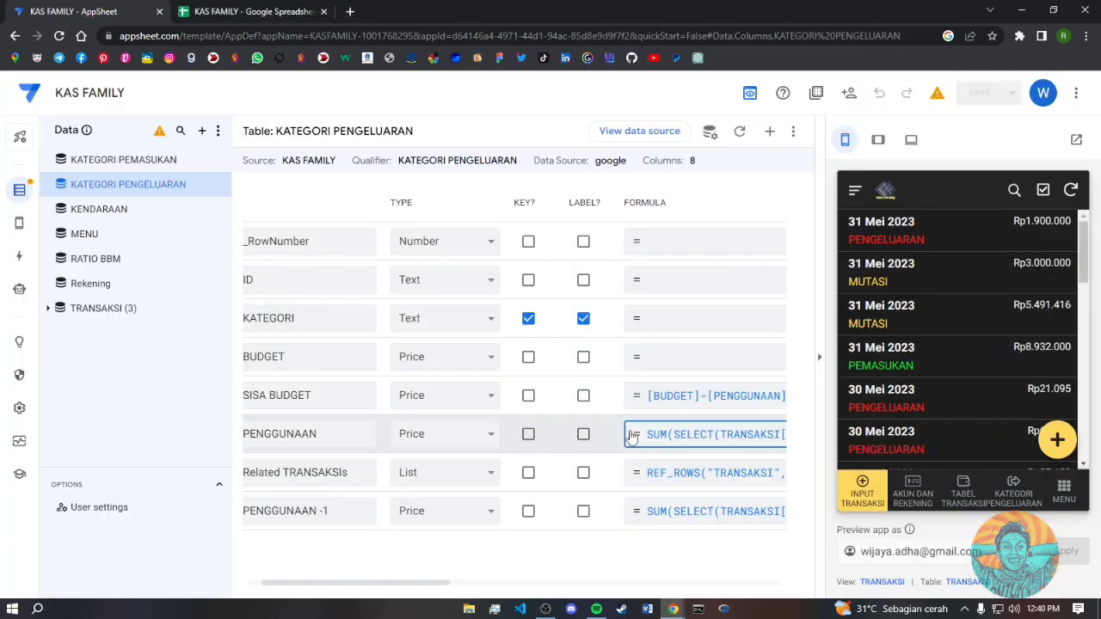
click(632, 436)
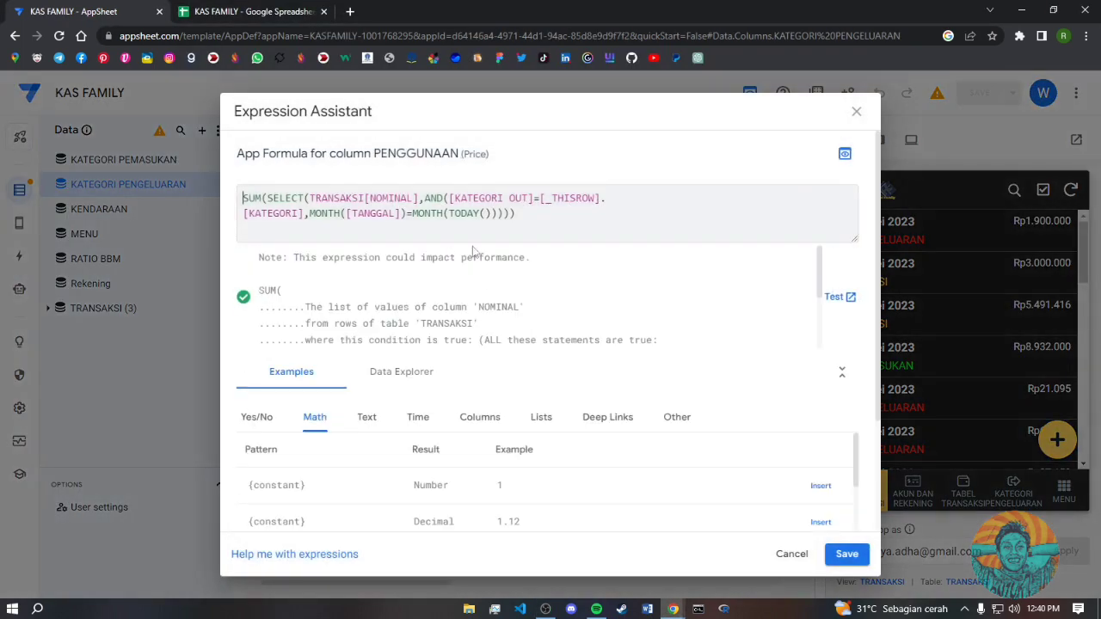
drag(522, 216, 237, 211)
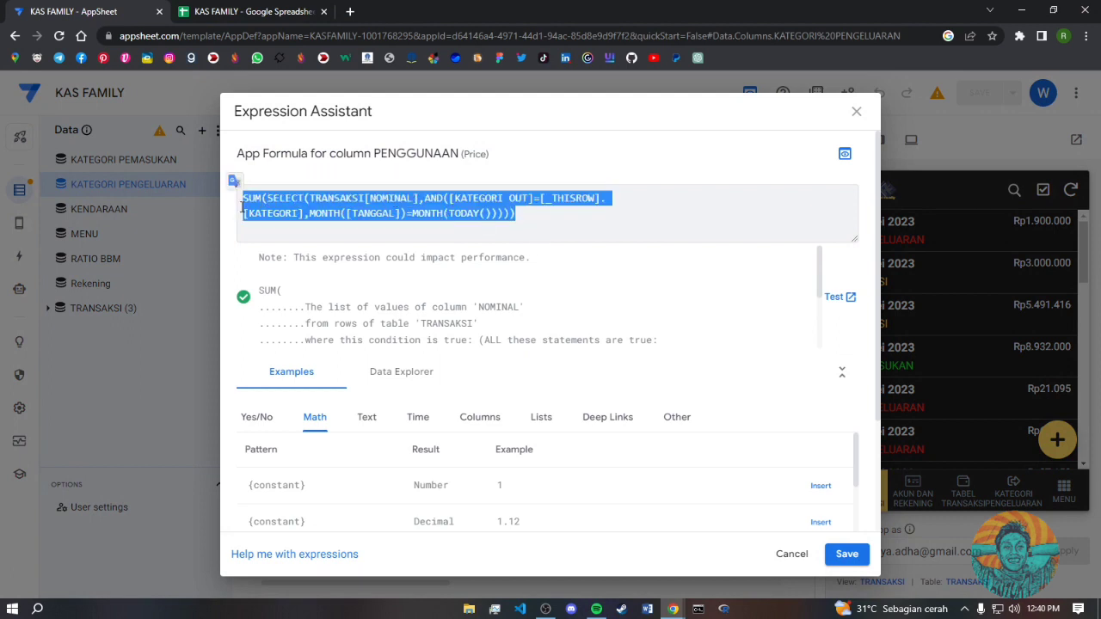
key(alt+Tab)
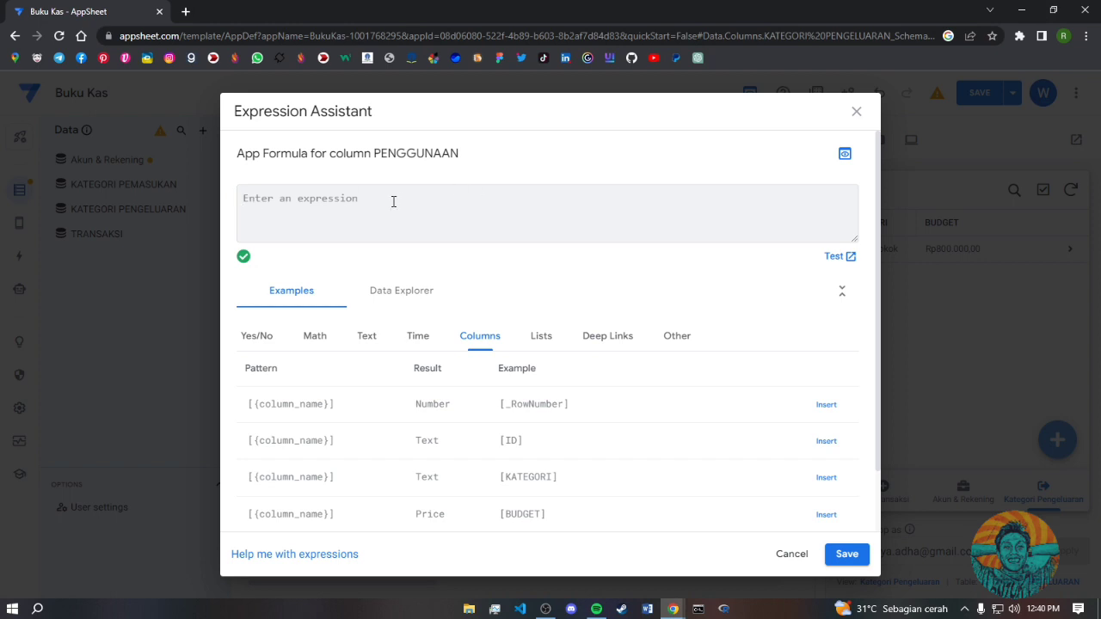
- Paste the SUM(SELECT(...)) monthly TRANSAKSI NOMINAL formula into PENGGUNAAN and save it
text(SUM(SELECT(TRANSAKSI[NOMINAL],AND([KATEGORI OUT]=[_THISROW].[KATEGORI],MONTH([TANGGAL])=MONTH(TODAY())))))
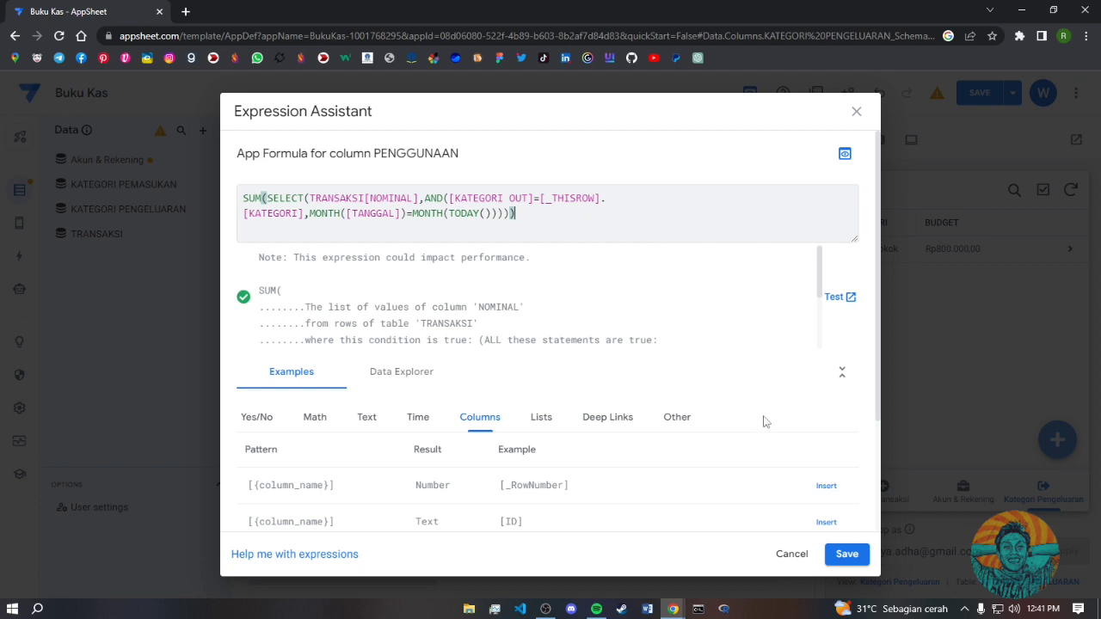
click(844, 556)
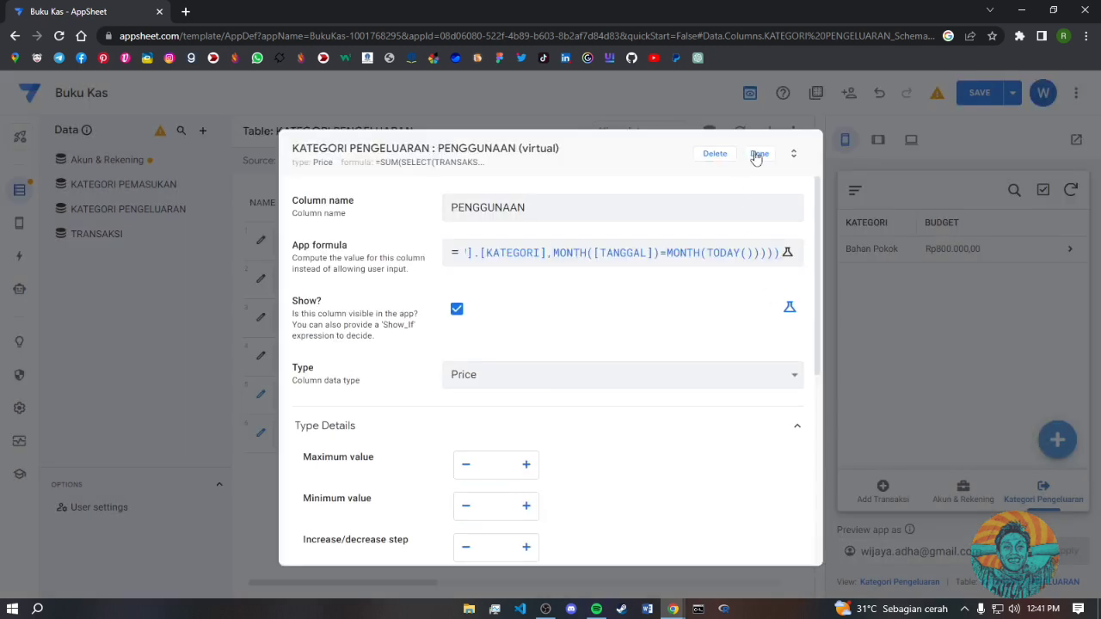
click(758, 153)
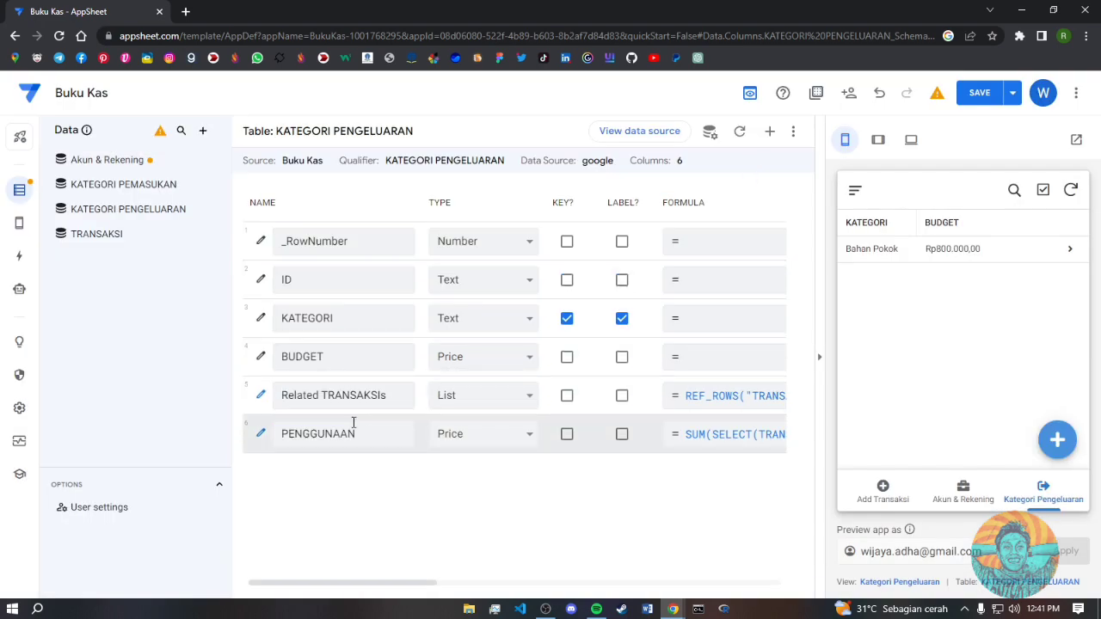
- Reduce PENGGUNAAN's decimal digits from 2 to 0
click(261, 435)
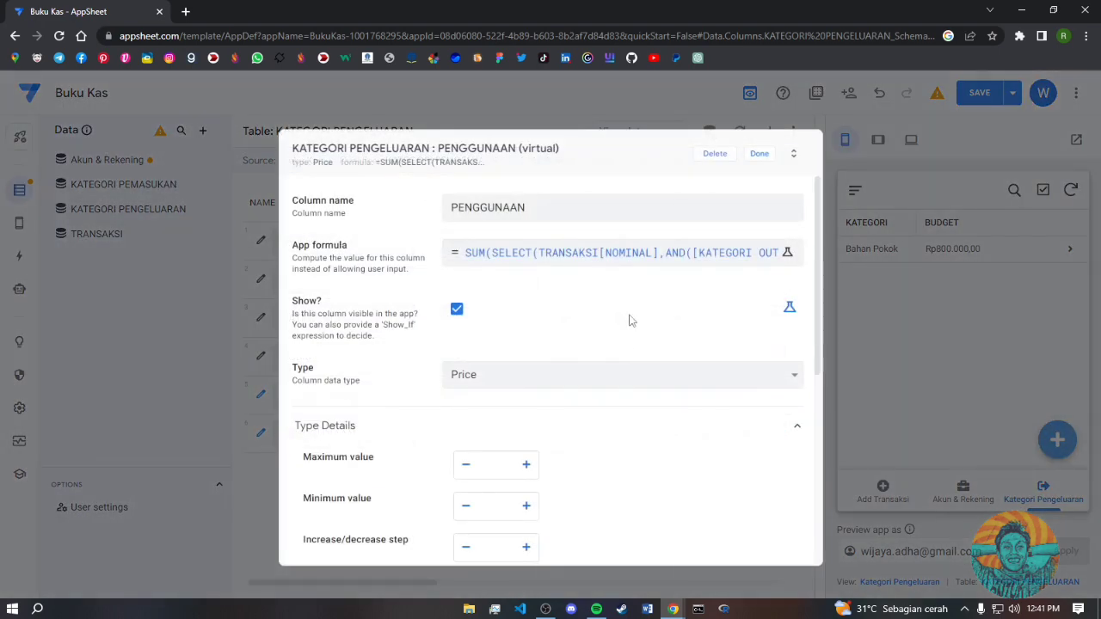
scroll(582, 439, down, 3)
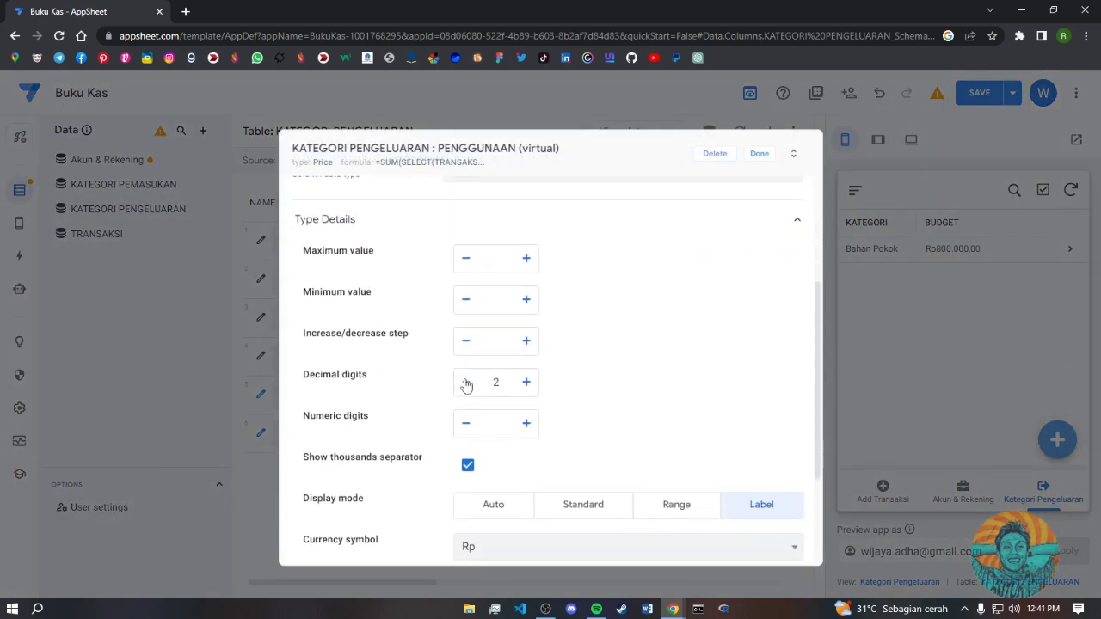
click(465, 382)
click(465, 381)
scroll(614, 473, down, 3)
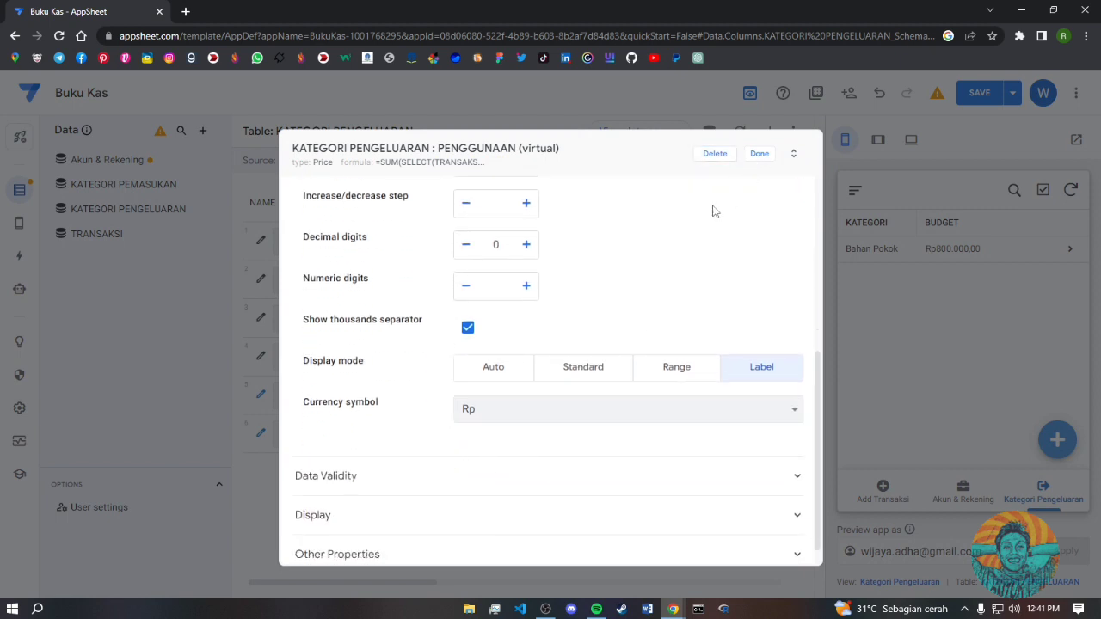
click(760, 153)
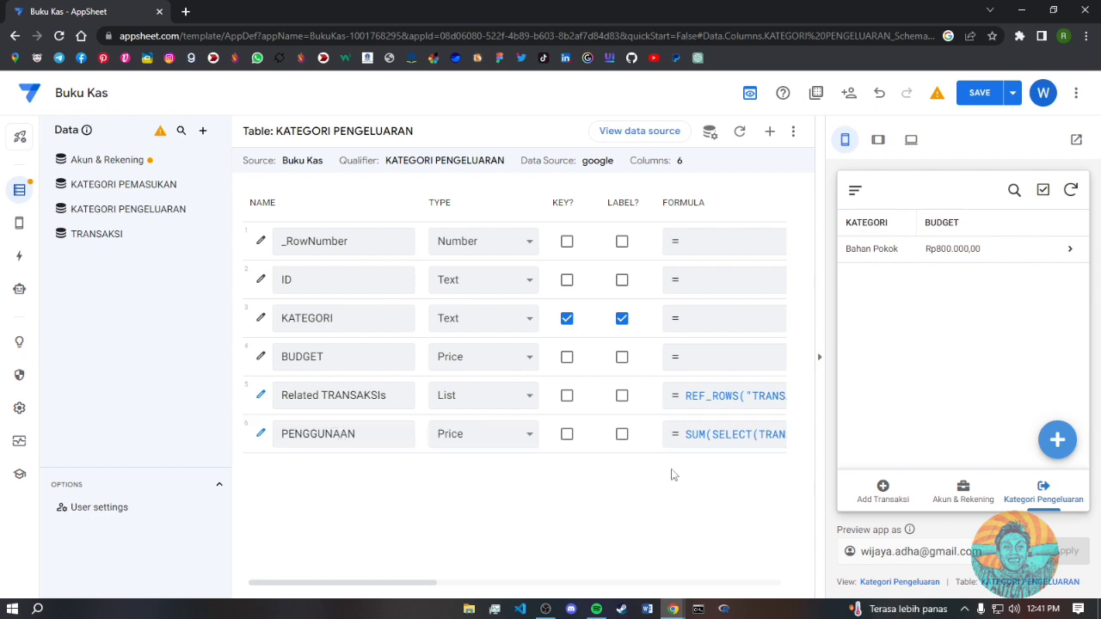
- Add another virtual column named PENGGUNAAN BULAN LALU
click(771, 135)
click(567, 209)
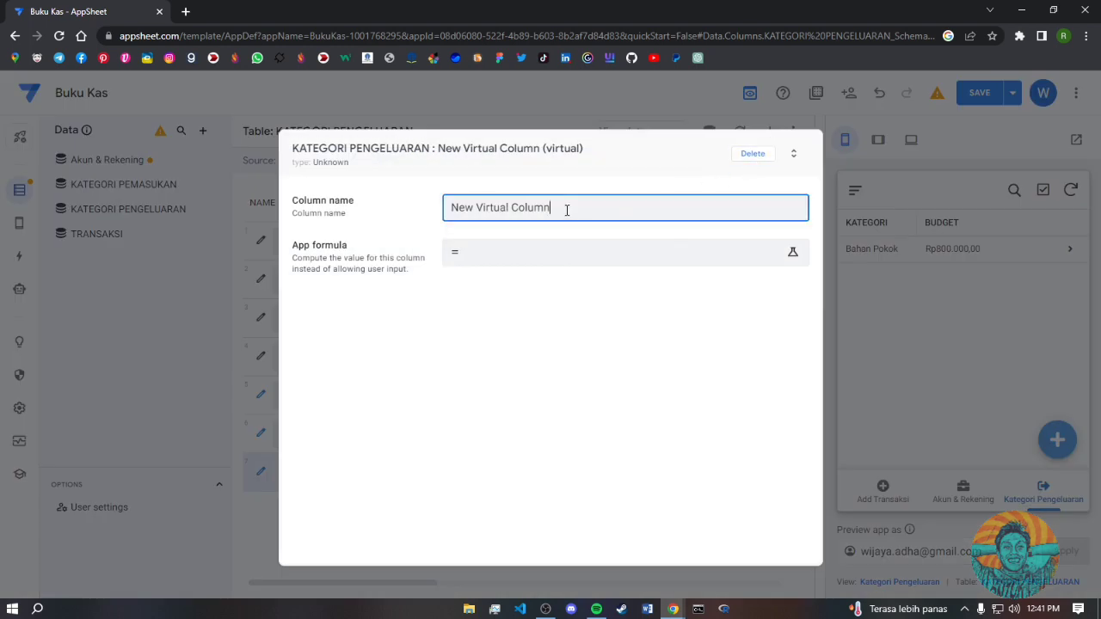
drag(566, 210, 420, 271)
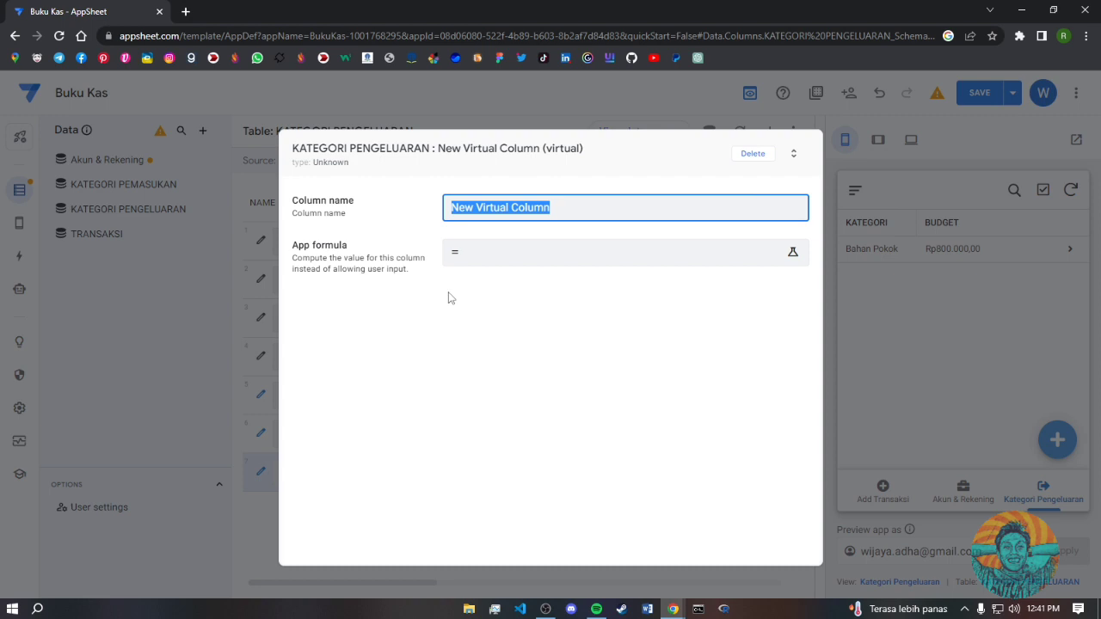
text(PENGGUN)
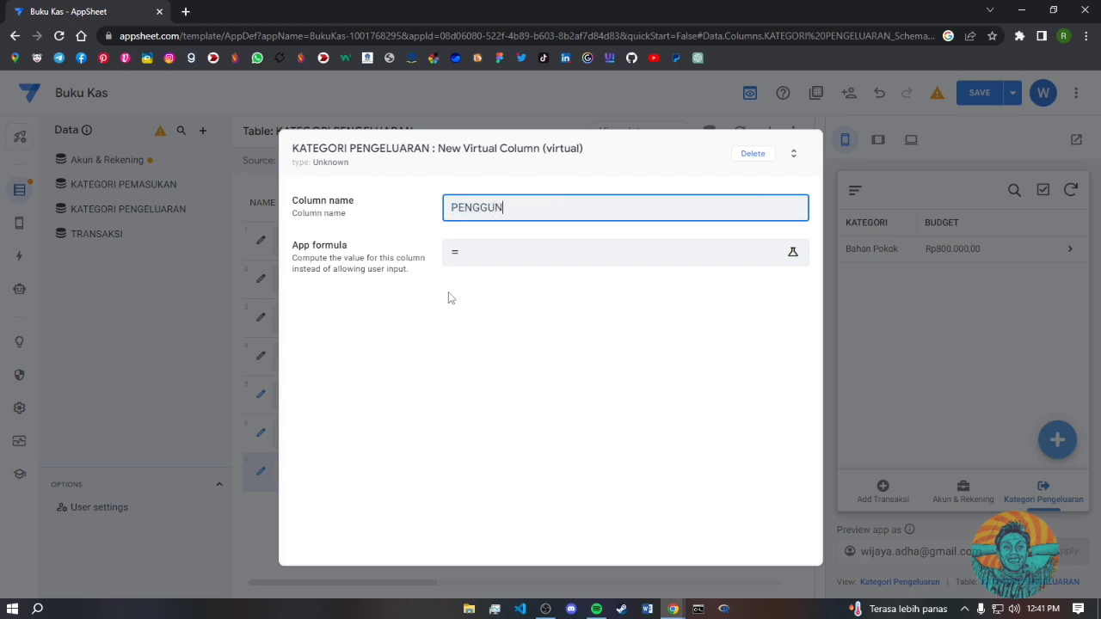
text(AAN BULAN LALU)
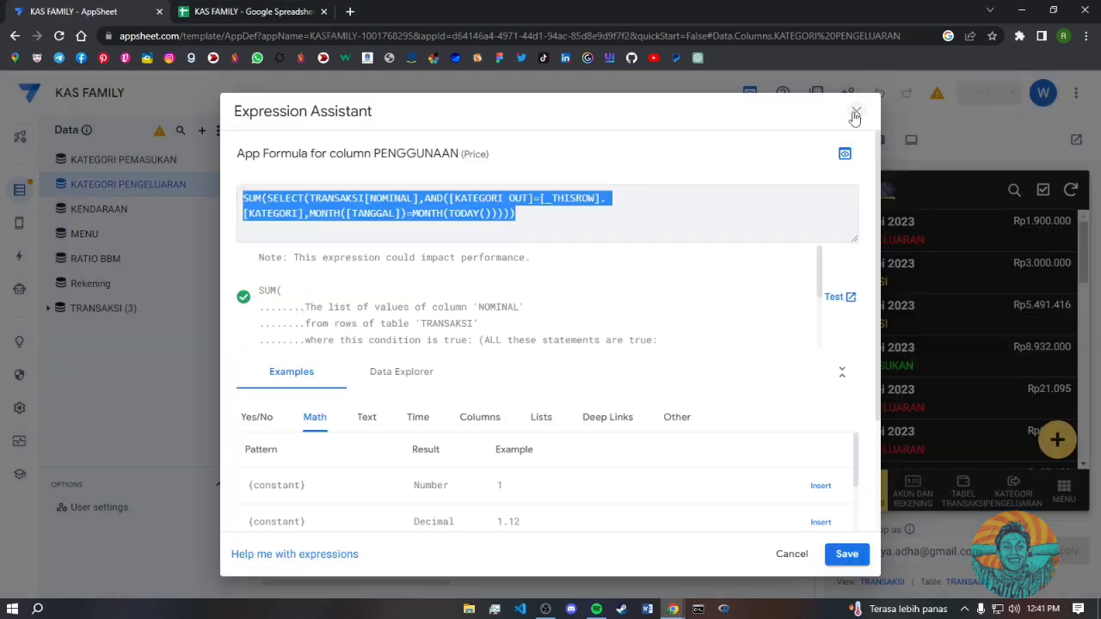
- Select KAS FAMILY's PENGGUNAAN -1 last-month formula for copying
click(855, 112)
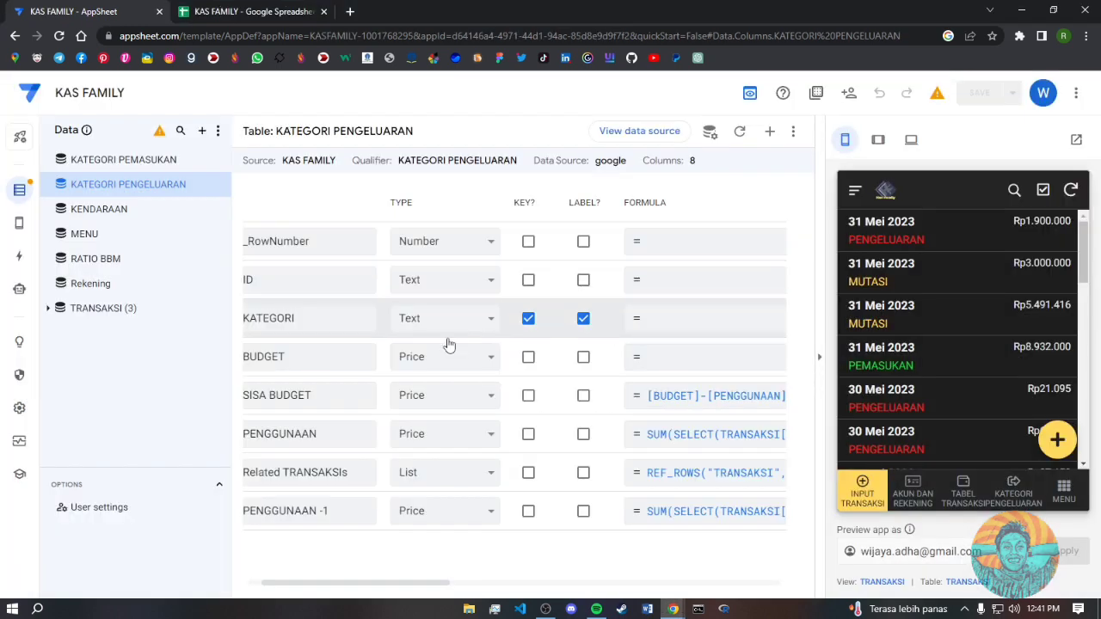
click(674, 513)
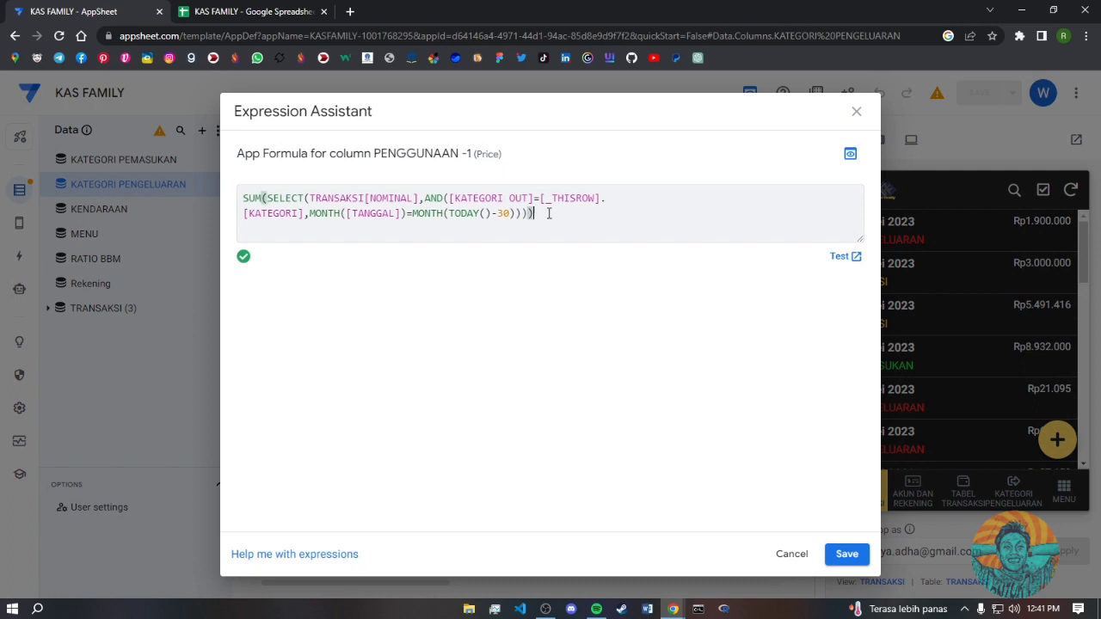
triple_click(262, 198)
key(ctrl+c)
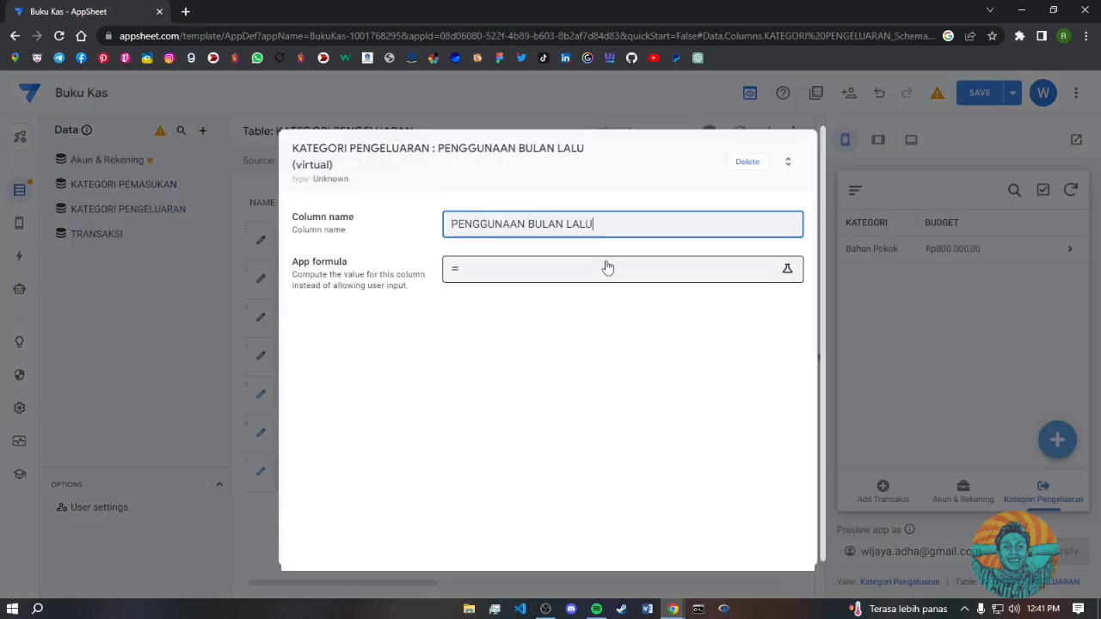
- Paste the TODAY()-30 last-month formula into PENGGUNAAN BULAN LALU, save the app, and add another virtual column
click(608, 267)
key(ctrl+v)
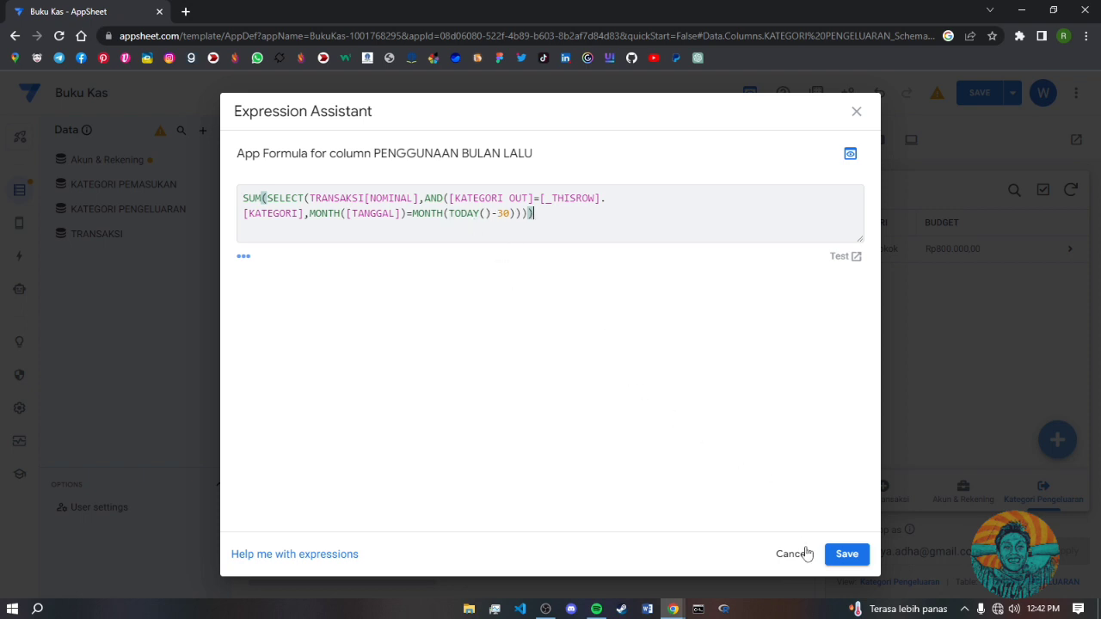
click(847, 554)
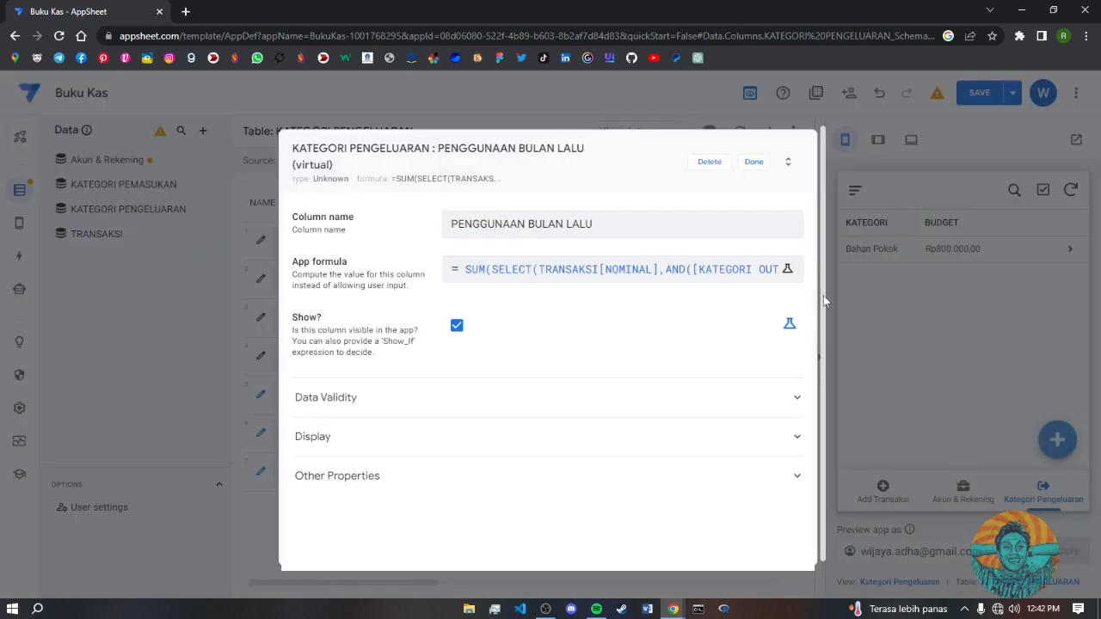
click(754, 163)
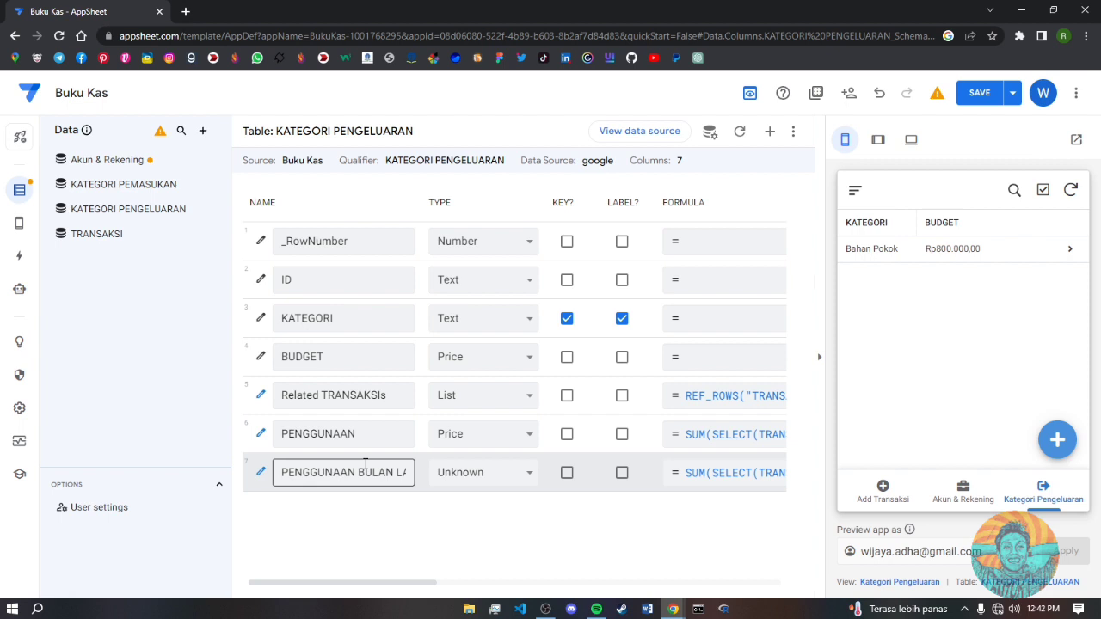
click(978, 98)
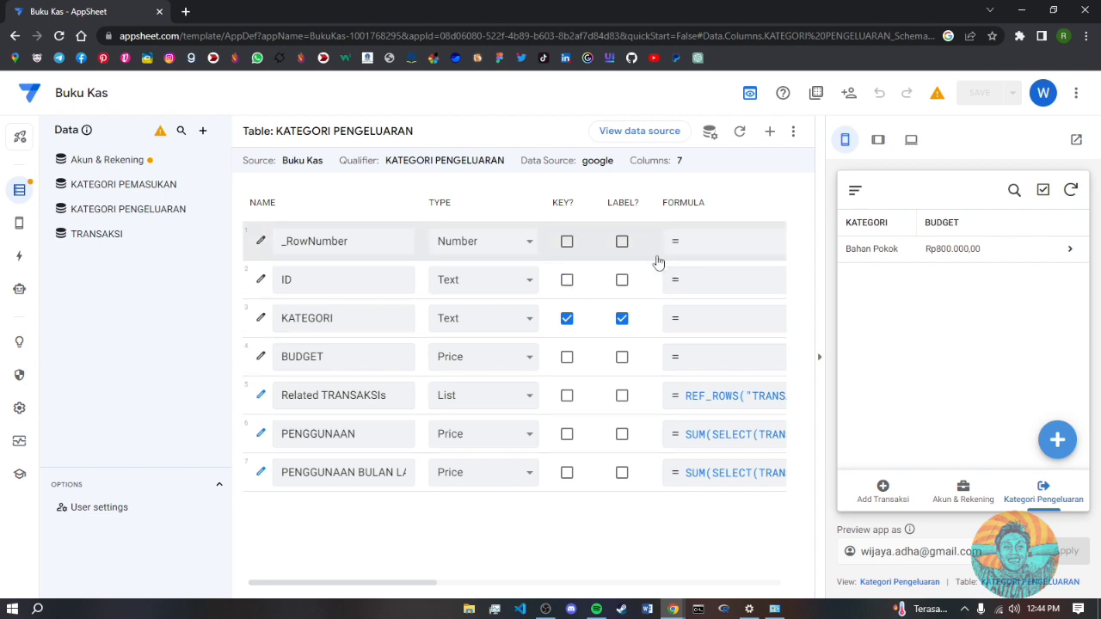
click(770, 134)
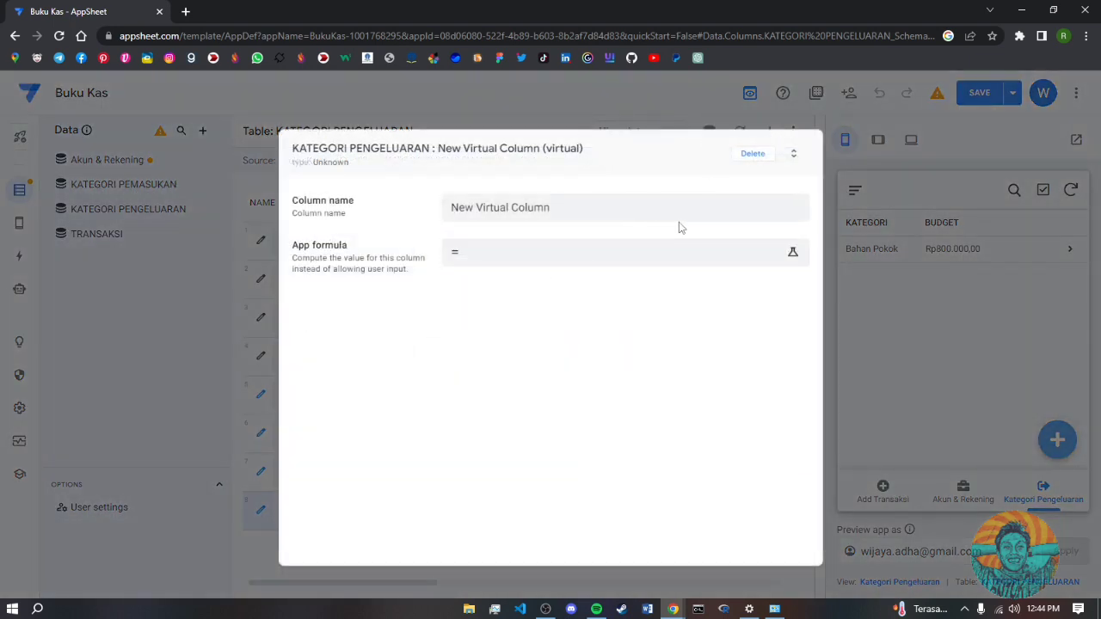
- Name the new column SISA BUDGET with the formula [BUDGET]-[PENGGUNAAN]
drag(575, 214, 447, 213)
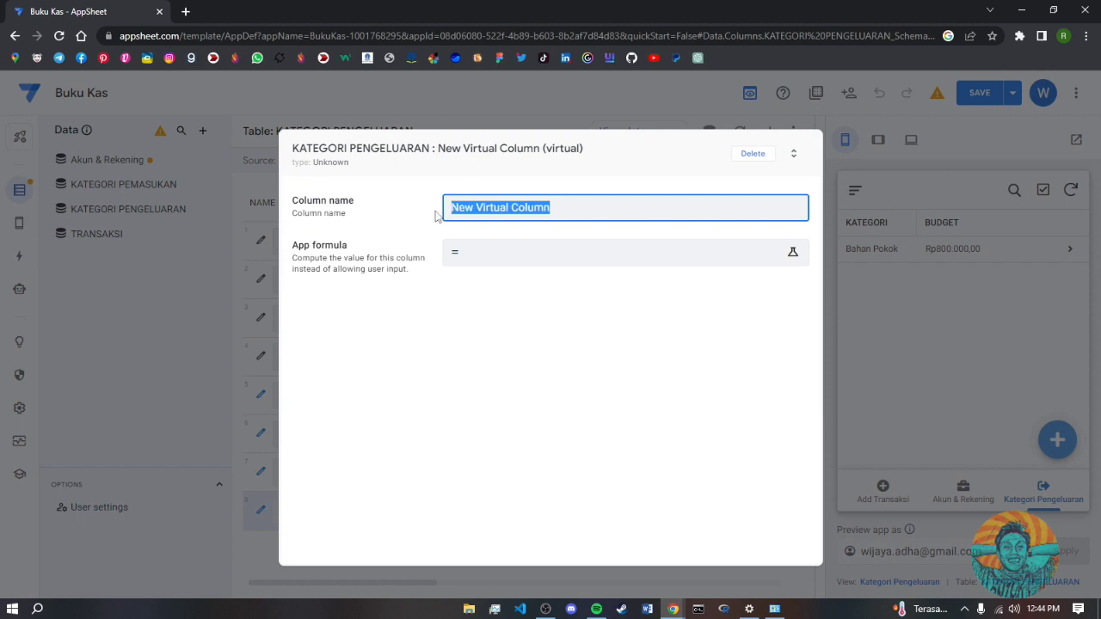
text(SISA BUDGET)
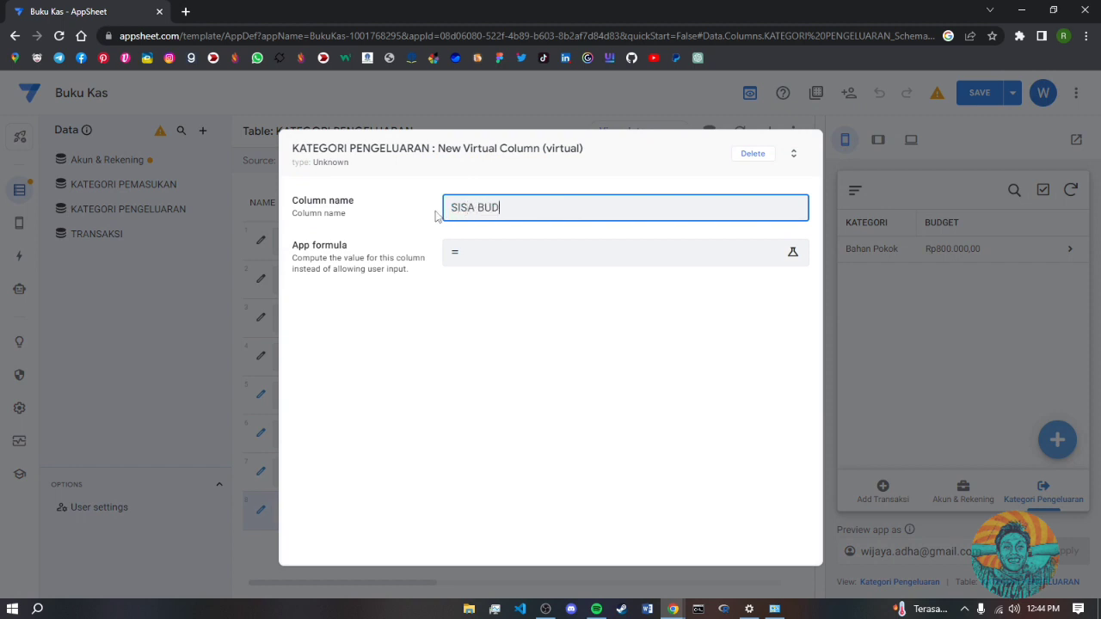
click(499, 261)
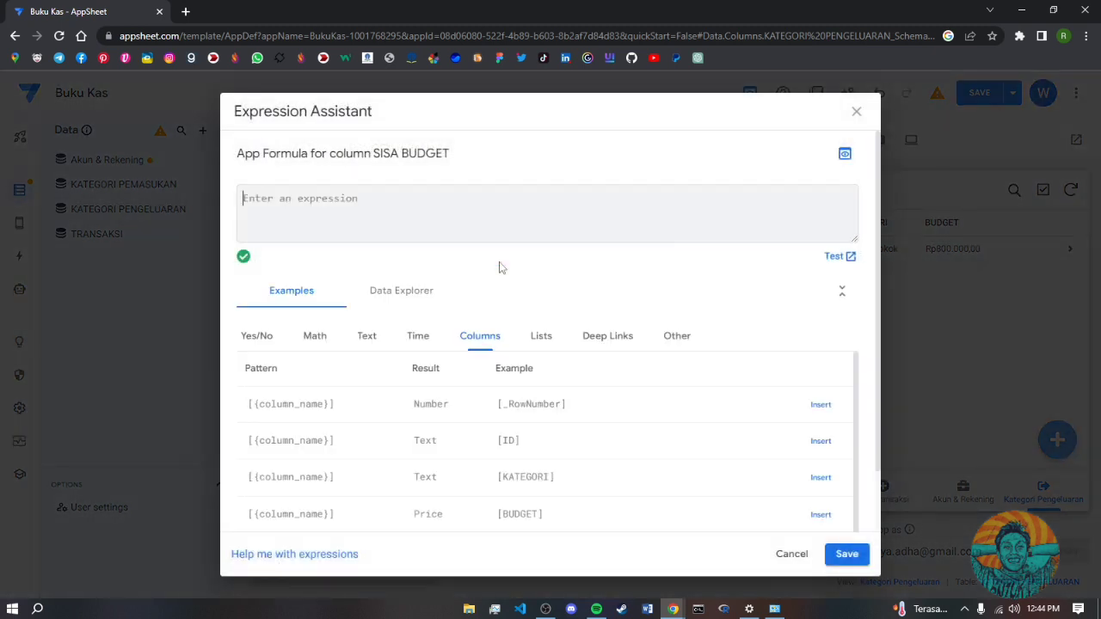
text([)
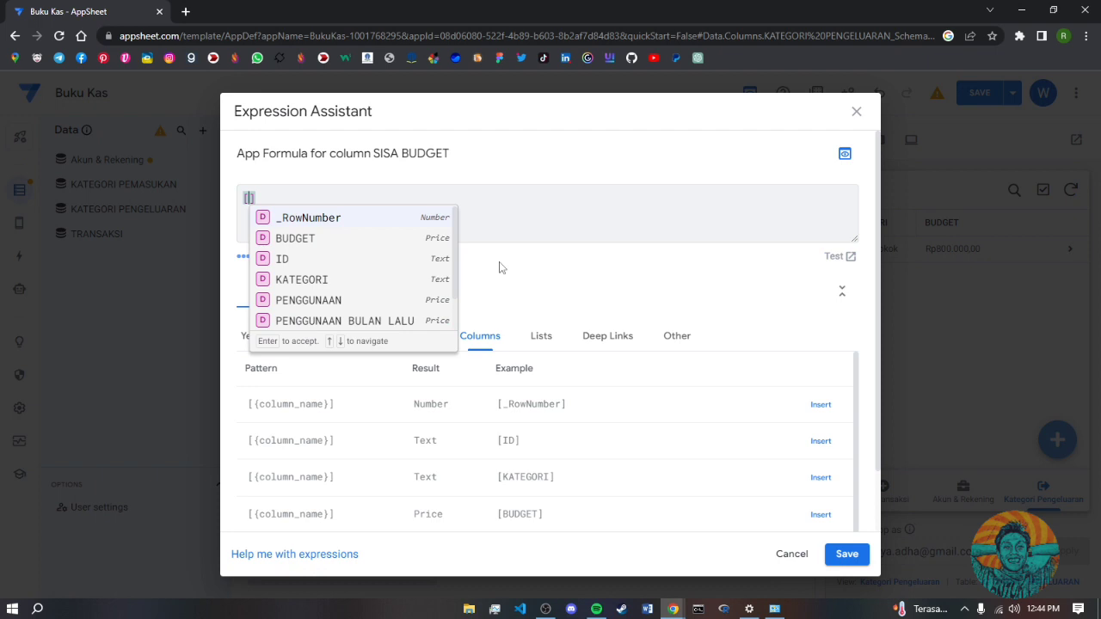
click(307, 239)
text(-)
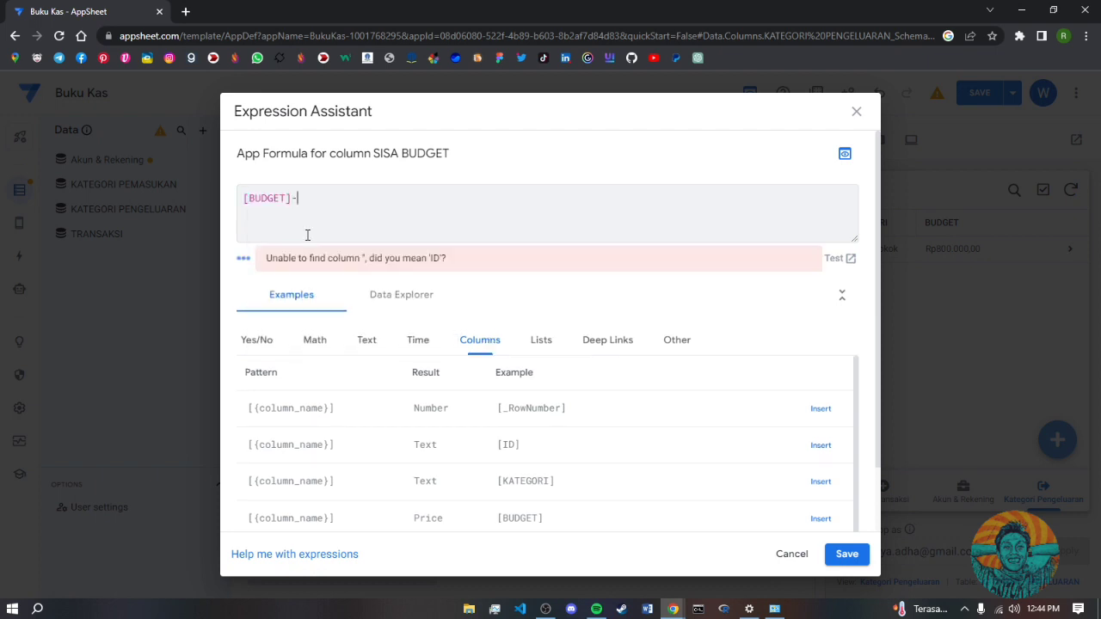
text([)
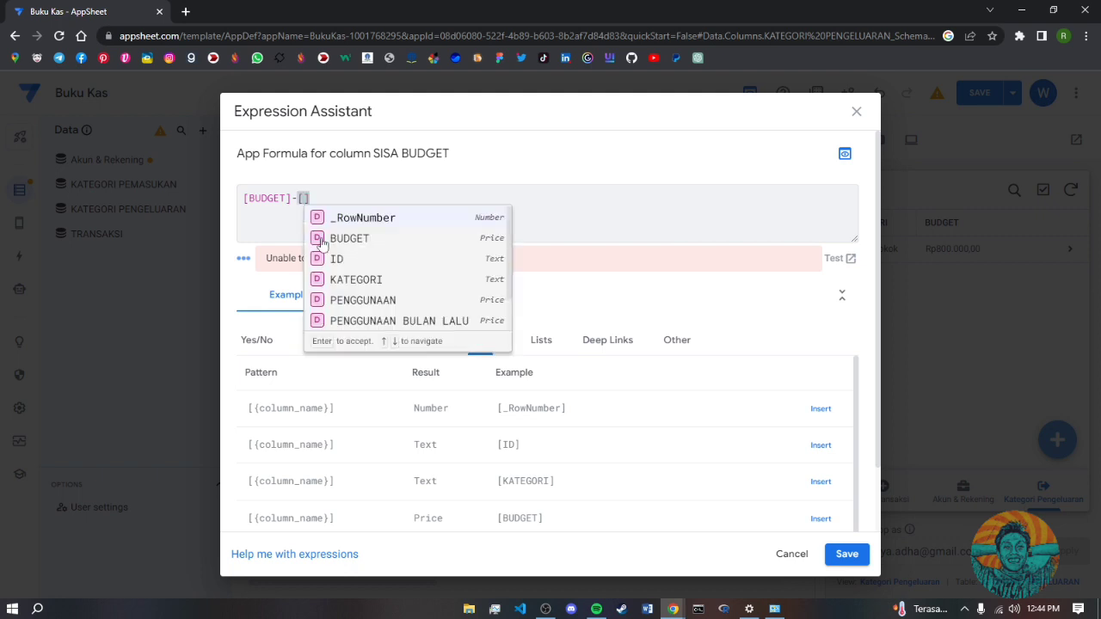
click(392, 302)
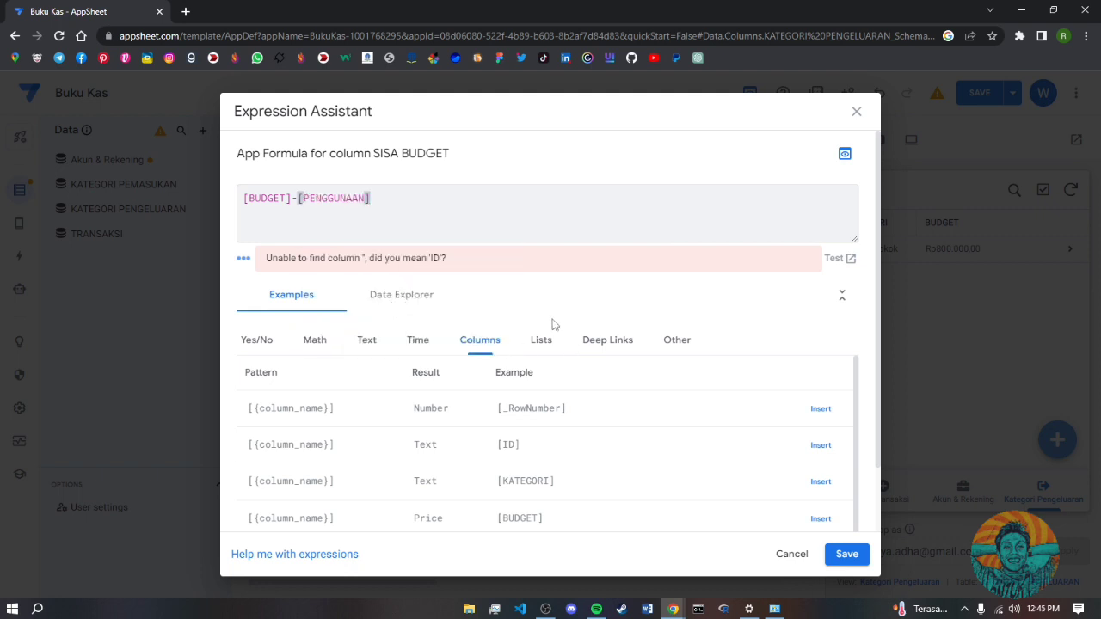
click(843, 553)
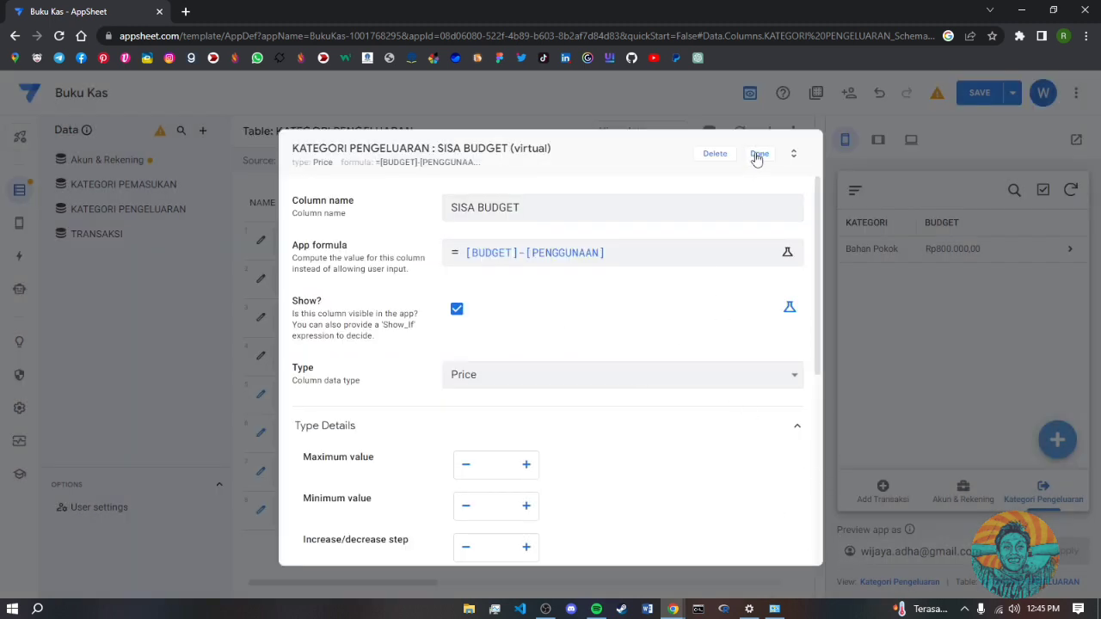
- Set SISA BUDGET to 0 decimal digits
scroll(553, 488, down, 2)
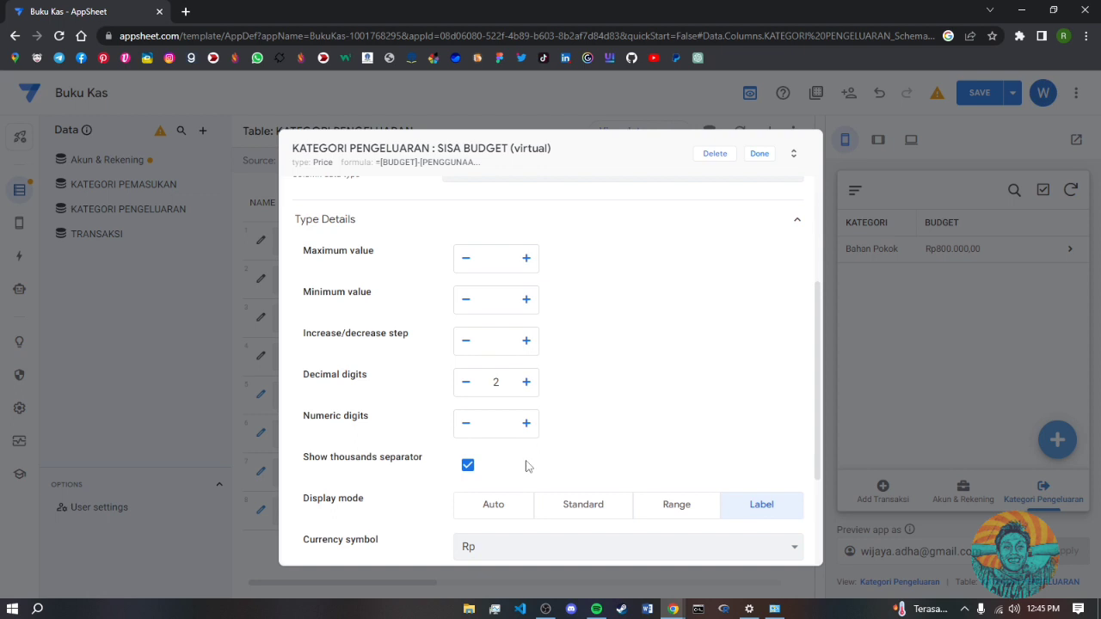
click(466, 386)
scroll(653, 500, down, 1)
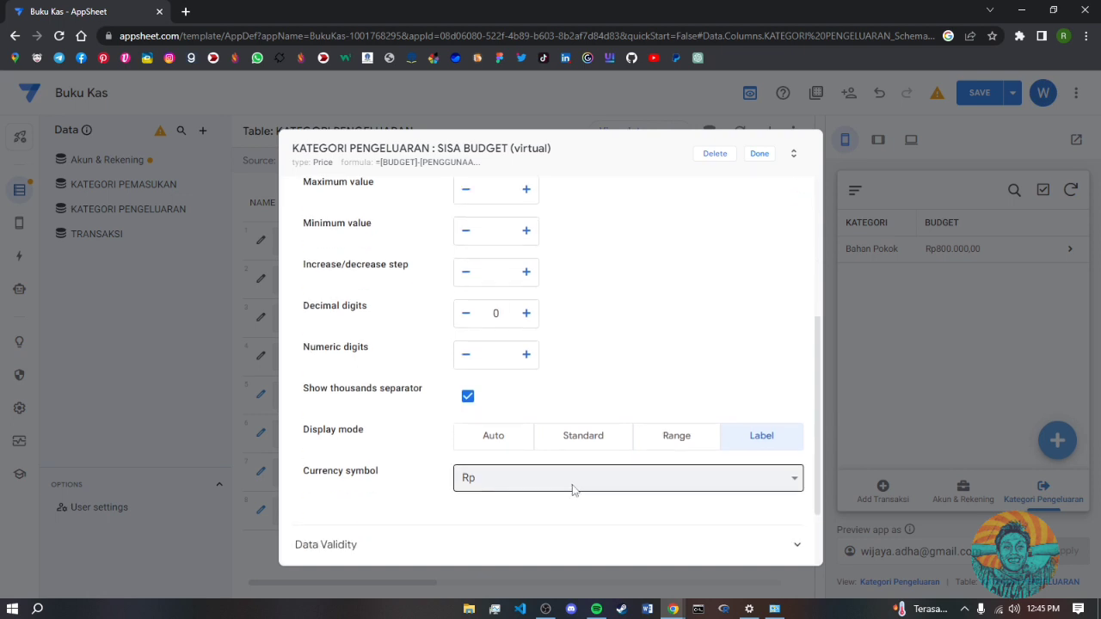
click(760, 155)
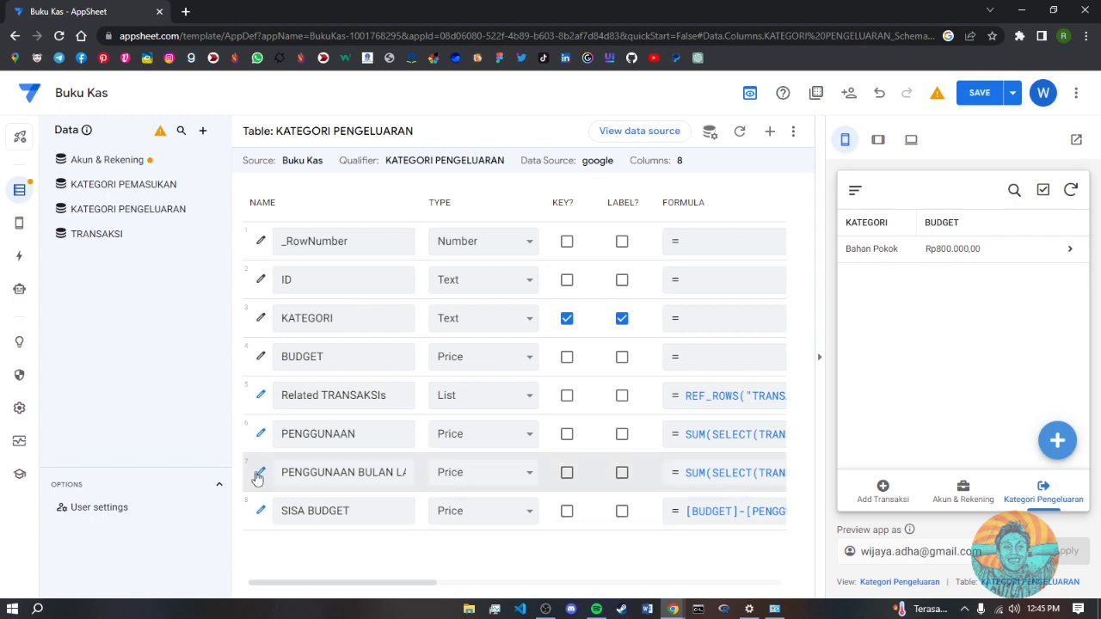
- Set PENGGUNAAN BULAN LALU to 0 decimal digits and save the app
click(259, 473)
scroll(511, 423, down, 2)
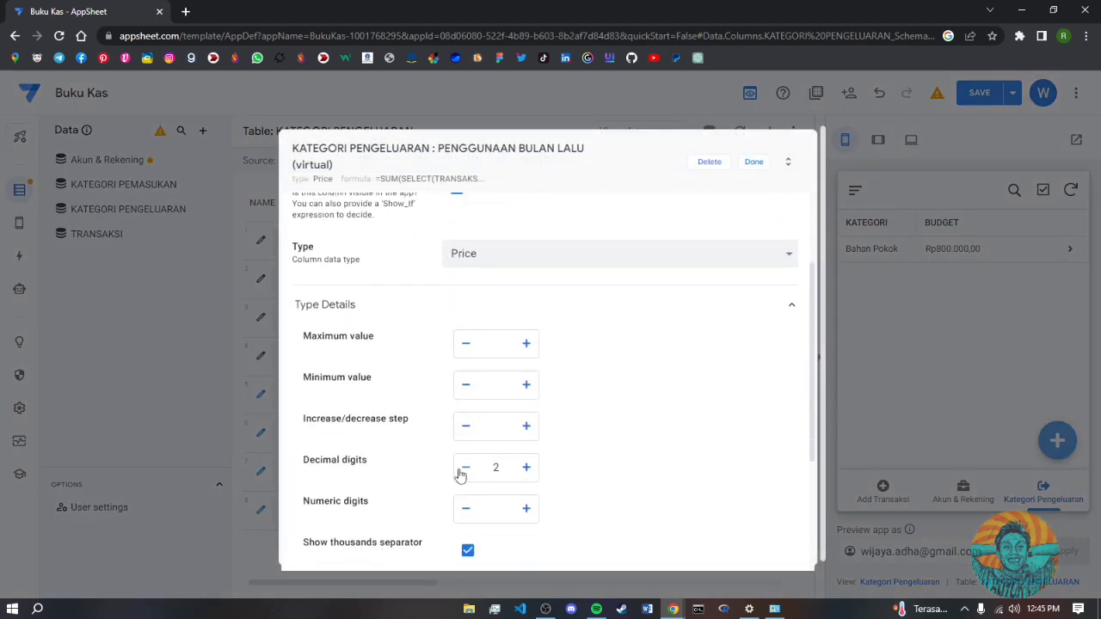
click(467, 470)
click(749, 165)
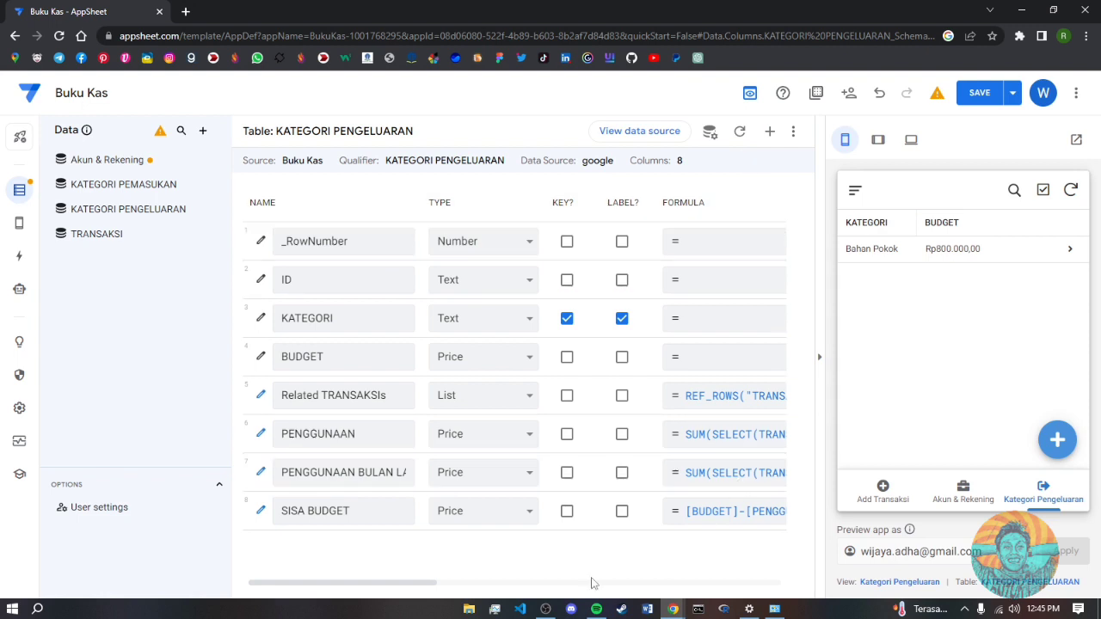
click(981, 95)
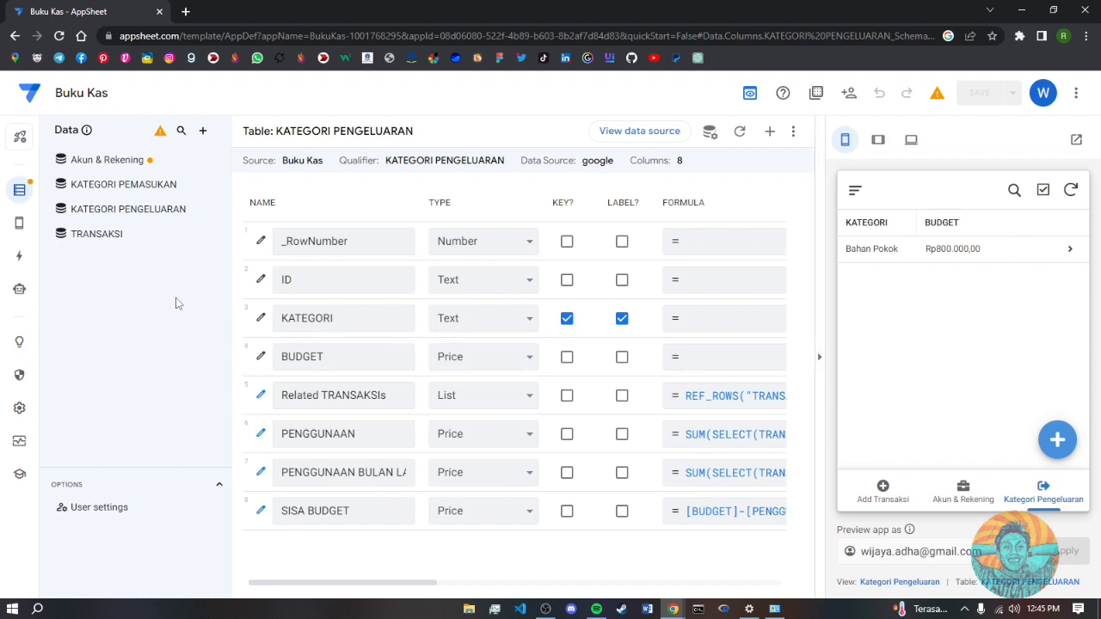
- Add SISA BUDGET and PENGGUNAAN BULAN LALU to the Kategori Pengeluaran view's column order and save
click(19, 223)
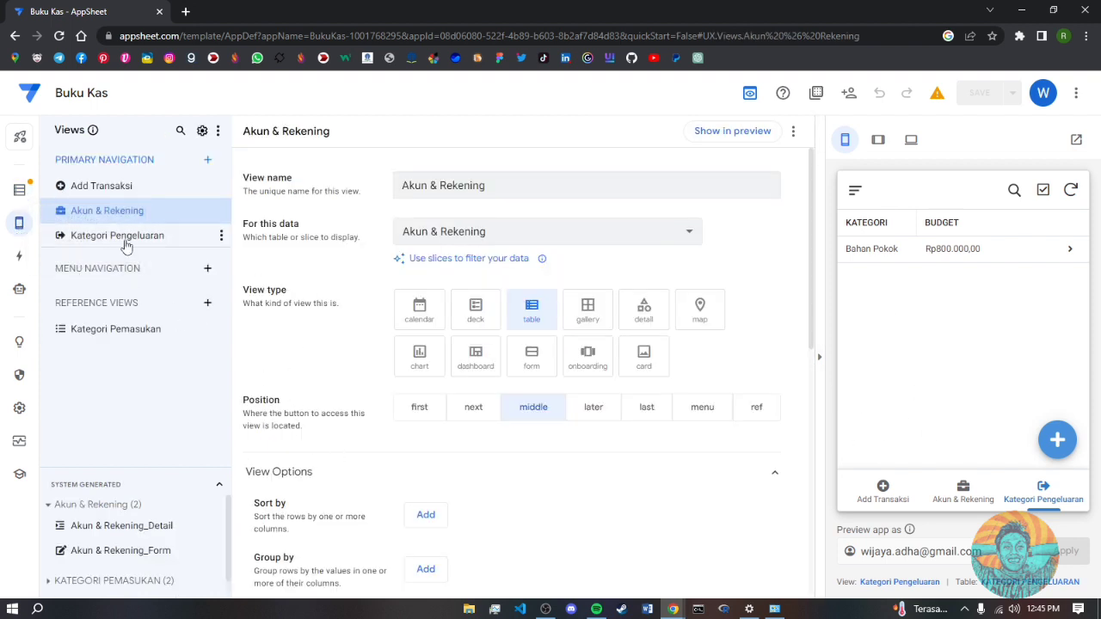
click(126, 240)
scroll(484, 445, down, 4)
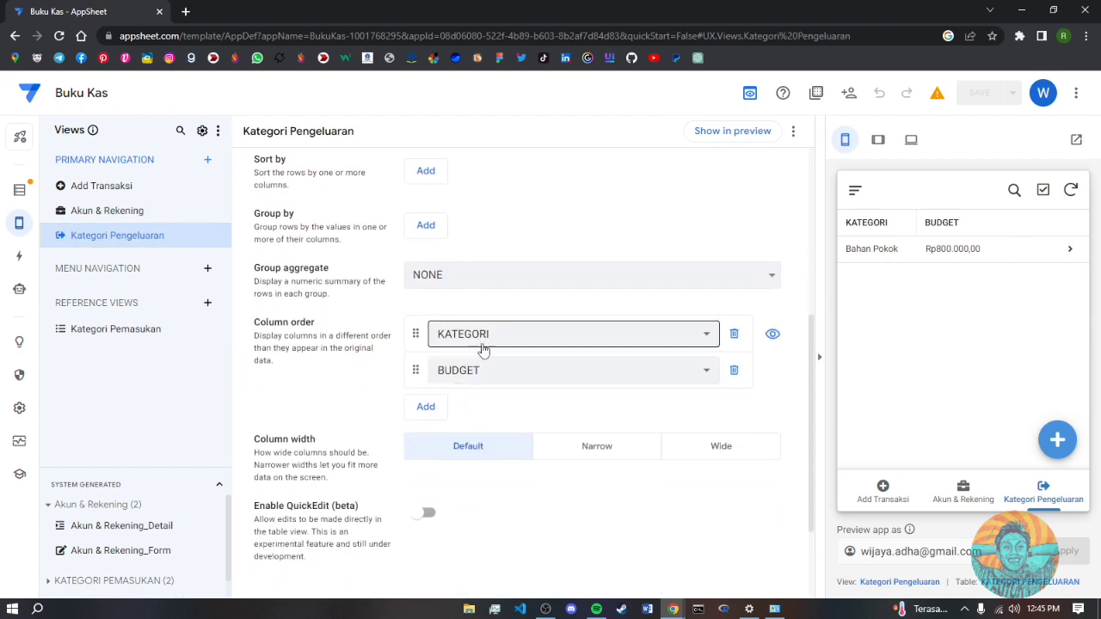
click(425, 406)
click(493, 411)
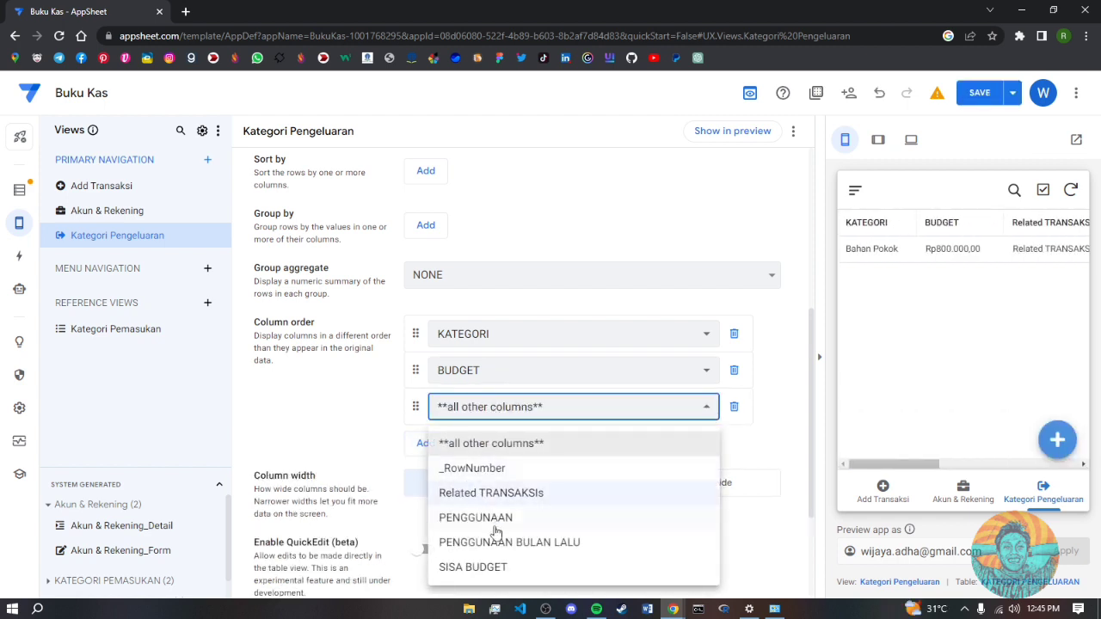
click(473, 567)
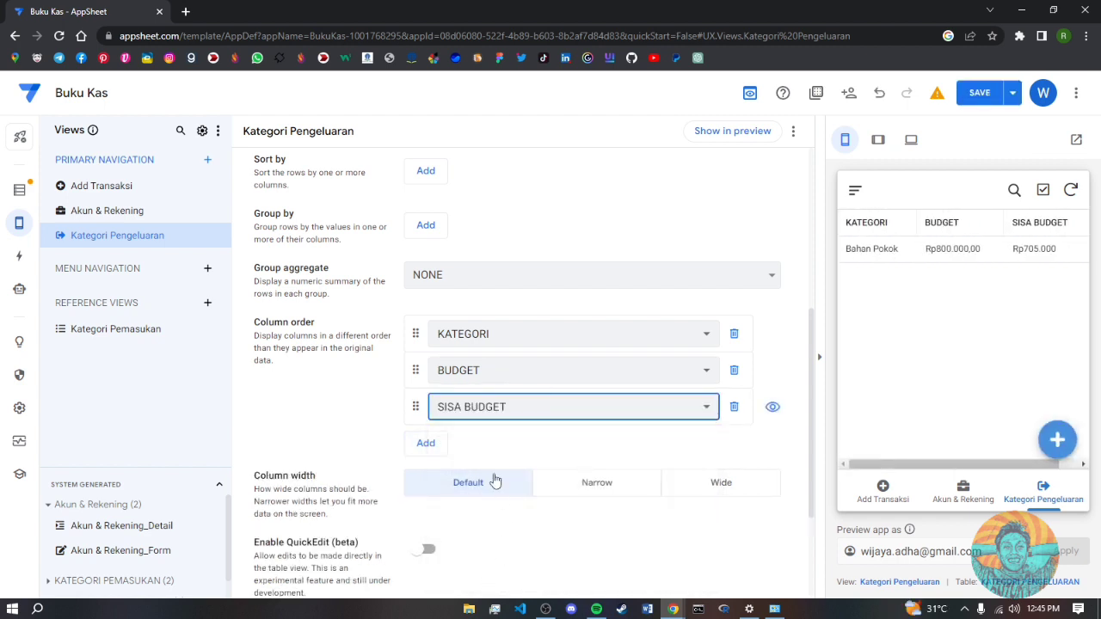
click(425, 443)
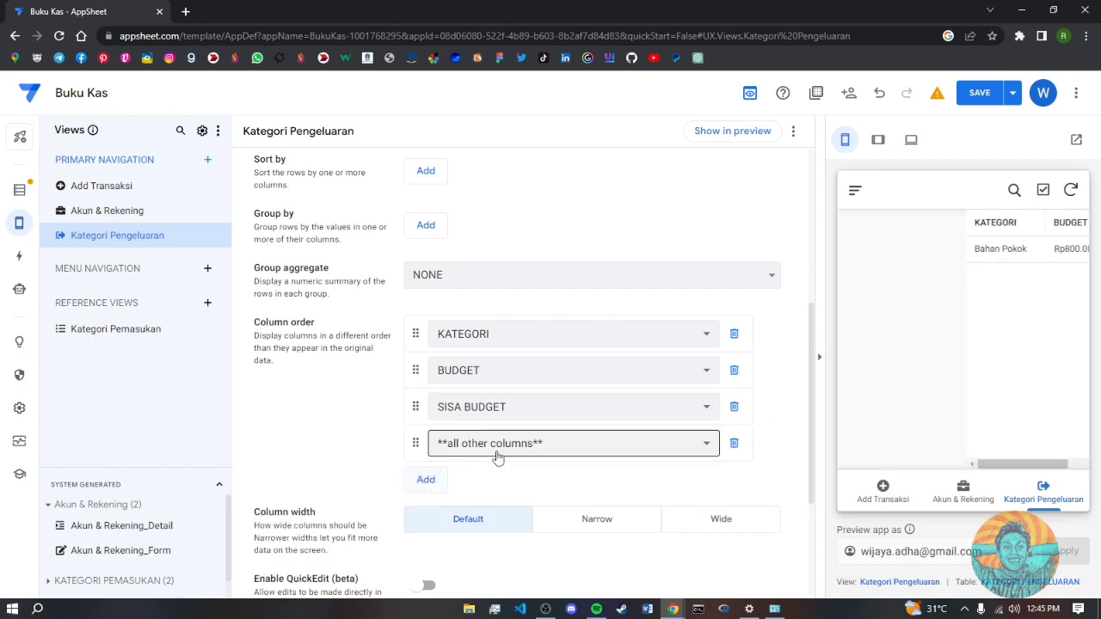
click(496, 444)
click(509, 569)
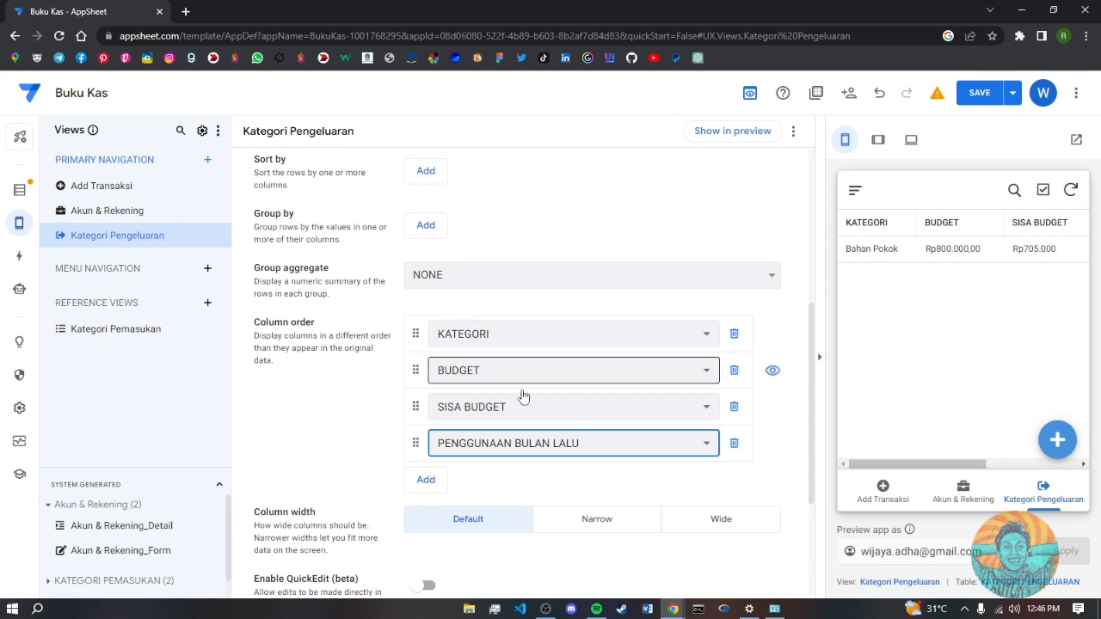
click(983, 93)
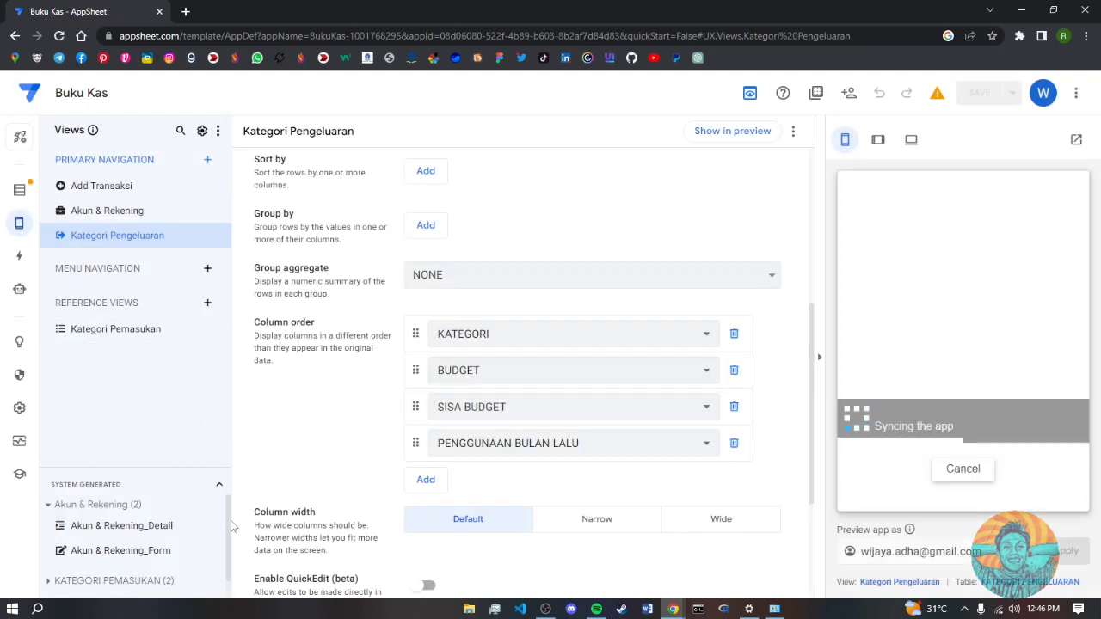
- Expand the KATEGORI PENGELUARAN generated views
drag(230, 526, 228, 559)
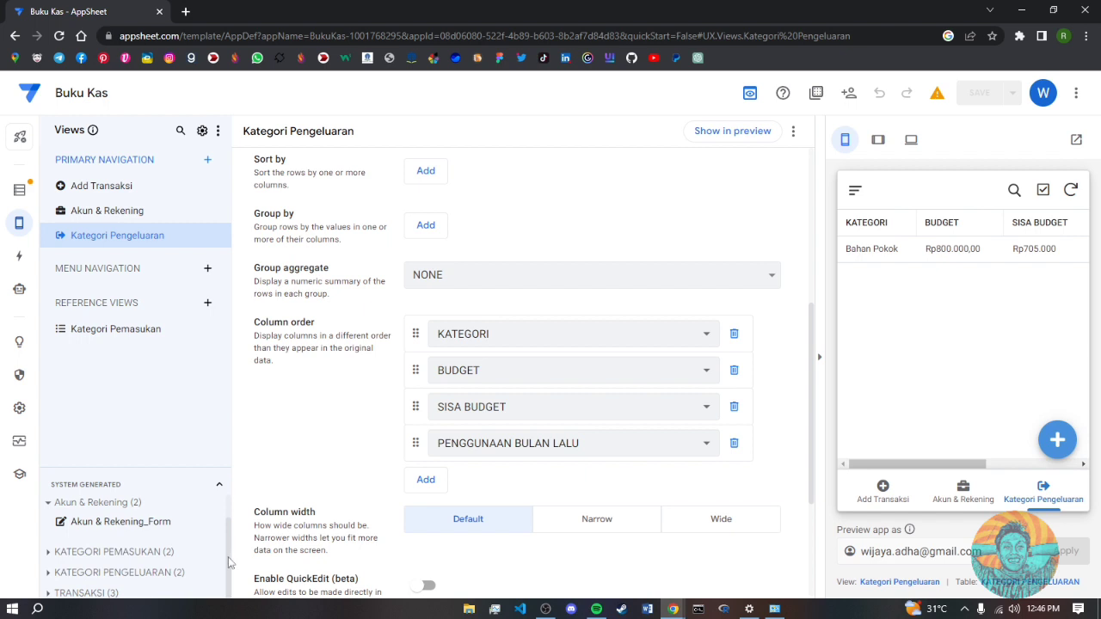
click(179, 572)
scroll(168, 571, down, 1)
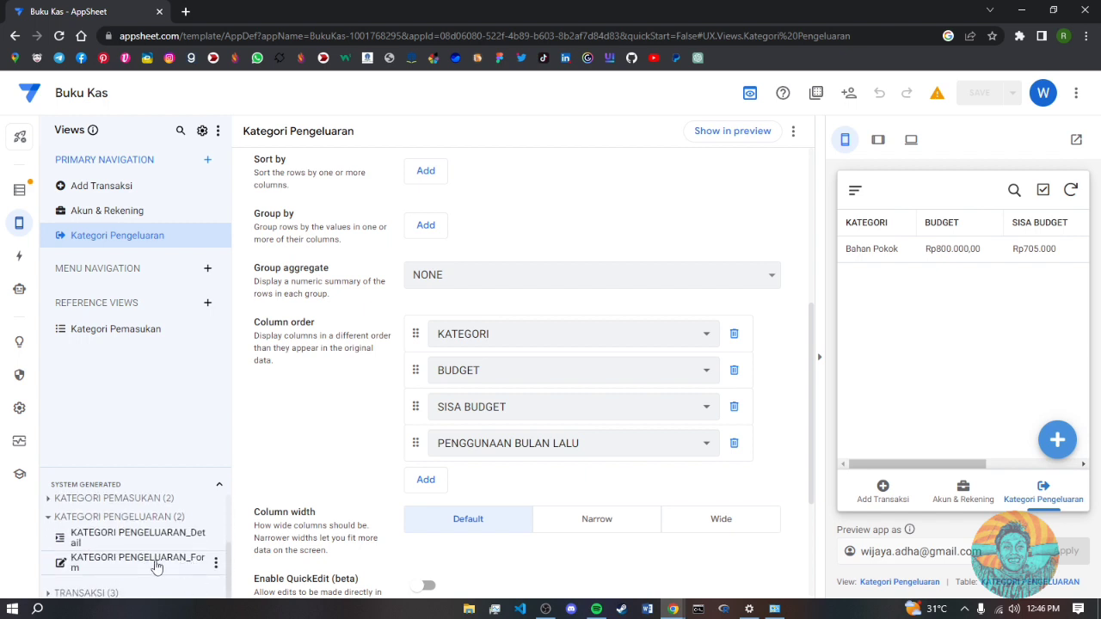
- Open the KATEGORI PENGELUARAN_Form view settings and preview the new-category entry form
click(148, 564)
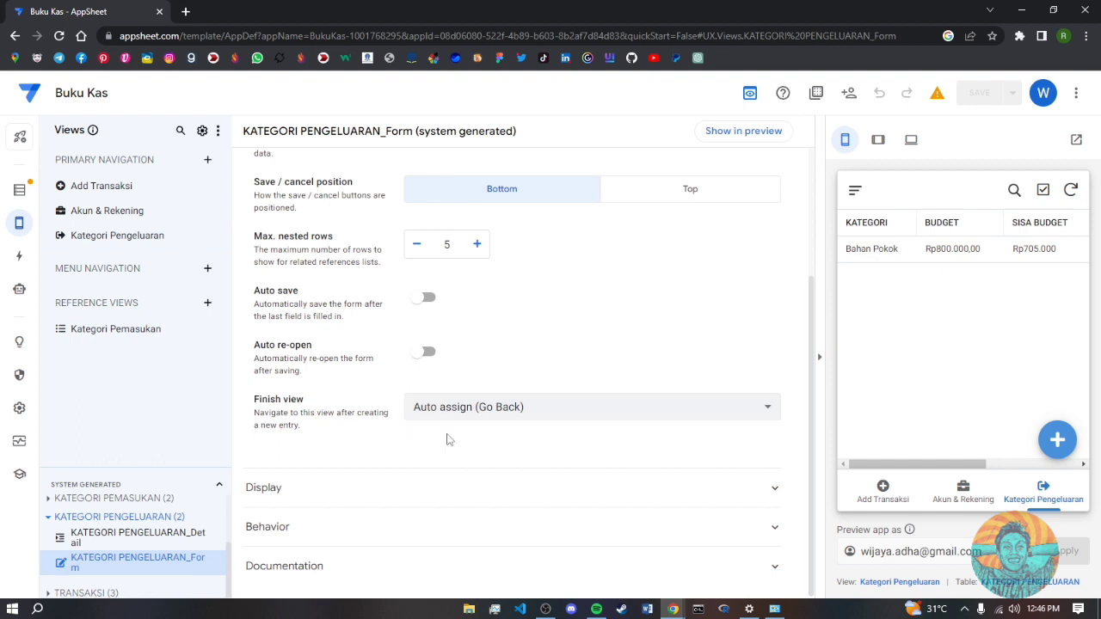
click(1057, 439)
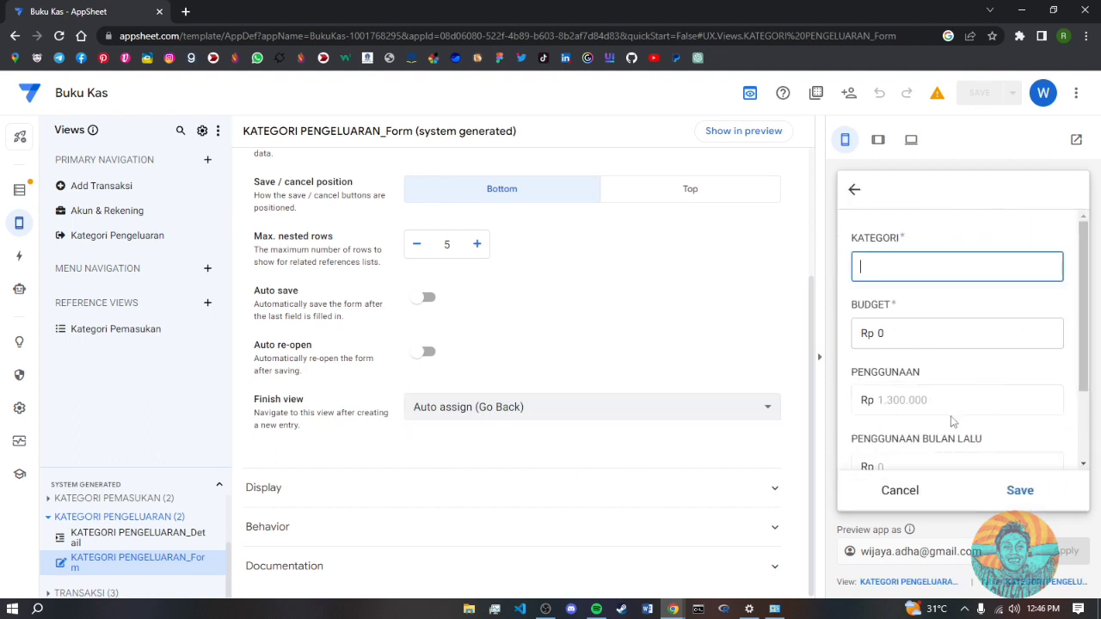
scroll(953, 421, down, 3)
scroll(940, 436, up, 3)
scroll(456, 412, up, 2)
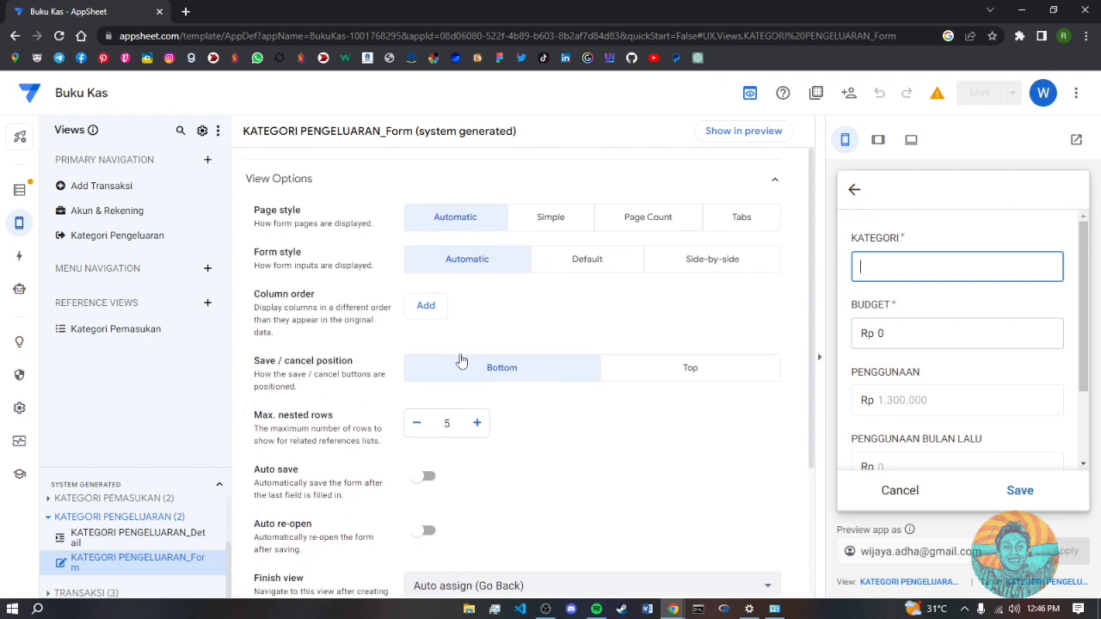
- Set the form's column order to KATEGORI then BUDGET
click(431, 312)
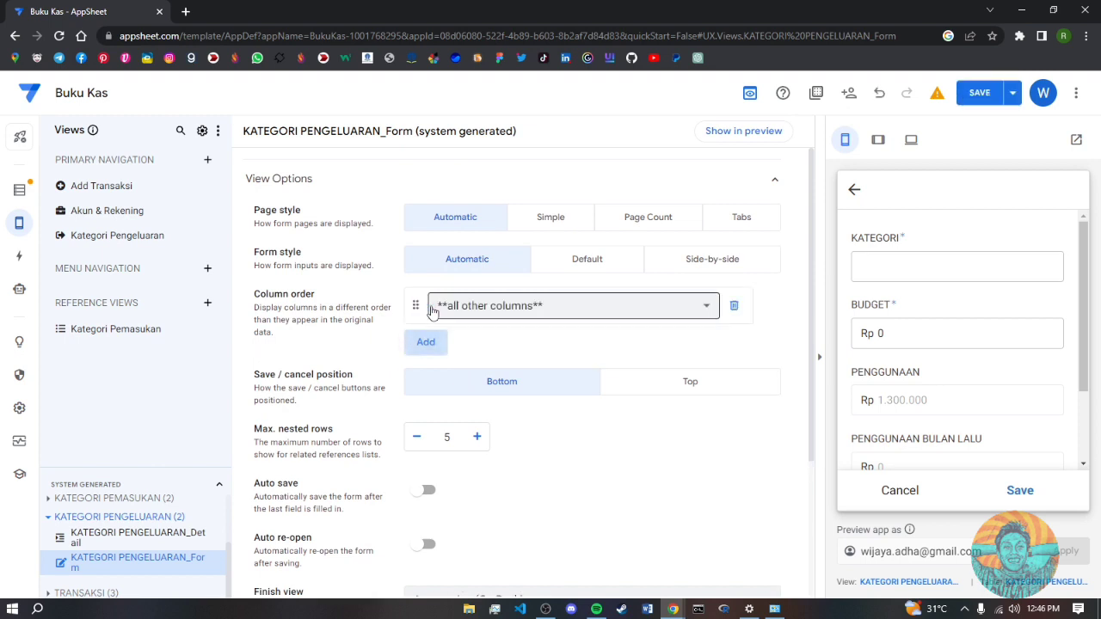
click(529, 312)
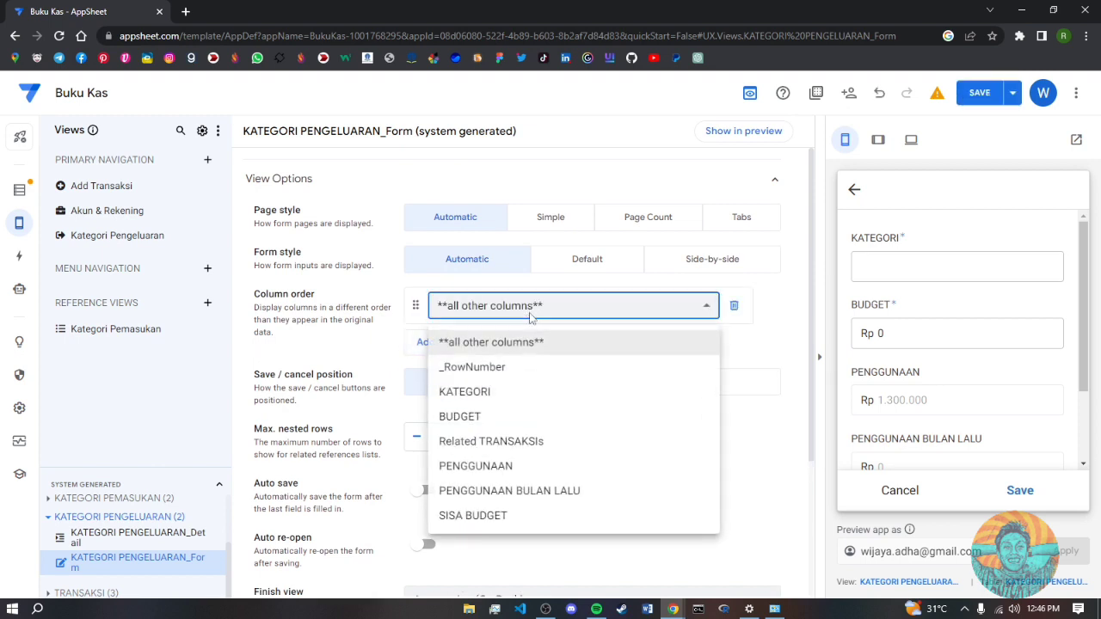
click(477, 392)
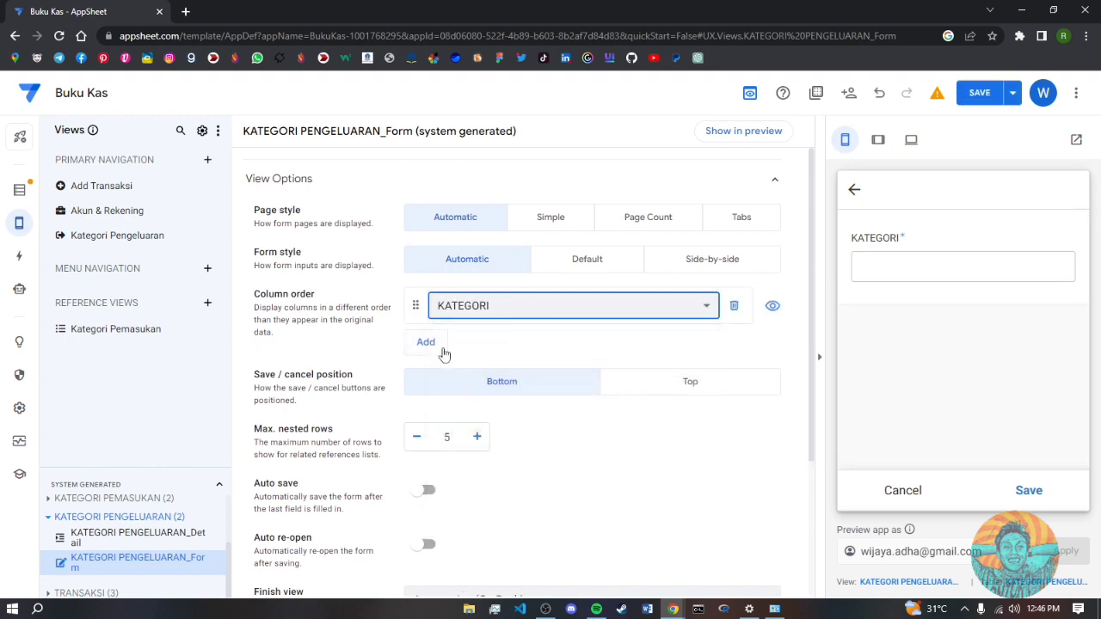
click(427, 343)
click(491, 343)
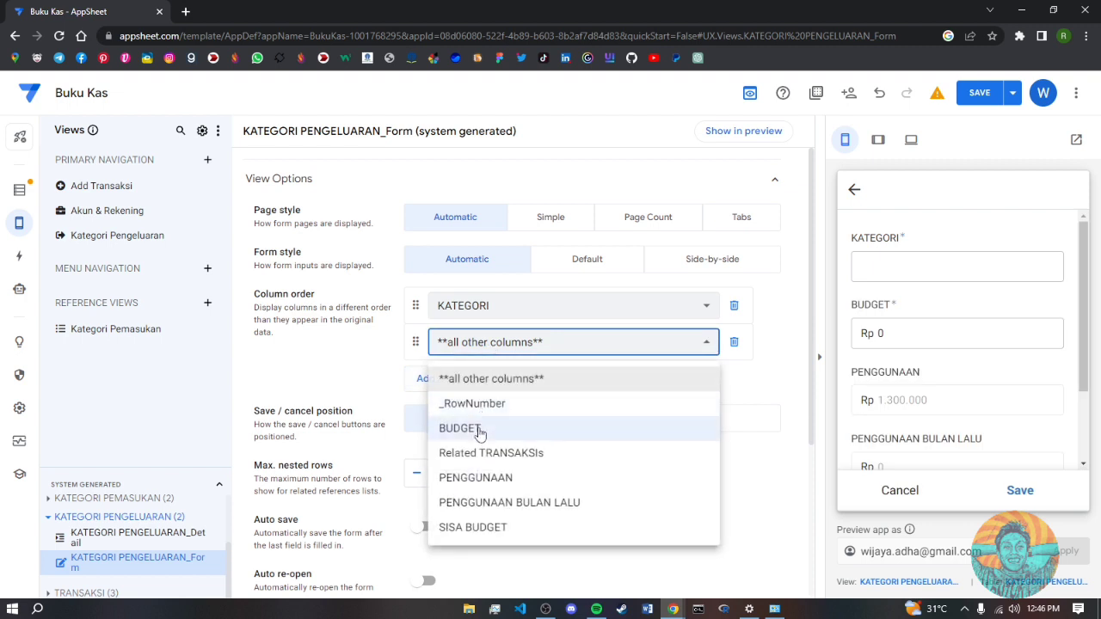
click(479, 430)
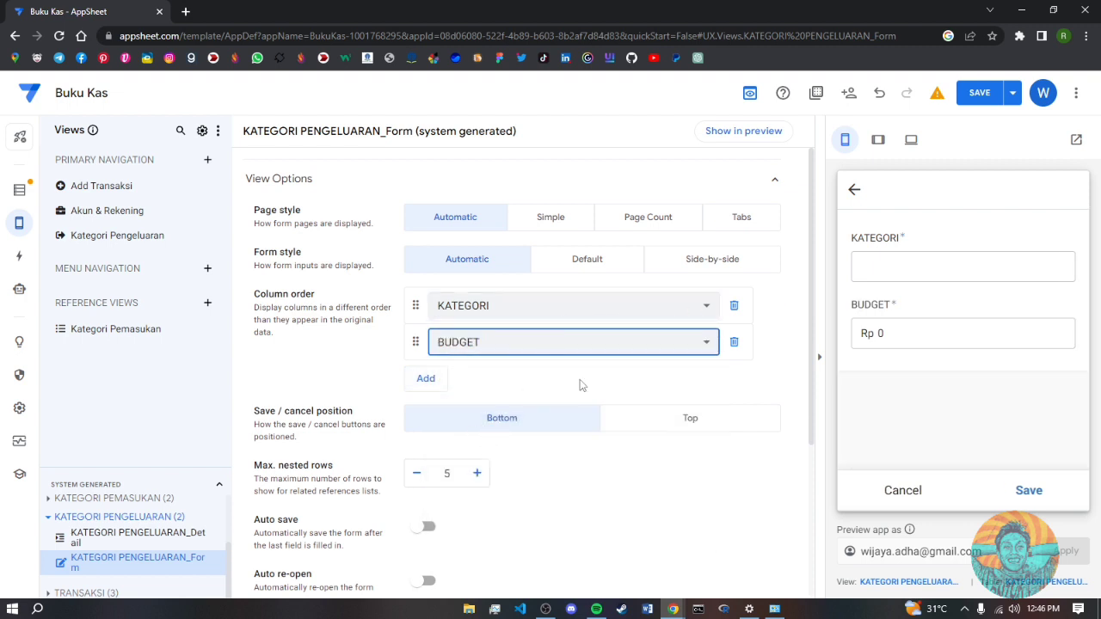
click(132, 539)
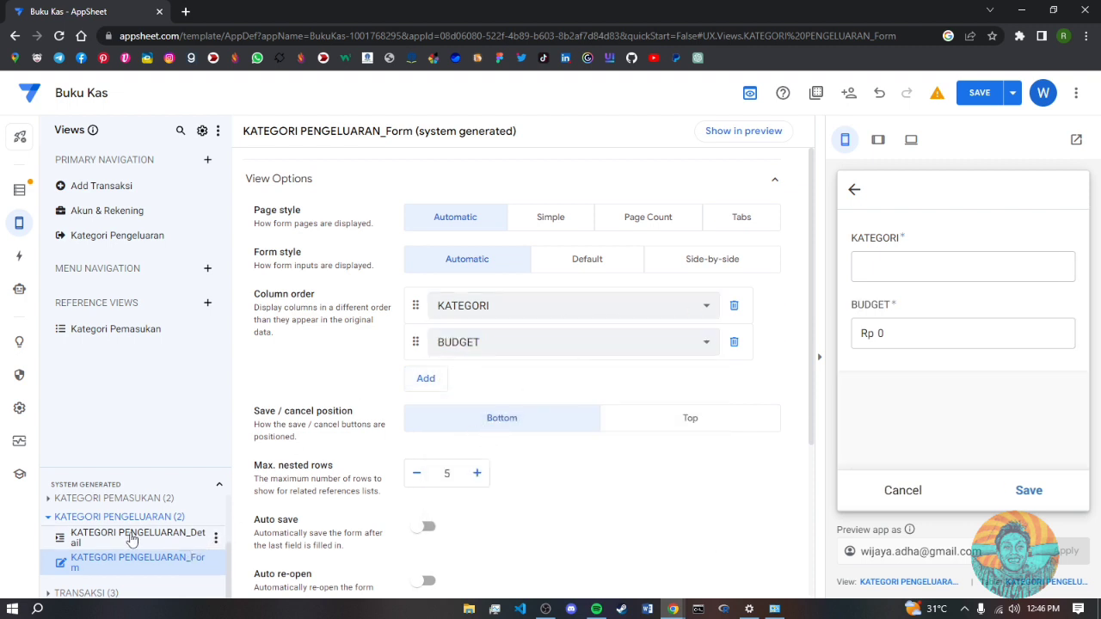
- Preview the Bahan Pokok category's detail view
click(902, 491)
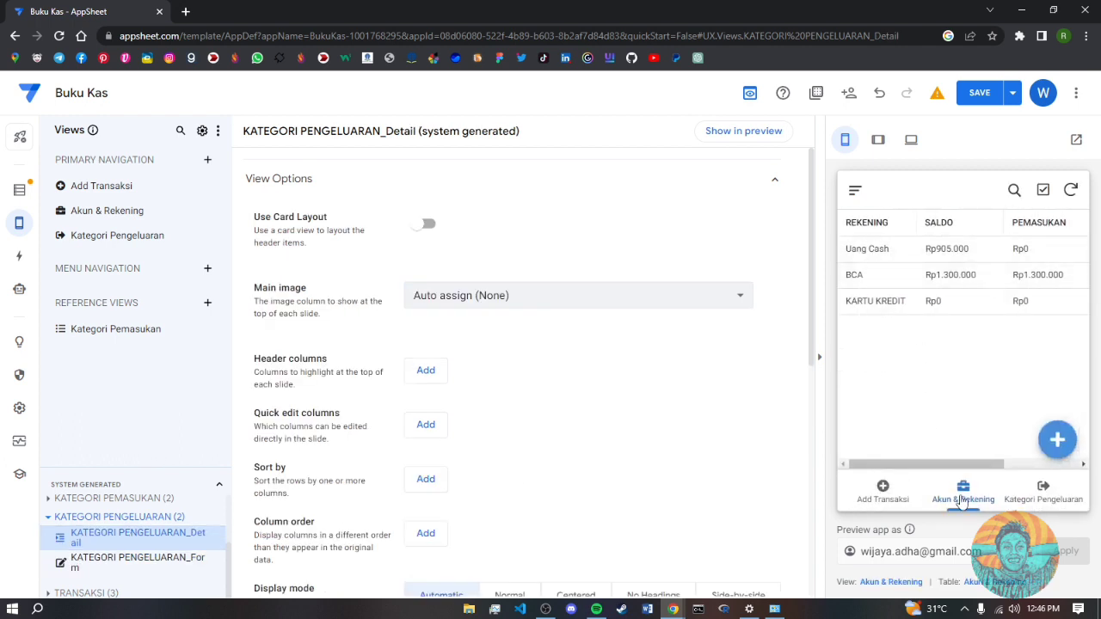
click(1027, 494)
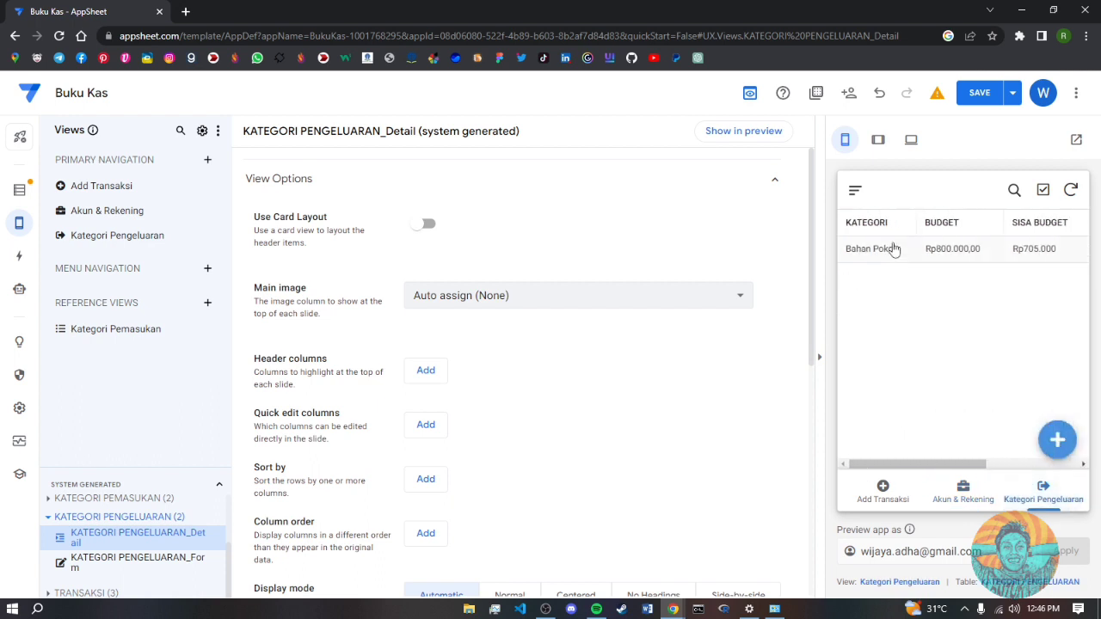
click(878, 258)
scroll(977, 347, down, 5)
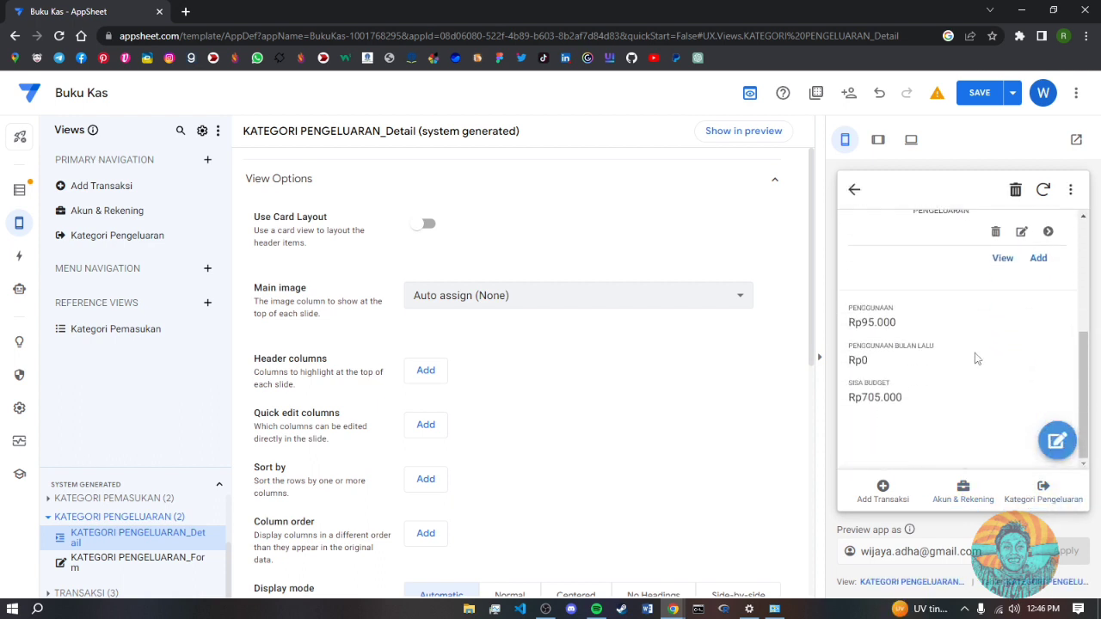
scroll(977, 360, up, 5)
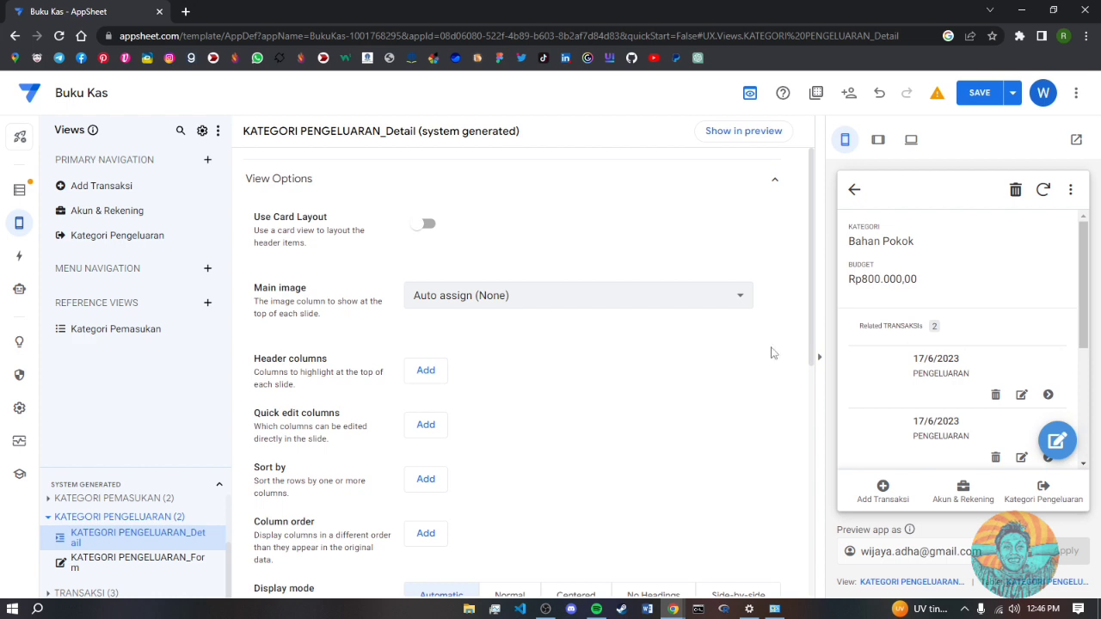
scroll(445, 409, down, 2)
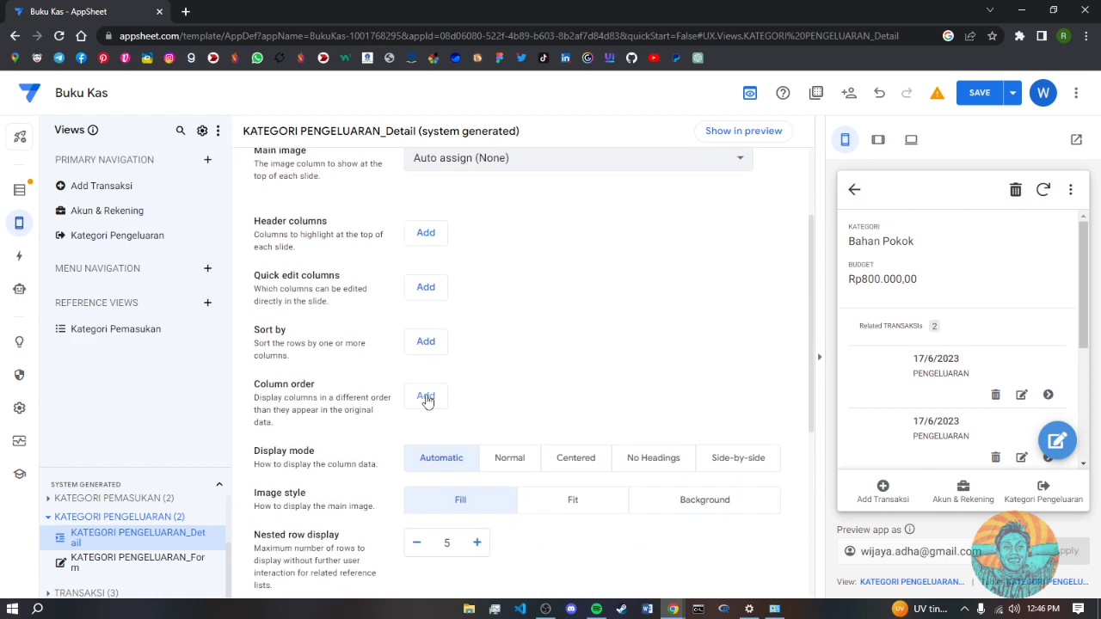
- Start the detail view's column order with KATEGORI, BUDGET and PENGGUNAAN
click(425, 397)
click(488, 399)
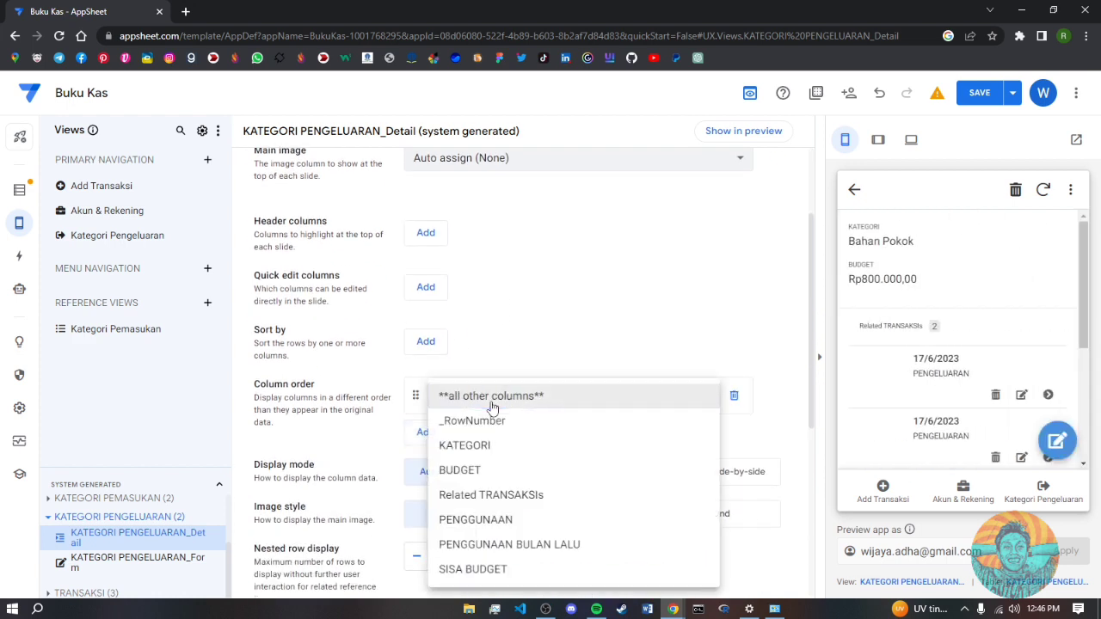
click(486, 447)
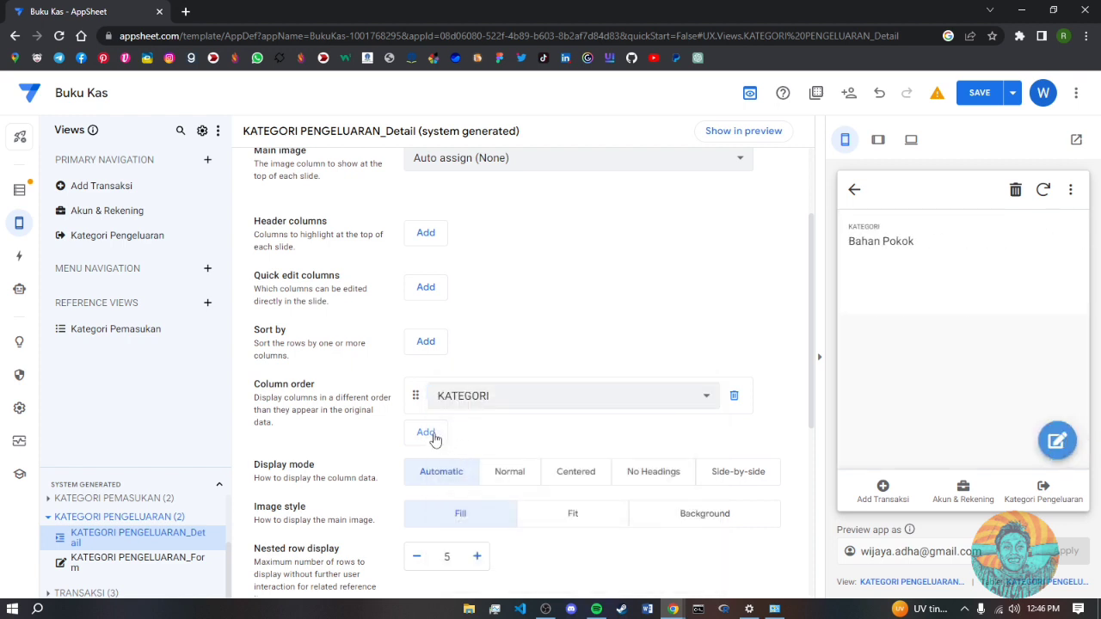
click(427, 433)
click(447, 437)
click(484, 470)
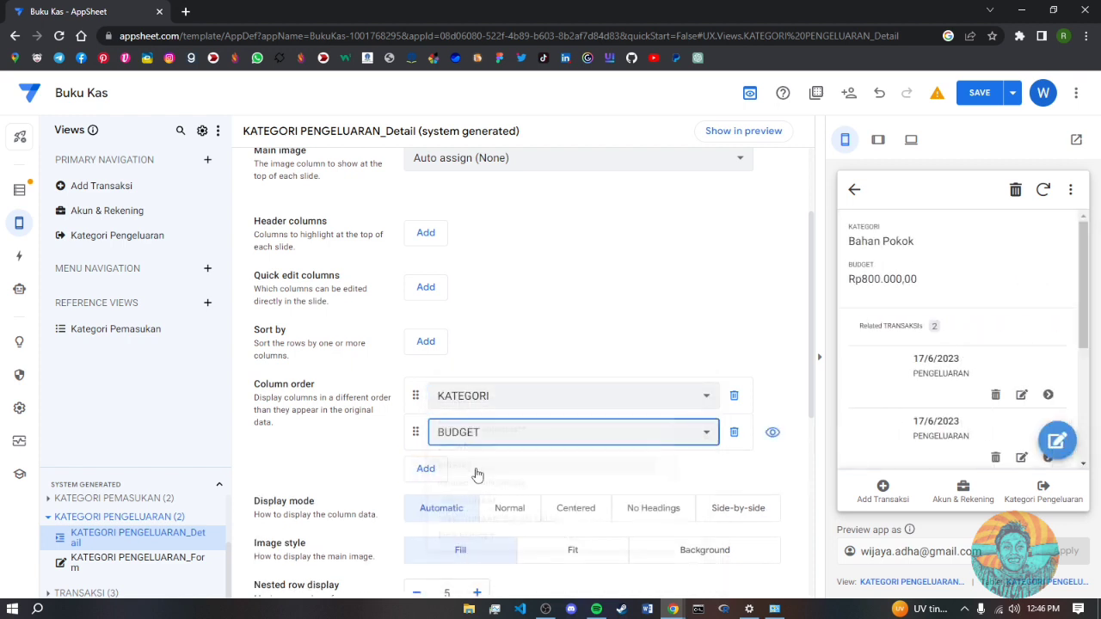
click(426, 468)
click(490, 468)
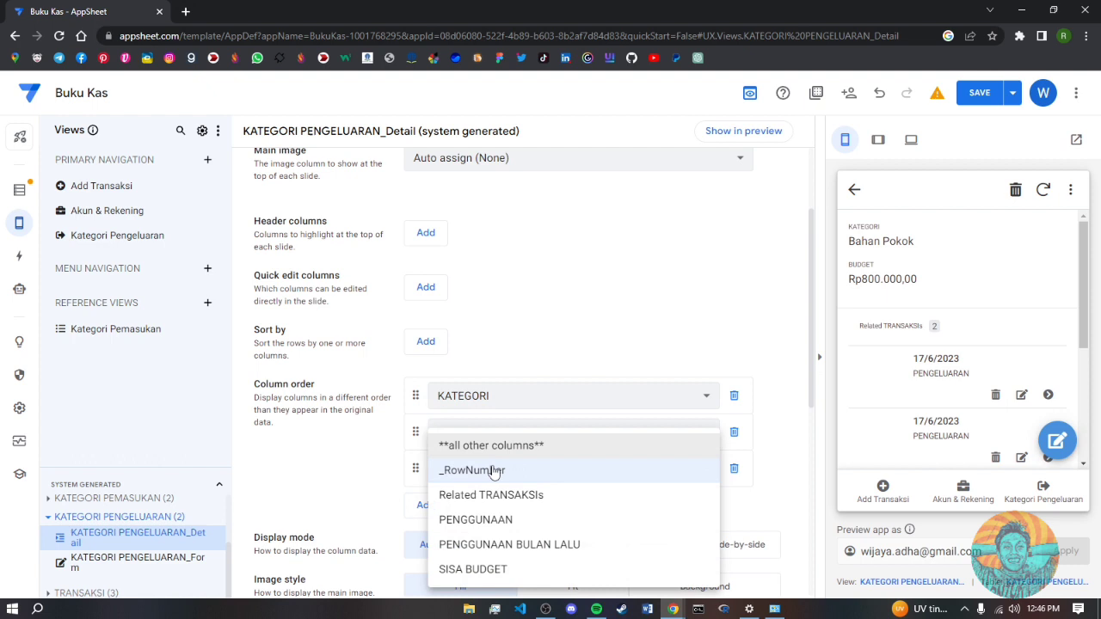
click(484, 521)
- Append SISA BUDGET and PENGGUNAAN BULAN LALU to the detail column order and save
click(426, 505)
click(490, 505)
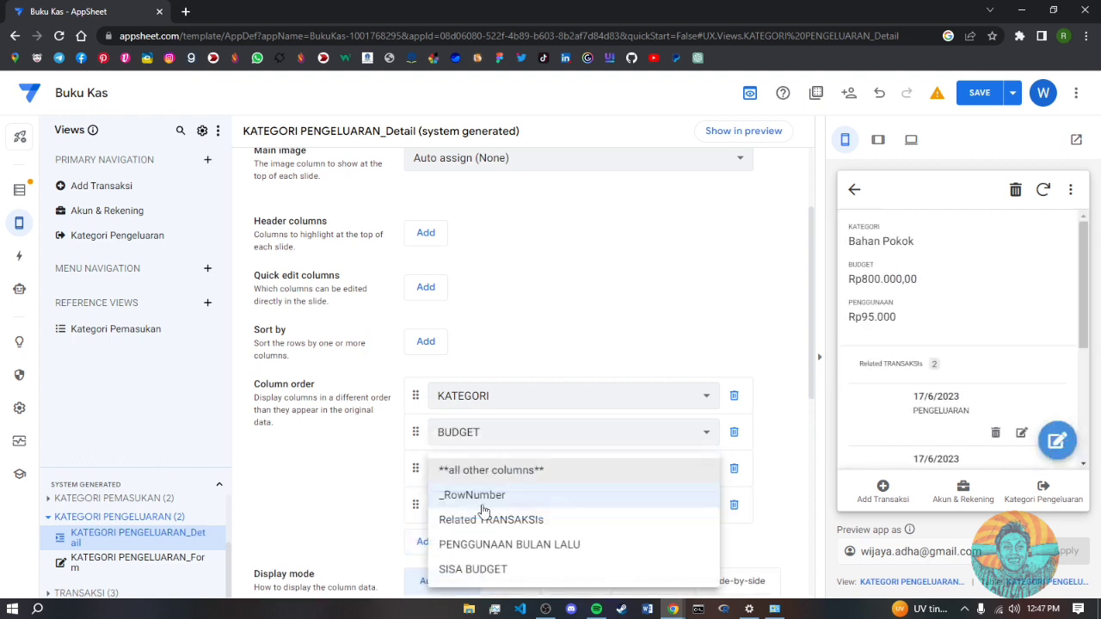
click(486, 570)
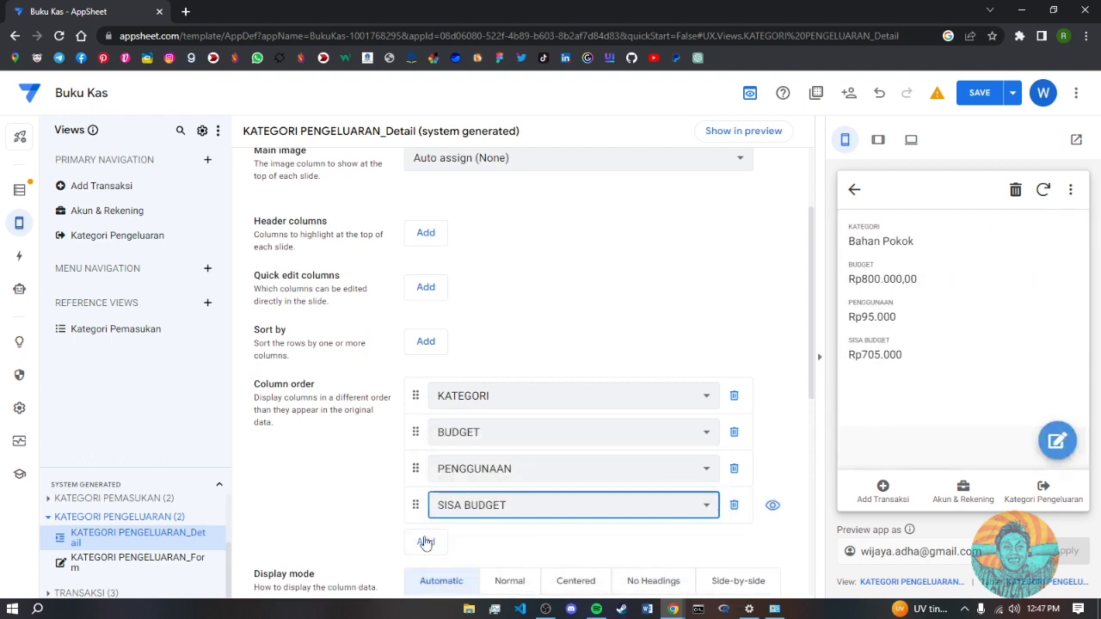
click(426, 542)
click(490, 541)
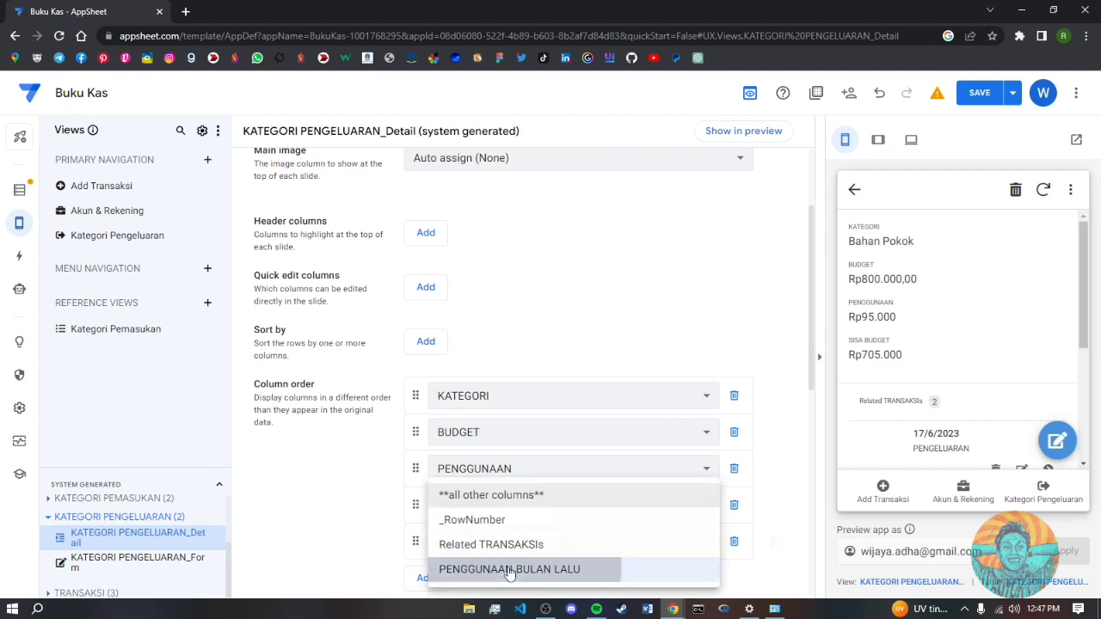
click(503, 569)
click(979, 93)
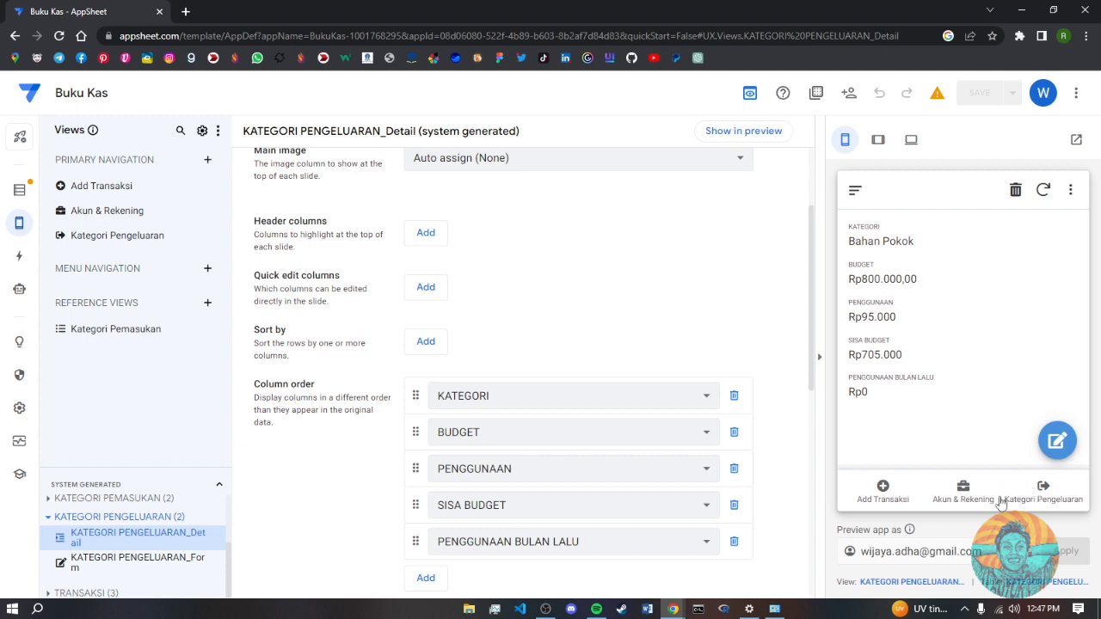
click(1043, 492)
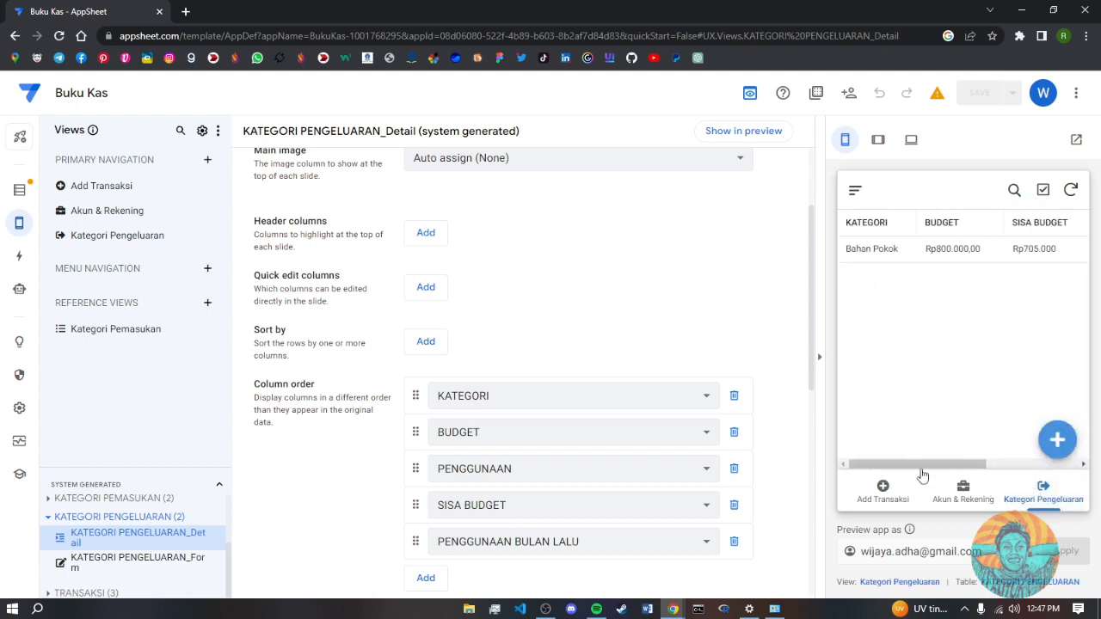
drag(920, 466, 893, 464)
- Preview the Add Transaksi list, then display the TRANSAKSI table's 15 columns in the Data editor
click(886, 497)
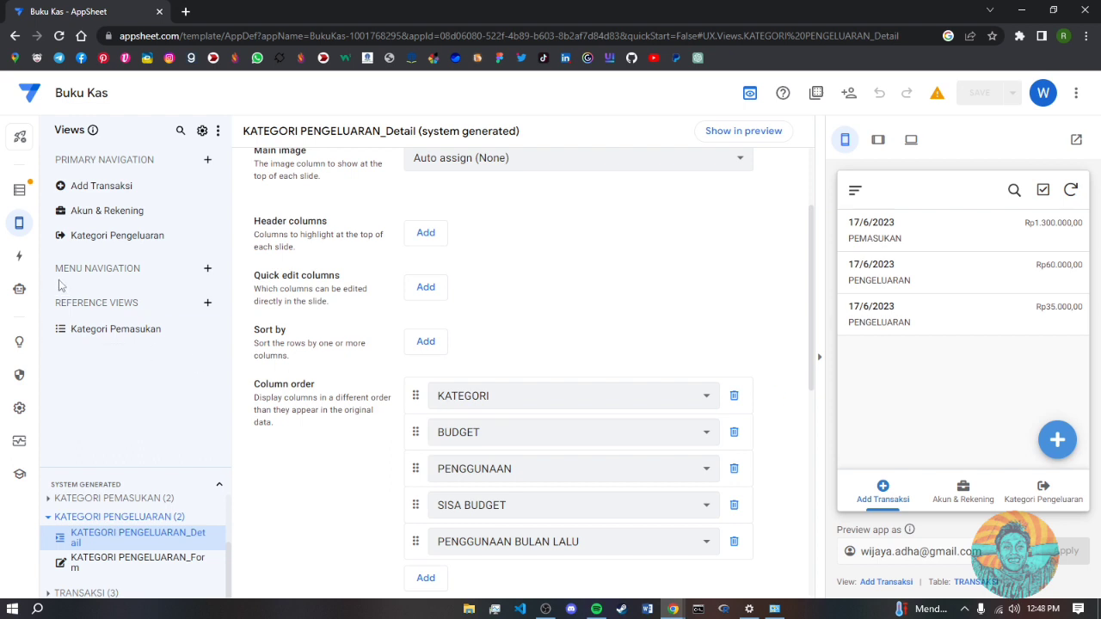
click(20, 190)
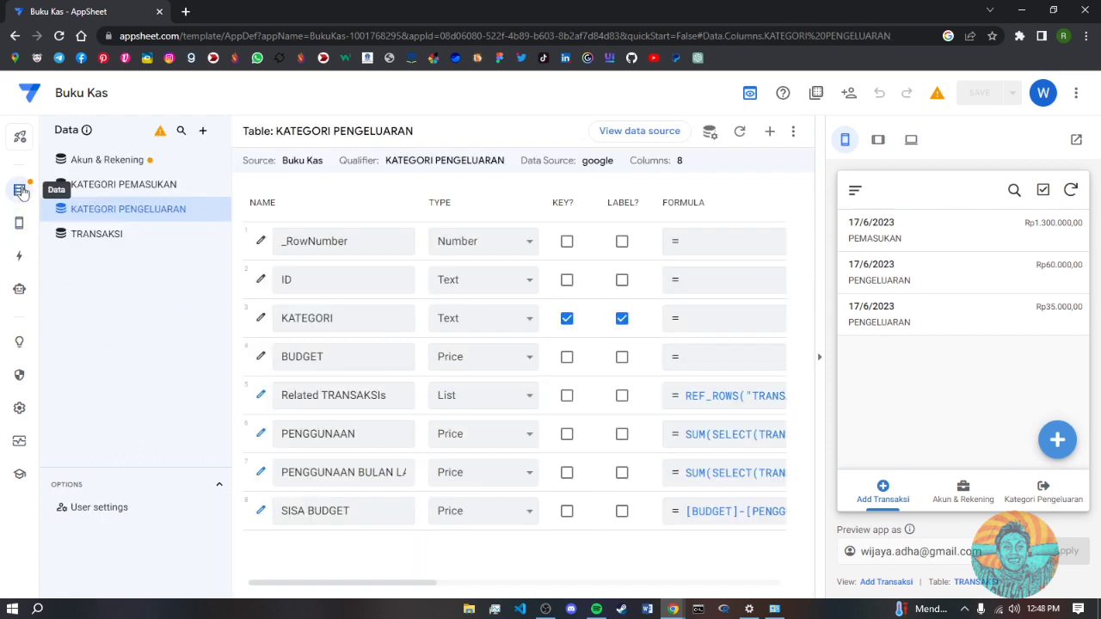
click(114, 241)
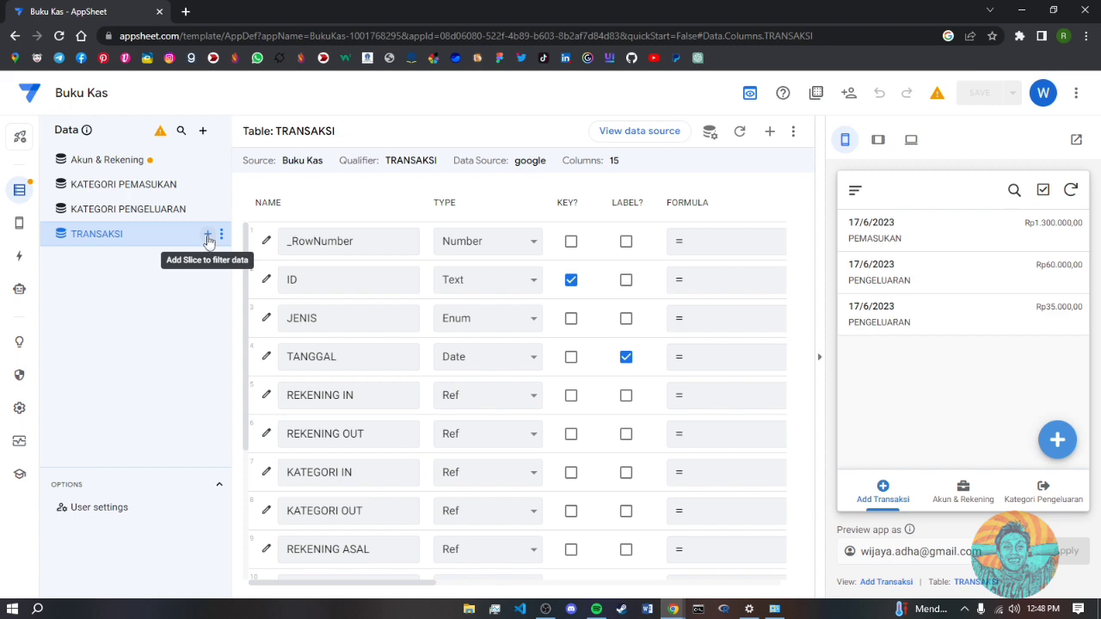
- Create a new slice on TRANSAKSI and type the row filter [JENIS]="PEMASUKAN"
click(208, 237)
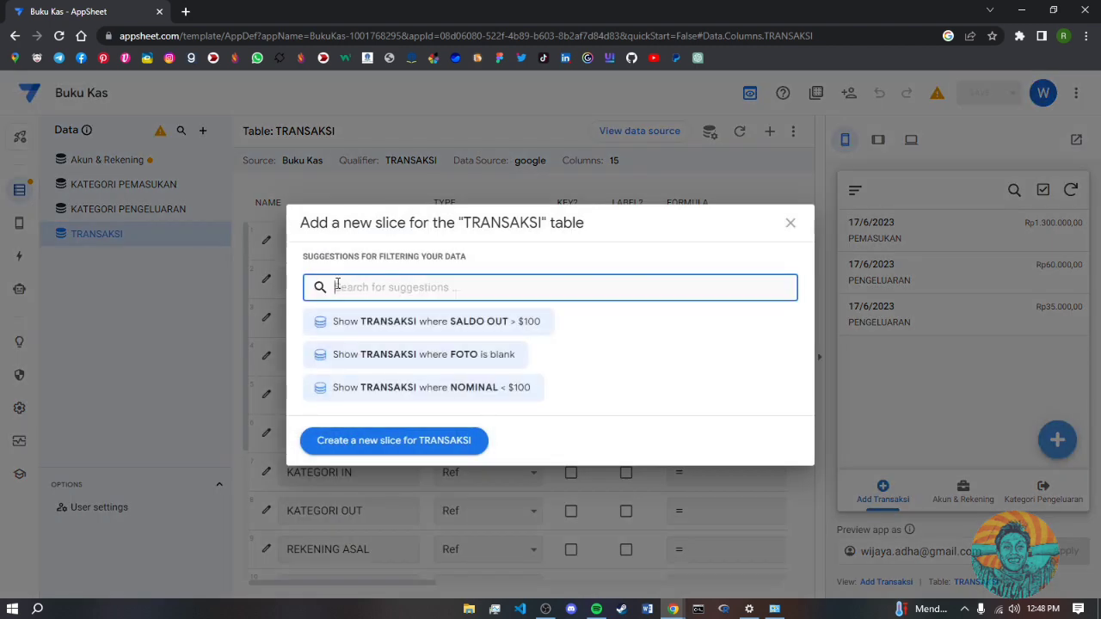
text(PEM)
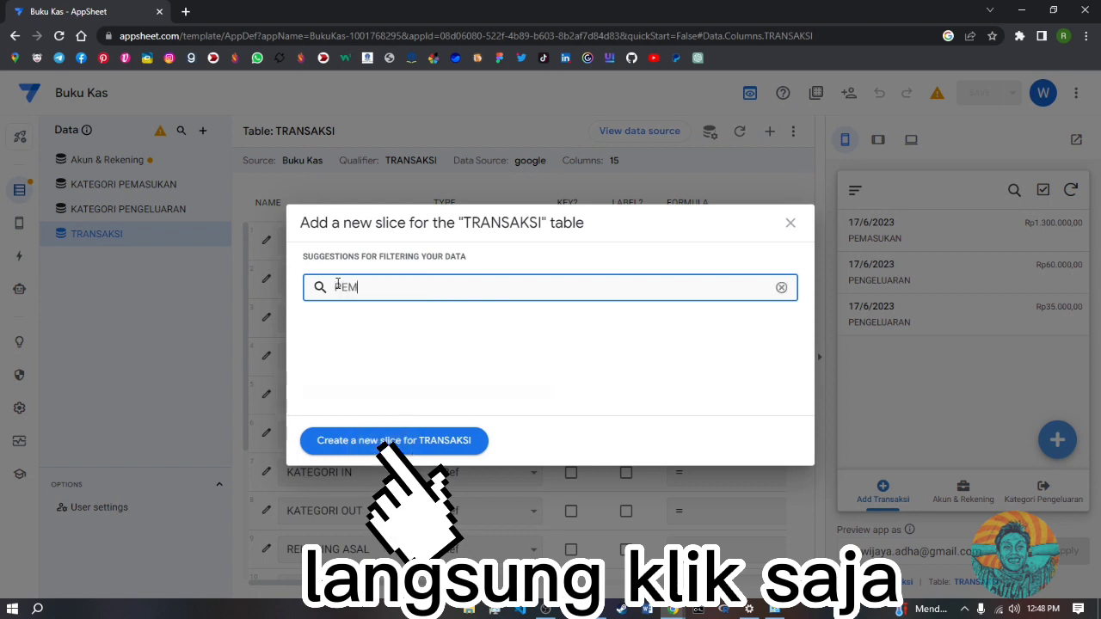
text(ASUKAN)
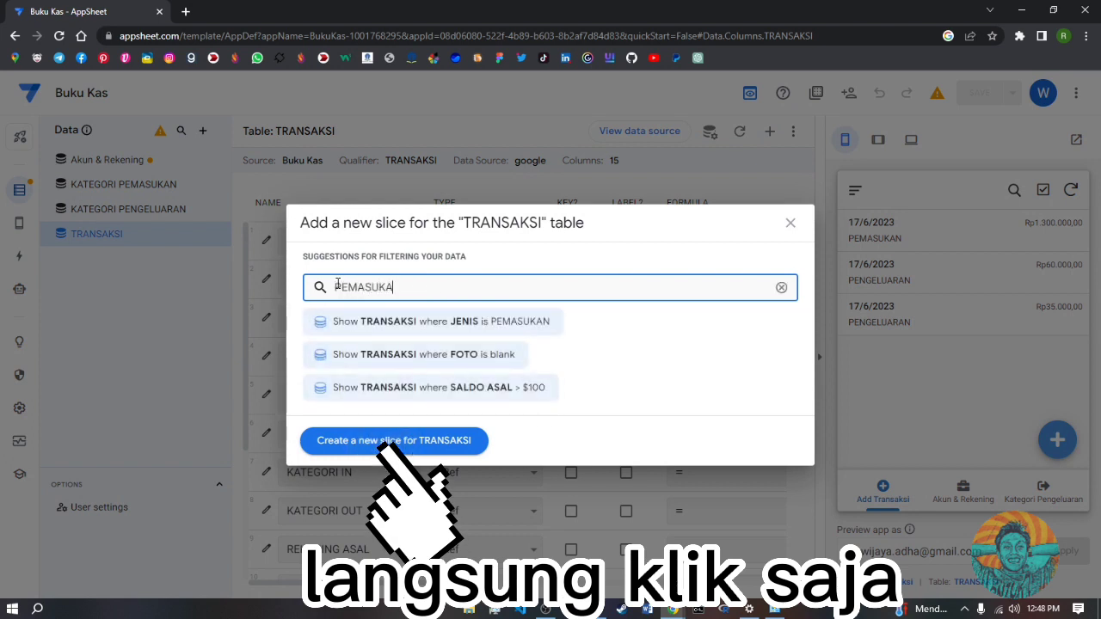
click(433, 443)
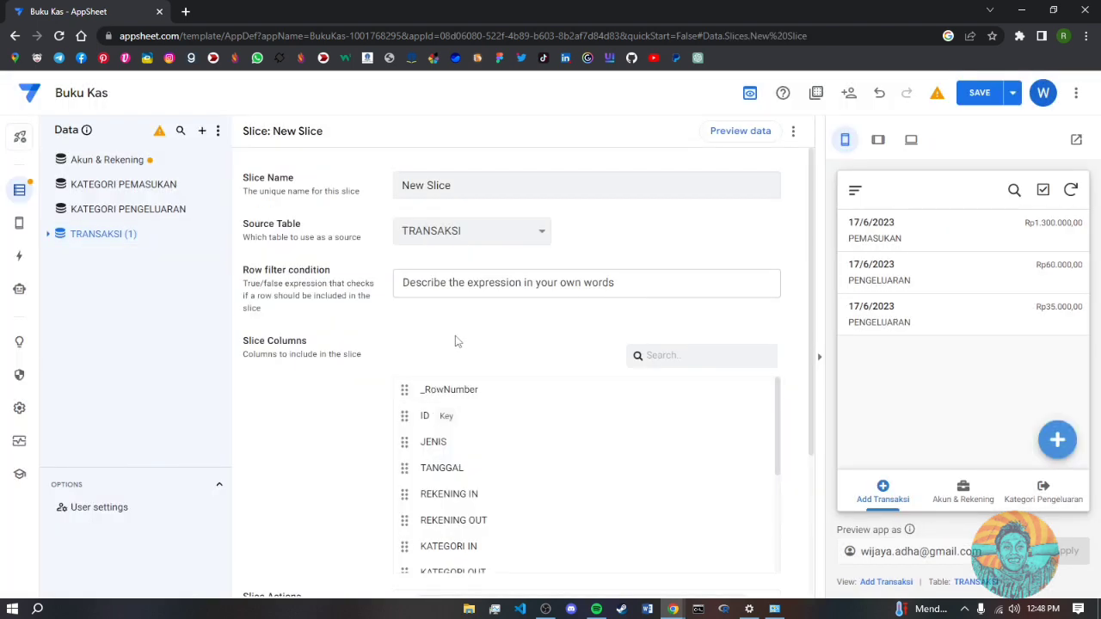
click(511, 283)
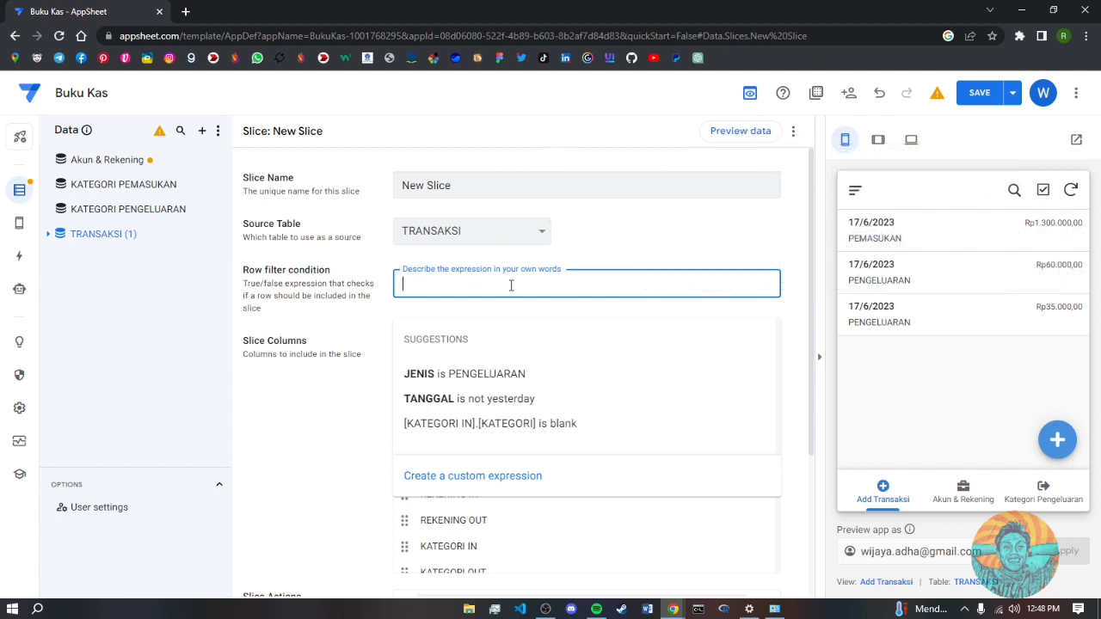
text(JENIS]=)
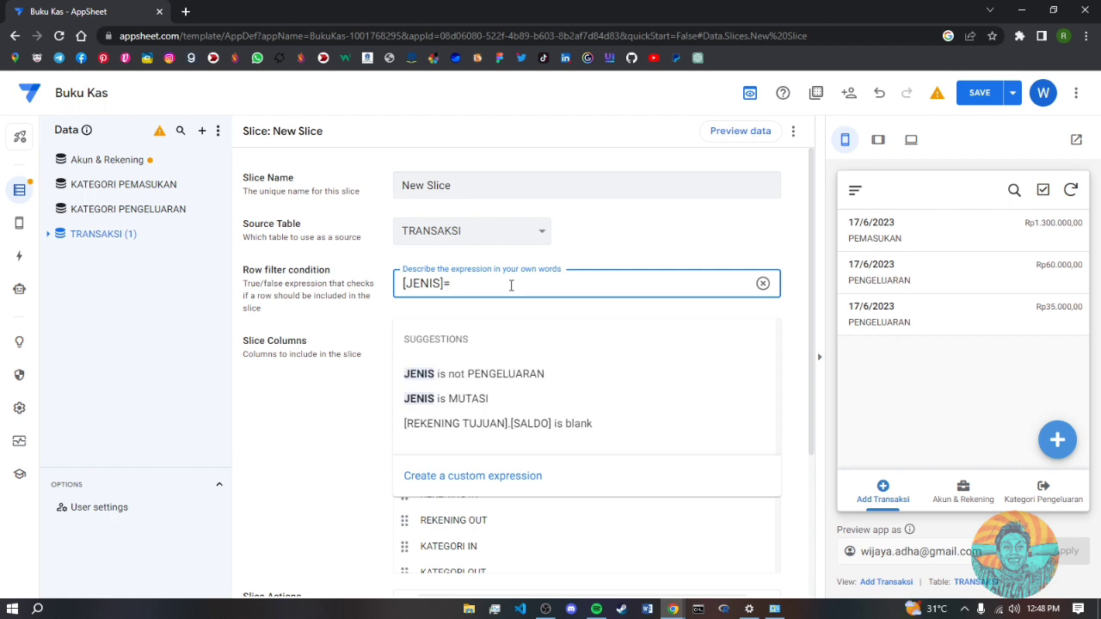
text("PEMASUKAN)
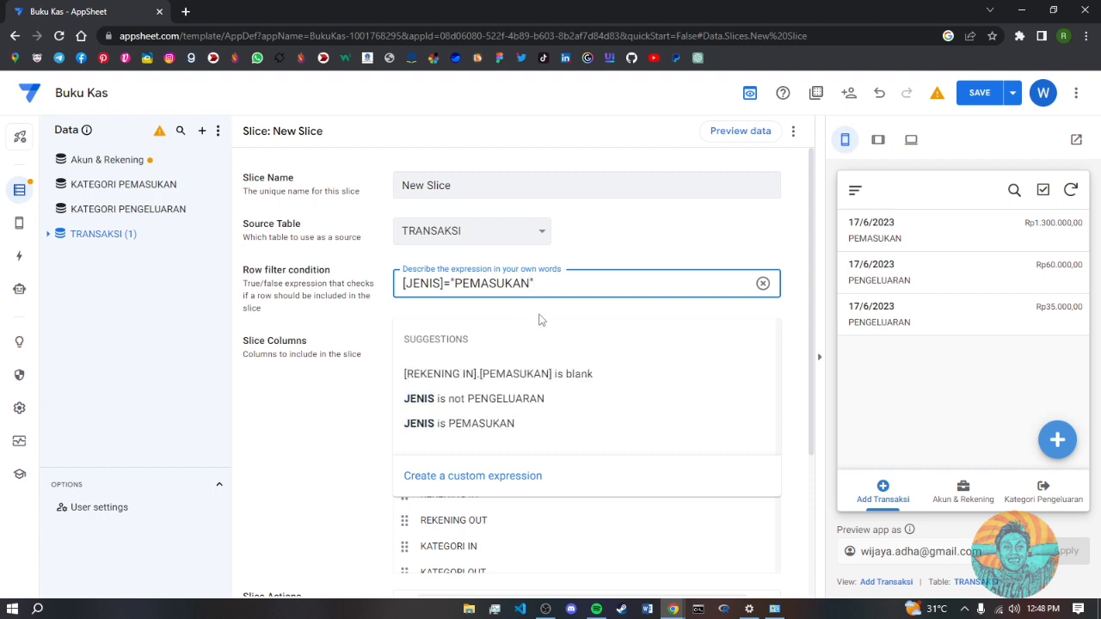
- Accept the [JENIS]="PEMASUKAN" filter and drop JENIS, REKENING OUT, KATEGORI OUT, REKENING ASAL and REKENING TUJUAN
click(487, 427)
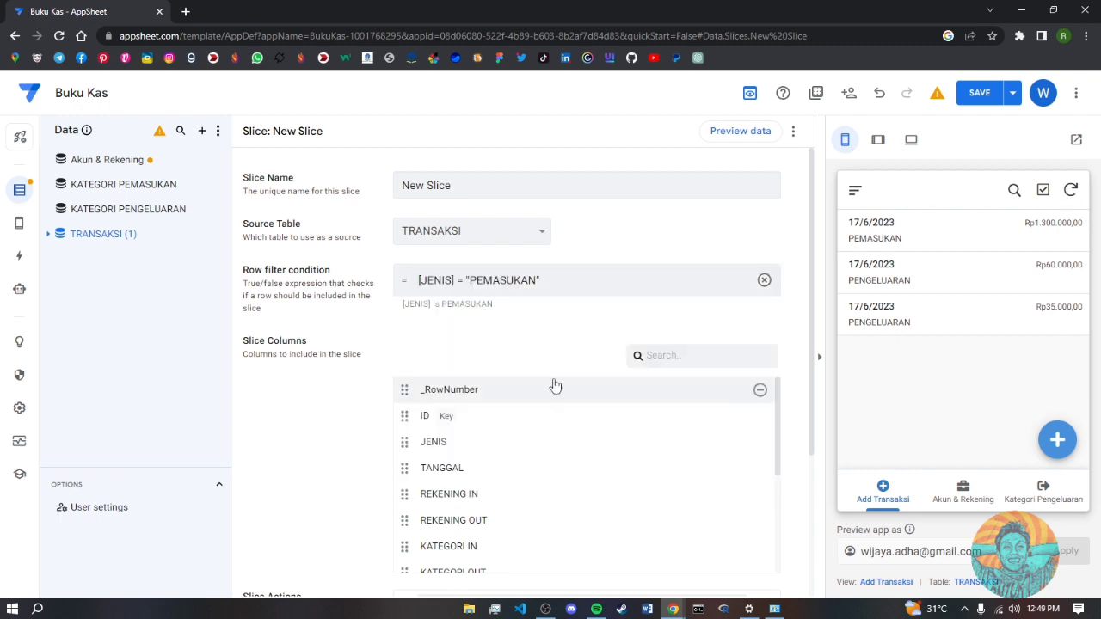
scroll(588, 356, down, 1)
scroll(588, 356, down, 6)
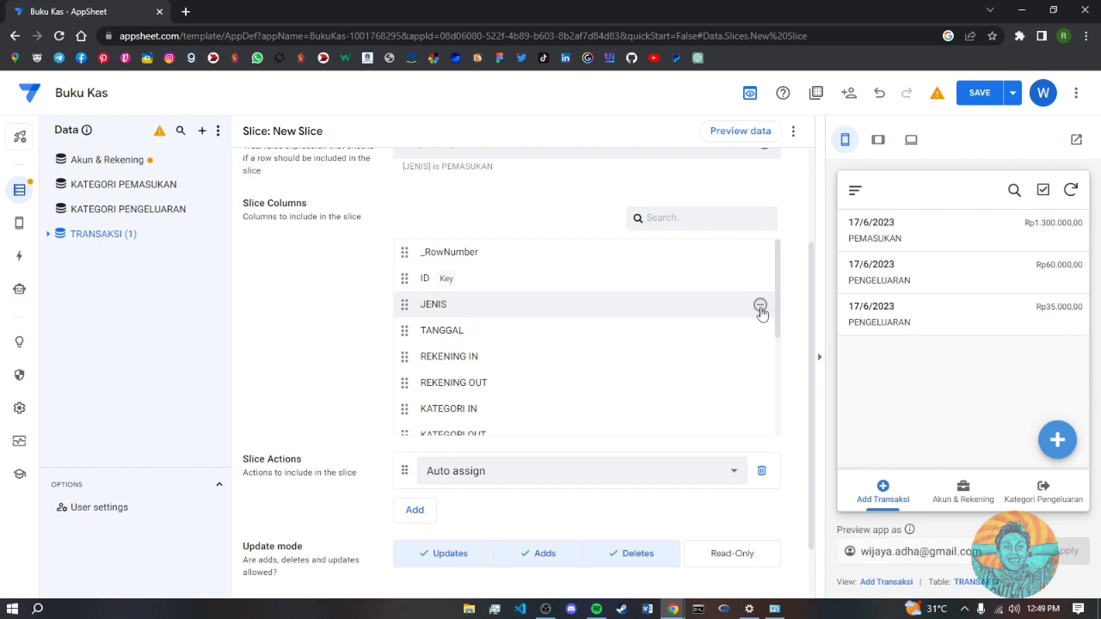
click(761, 307)
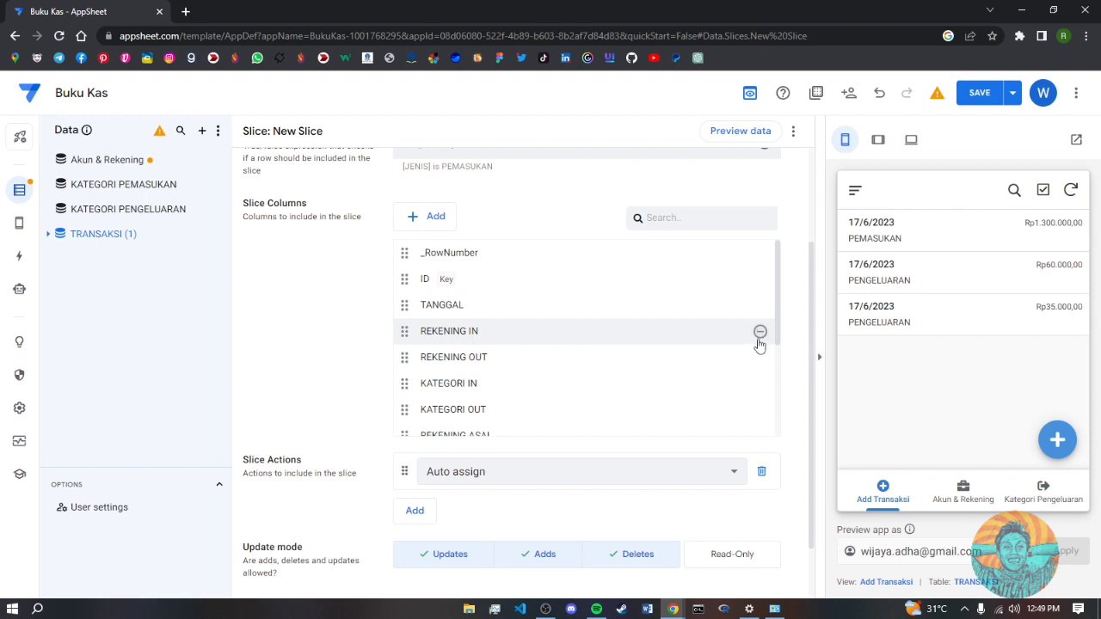
click(760, 359)
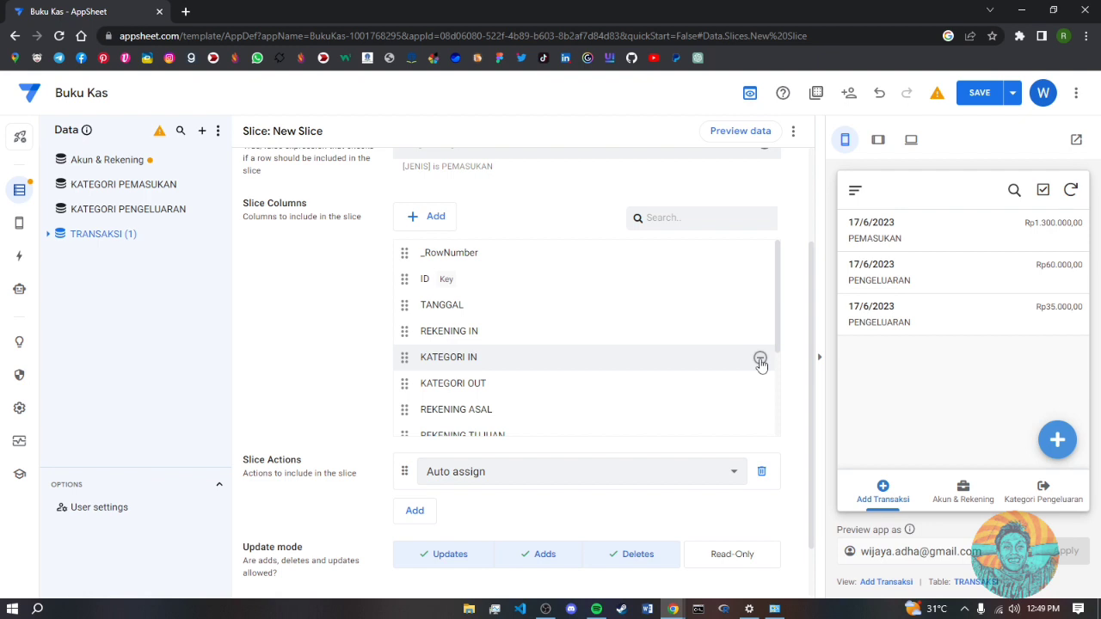
click(760, 386)
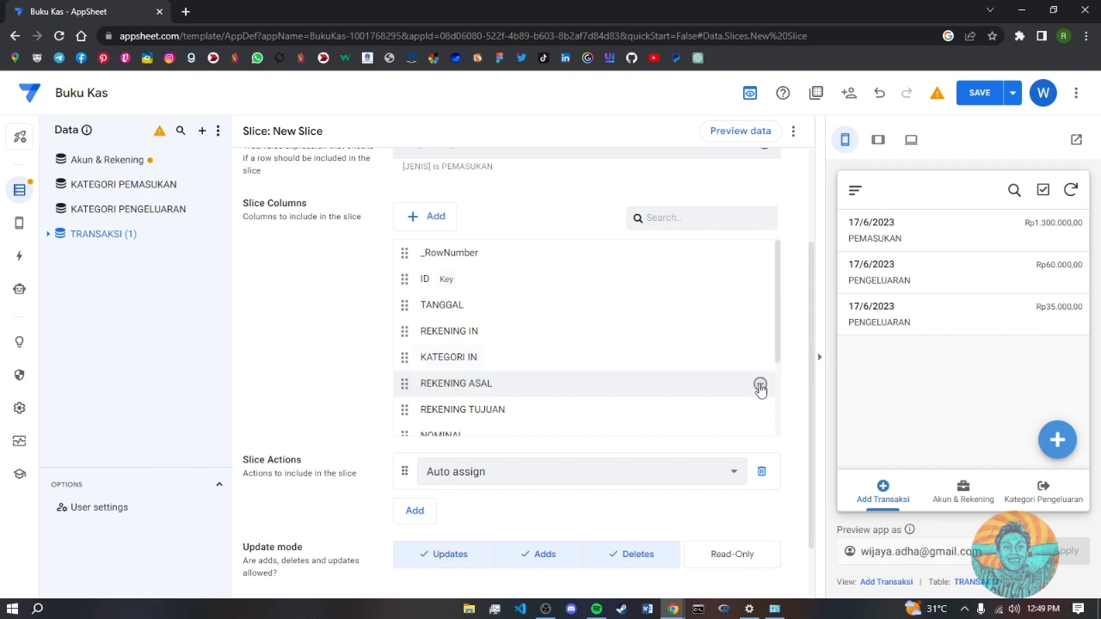
click(760, 386)
click(760, 386)
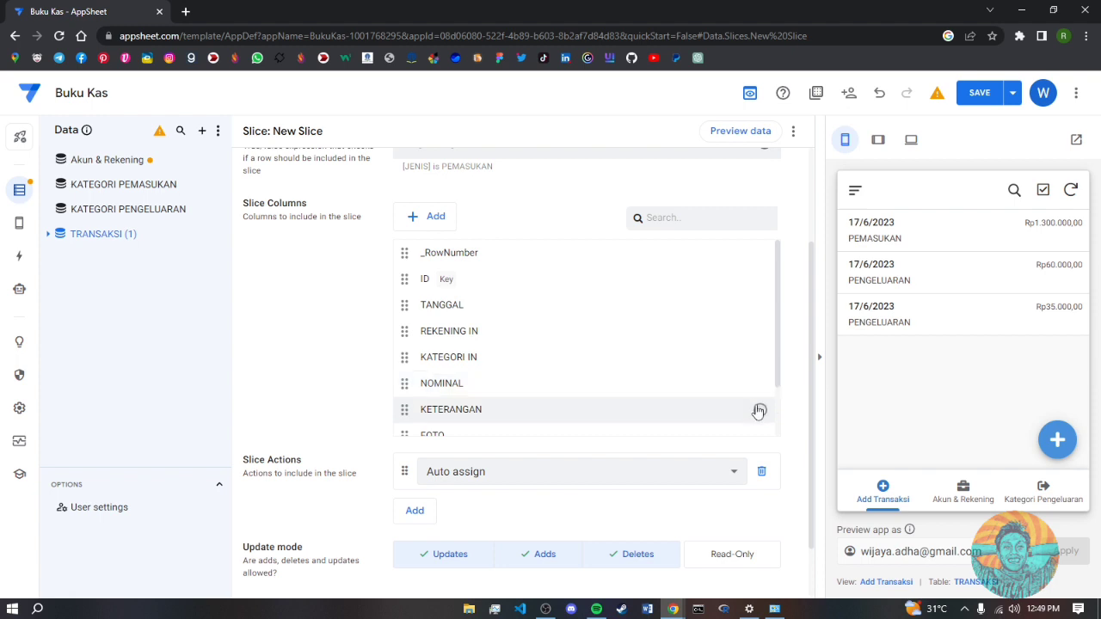
- Remove SALDO OUT and SALDO ASAL from the slice and review the remaining columns
scroll(757, 430, down, 1)
scroll(756, 441, down, 1)
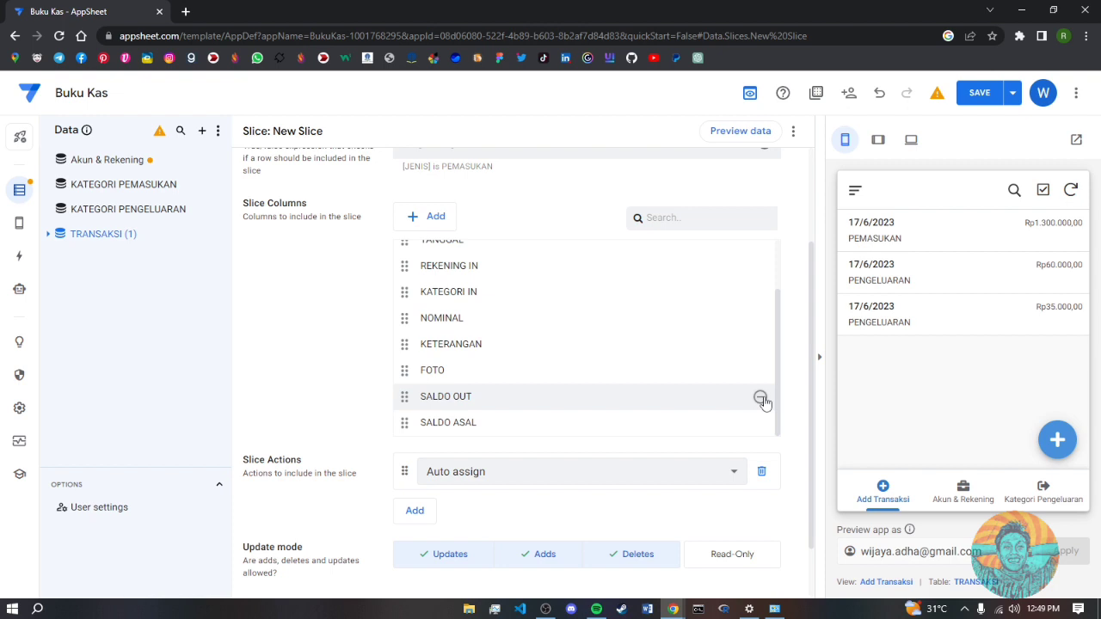
click(760, 398)
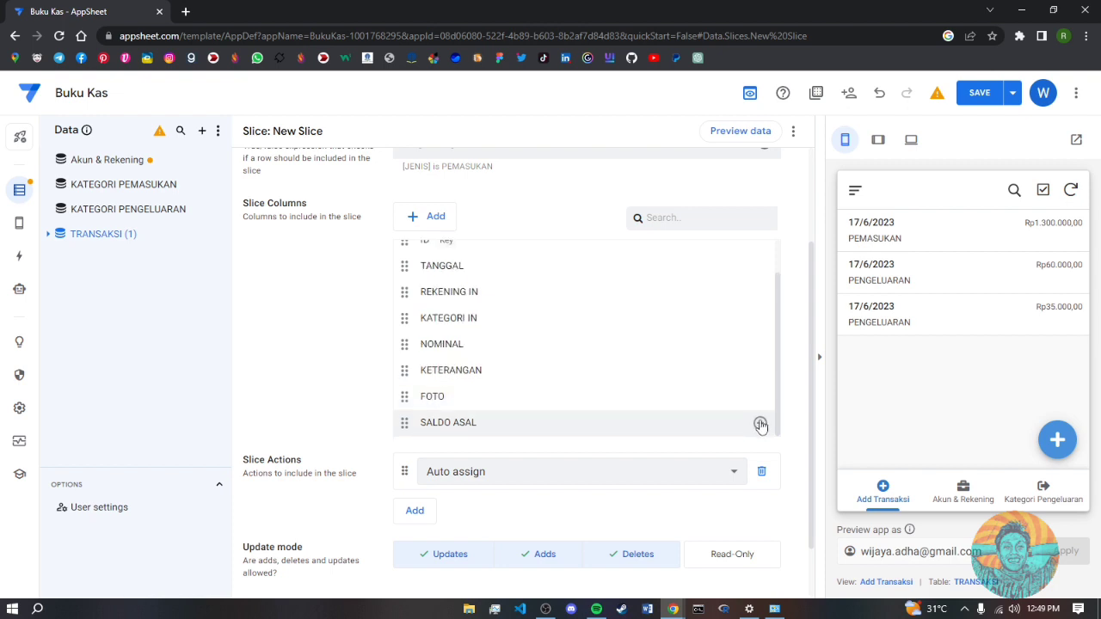
click(760, 421)
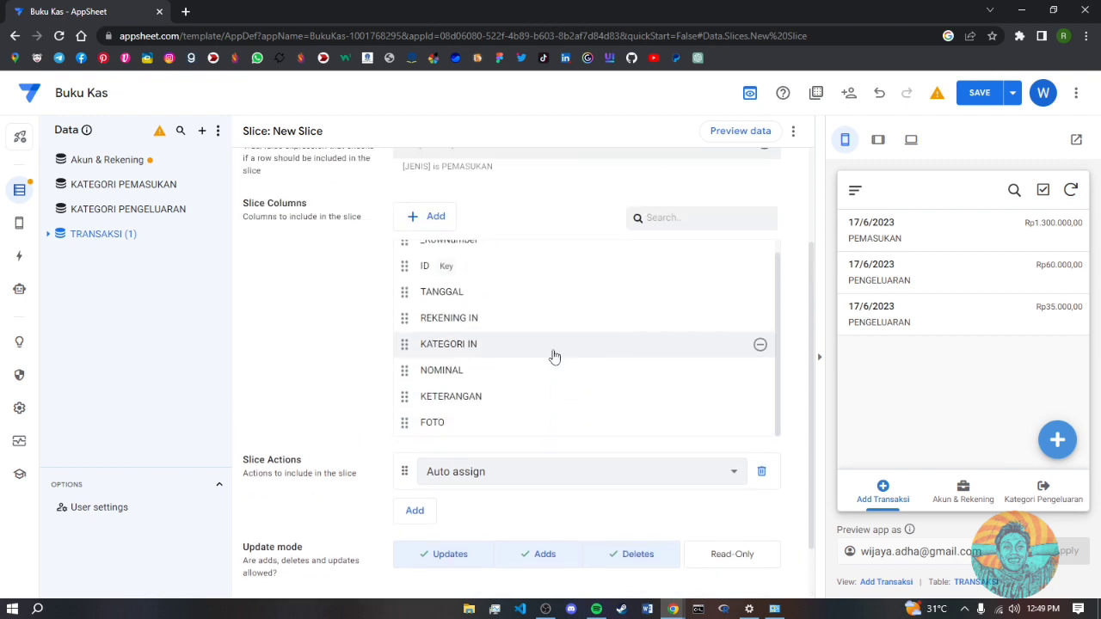
scroll(443, 374, up, 3)
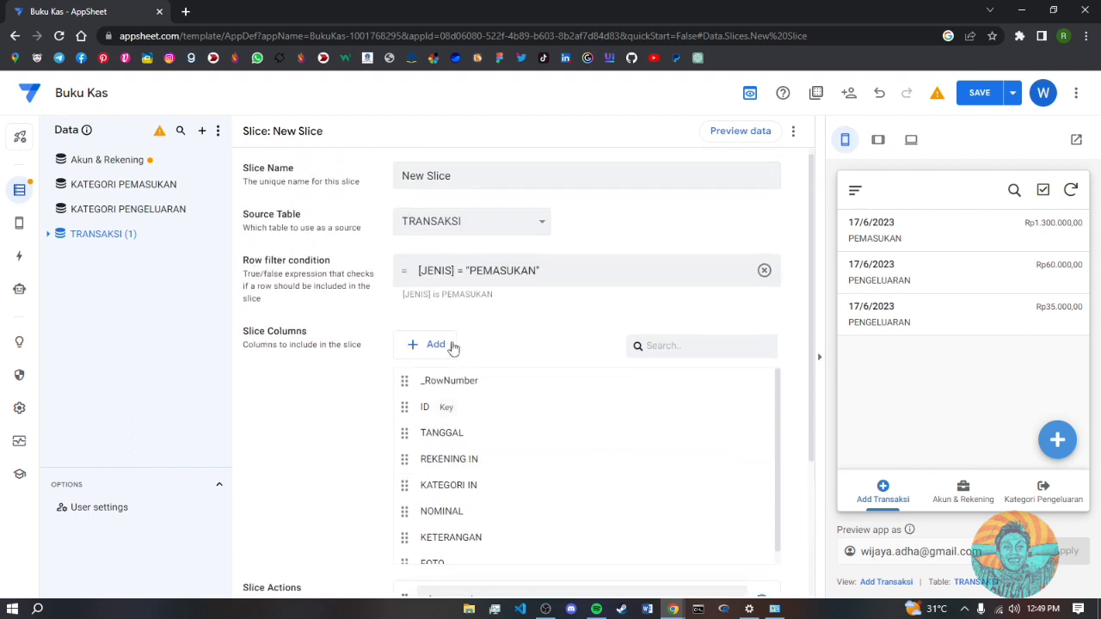
scroll(613, 410, down, 1)
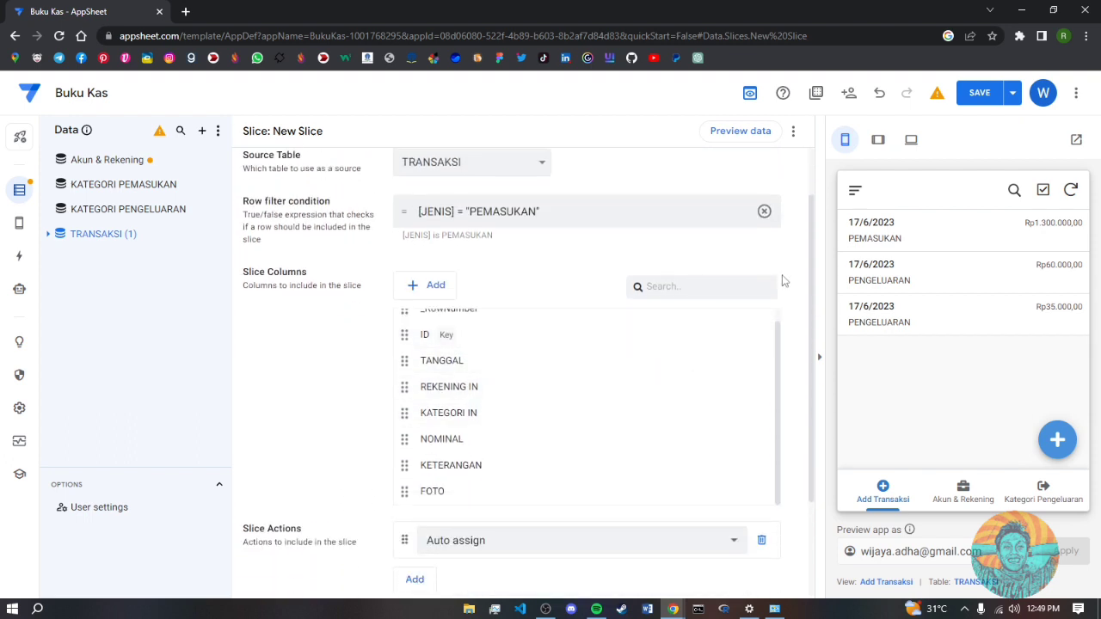
scroll(791, 293, down, 1)
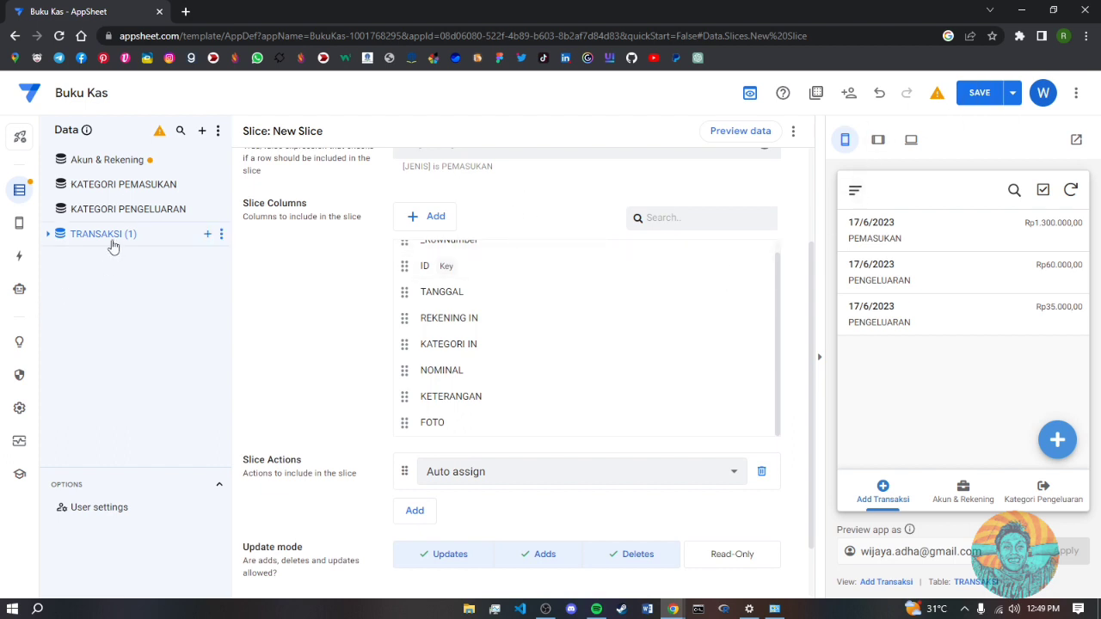
scroll(742, 301, up, 1)
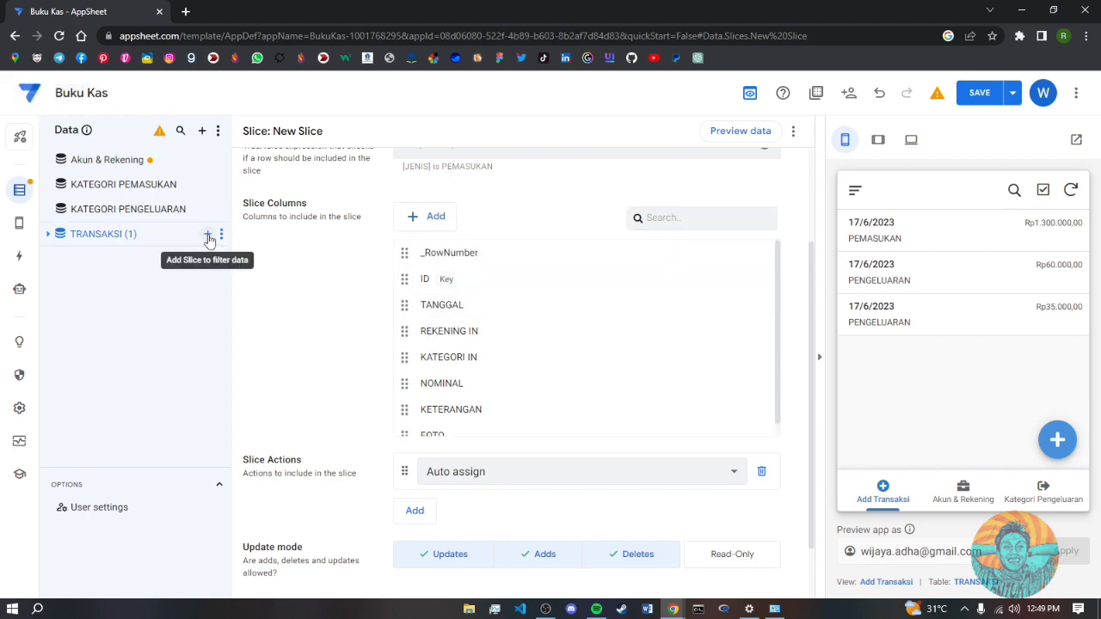
- Add another TRANSAKSI slice and name it PENGELUARAN
click(207, 236)
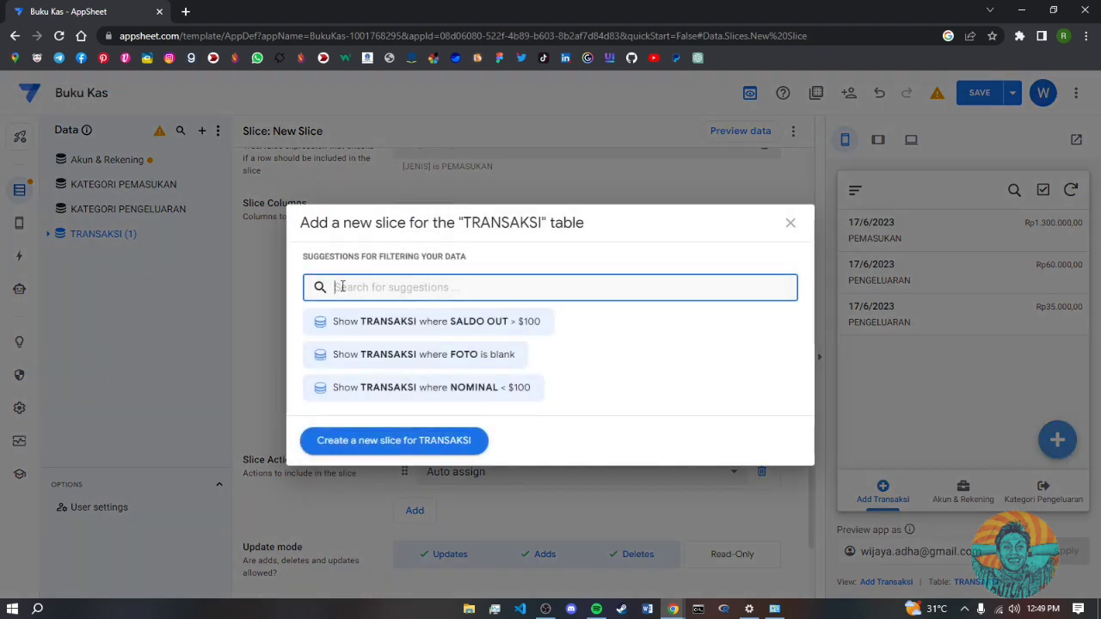
click(393, 439)
scroll(481, 282, up, 2)
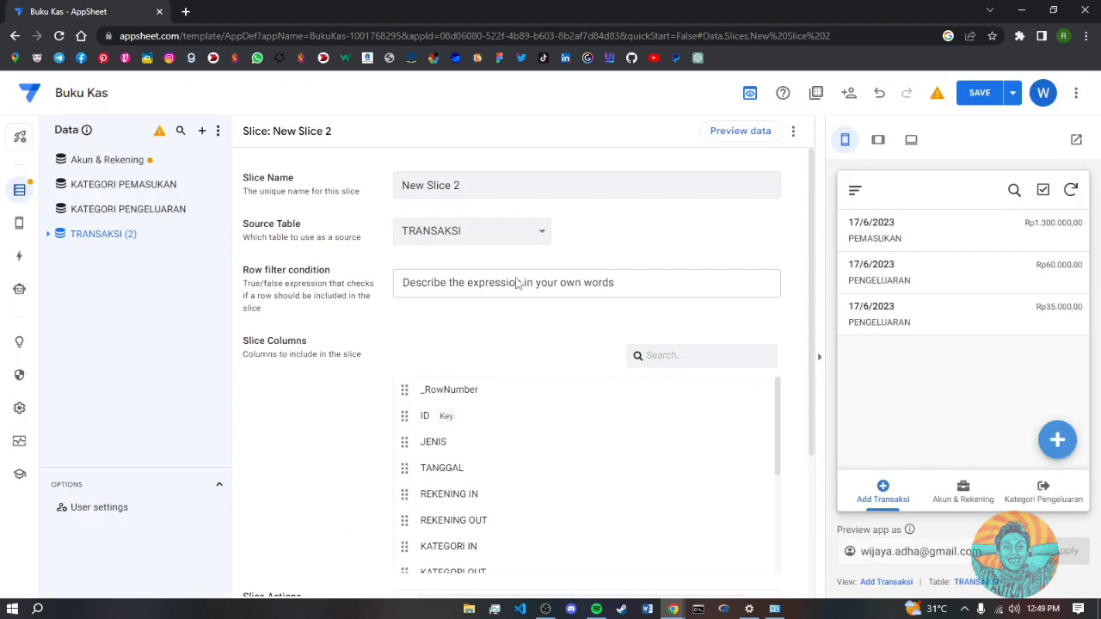
drag(464, 186, 341, 189)
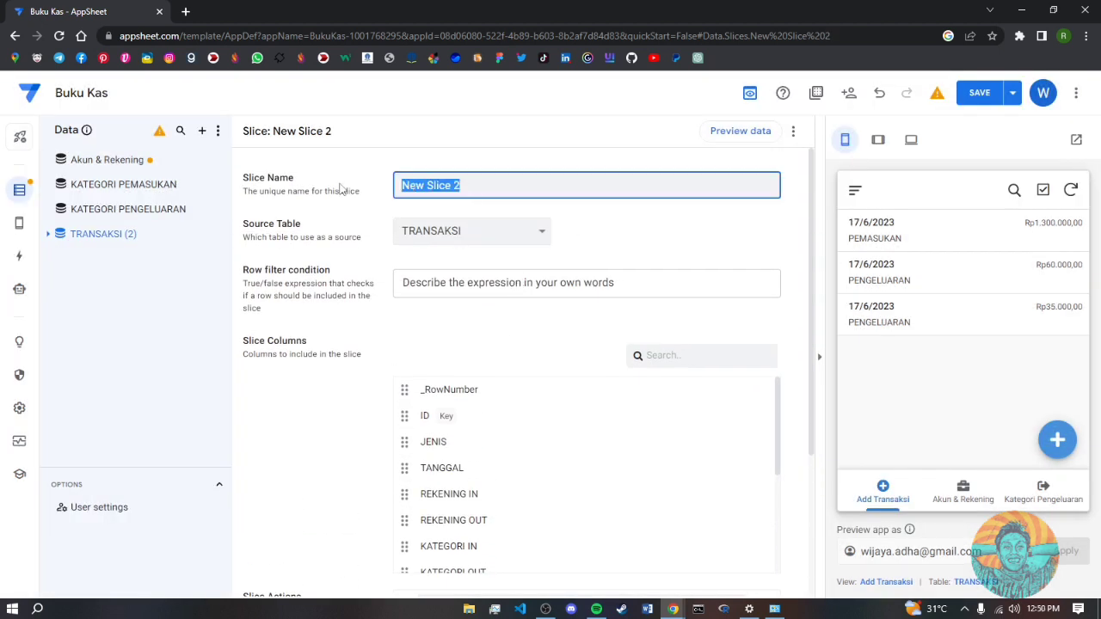
text(PENGELUARAN)
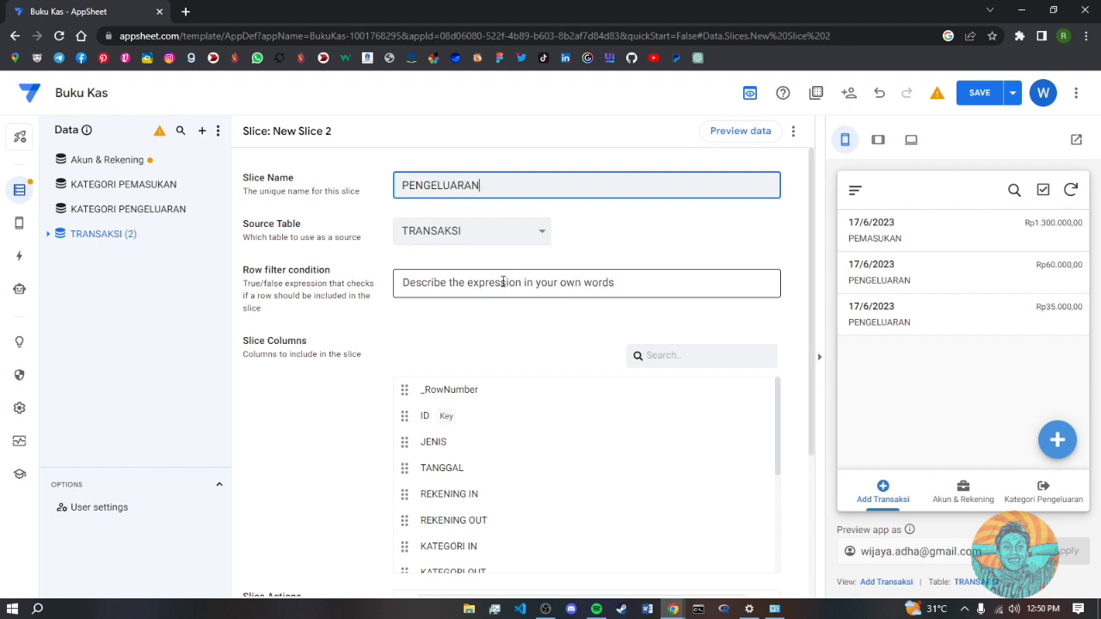
- Set the slice's row filter condition to [JENIS]="PENGELUARAN"
click(505, 283)
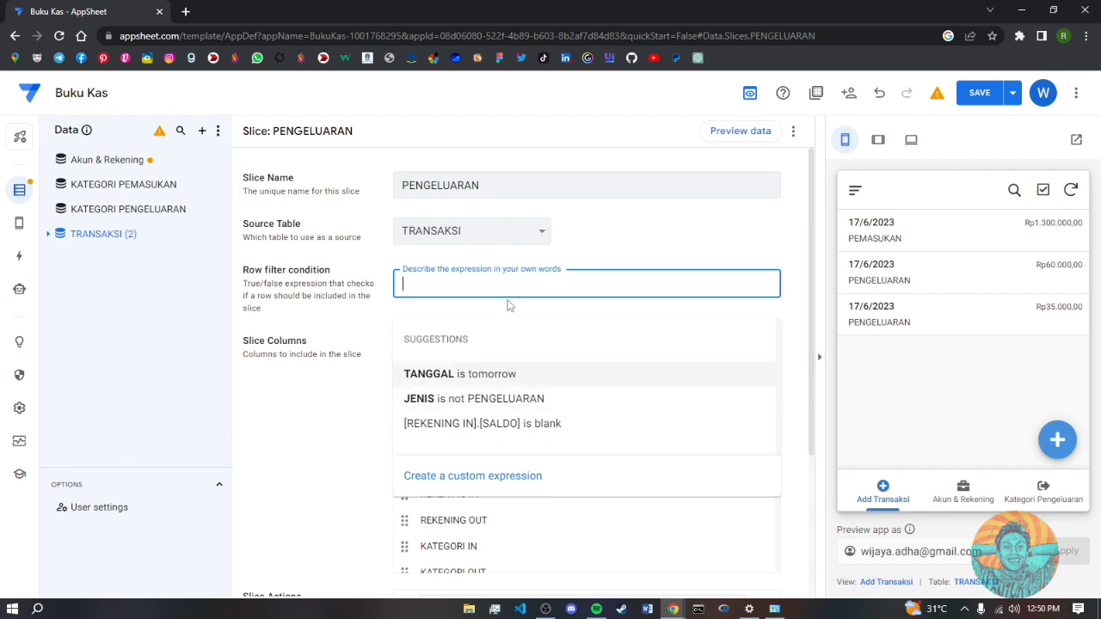
text(JEM)
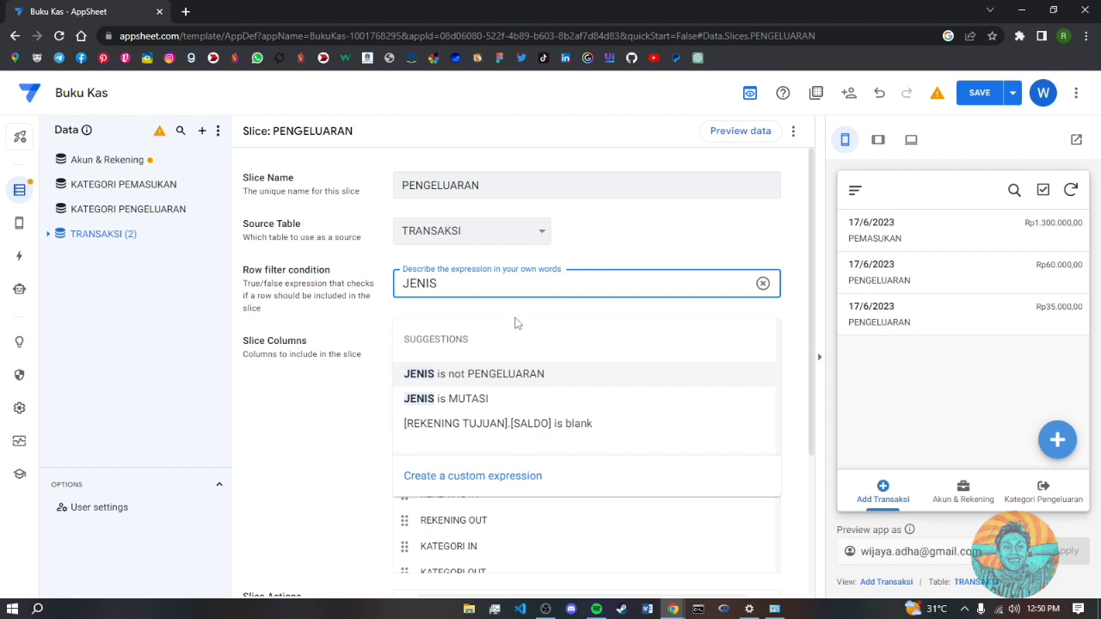
key(BackSpace)
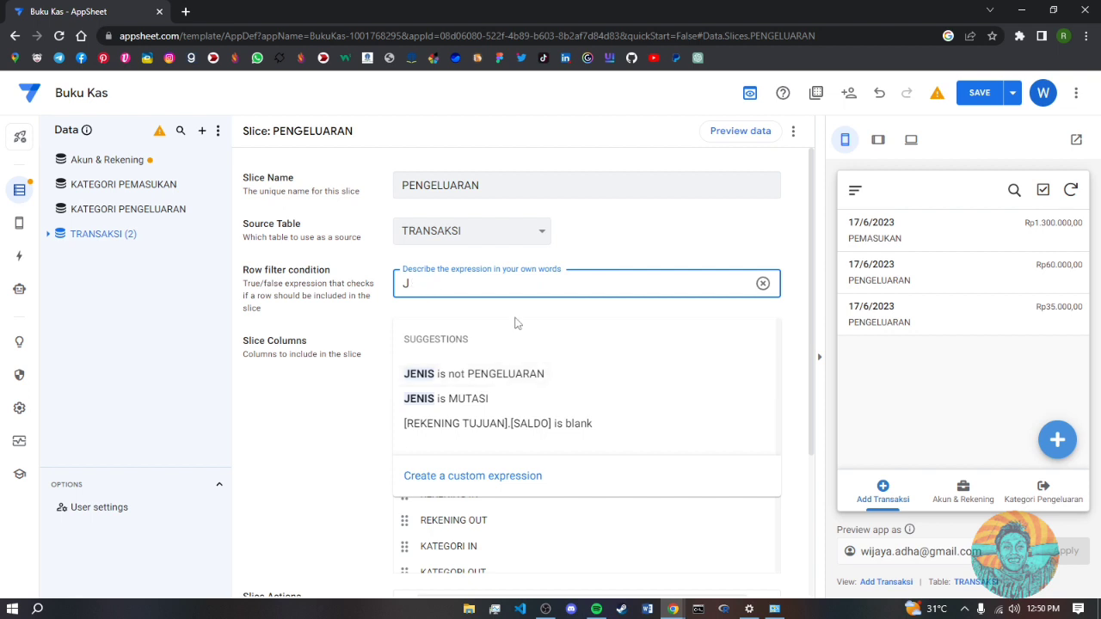
key(BackSpace)
text([JENIS]="PENGEL)
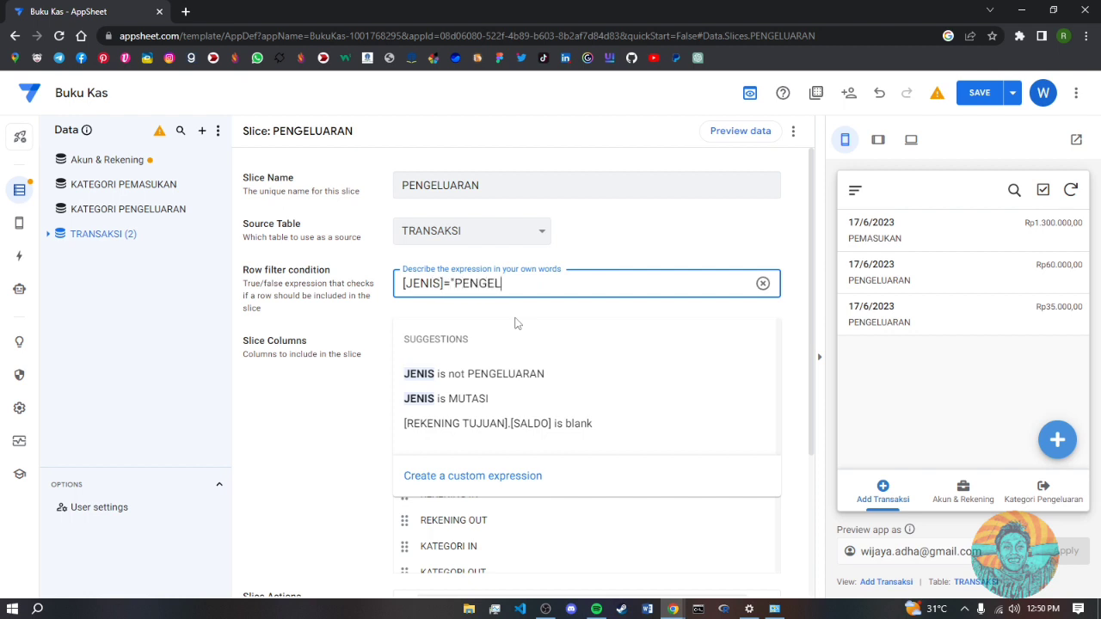
text(UARAN)
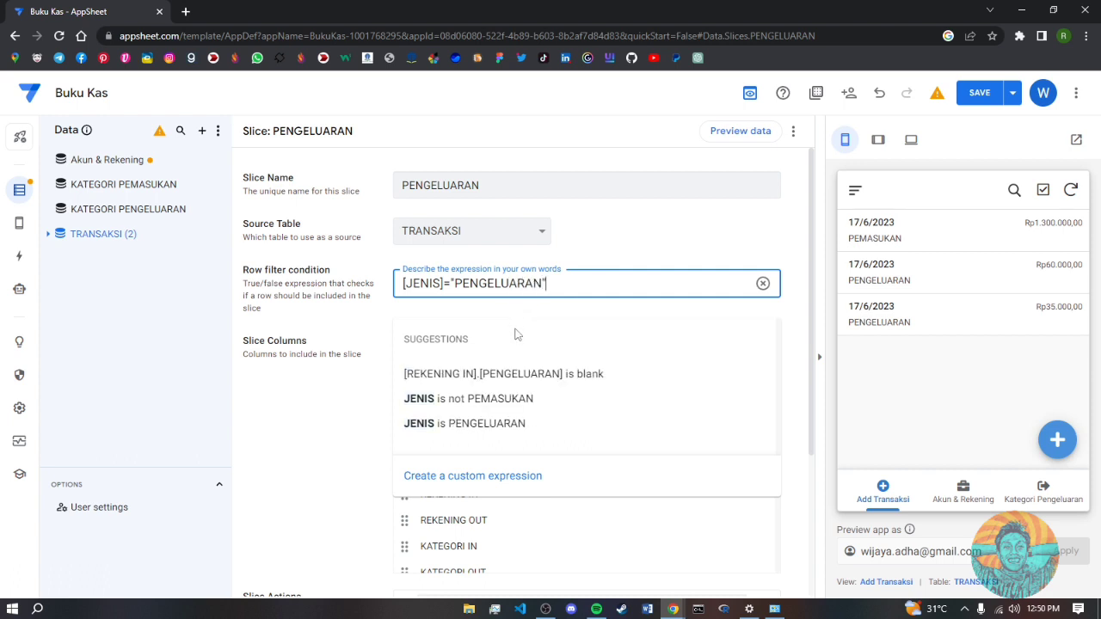
click(492, 424)
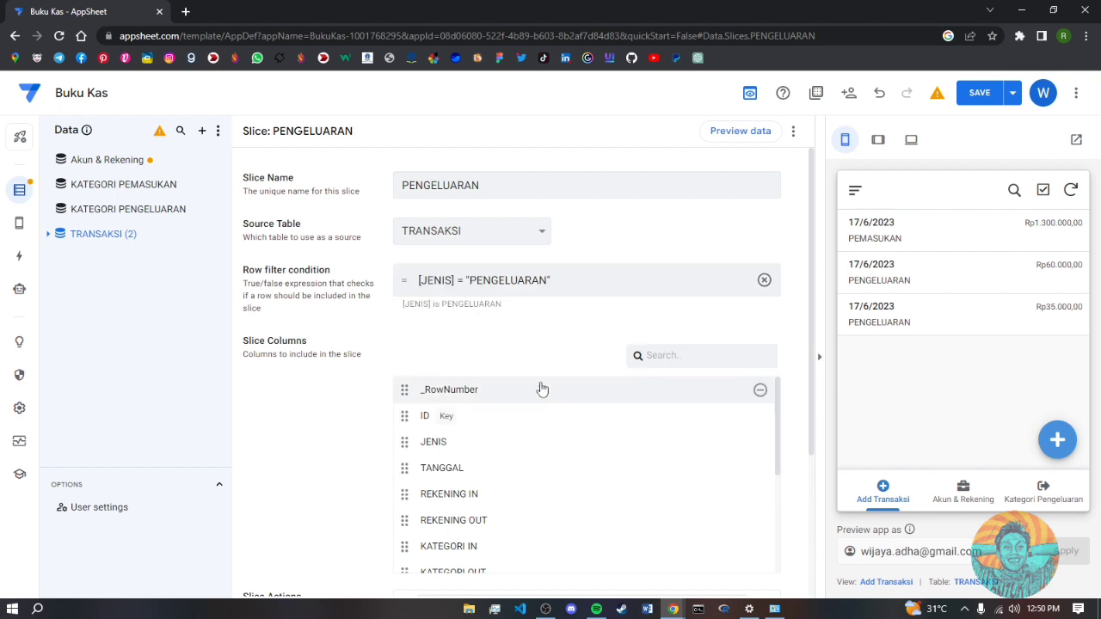
- Remove JENIS, REKENING IN, KATEGORI IN, REKENING ASAL, REKENING TUJUAN, SALDO OUT and SALDO ASAL columns
scroll(545, 386, down, 3)
scroll(602, 395, up, 3)
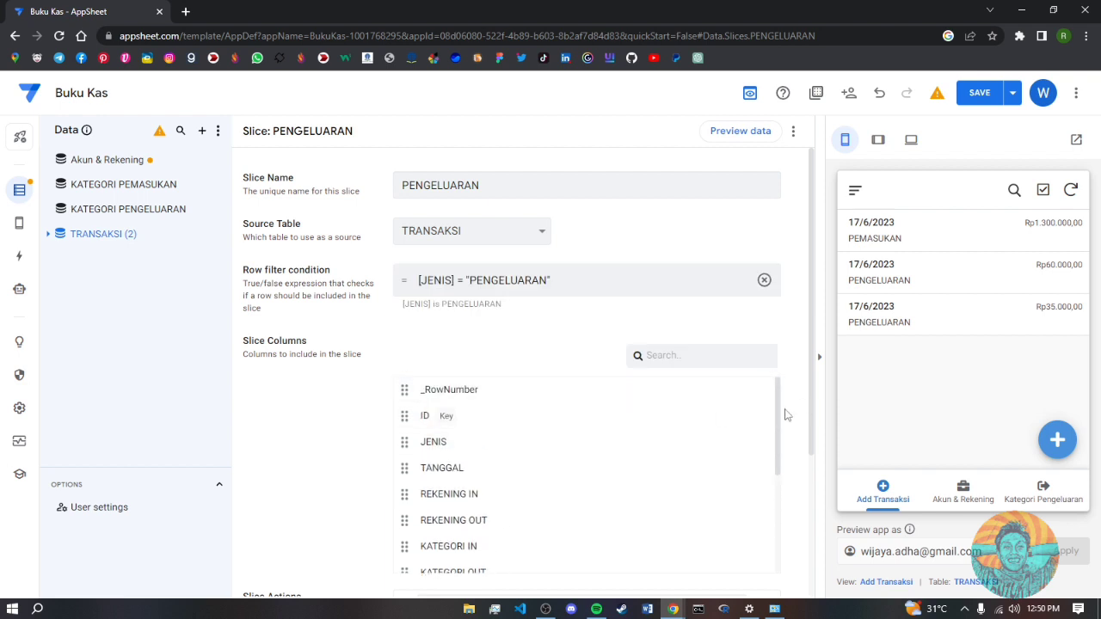
scroll(780, 415, down, 2)
scroll(782, 413, up, 2)
click(761, 442)
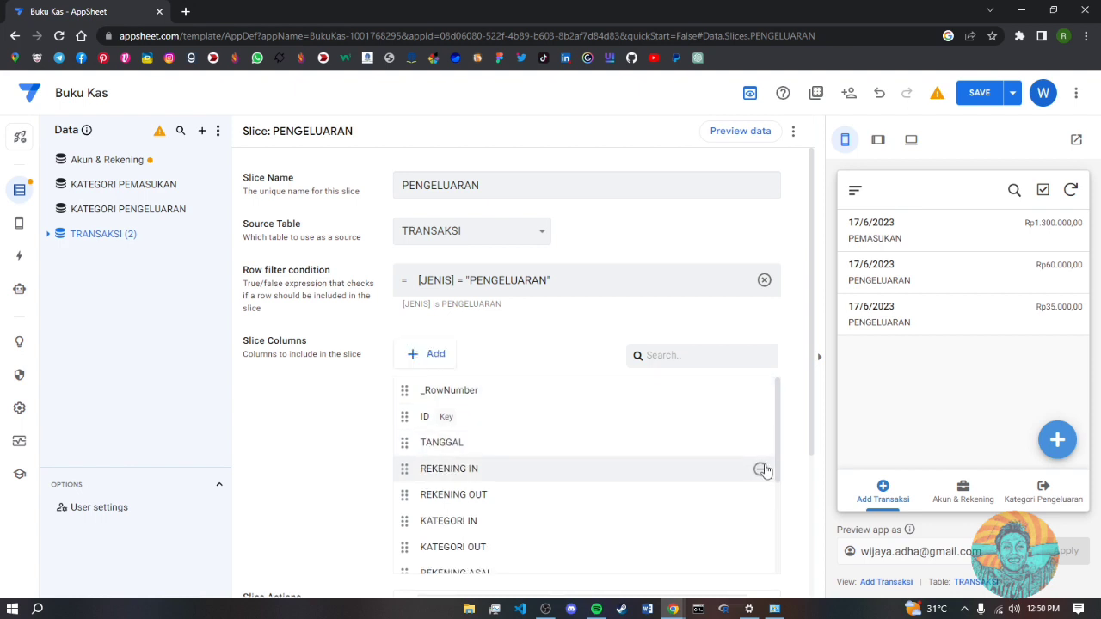
click(761, 471)
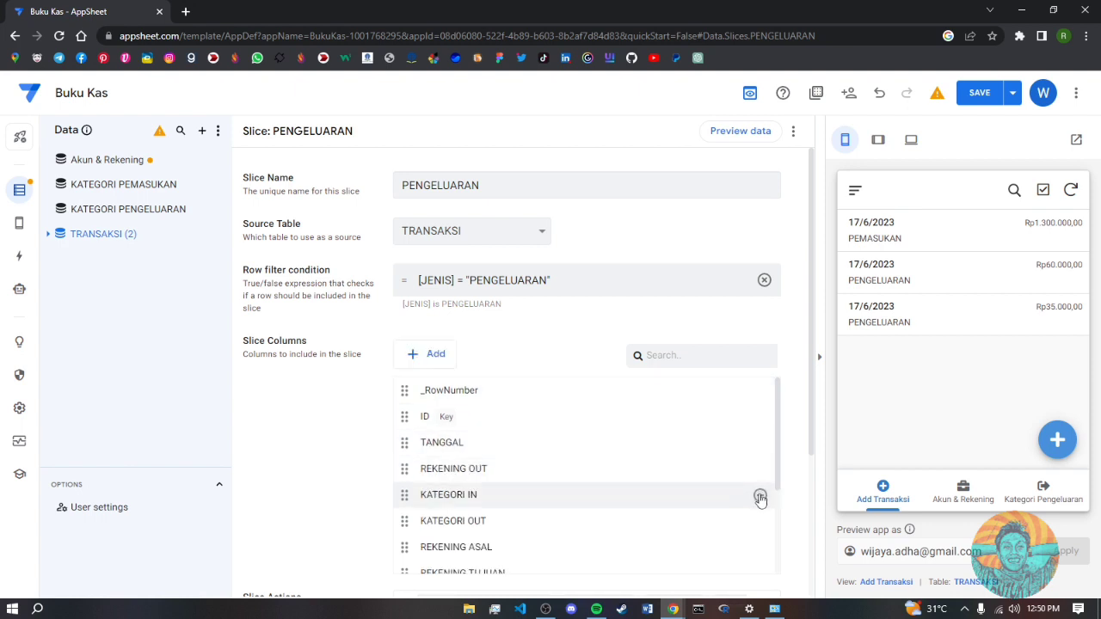
click(761, 496)
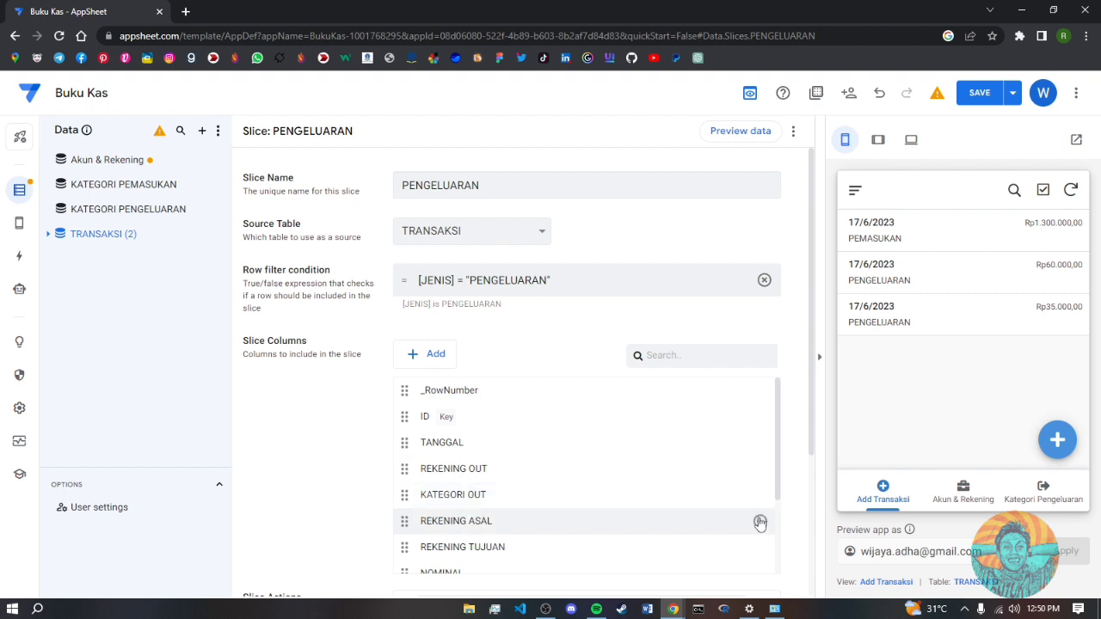
click(760, 521)
click(760, 521)
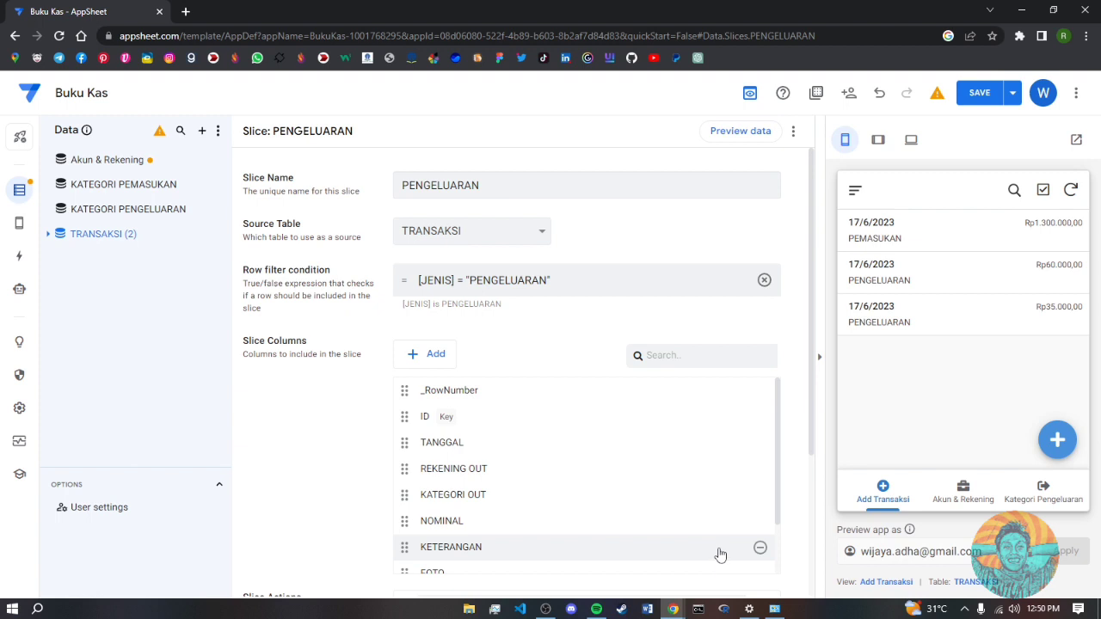
scroll(722, 556, down, 2)
click(760, 537)
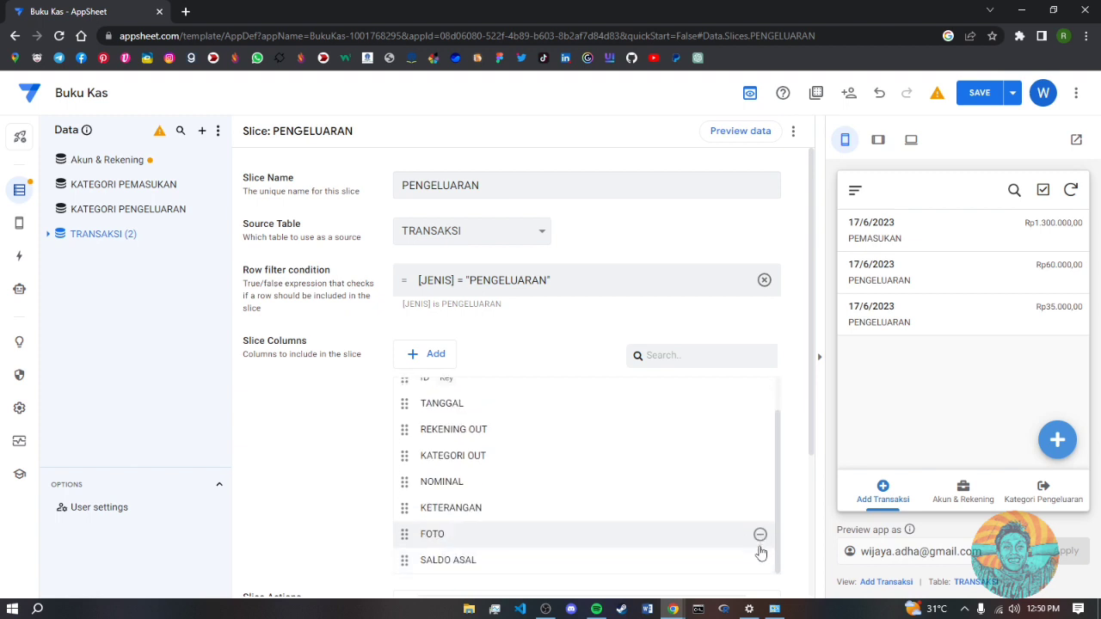
click(758, 561)
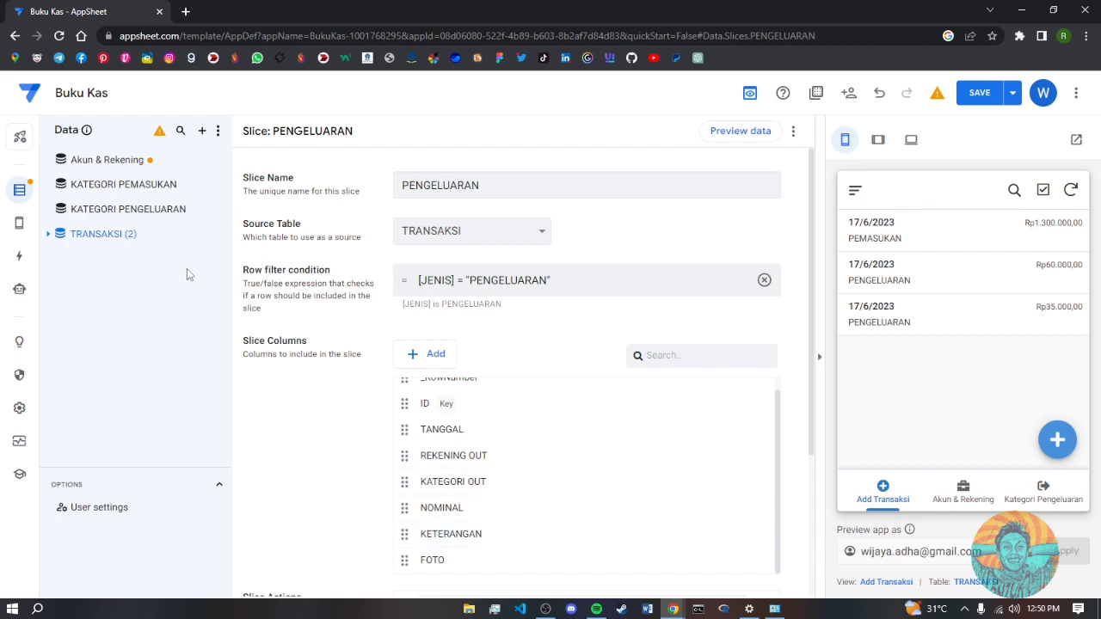
- Add a MUTASI slice of TRANSAKSI filtered by [JENIS] = "MUTASI"
click(207, 234)
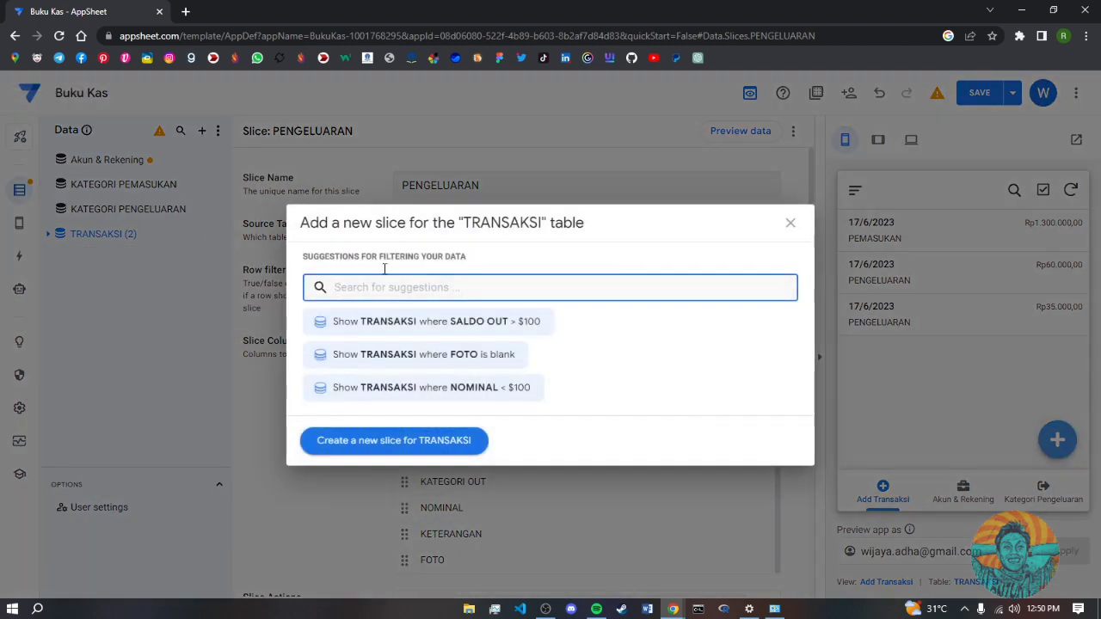
click(393, 436)
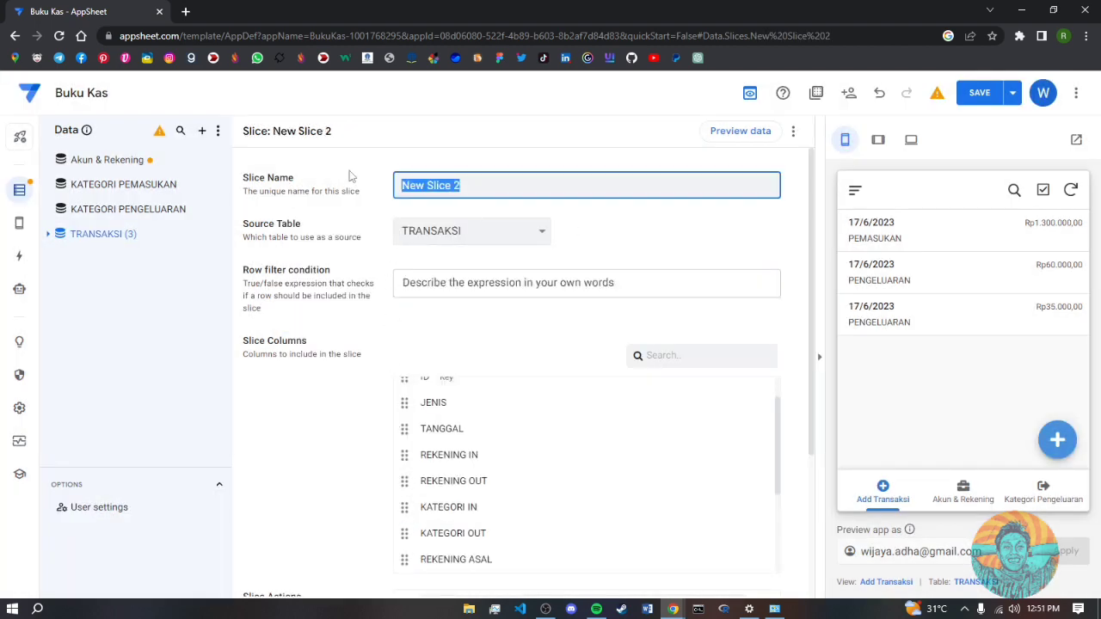
text(MUTASI)
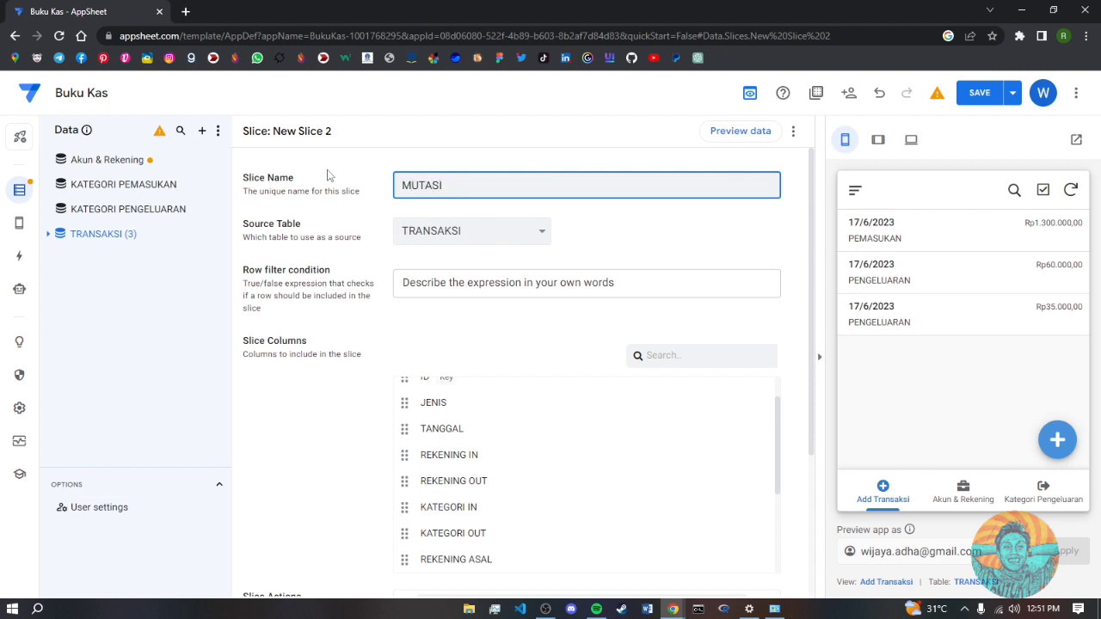
click(455, 282)
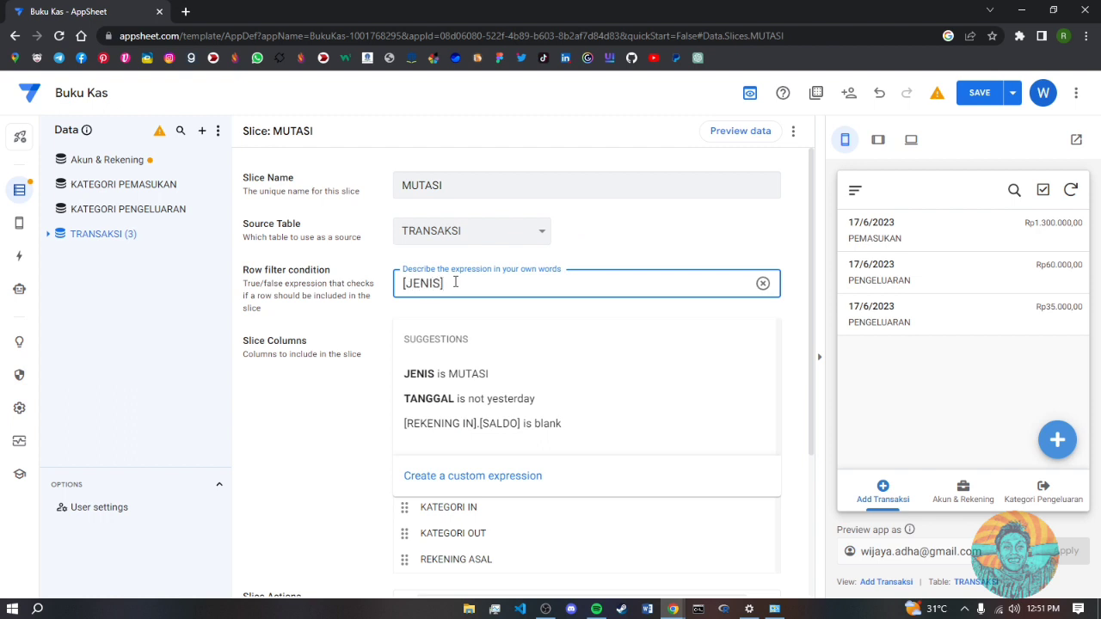
text([JENIS]= )
text(MU)
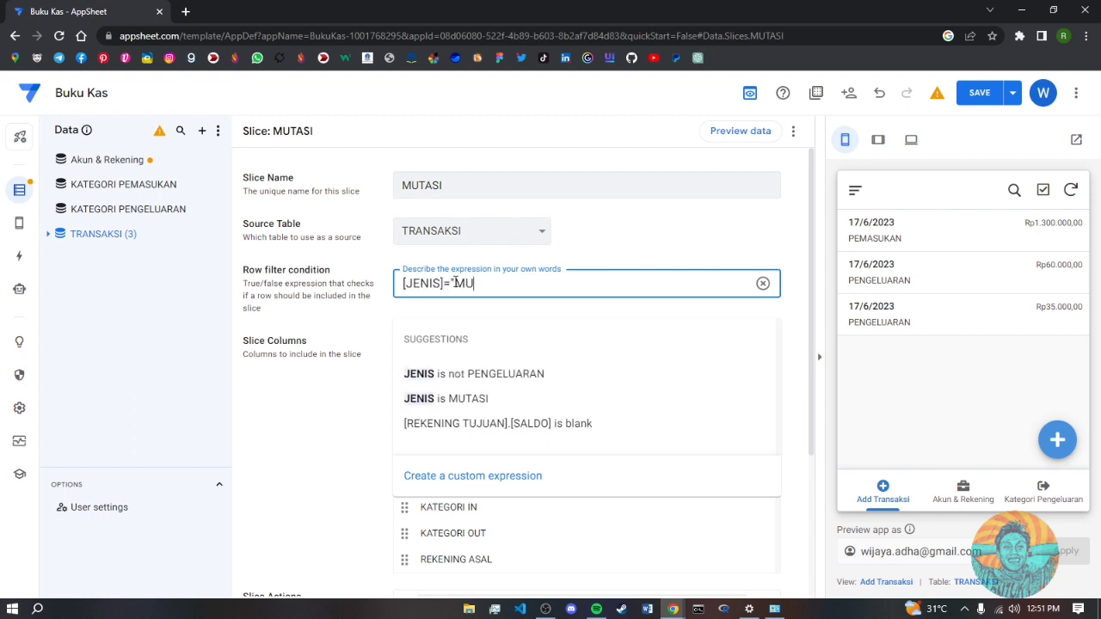
text(TASI)
click(463, 401)
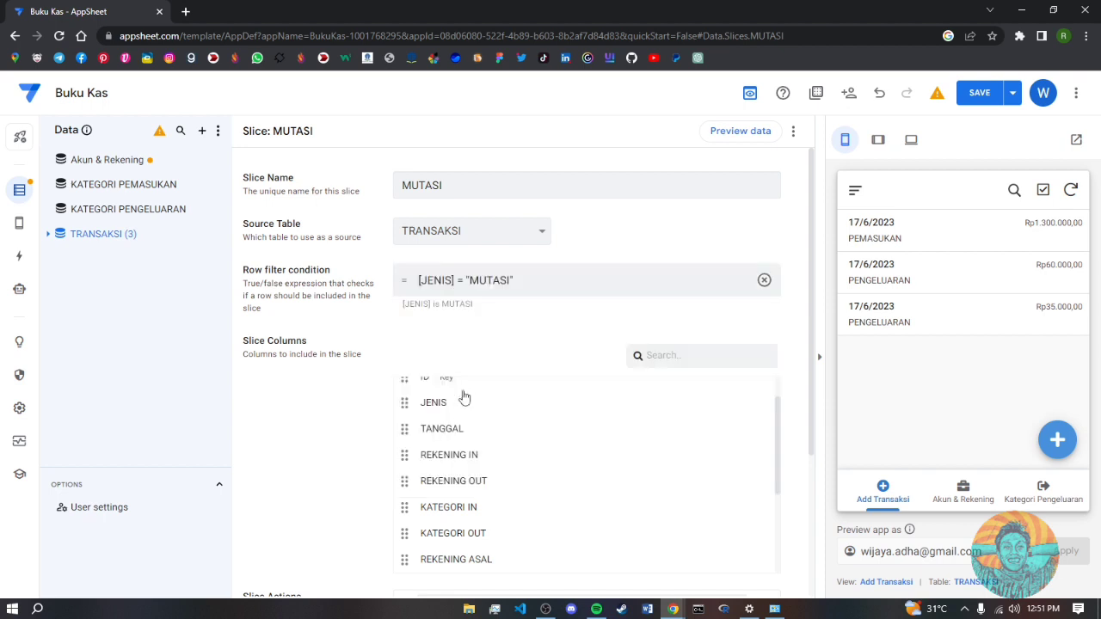
- Remove JENIS, the IN/OUT account and category columns, SALDO OUT, SALDO ASAL and FOTO
scroll(757, 402, up, 2)
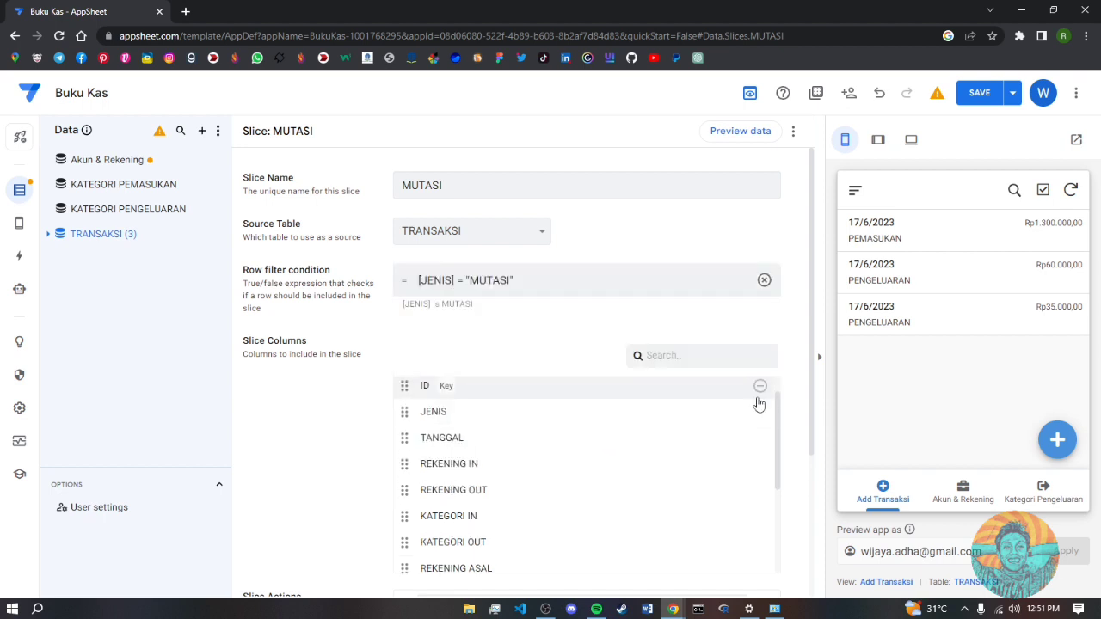
click(763, 445)
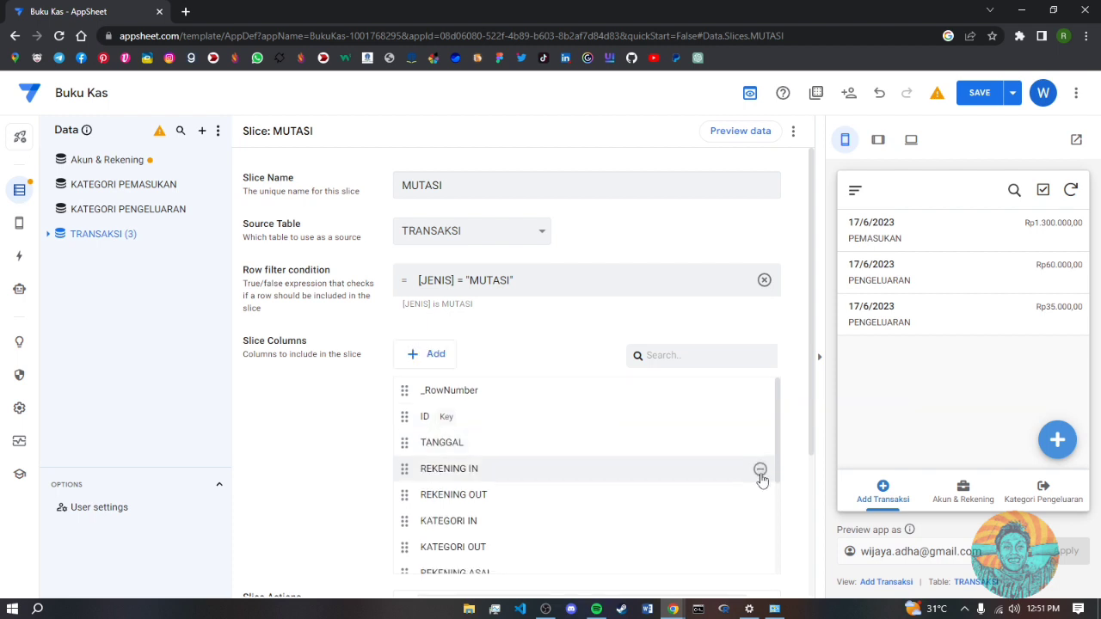
click(760, 472)
click(760, 472)
click(760, 472)
click(760, 472)
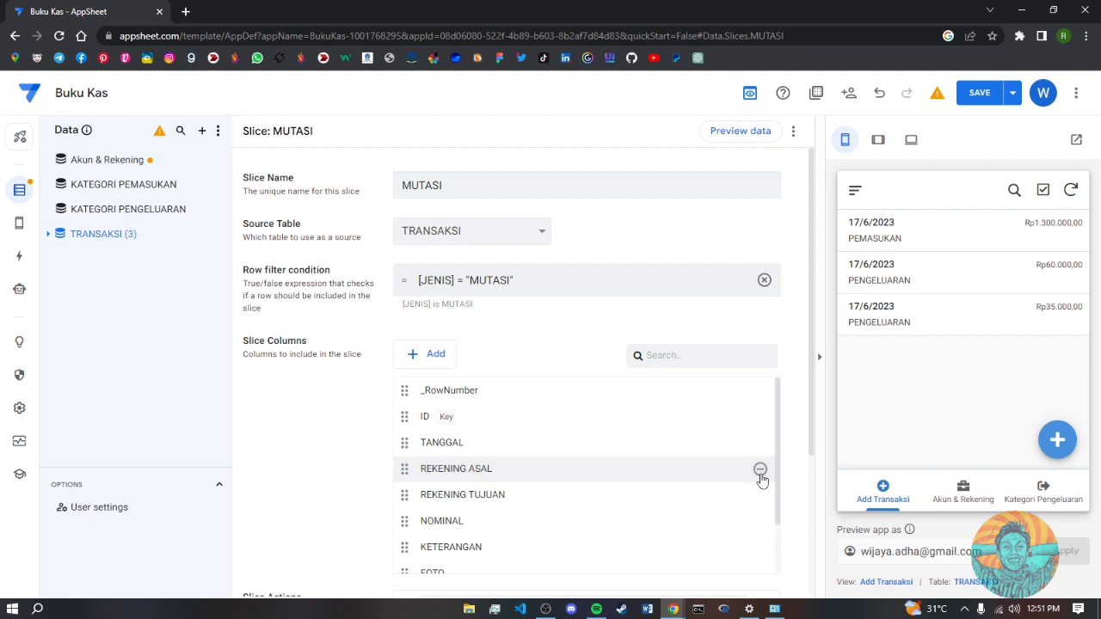
scroll(740, 541, down, 2)
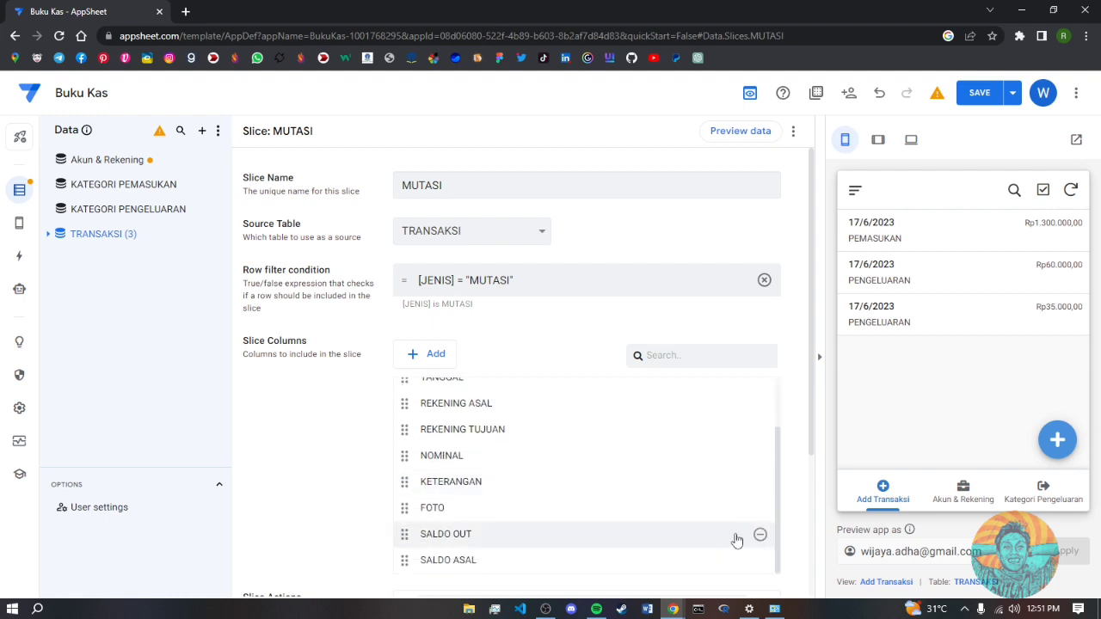
click(760, 538)
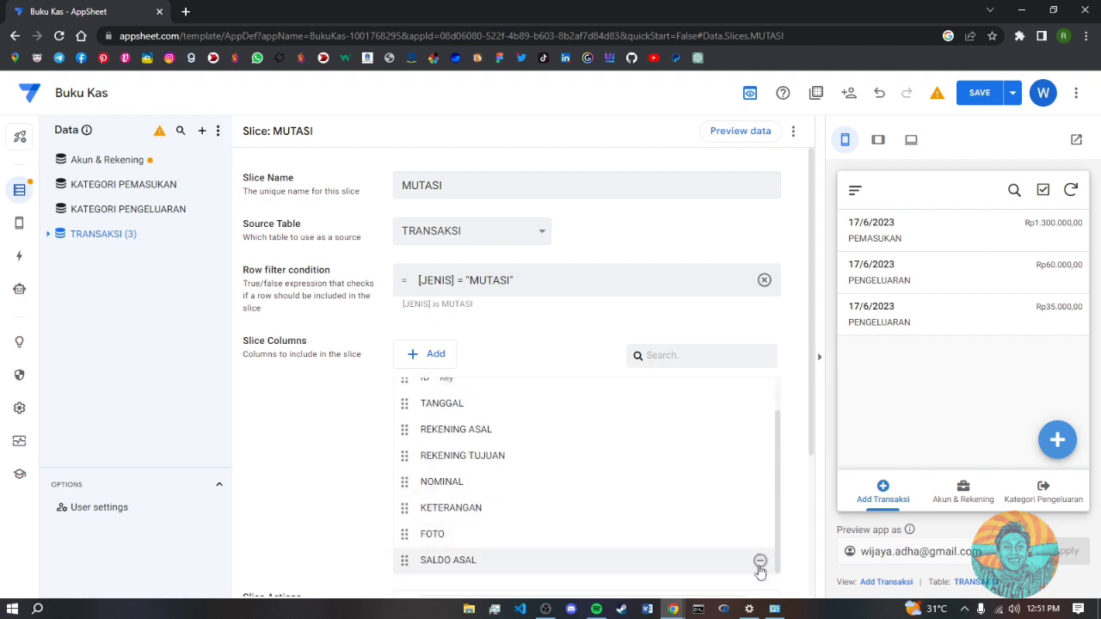
click(760, 563)
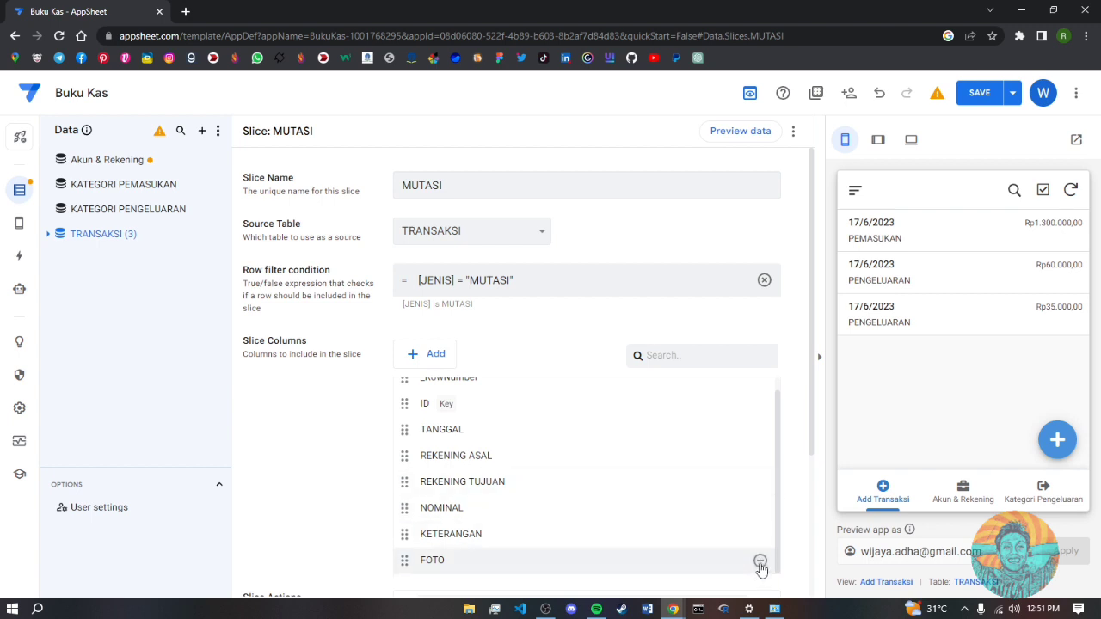
click(760, 562)
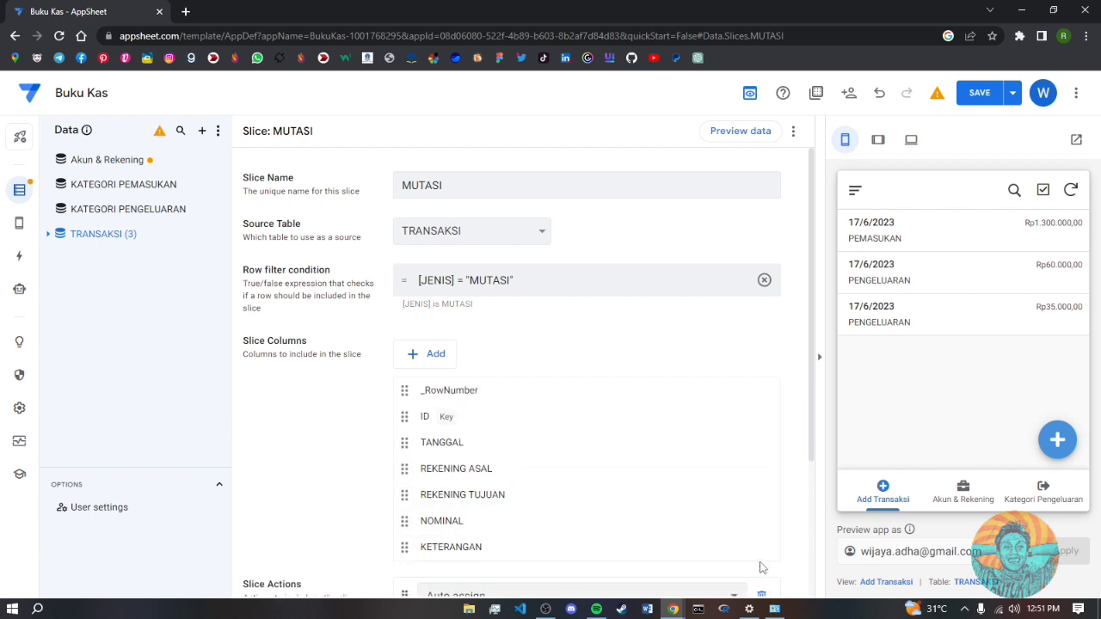
- Rename the unnamed New Slice under TRANSAKSI to PEMASUKAN
click(49, 236)
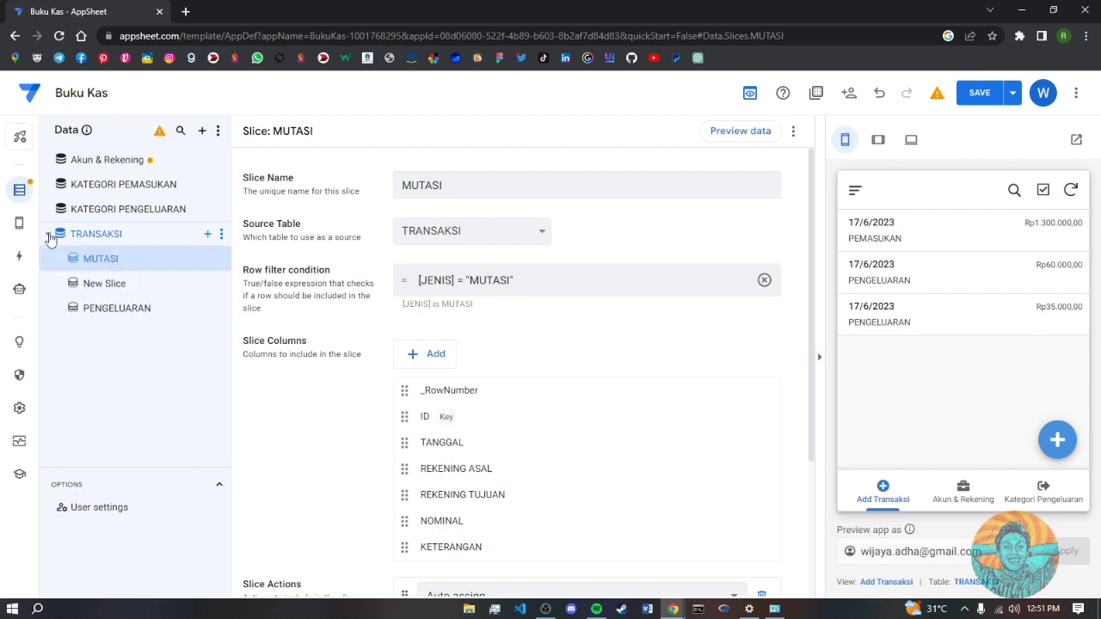
click(104, 289)
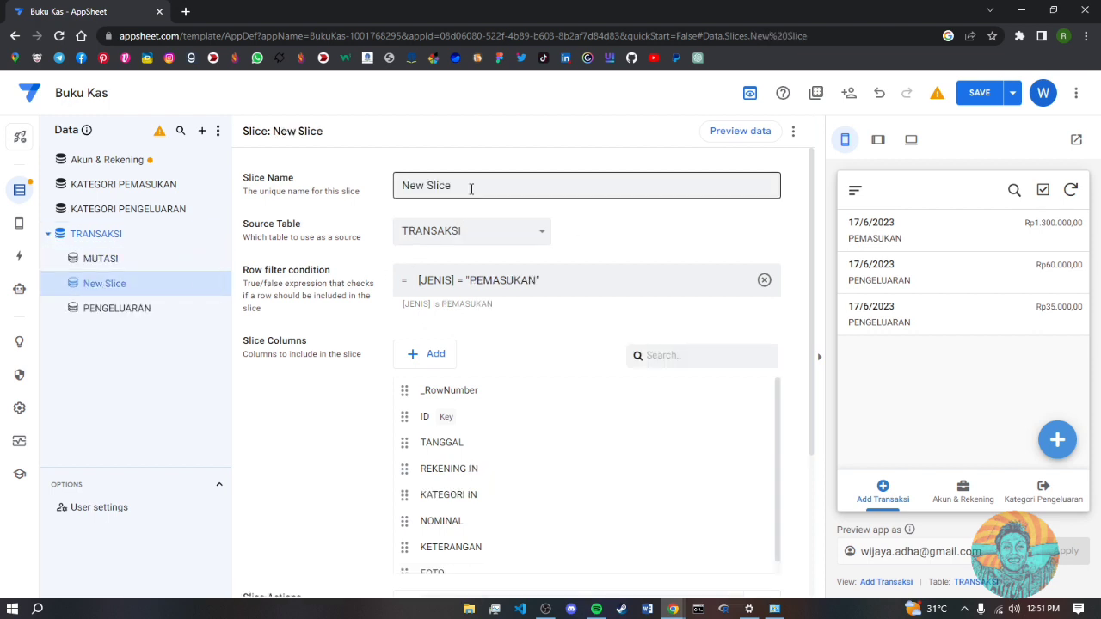
drag(466, 188, 374, 178)
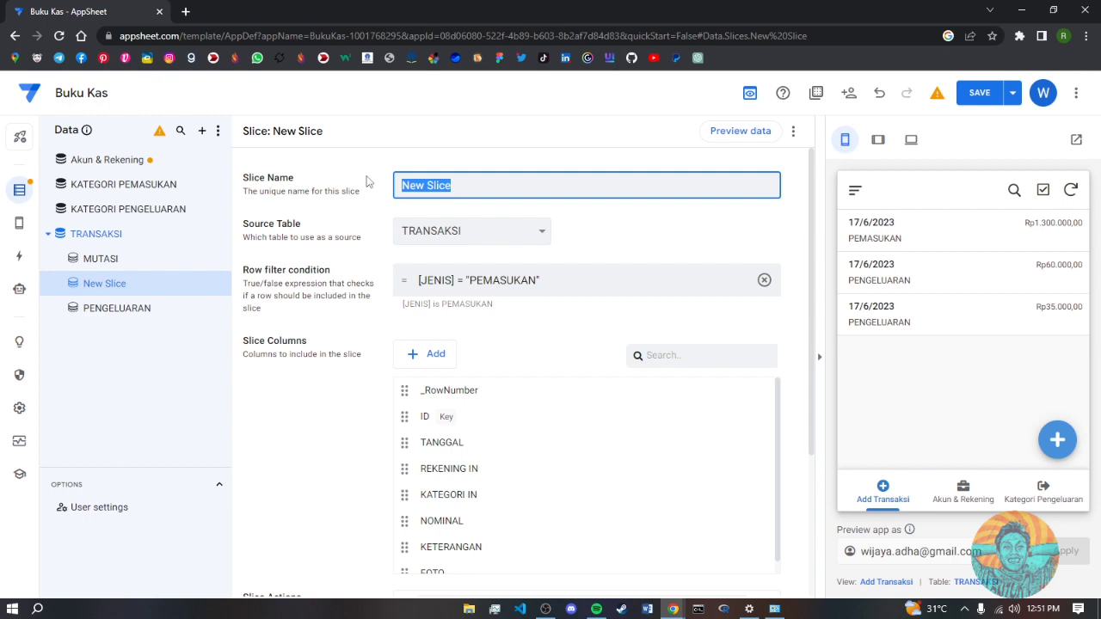
text(PEMASUKAN)
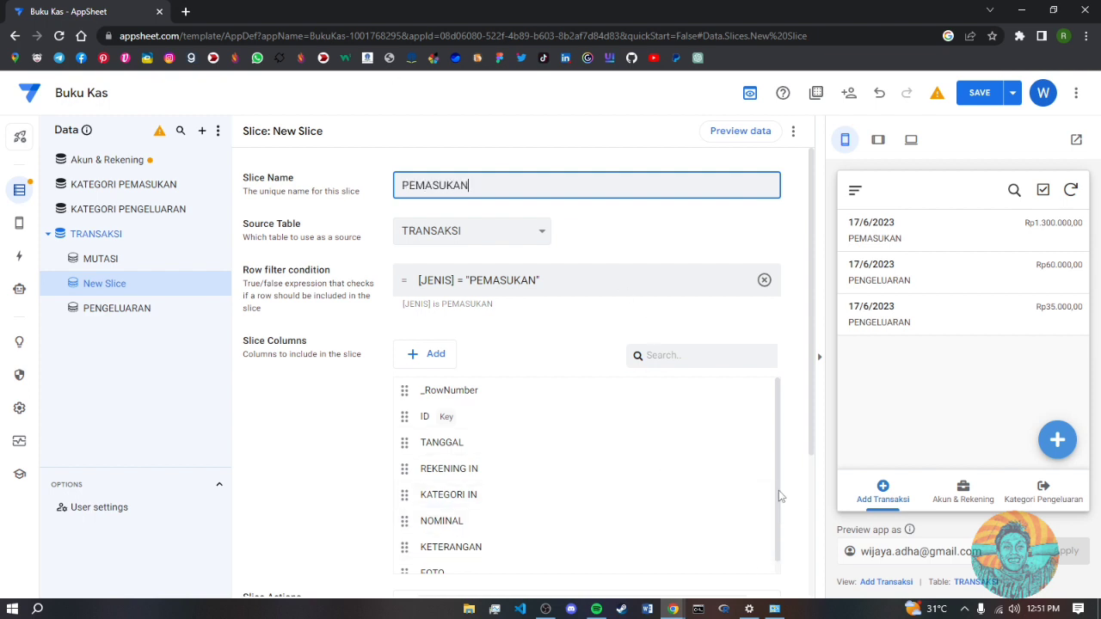
scroll(772, 553, down, 1)
click(767, 561)
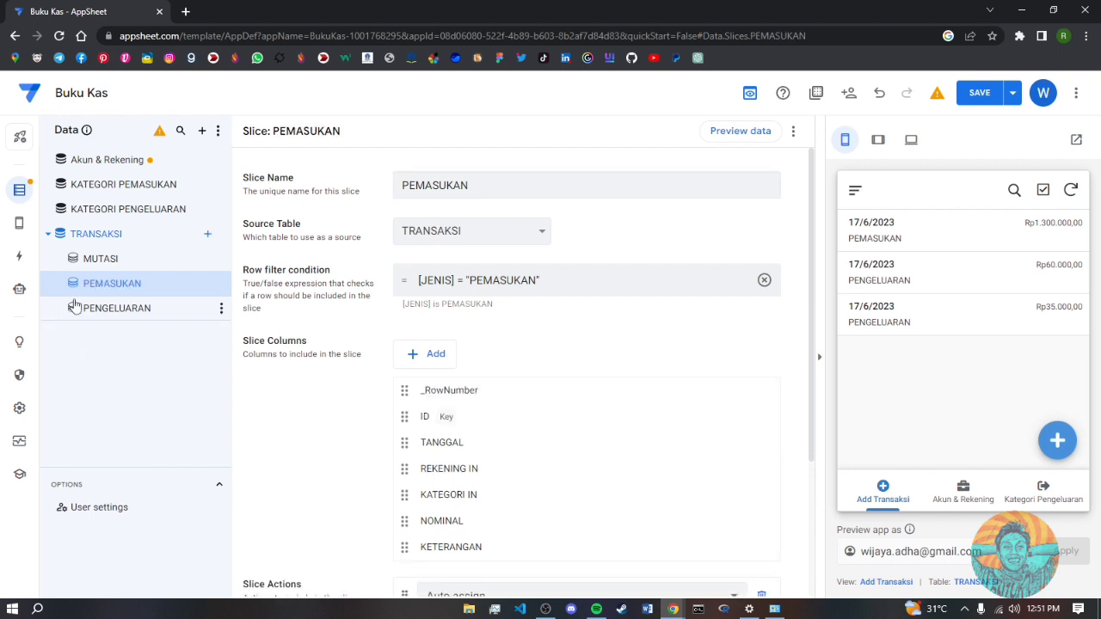
- Review the PENGELUARAN slice, save the app, and go to the Views editor
click(106, 316)
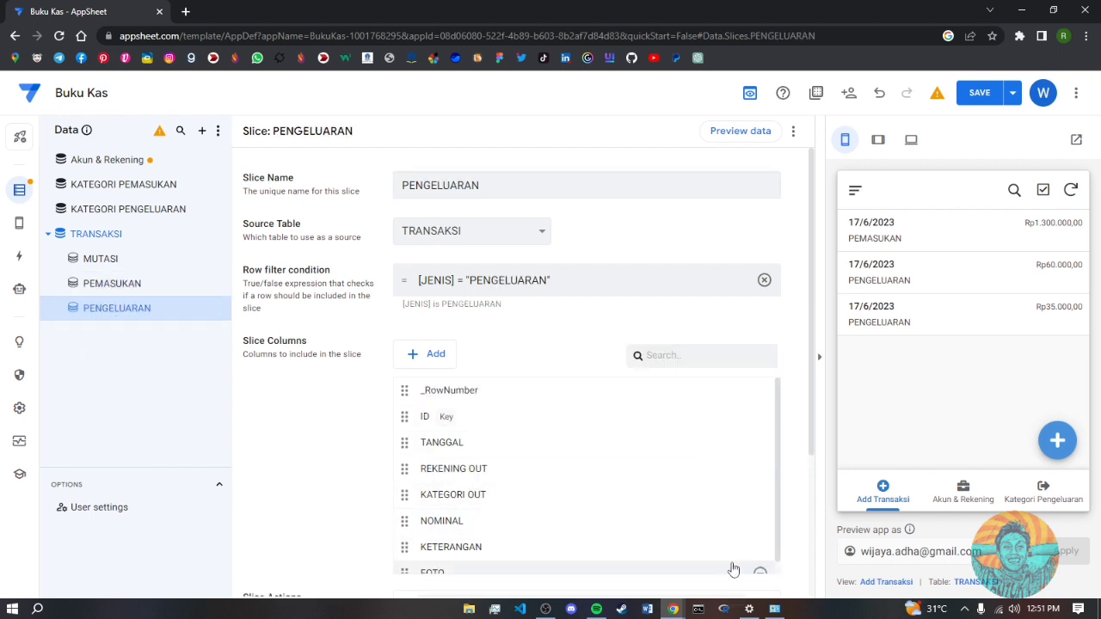
click(986, 101)
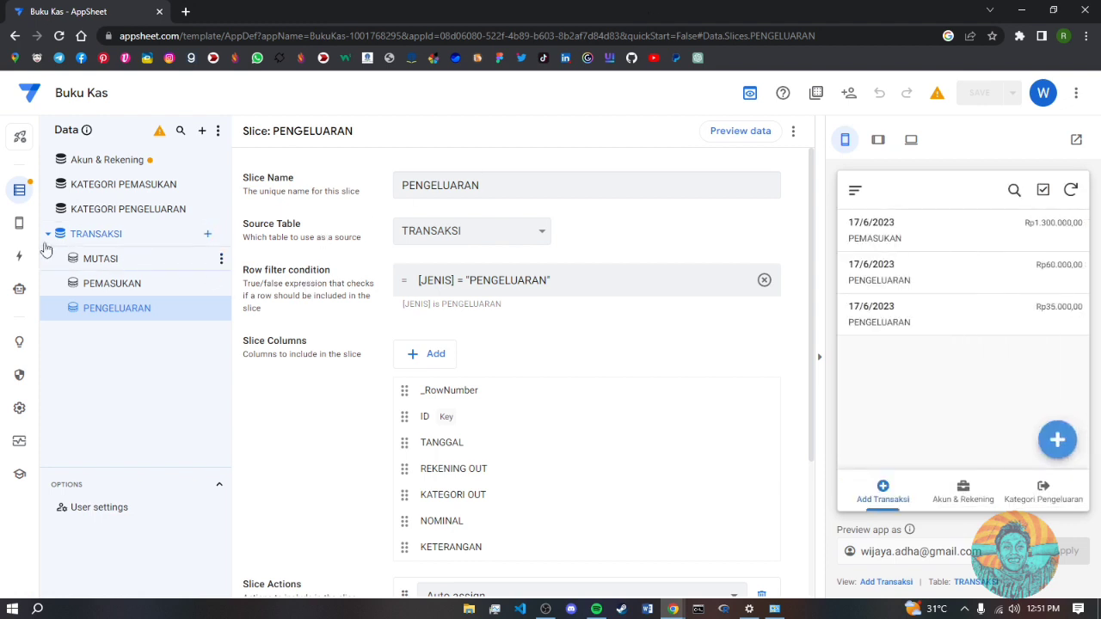
click(15, 227)
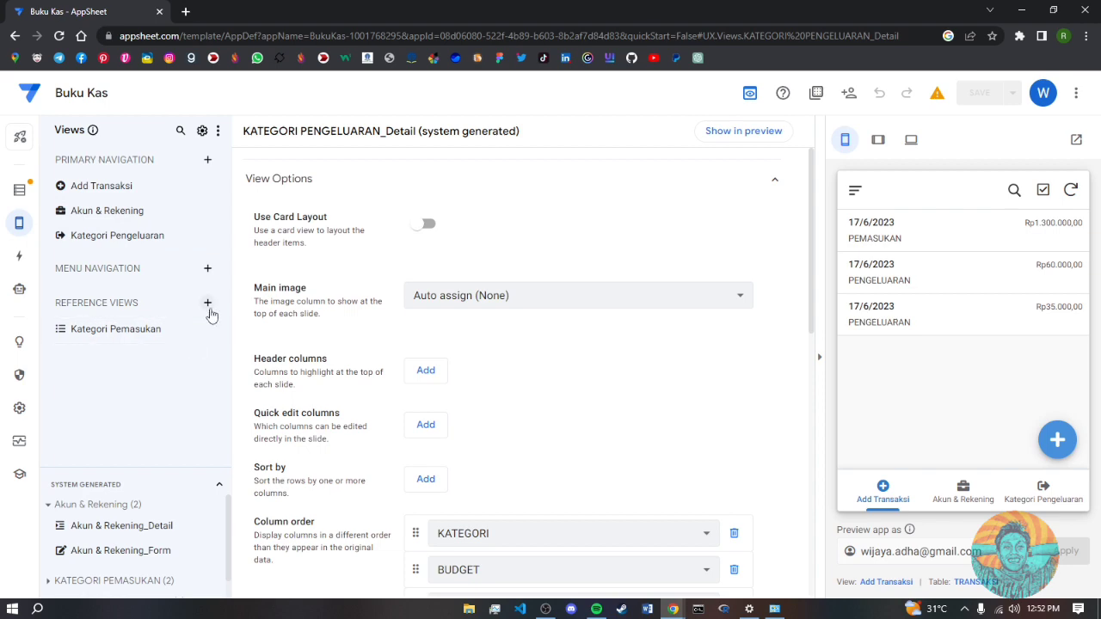
- Create a reference view named PEMASUKAN using the PEMASUKAN slice with table view type
click(208, 305)
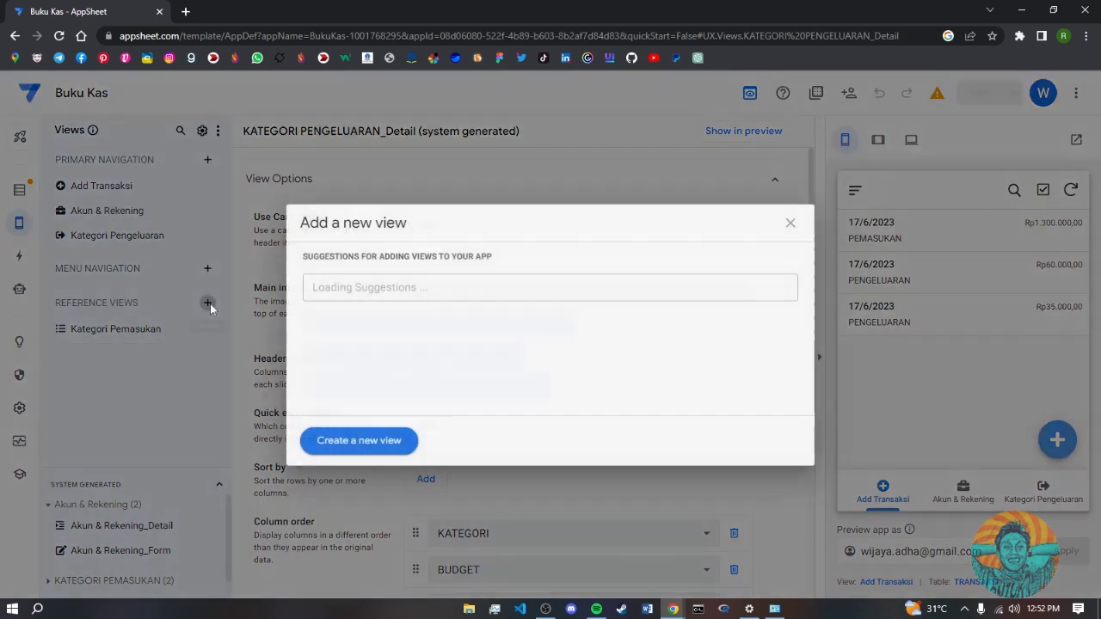
click(374, 441)
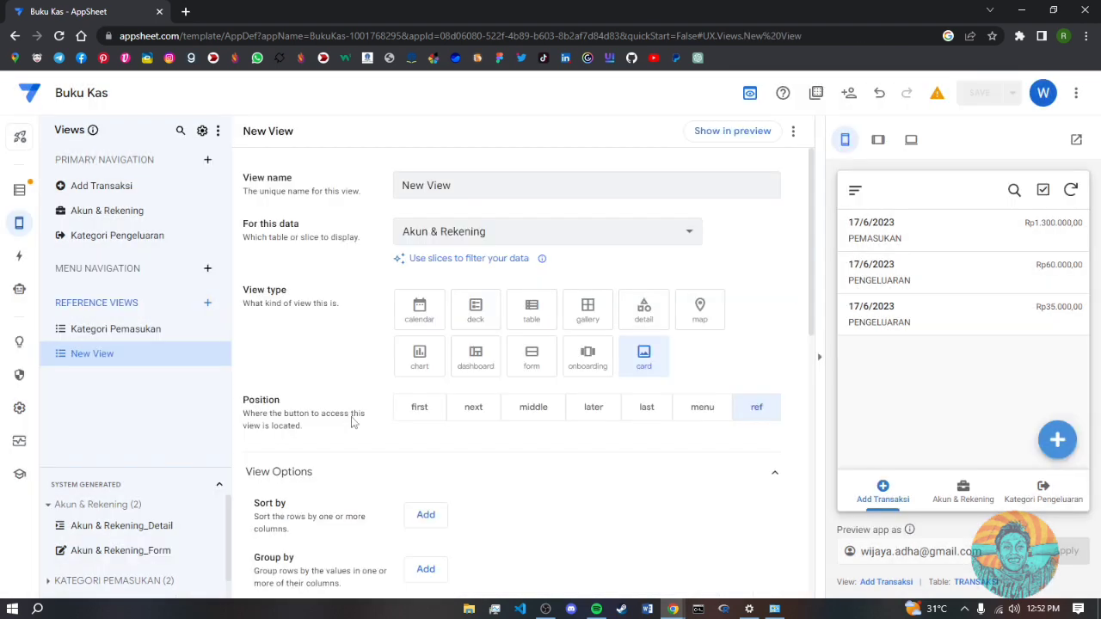
drag(452, 184, 383, 187)
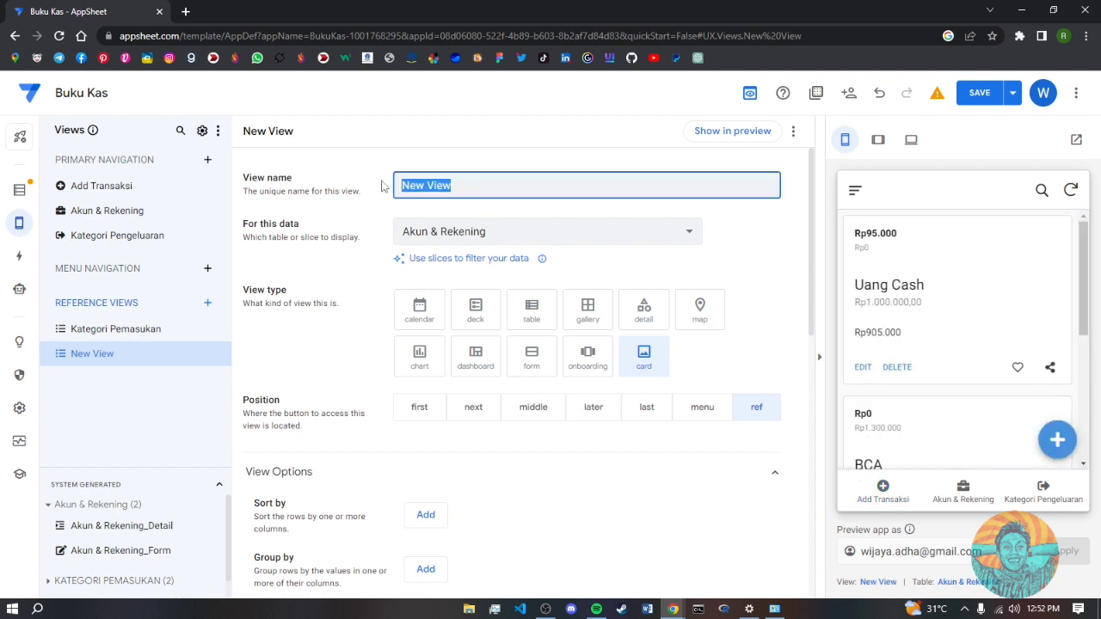
text(PEMASUKAN)
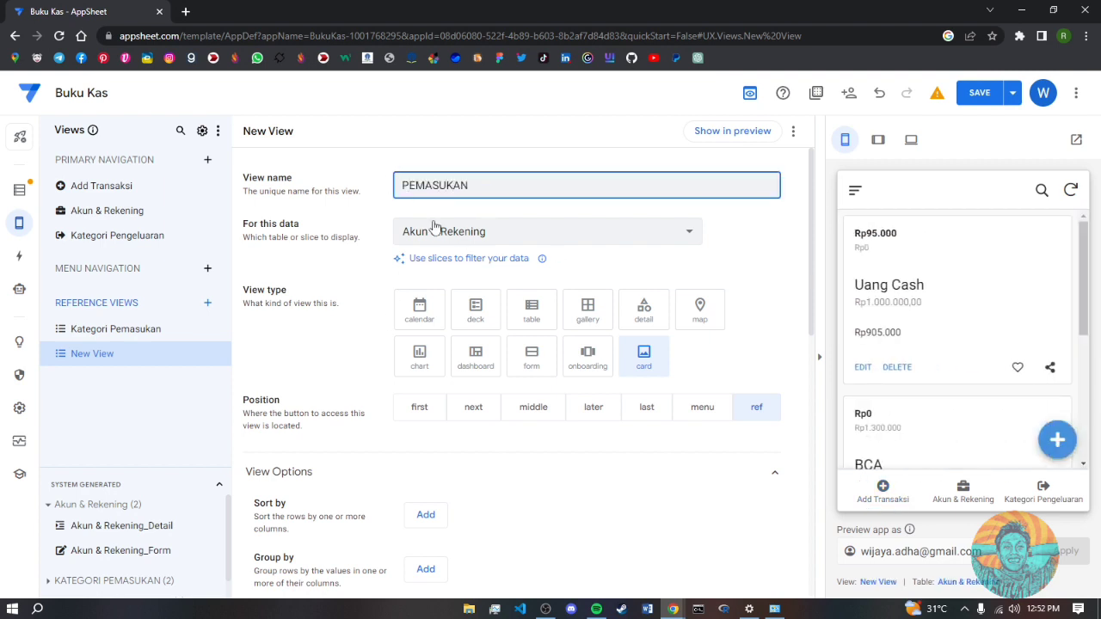
click(434, 228)
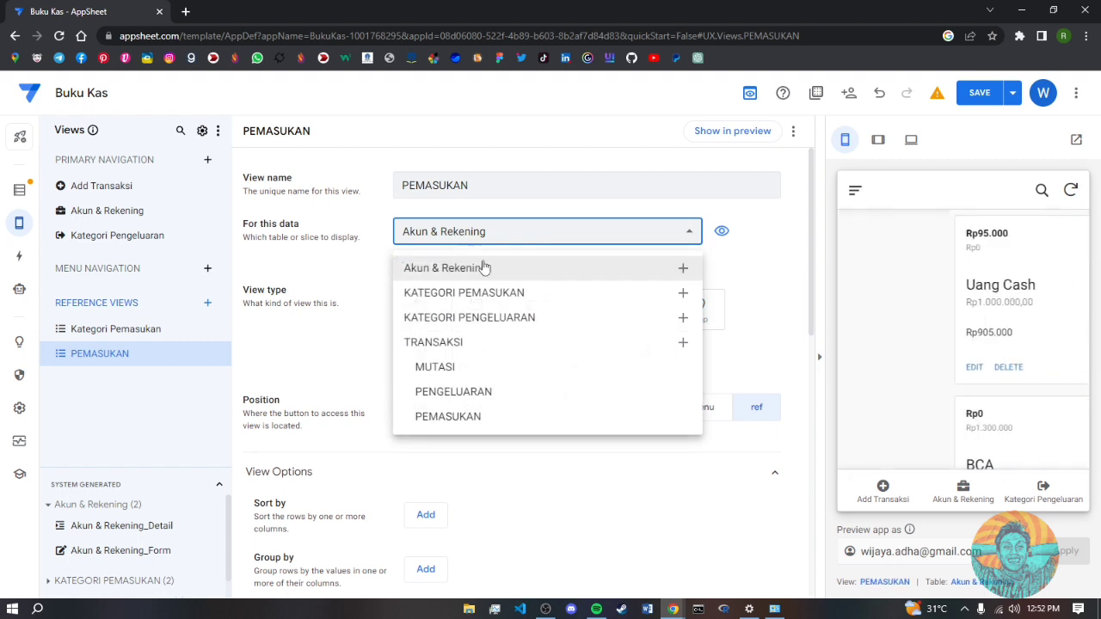
click(449, 417)
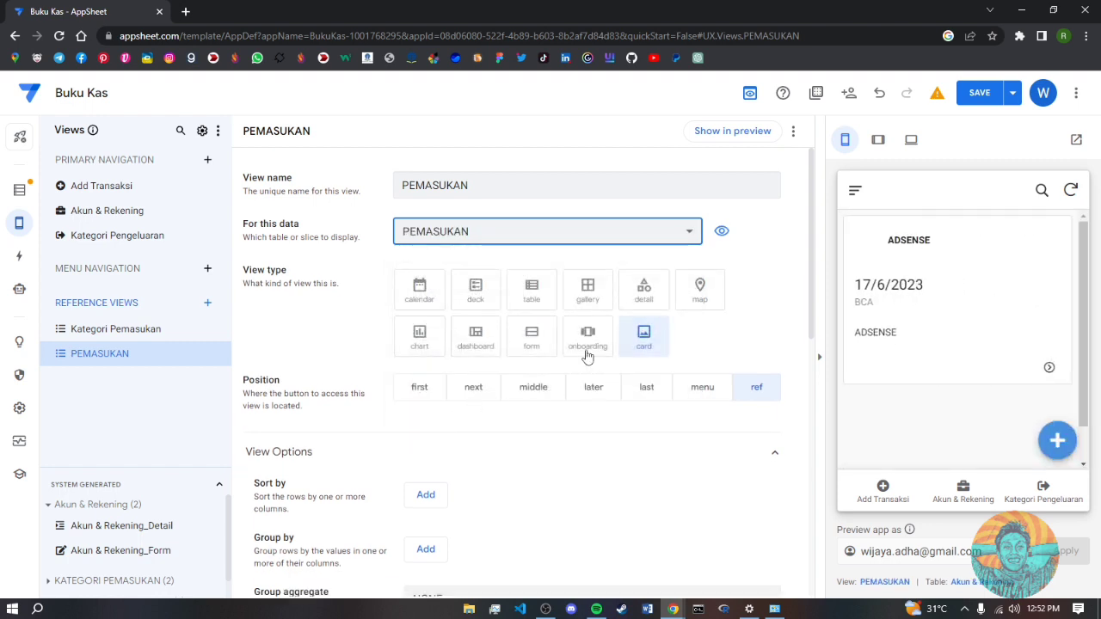
click(533, 293)
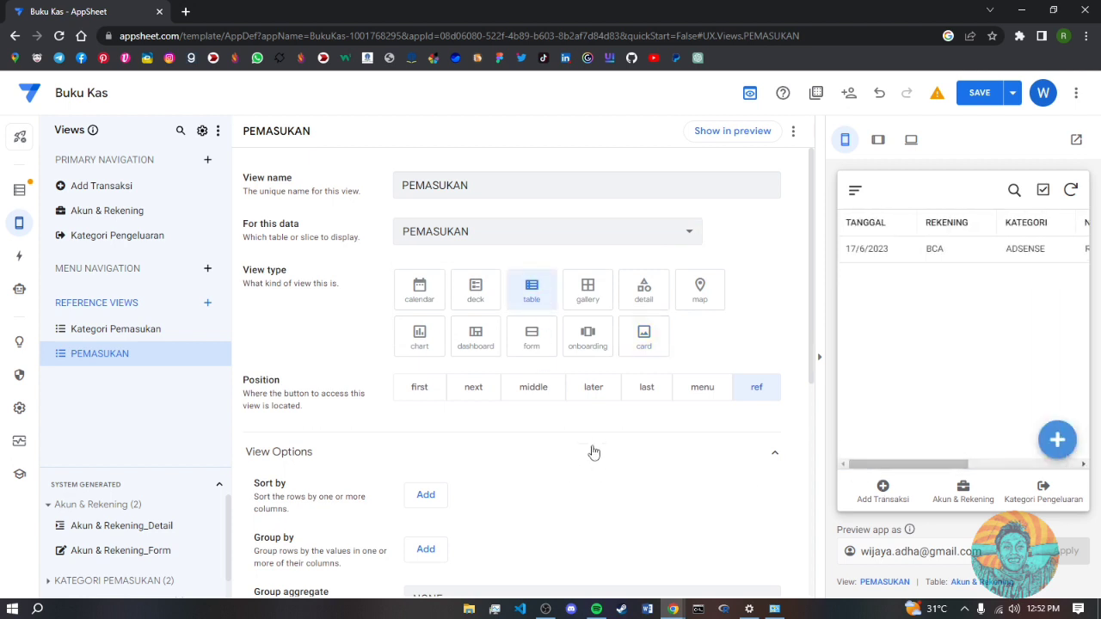
scroll(486, 508, down, 3)
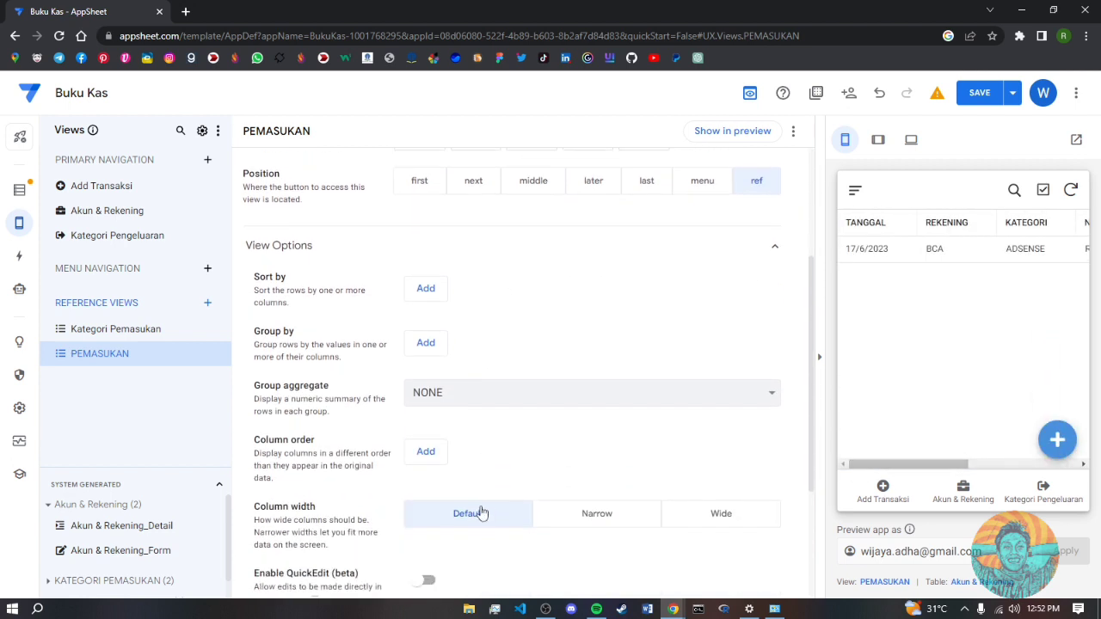
scroll(483, 507, up, 3)
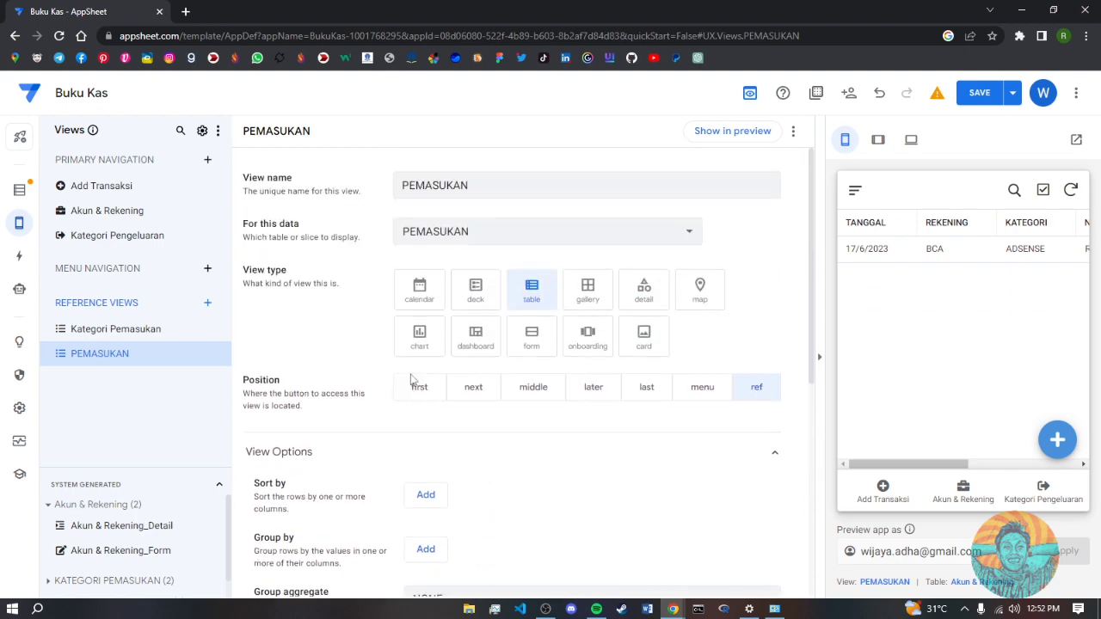
- Create a reference view named PENGELUARAN on the PENGELUARAN slice, choosing table view type
click(206, 303)
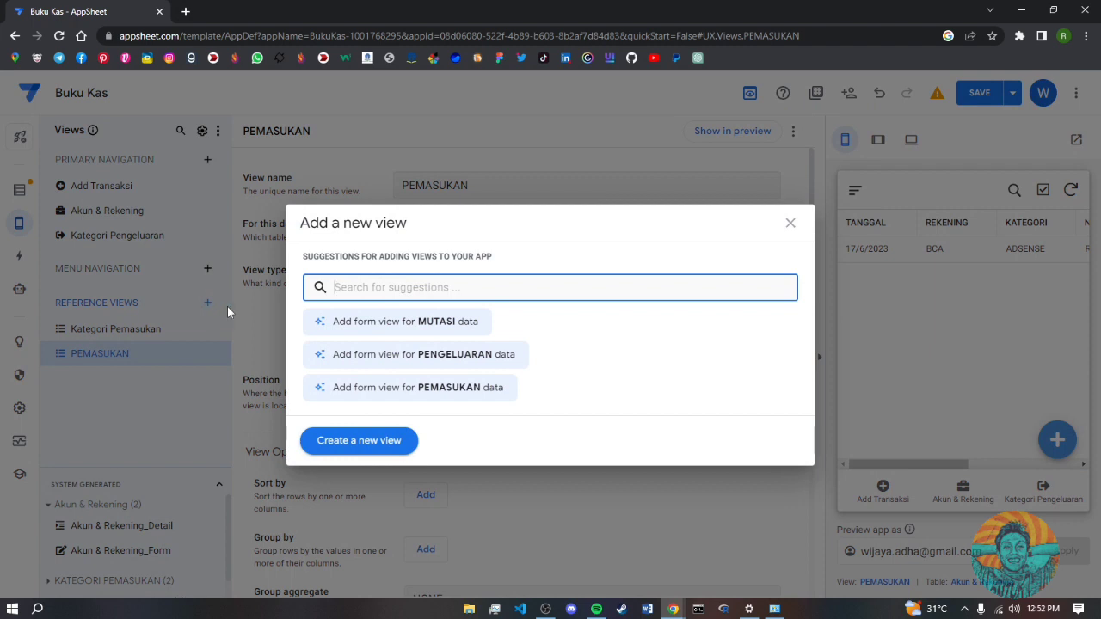
text(P)
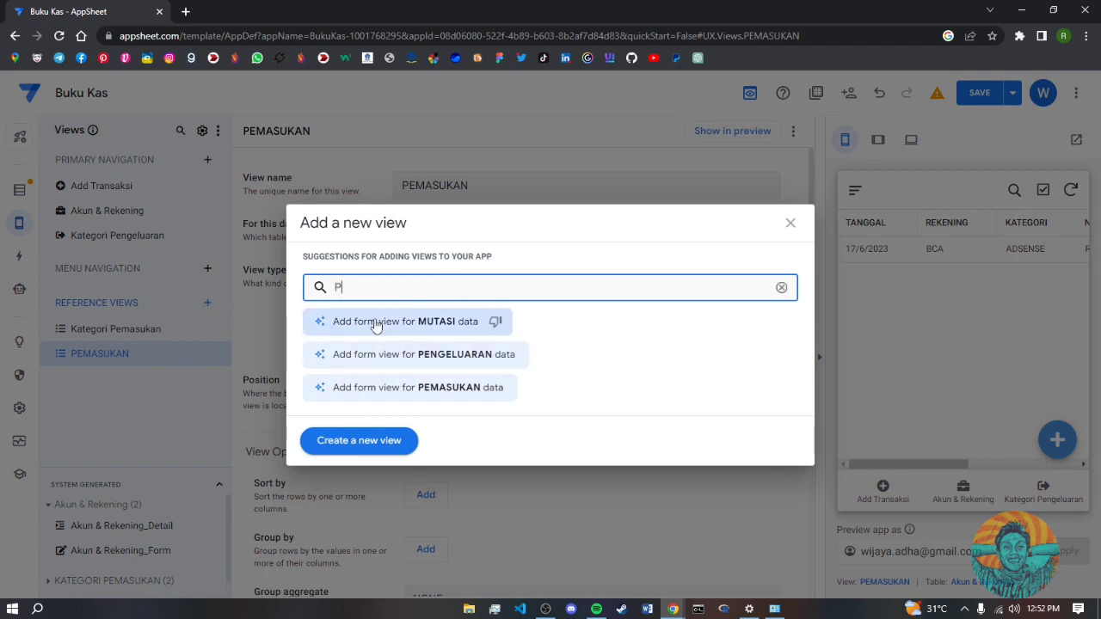
text(ENGELUARAN)
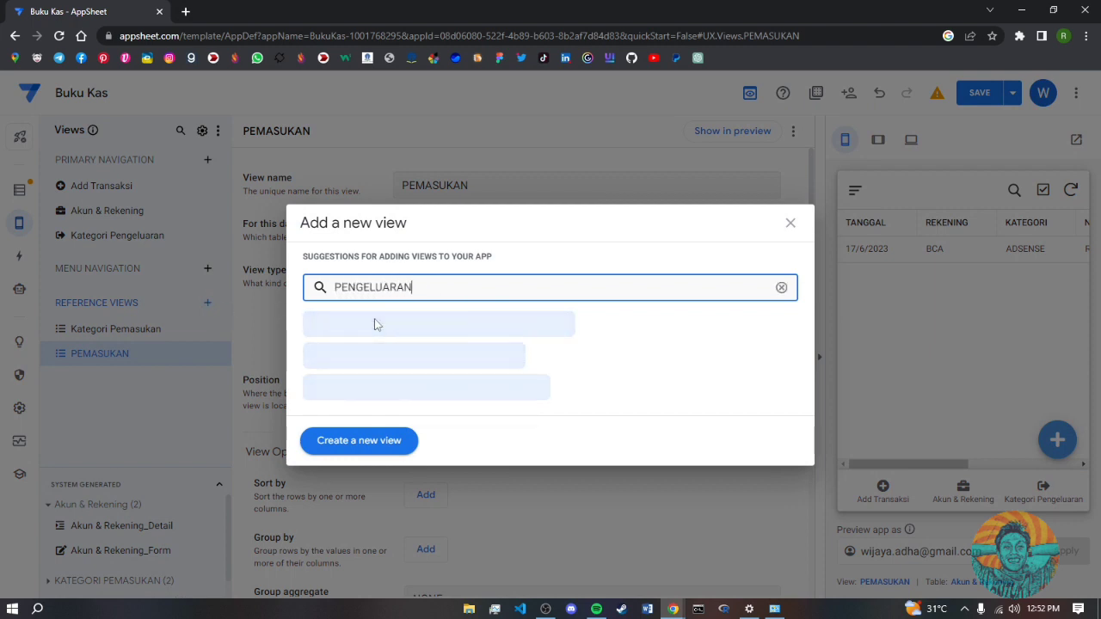
click(387, 444)
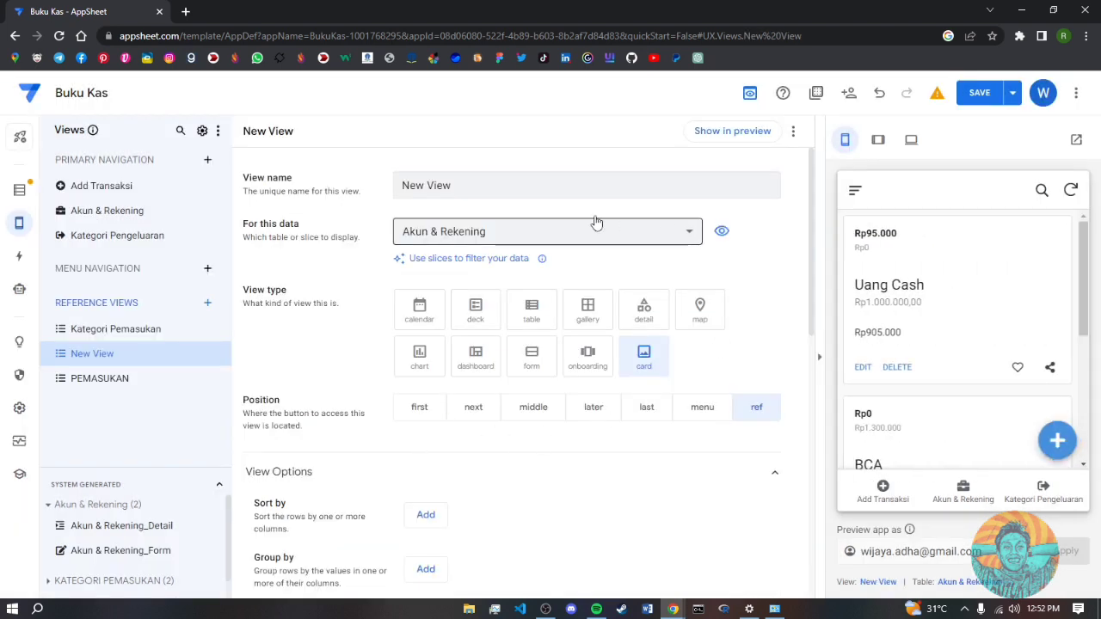
drag(484, 186, 372, 182)
text(PENGELUARAN)
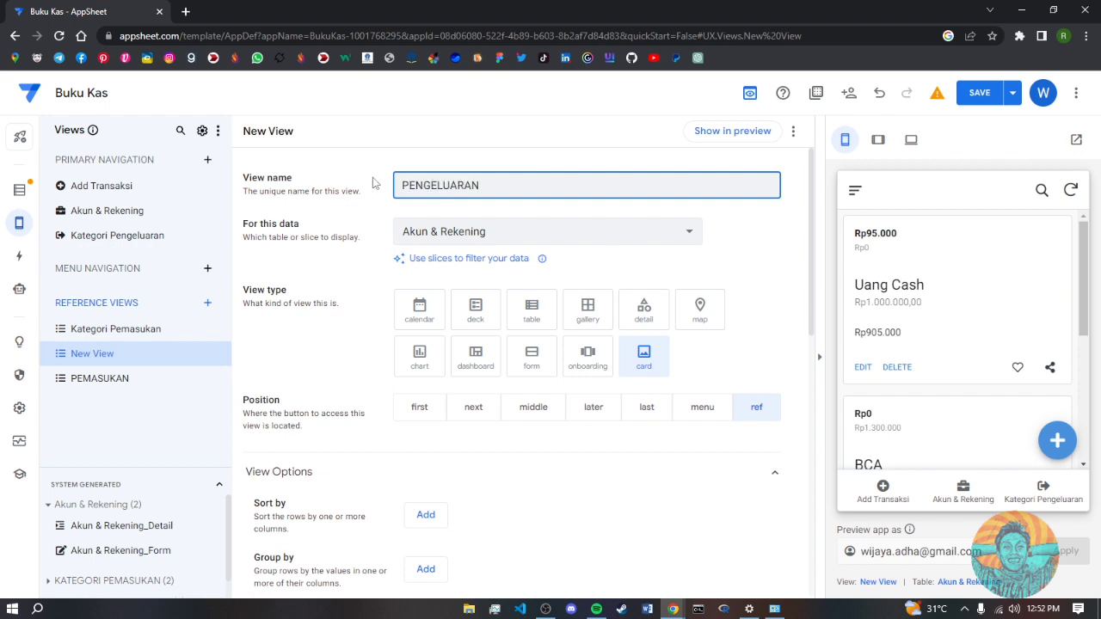
click(441, 234)
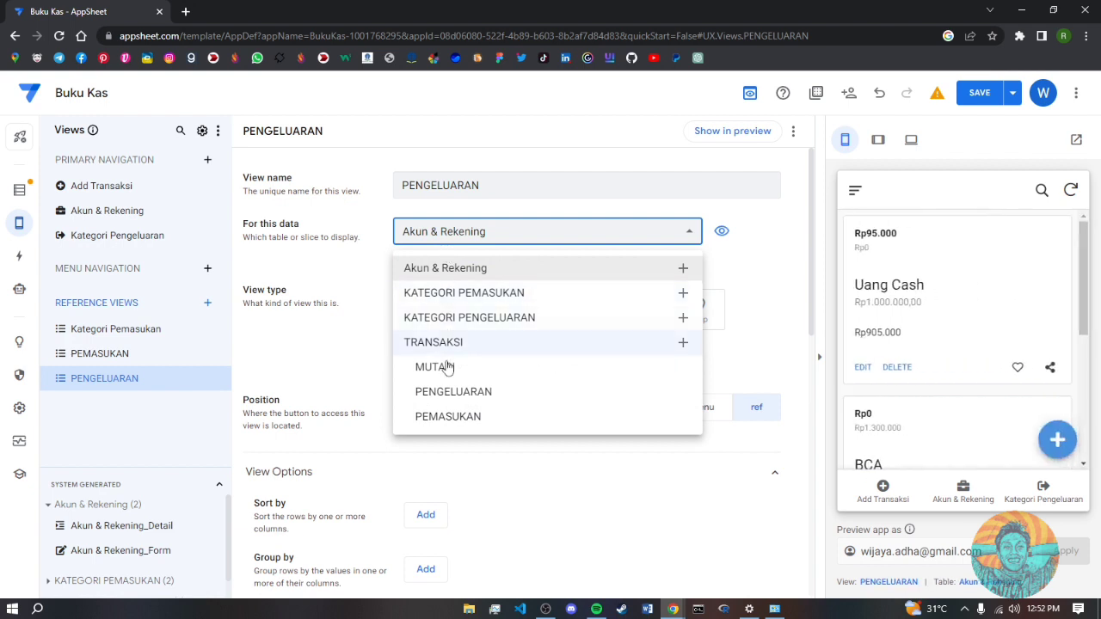
click(447, 394)
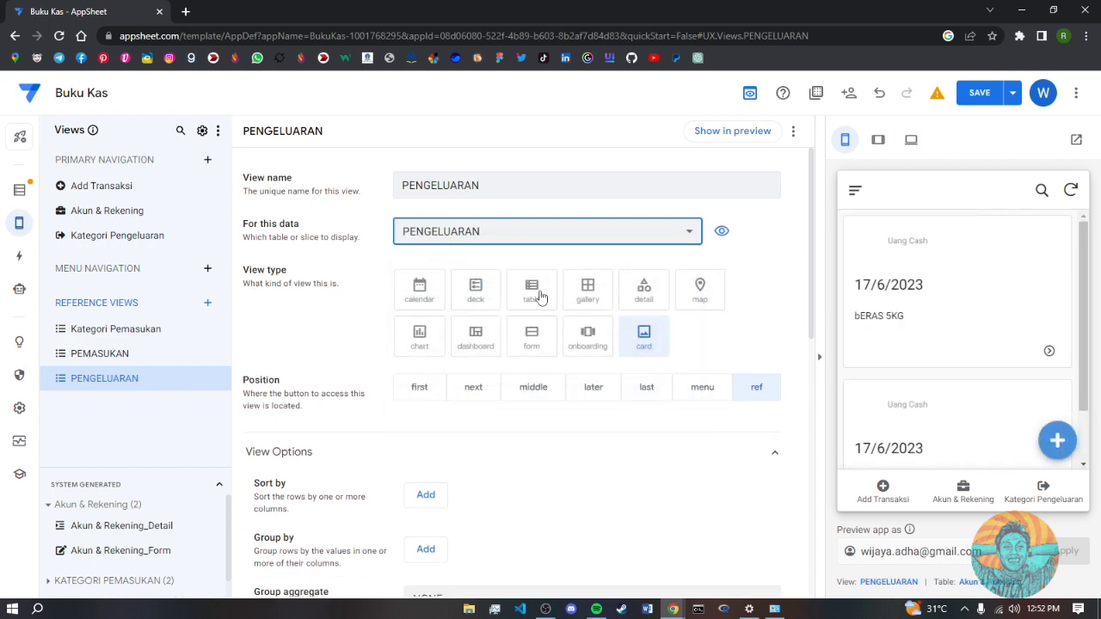
click(535, 292)
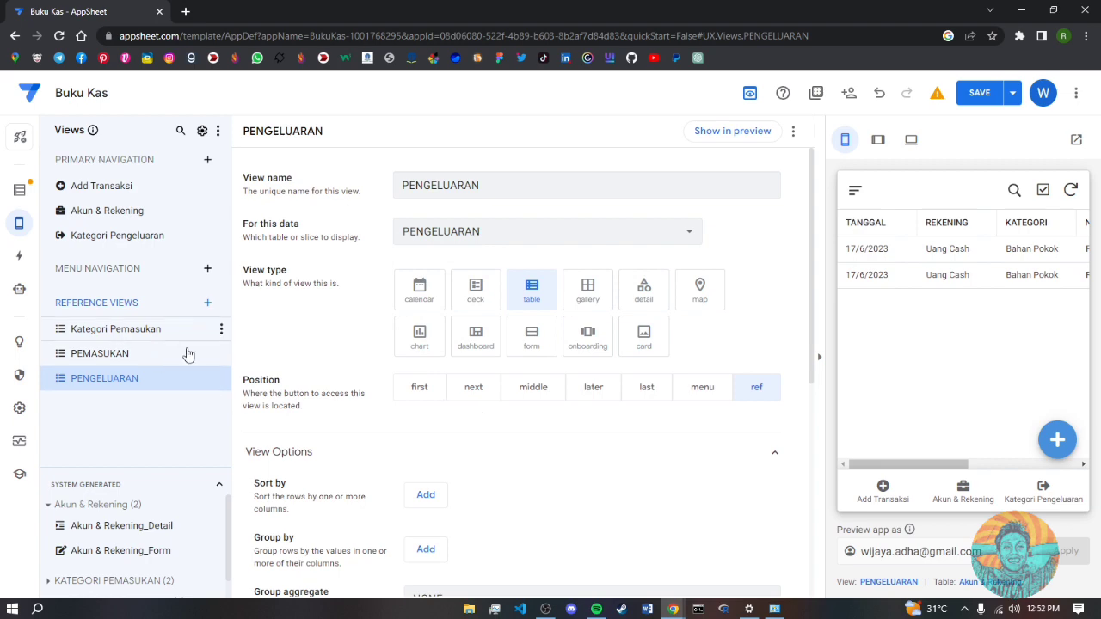
- Create a MUTASI reference view based on the MUTASI slice and save the app
click(208, 305)
click(396, 447)
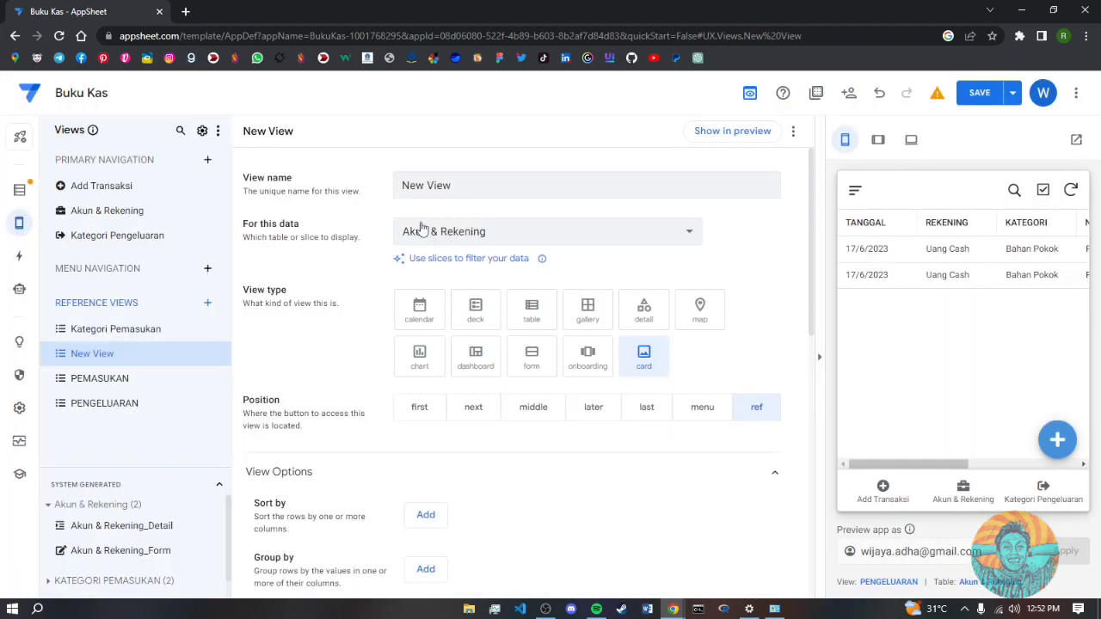
drag(462, 183, 372, 190)
text(MUTASI)
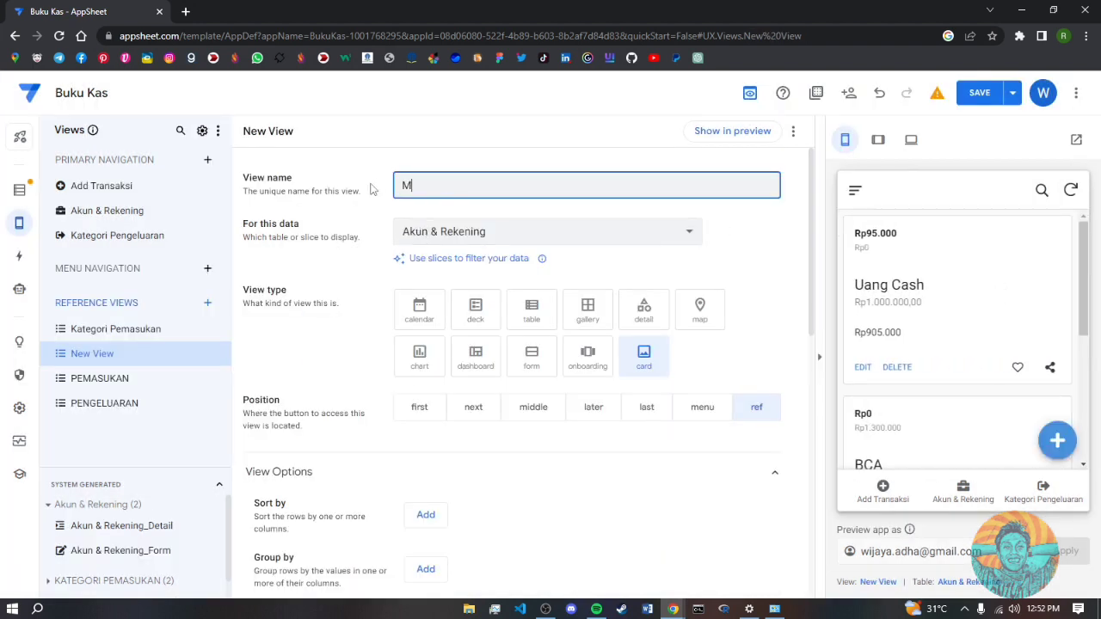
click(533, 232)
click(447, 368)
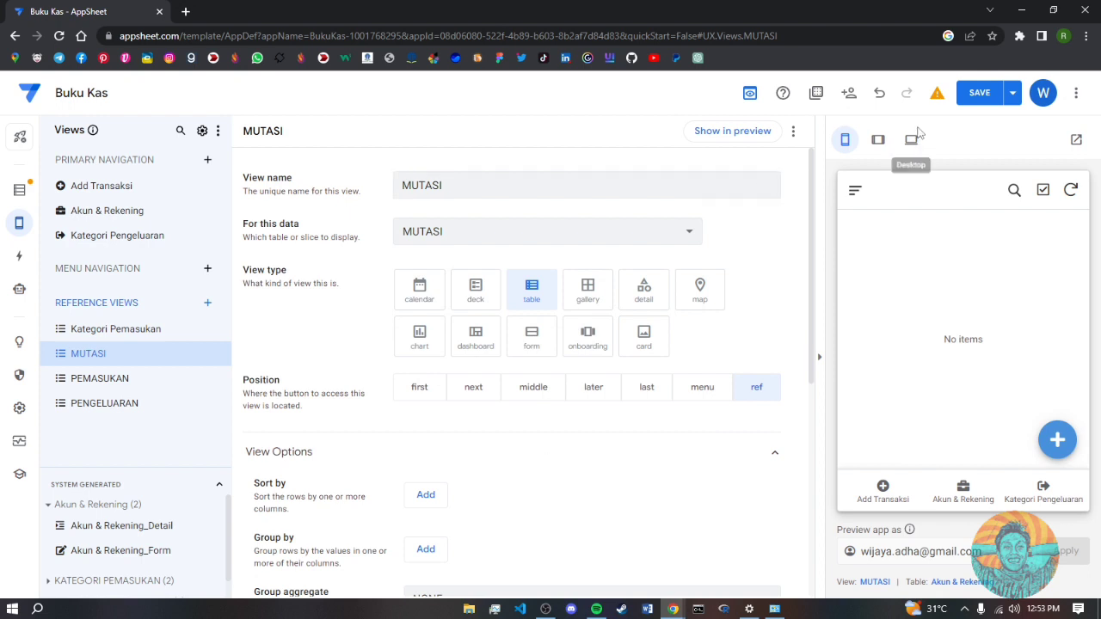
click(977, 96)
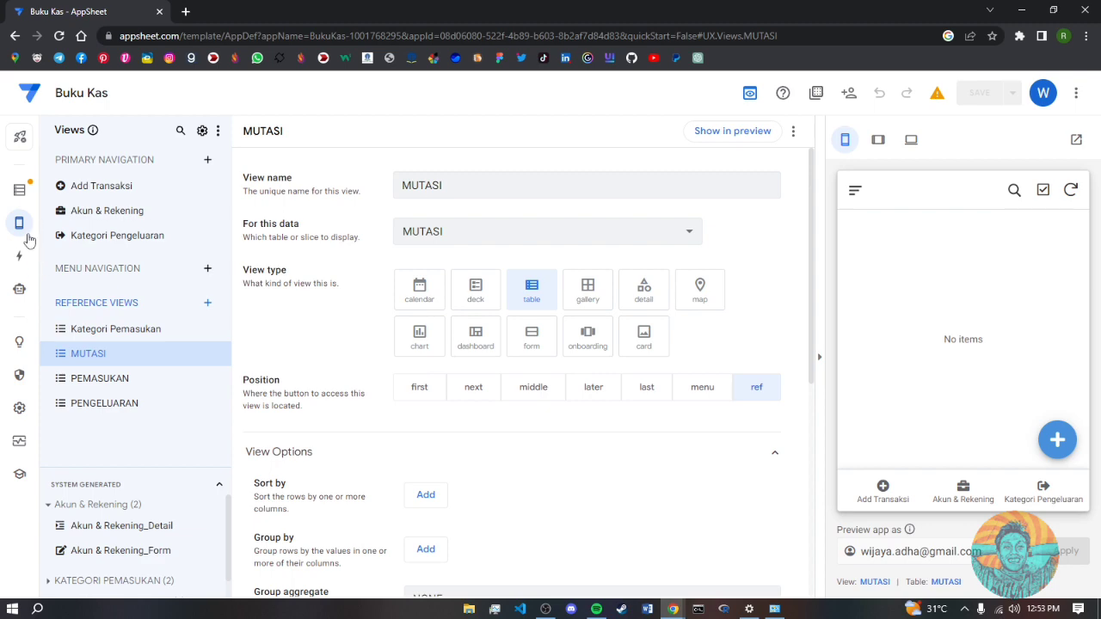
- Create a primary navigation view TABLE TRANSAKSI of type dashboard with Use tabs in mobile view on
click(206, 163)
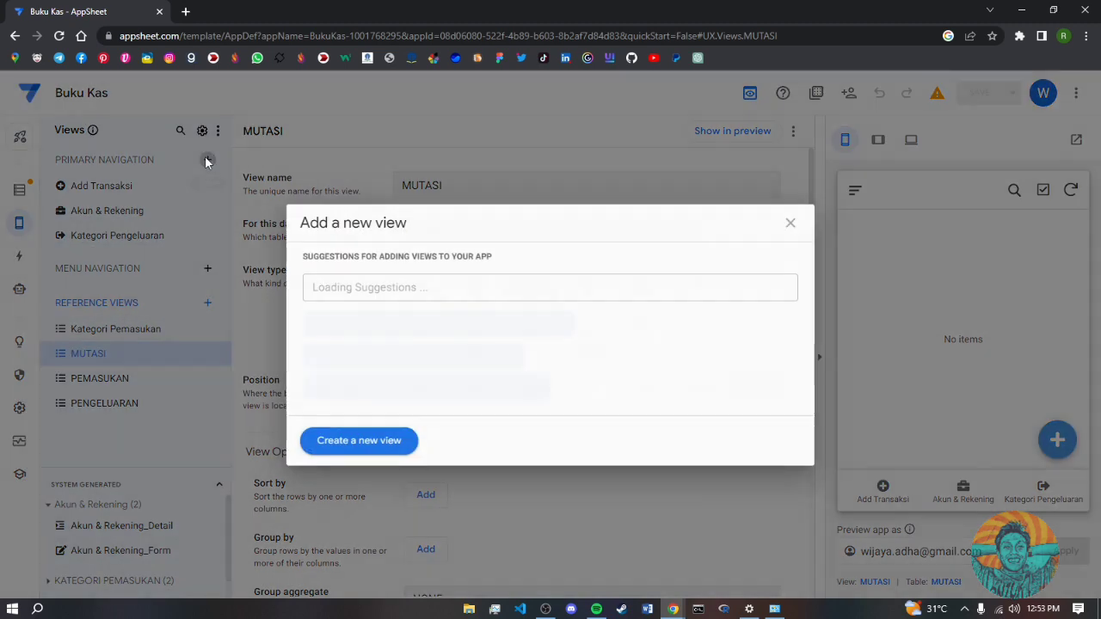
click(368, 438)
click(455, 185)
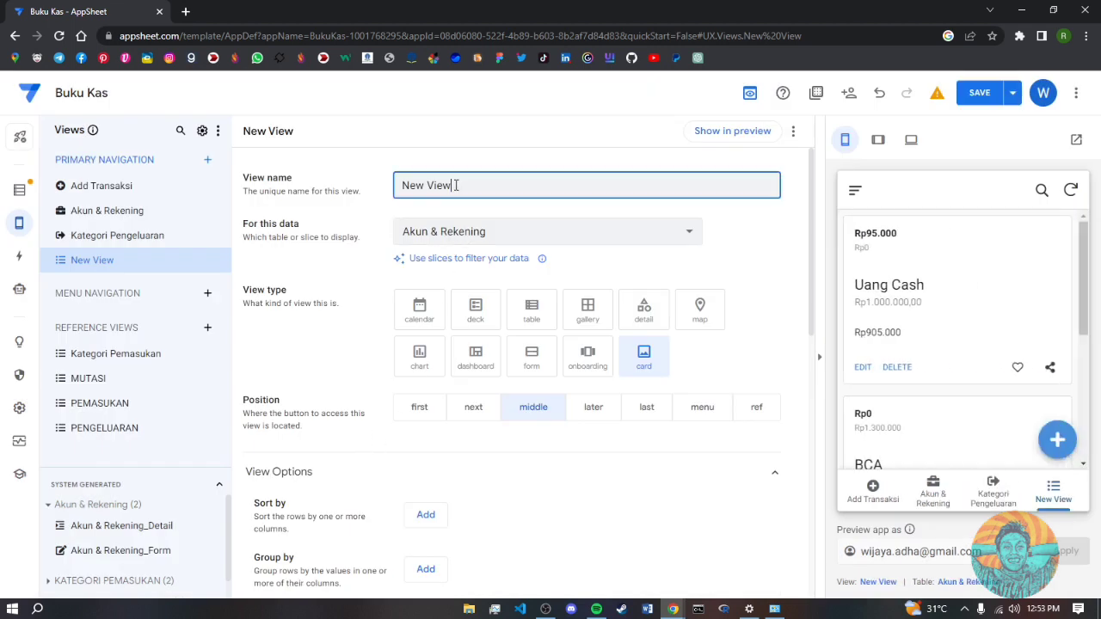
drag(456, 185, 370, 189)
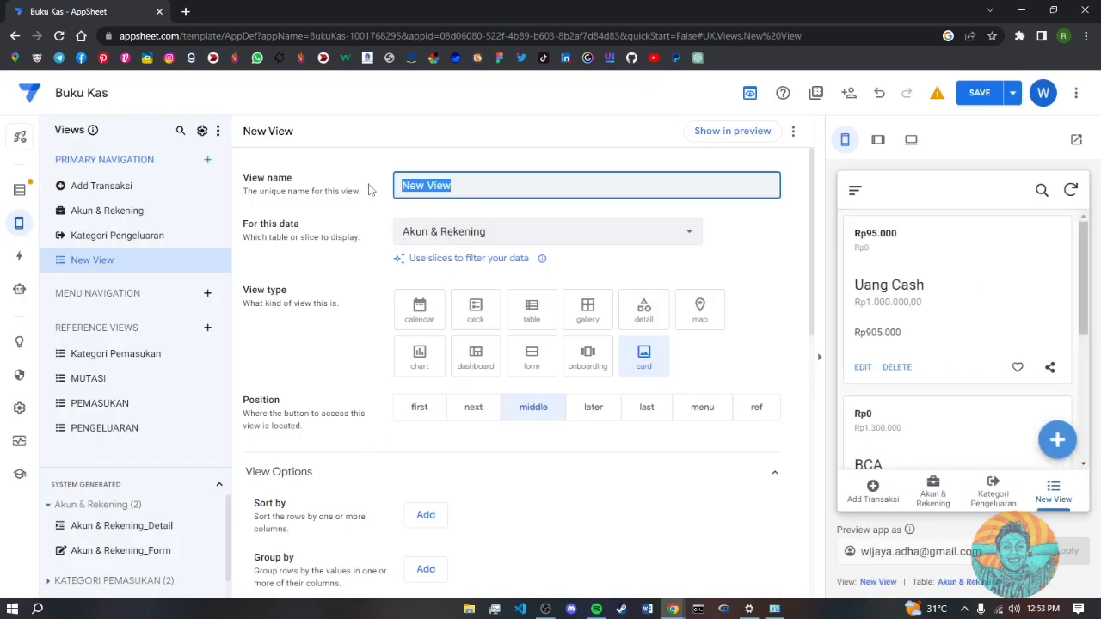
text(TABLE TRANSAKSI)
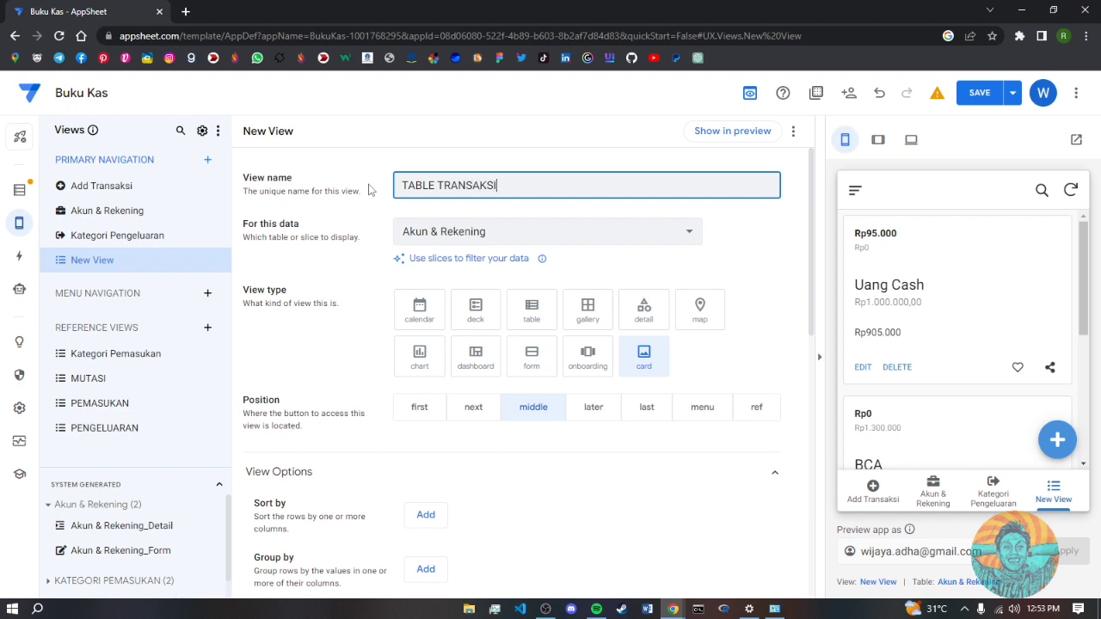
click(555, 243)
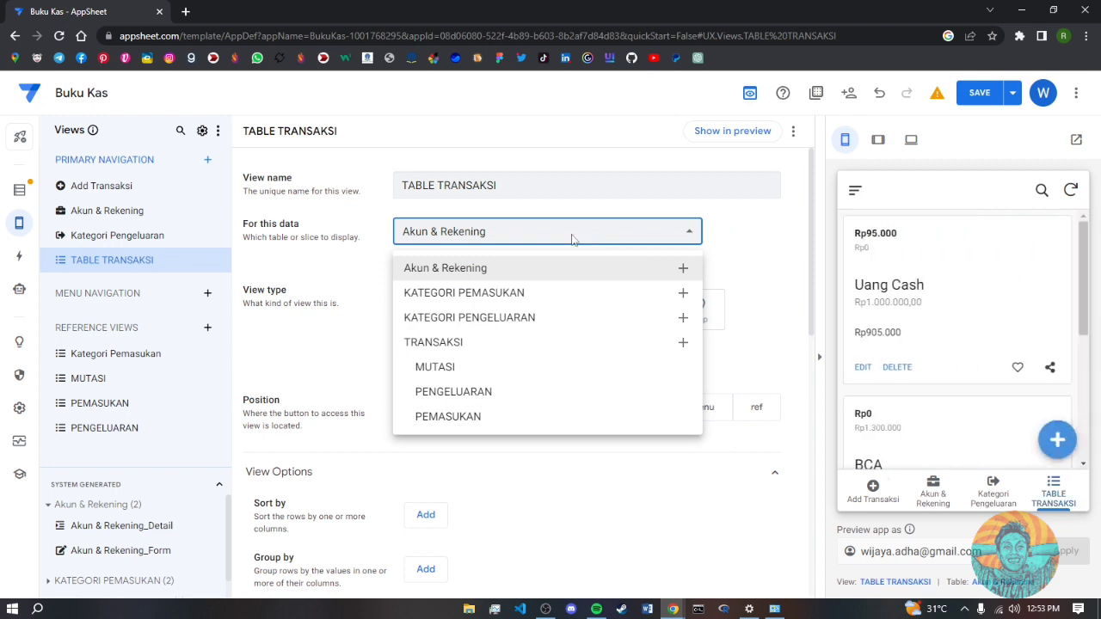
click(575, 239)
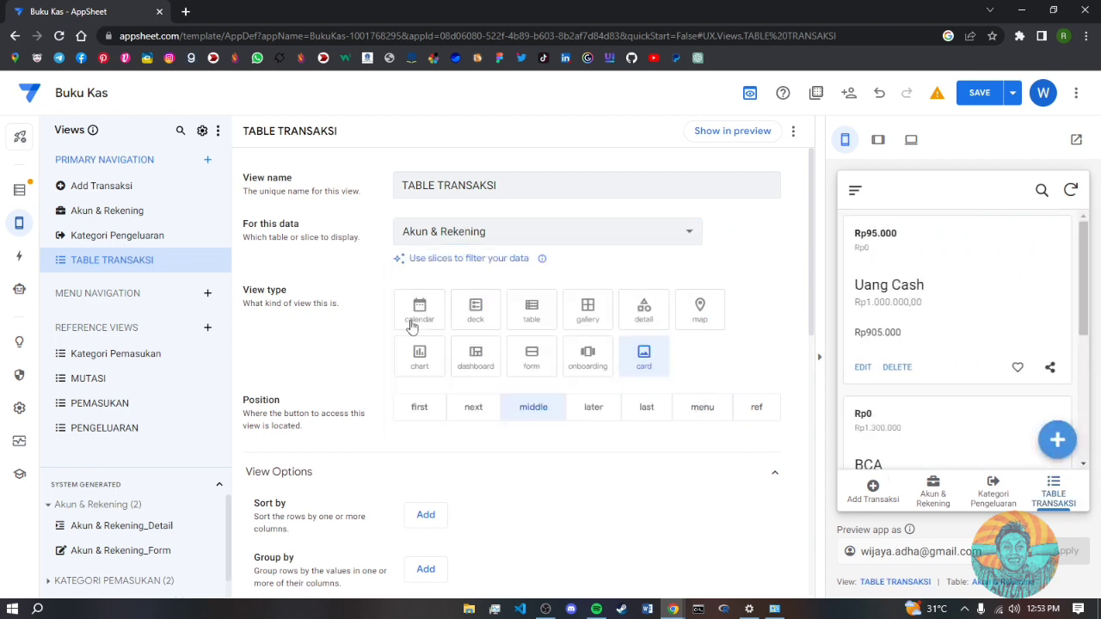
click(481, 358)
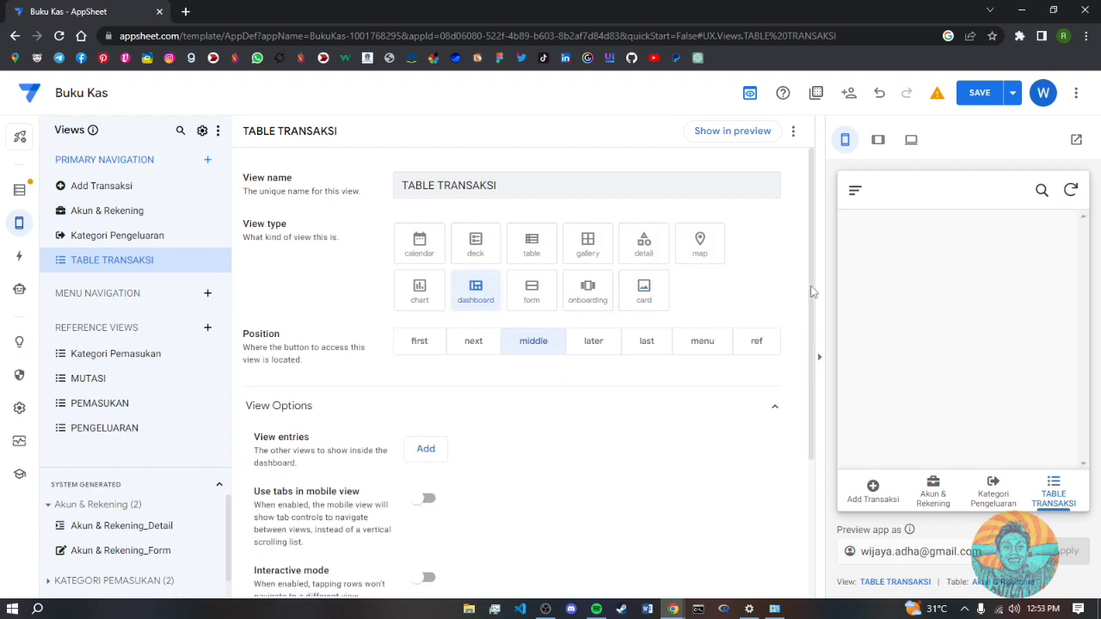
drag(812, 290, 813, 379)
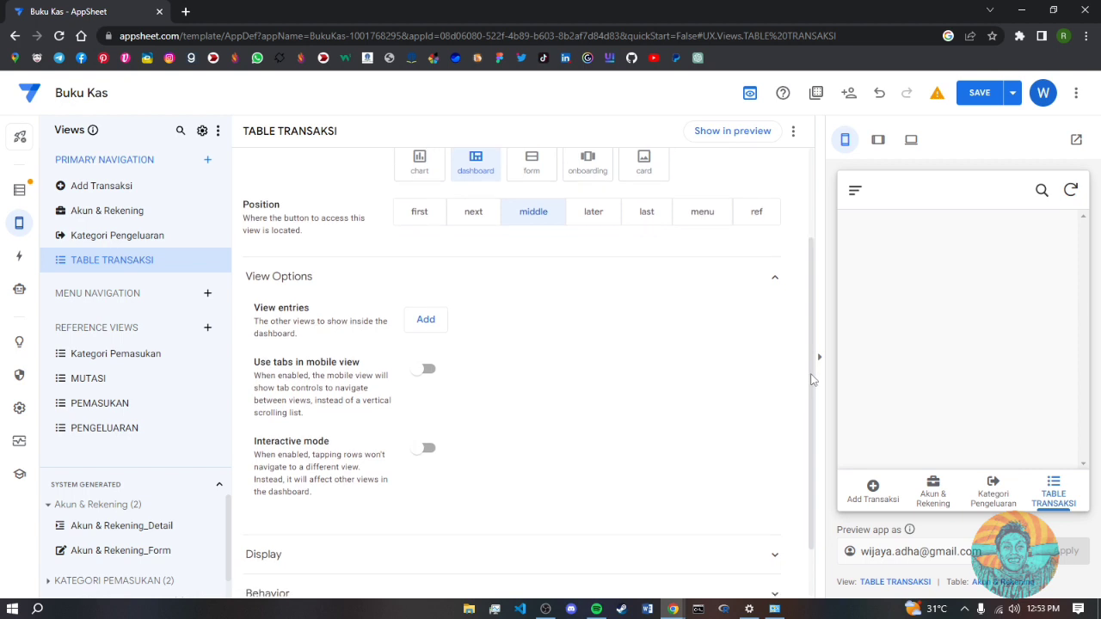
click(428, 370)
- Add three dashboard view entries set to PEMASUKAN, PENGELUARAN and MUTASI
scroll(516, 400, down, 1)
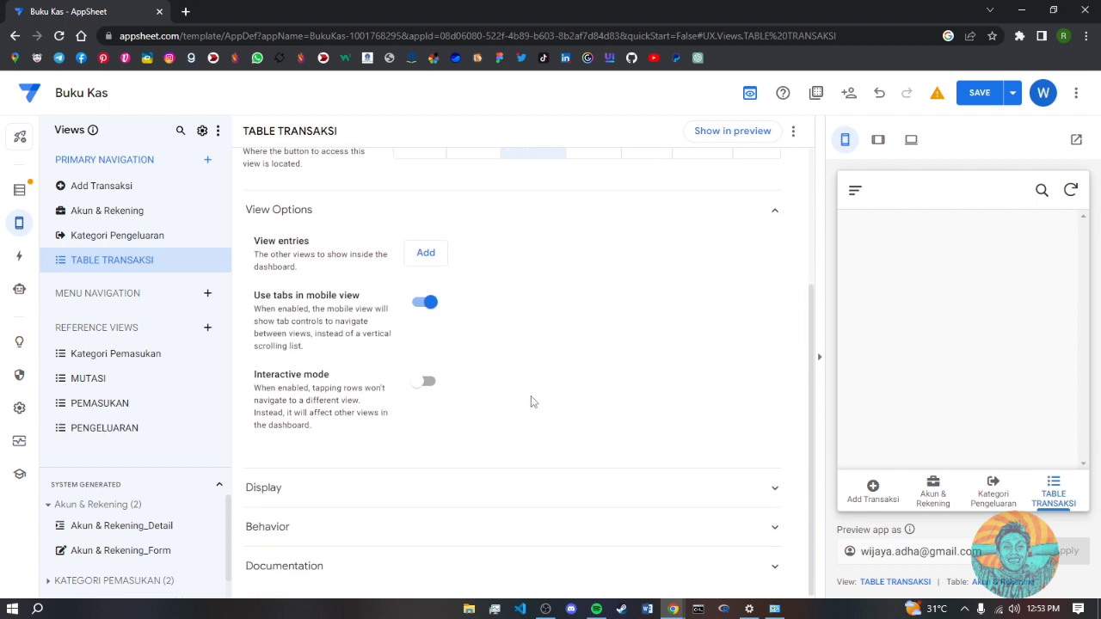
scroll(525, 395, up, 2)
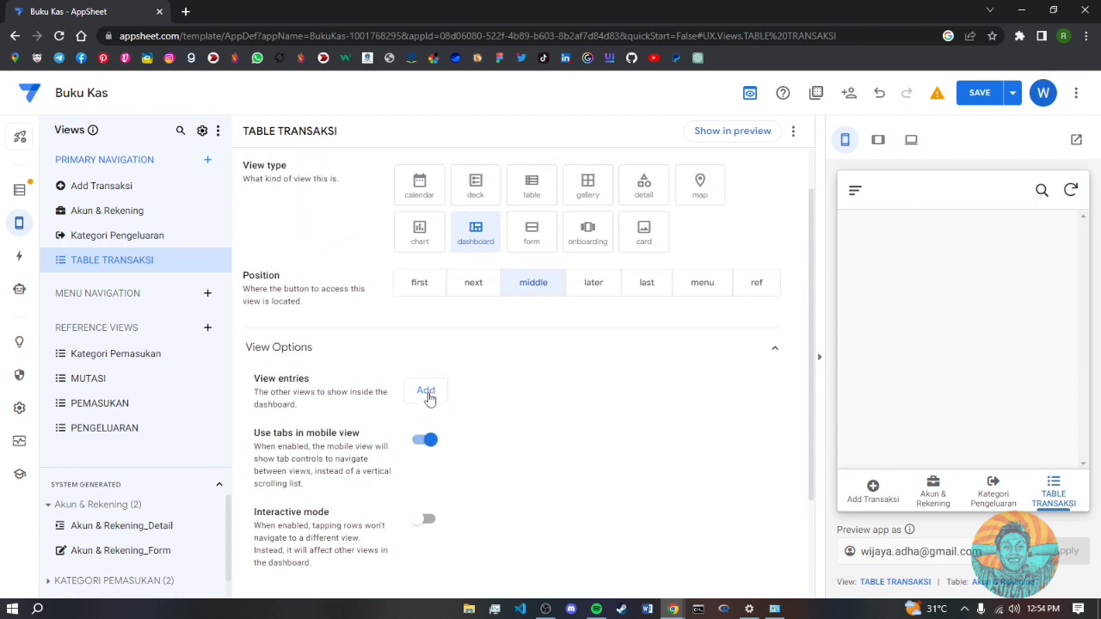
click(427, 392)
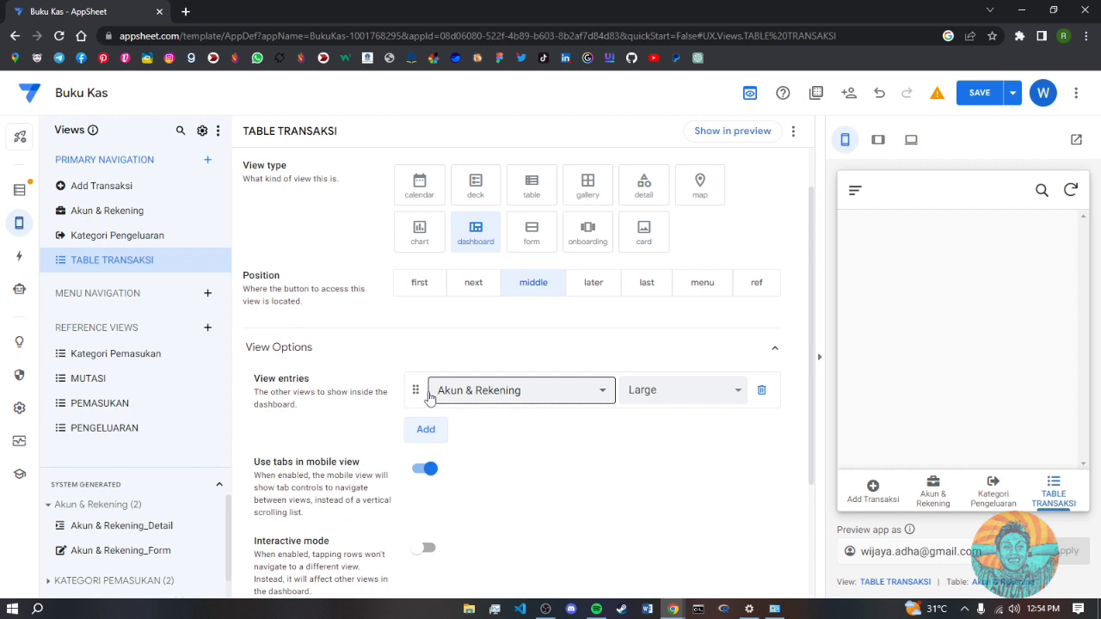
click(524, 392)
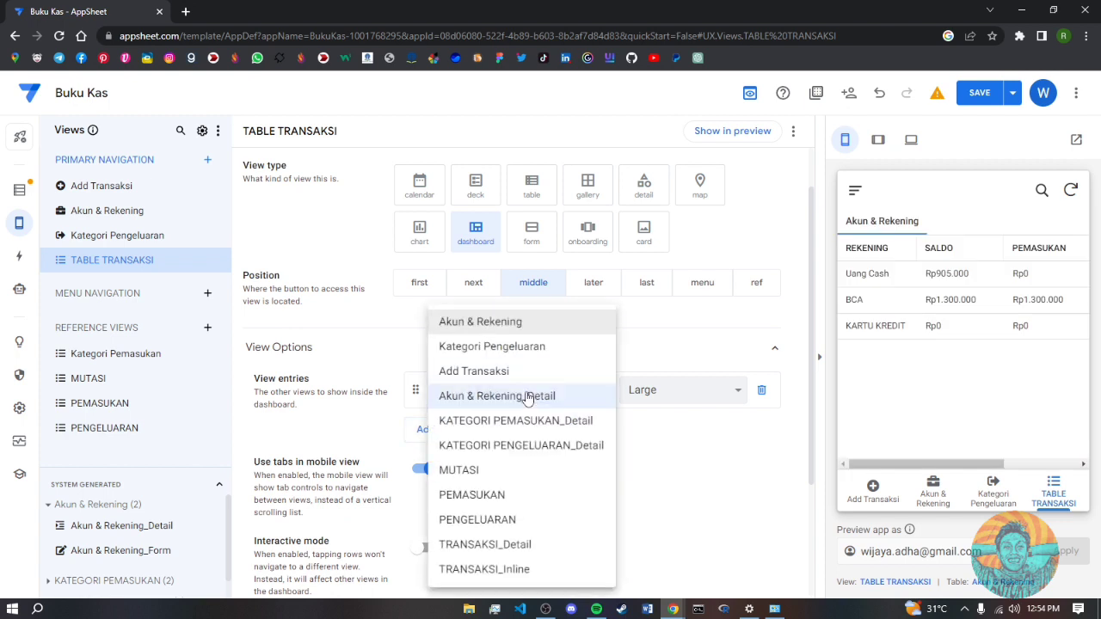
click(497, 497)
click(426, 429)
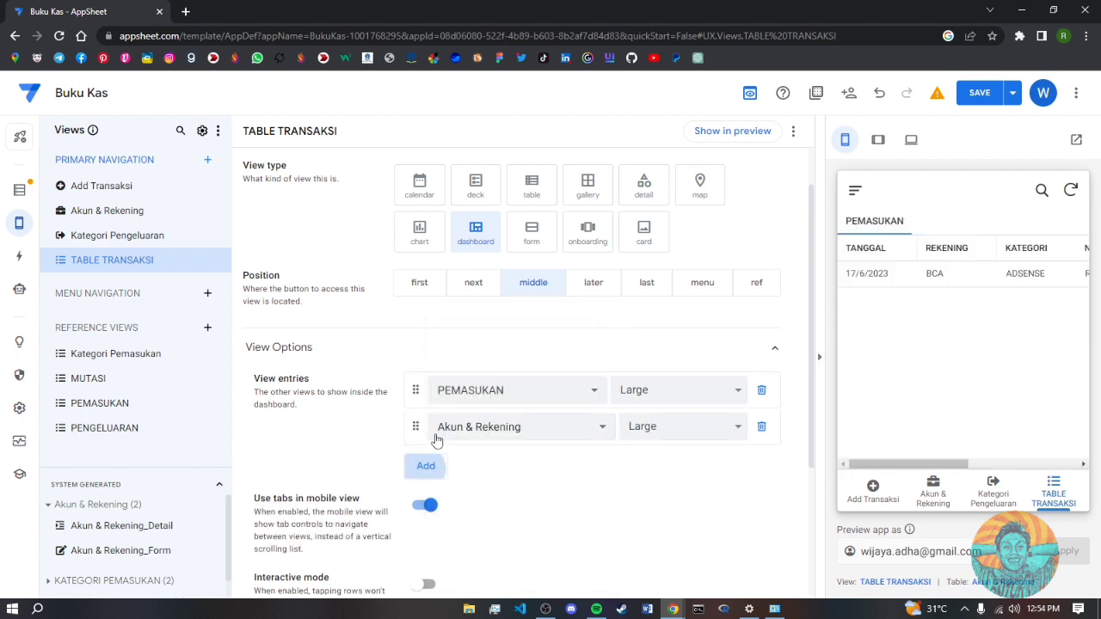
click(503, 430)
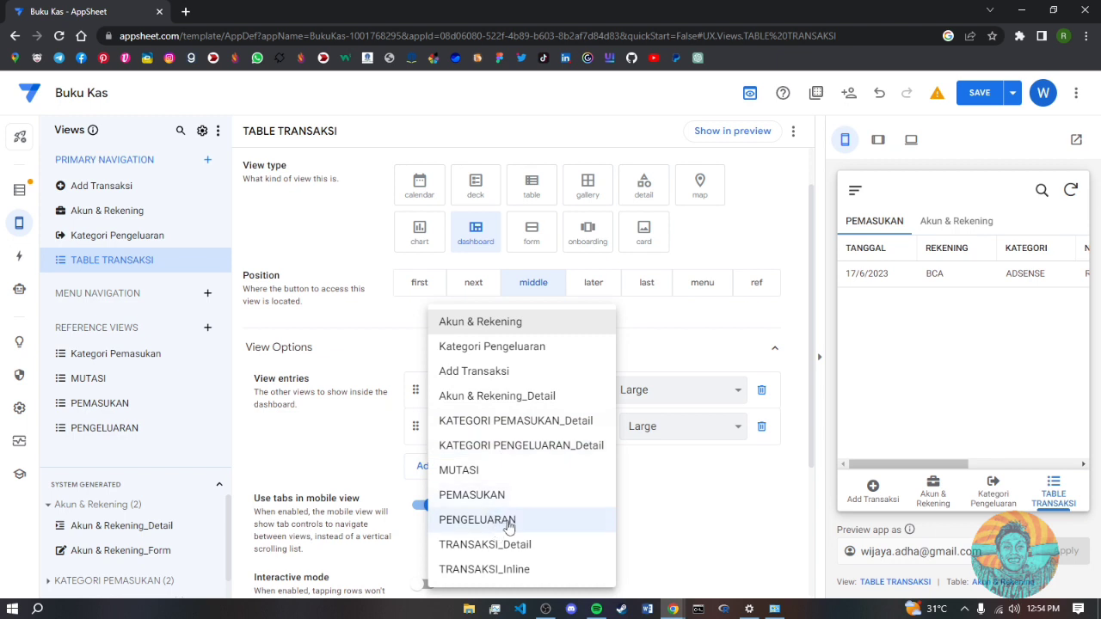
click(504, 520)
click(424, 471)
click(499, 465)
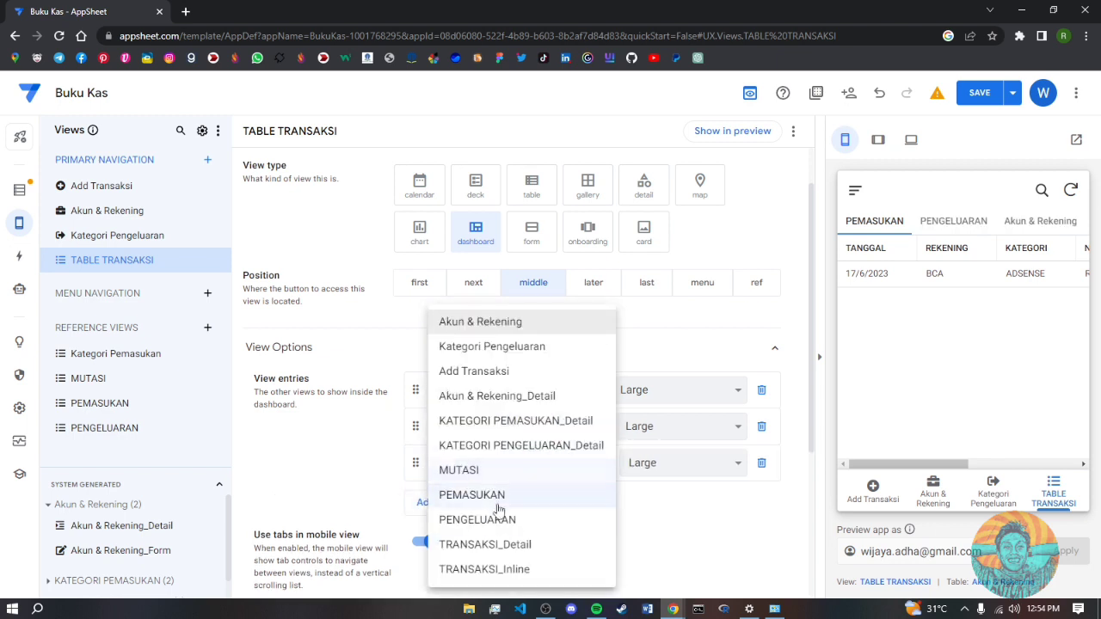
click(484, 479)
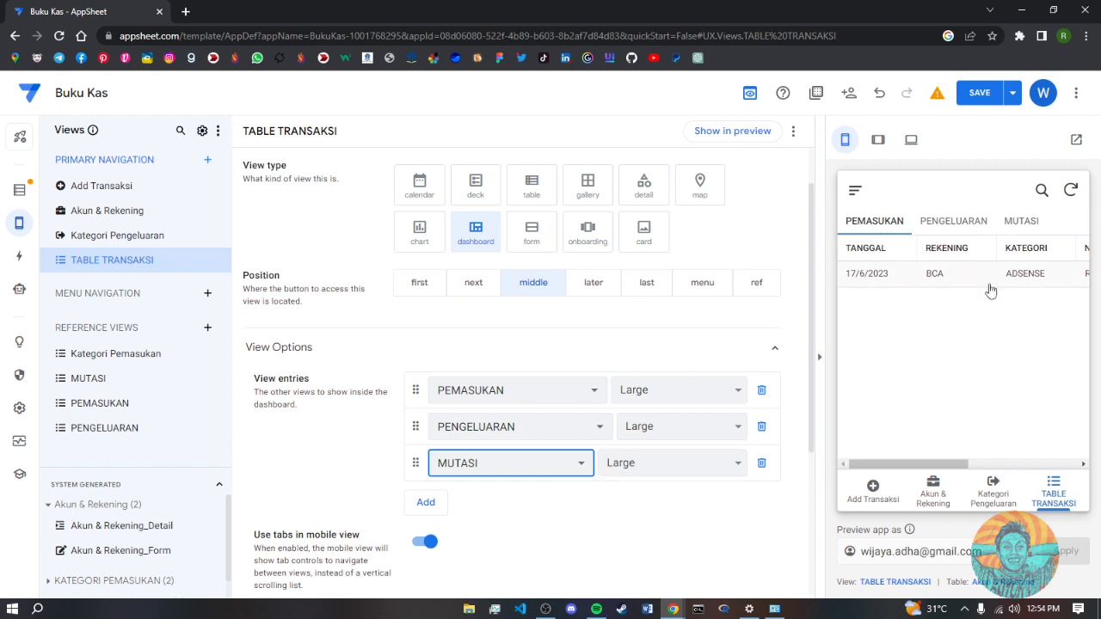
- Switch between the PEMASUKAN, PENGELUARAN and MUTASI tabs in the preview
mouse_move(897, 463)
mouse_down()
mouse_move(1006, 464)
mouse_move(894, 471)
mouse_up()
click(968, 221)
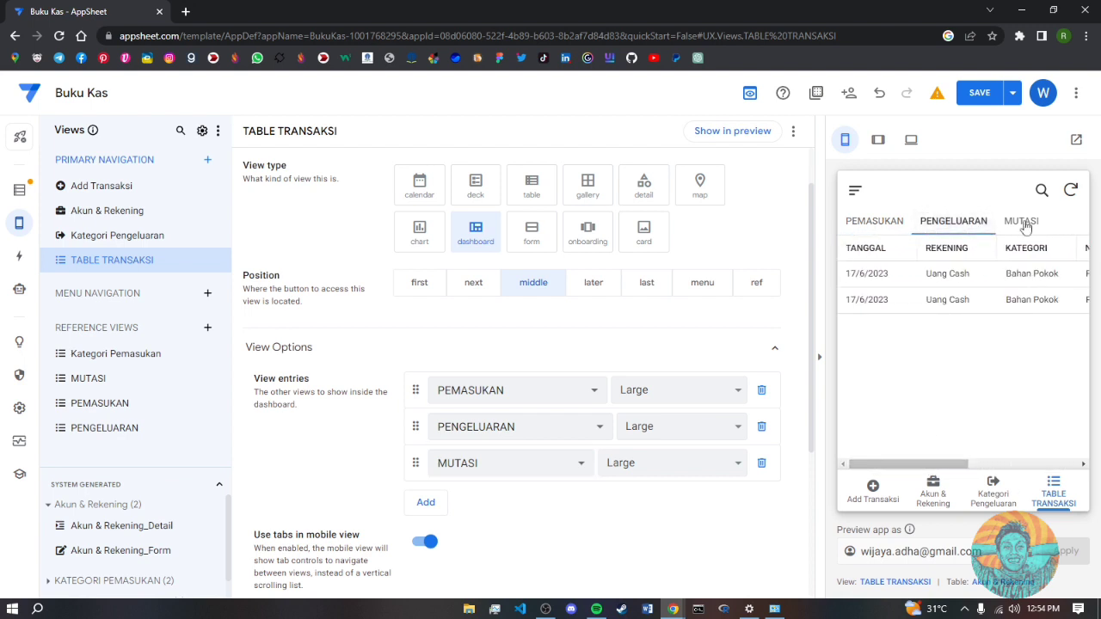
click(1023, 223)
click(967, 224)
click(876, 224)
drag(907, 466, 877, 468)
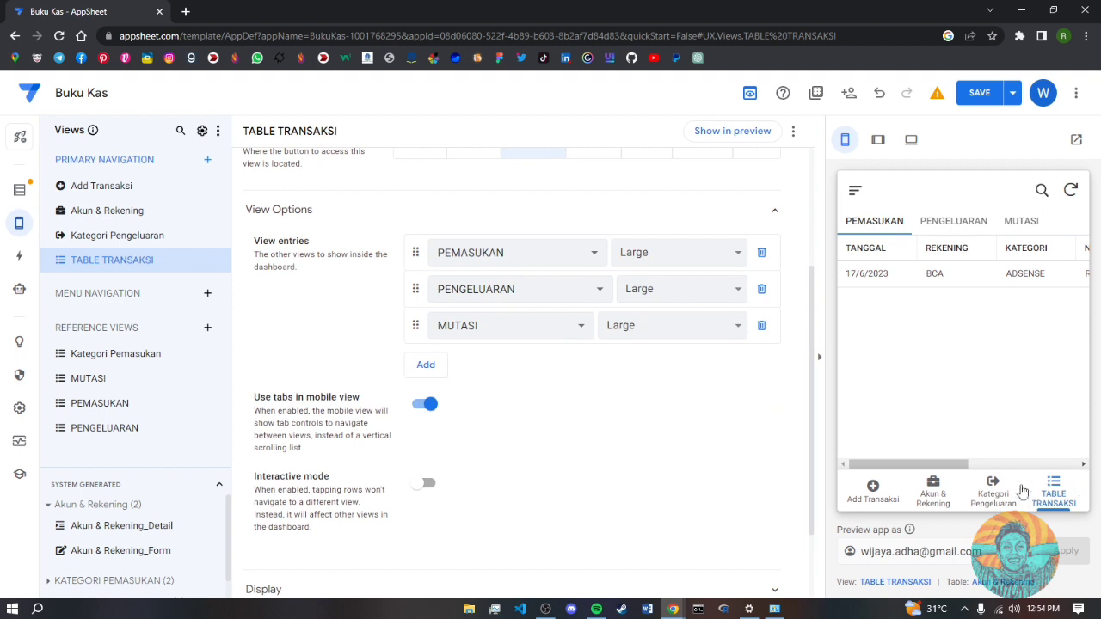
drag(811, 392, 812, 501)
- Give the TABLE TRANSAKSI view an open-book icon found by searching 'book'
click(779, 489)
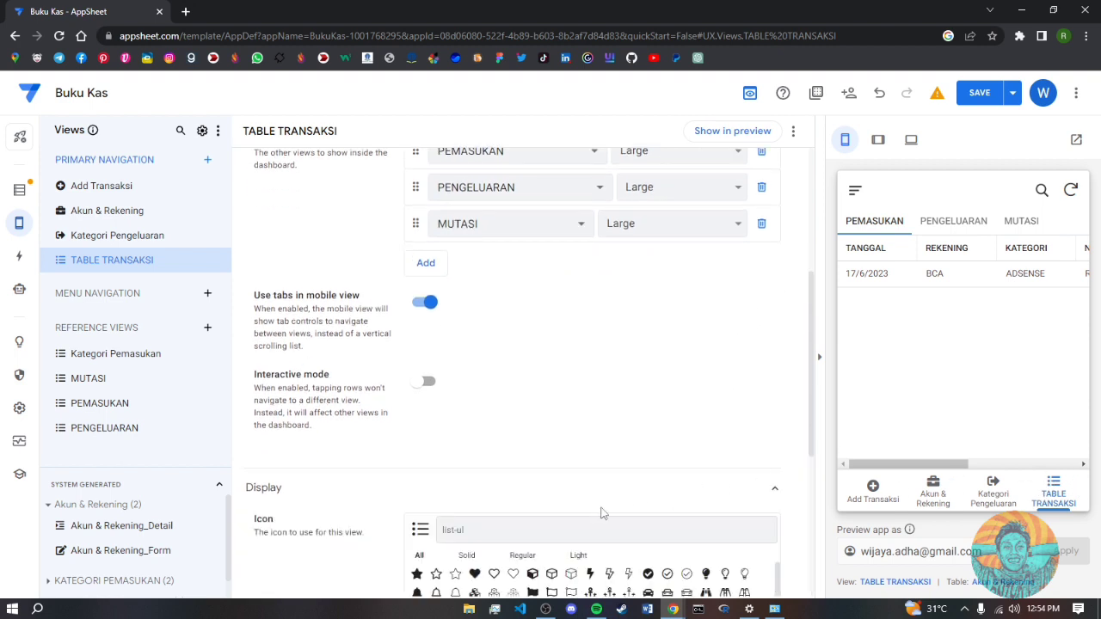
scroll(602, 511, down, 2)
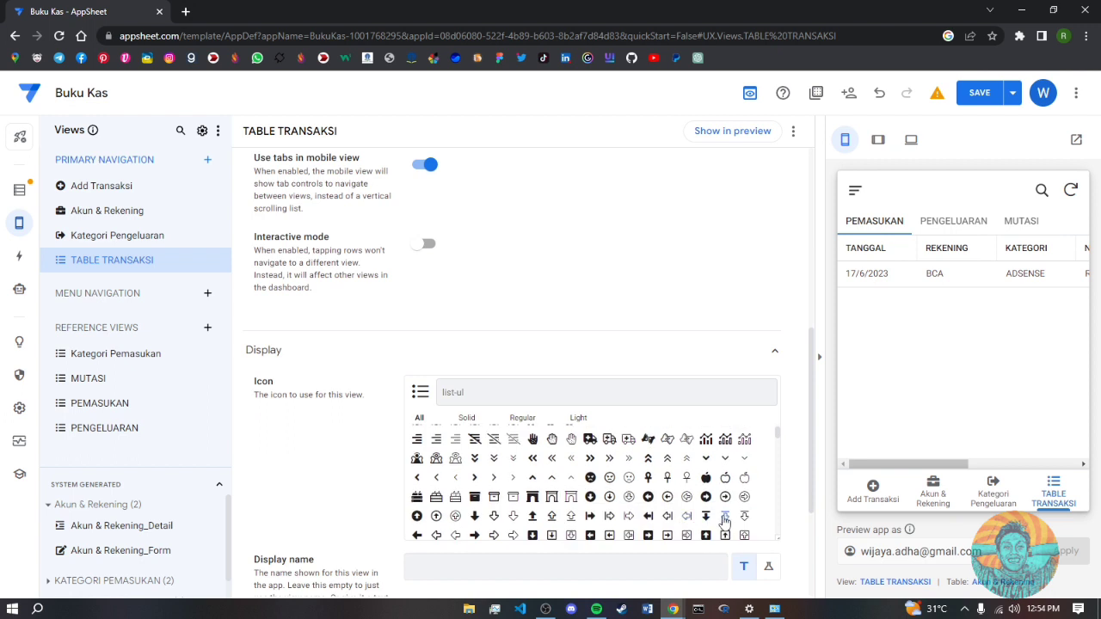
scroll(725, 520, down, 1)
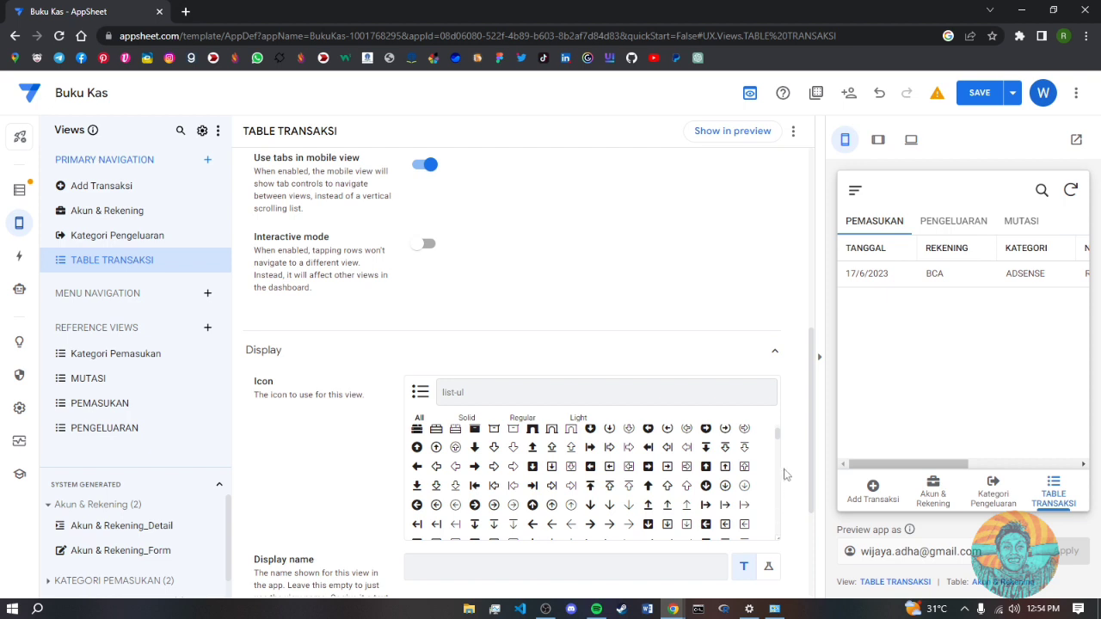
drag(778, 438, 776, 446)
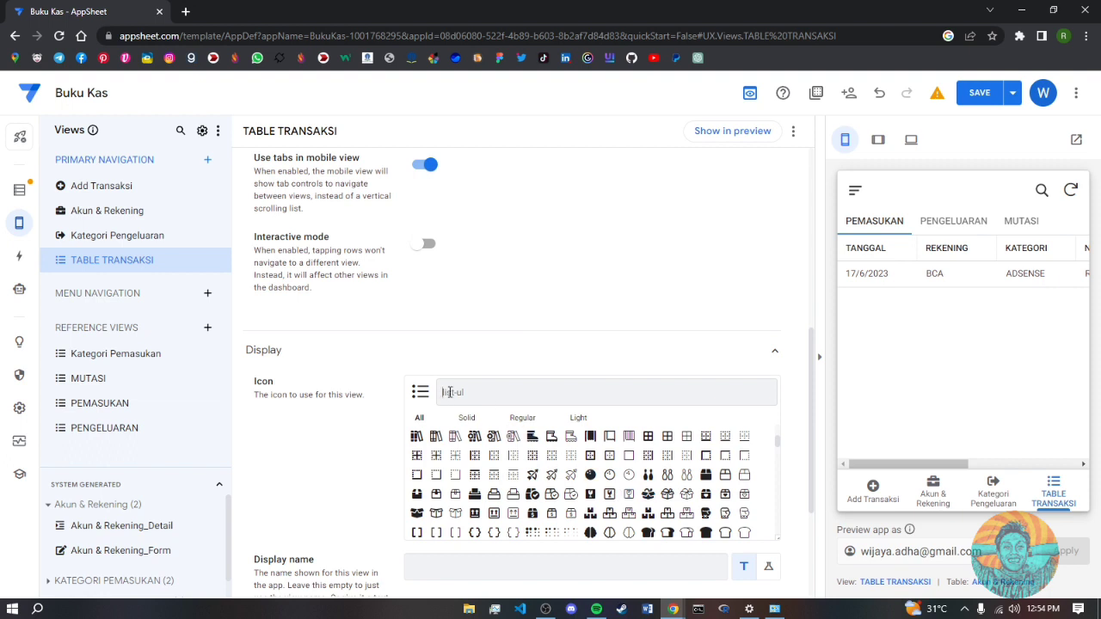
click(449, 392)
text(book)
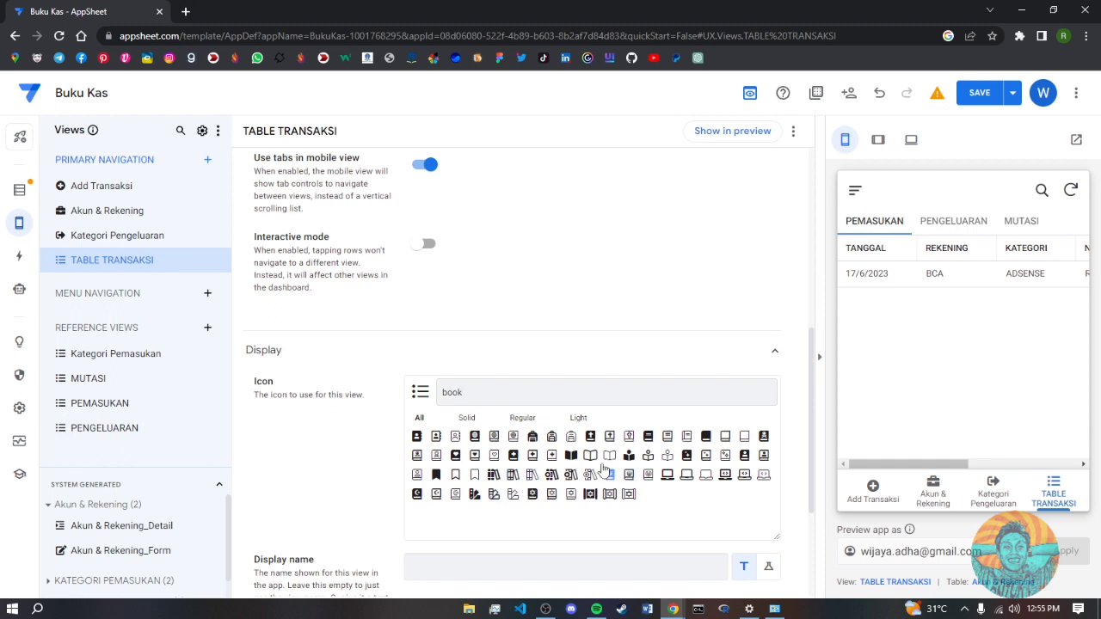
click(571, 456)
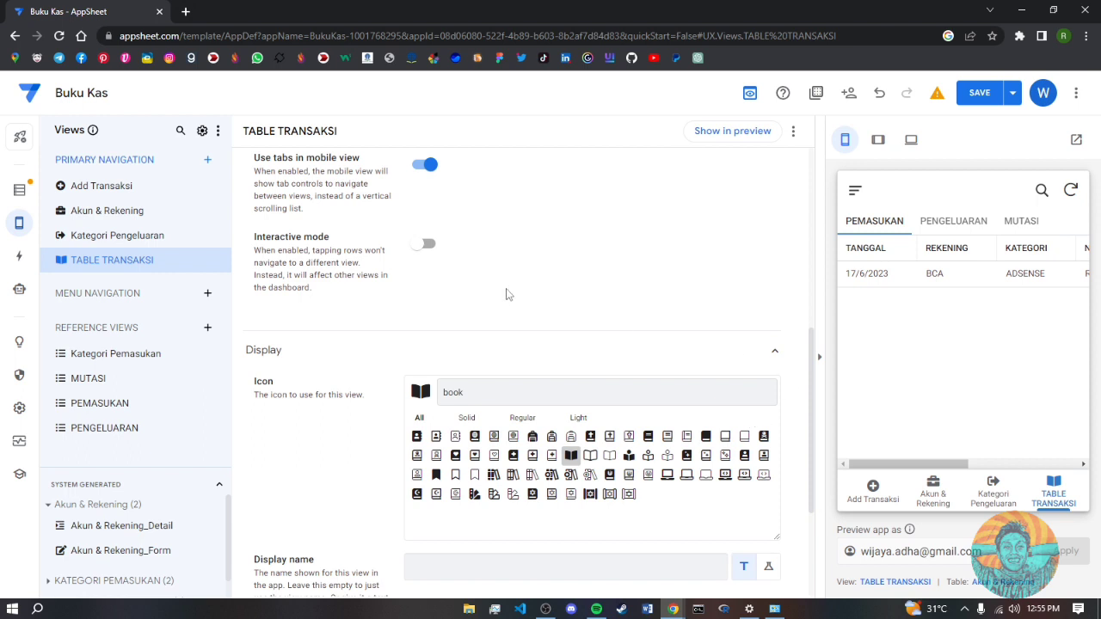
- Set the view's navigation position to next, second in line, and save
scroll(505, 294, up, 5)
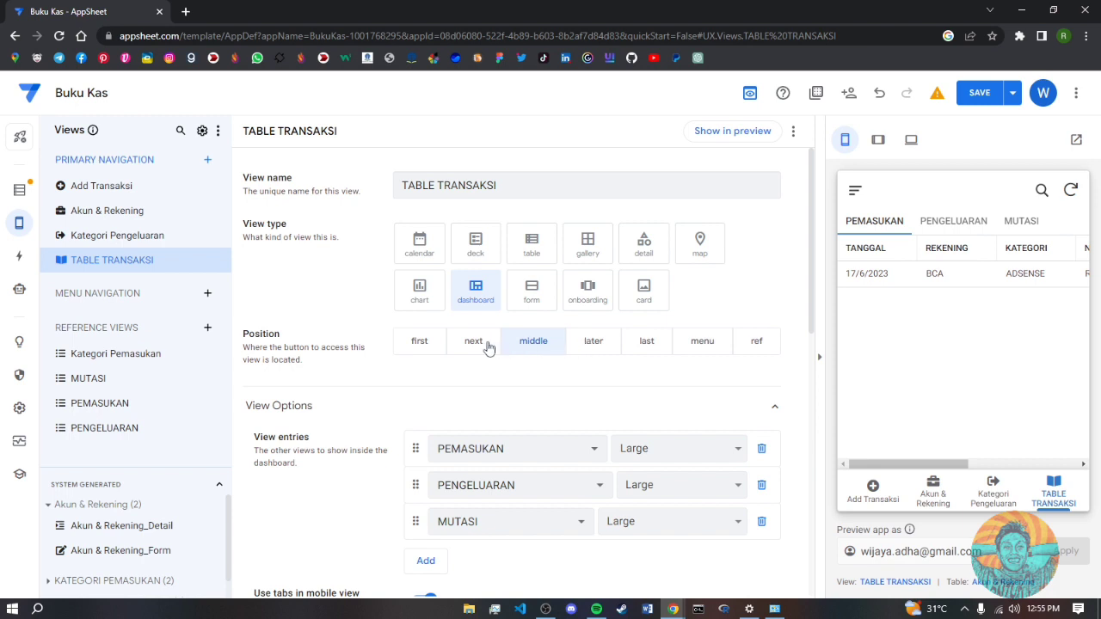
click(473, 341)
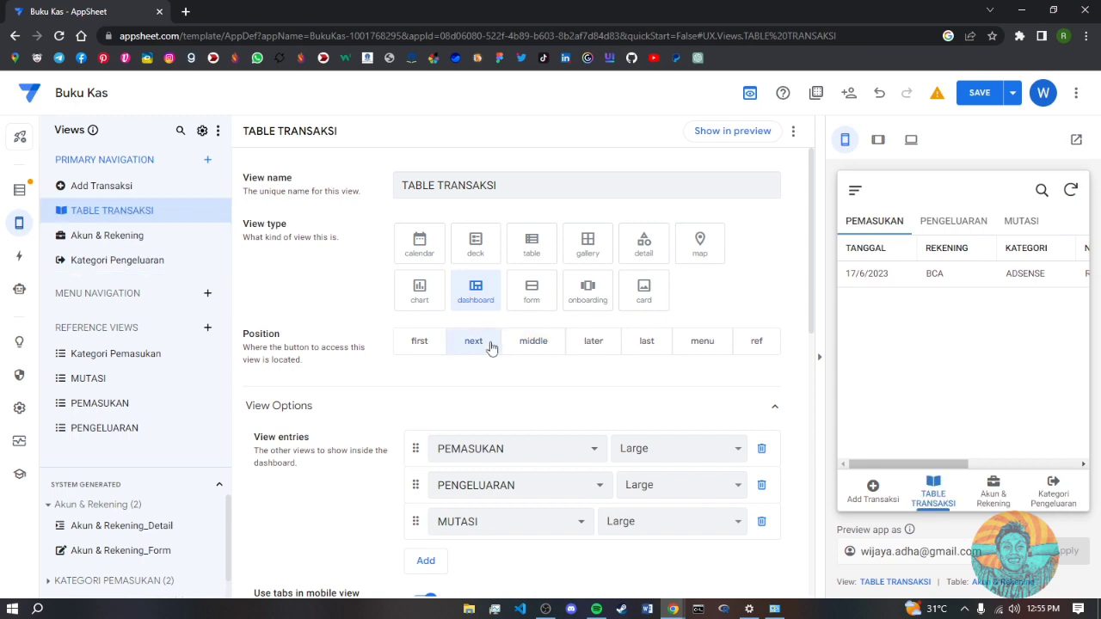
click(528, 341)
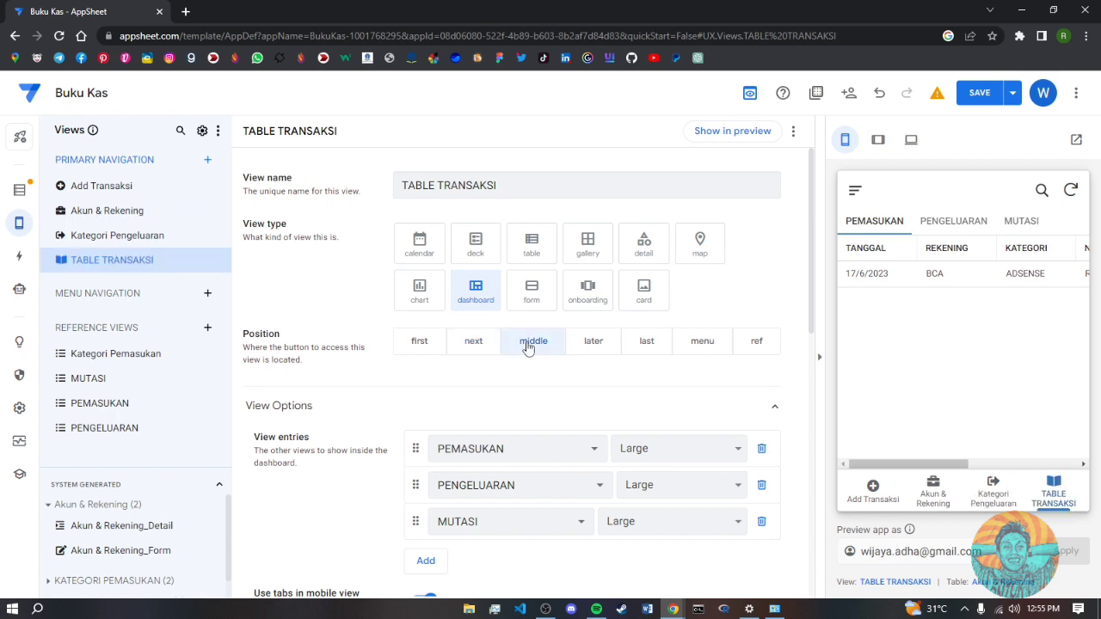
click(592, 345)
click(651, 344)
click(481, 346)
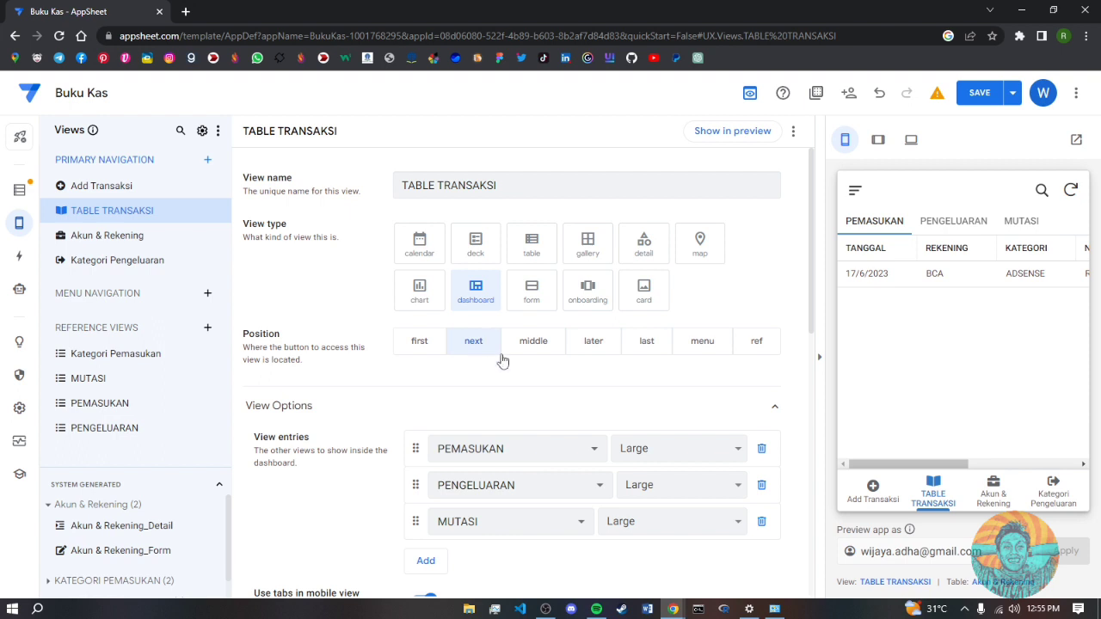
click(977, 94)
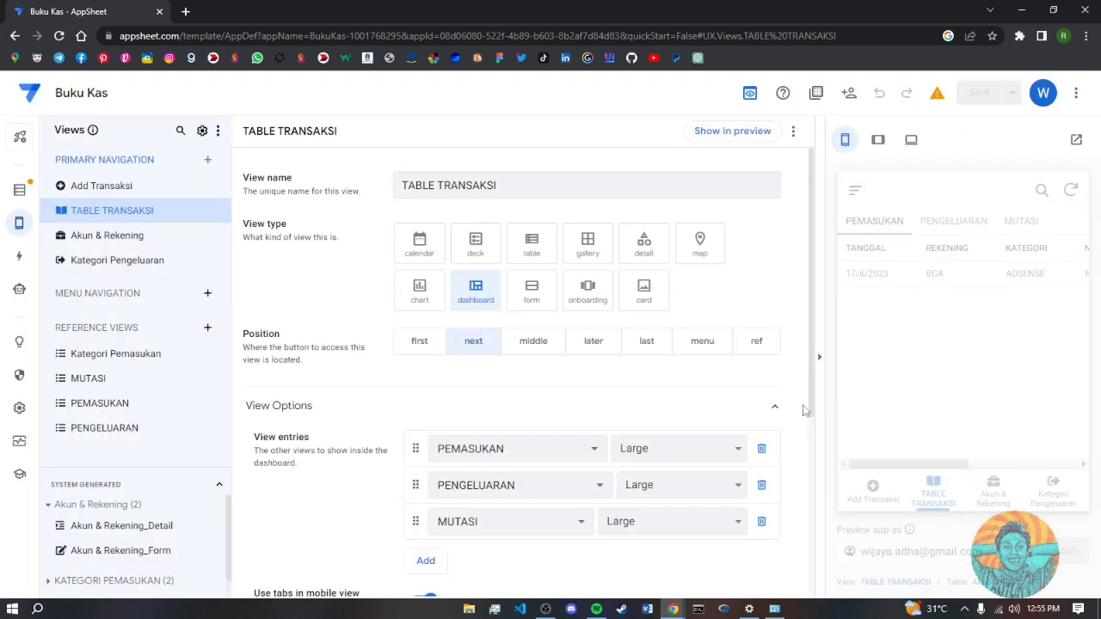
- Set the Akun & Rekening view's position to next and save
click(120, 240)
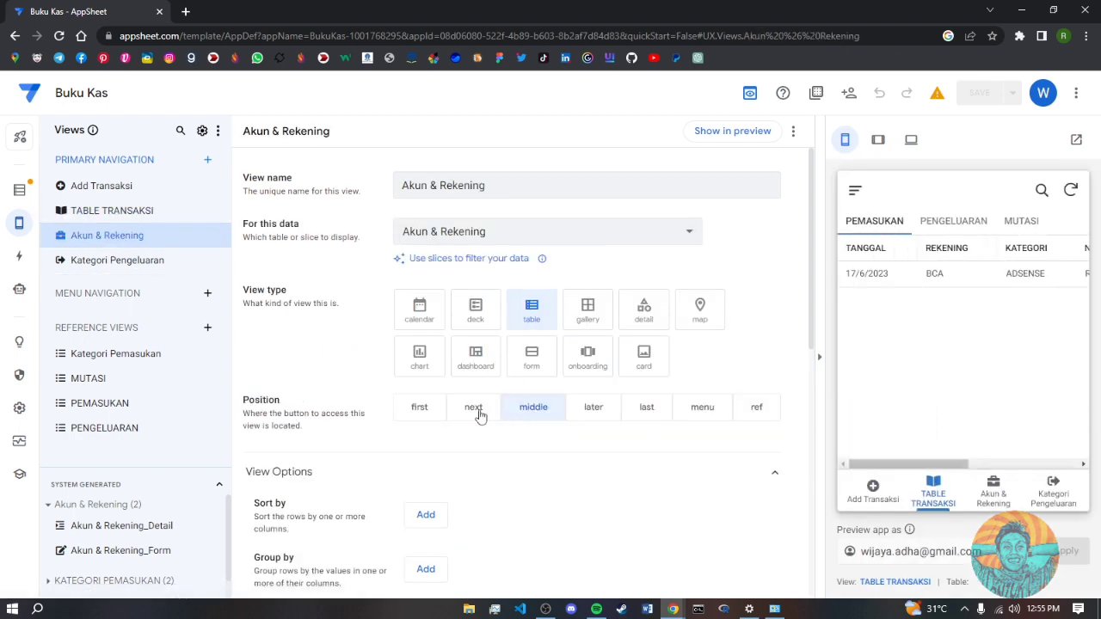
click(476, 413)
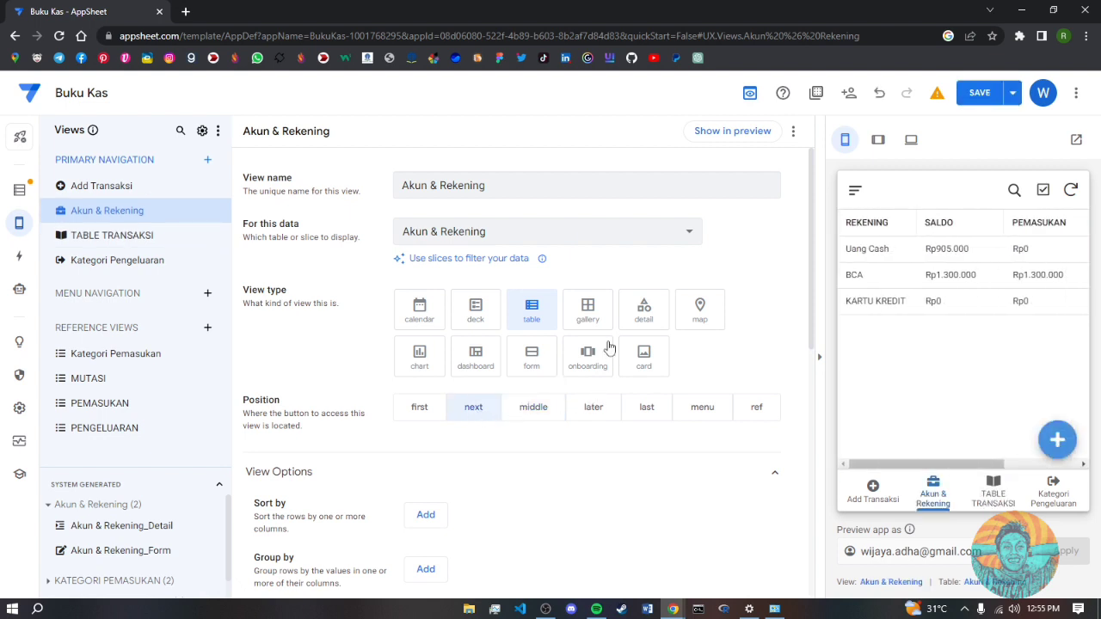
click(978, 94)
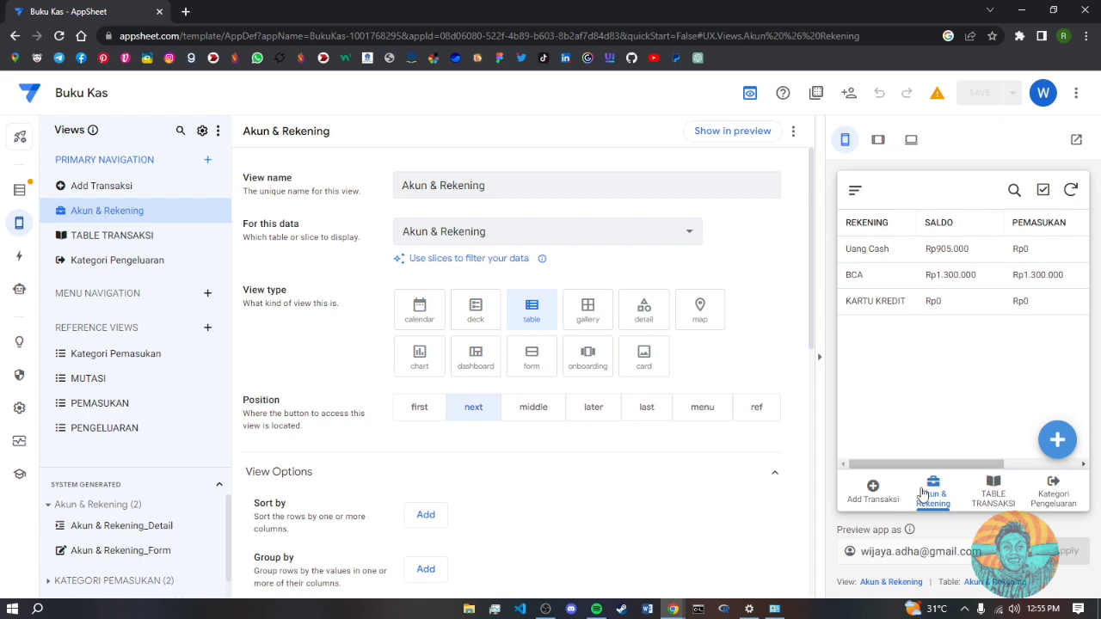
- Browse the TABLE TRANSAKSI view's PEMASUKAN, PENGELUARAN and MUTASI tabs in the preview
click(1003, 497)
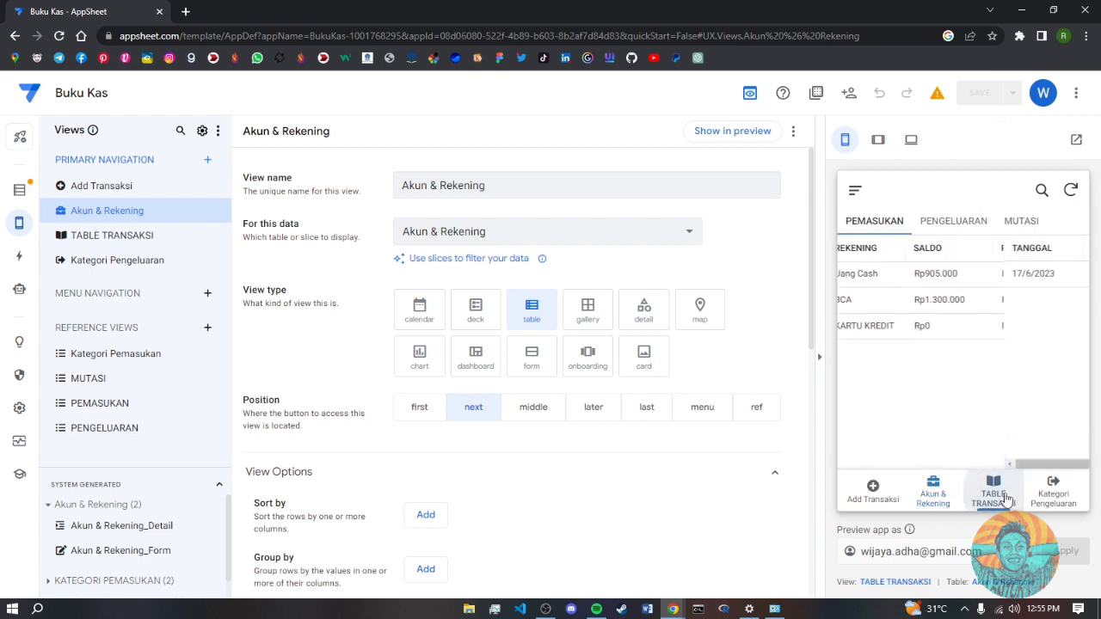
click(949, 224)
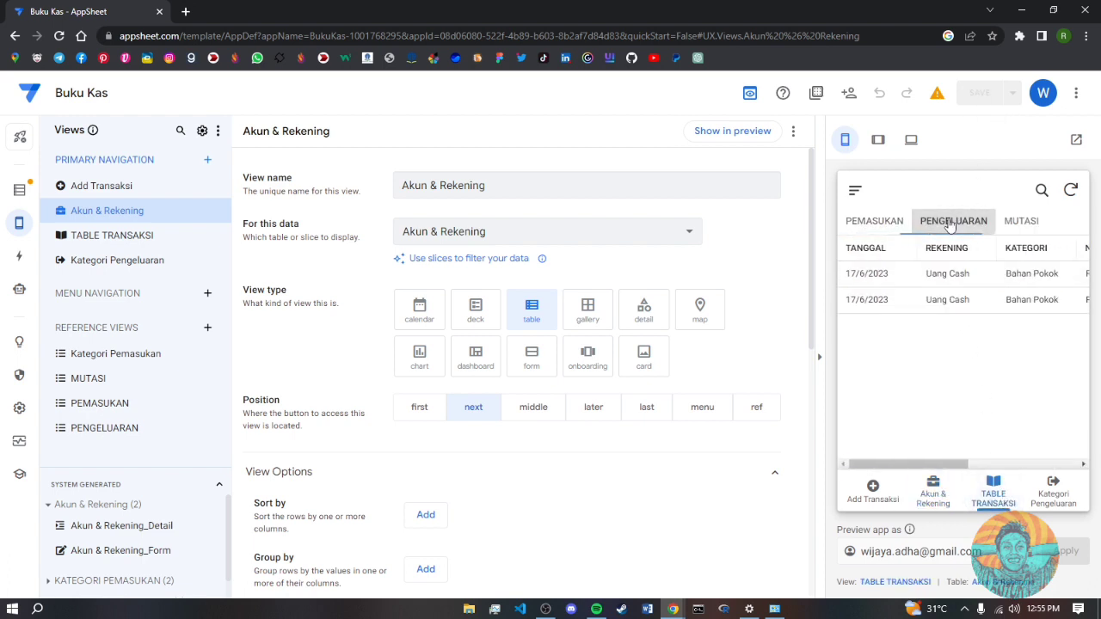
click(1032, 223)
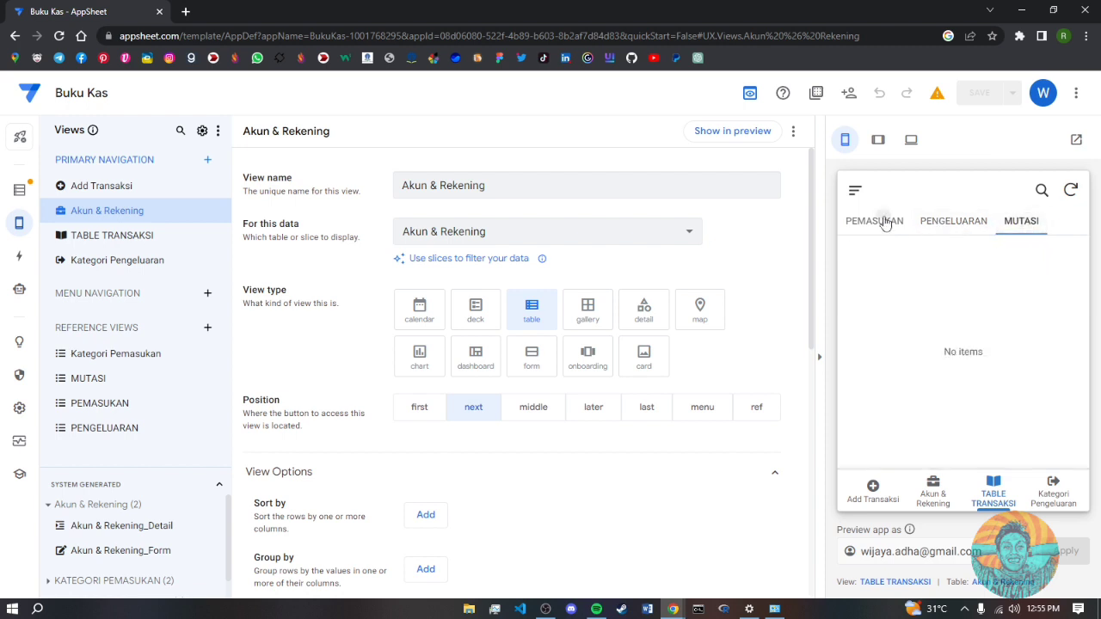
click(881, 219)
click(968, 222)
click(1009, 224)
- Open the Akun & Rekening table's Buku Kas source spreadsheet from the Data page
click(19, 189)
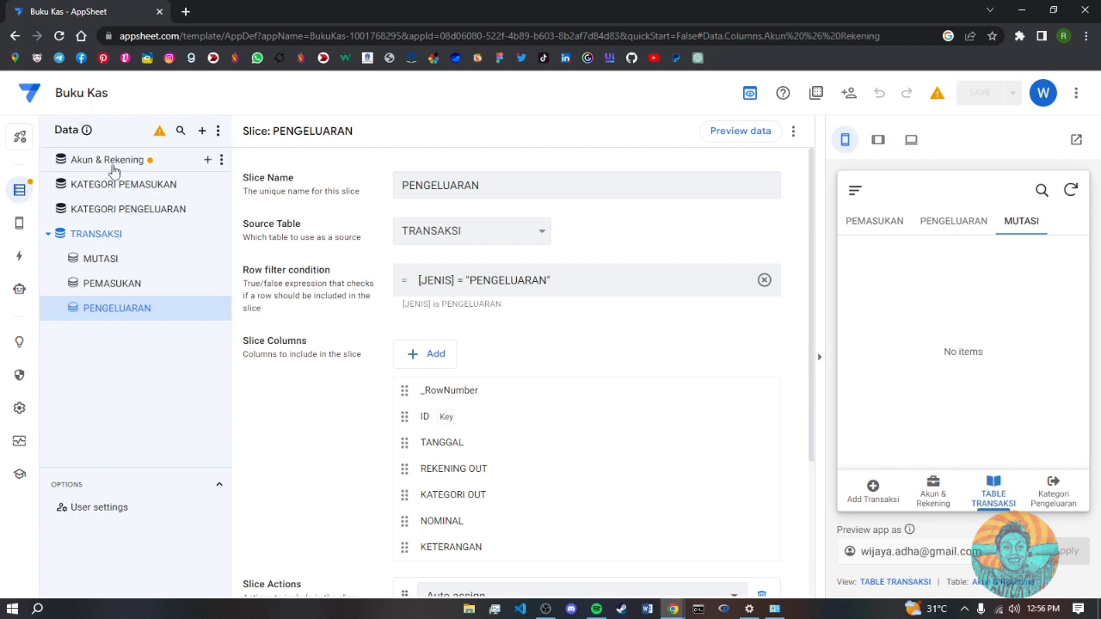
click(112, 165)
click(639, 131)
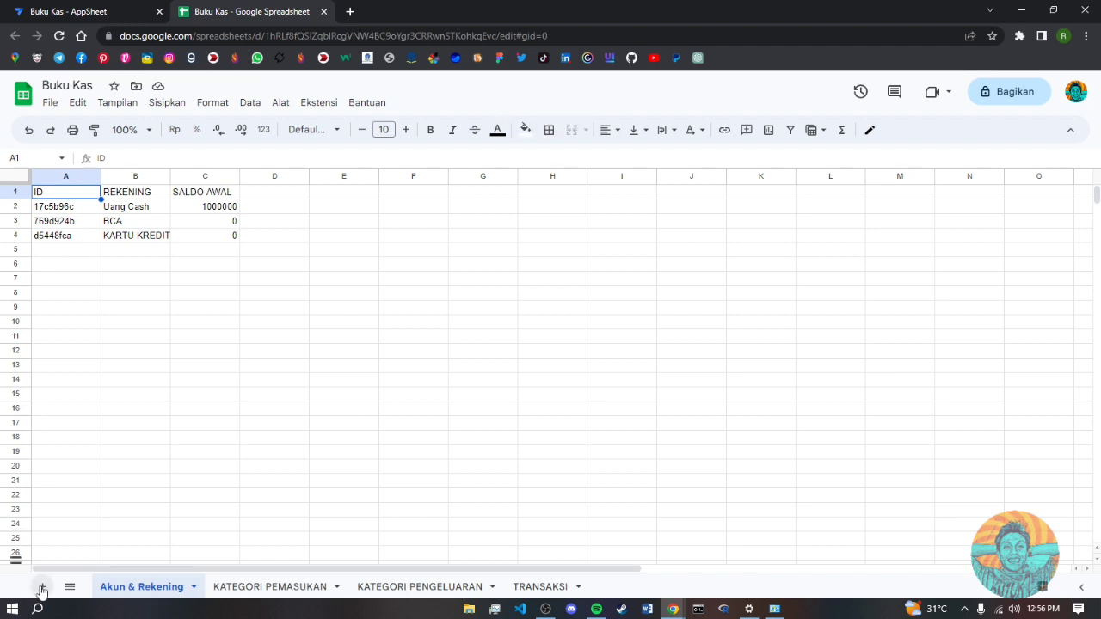
- Add a blank sheet to the Buku Kas spreadsheet and rename it MENU
click(551, 589)
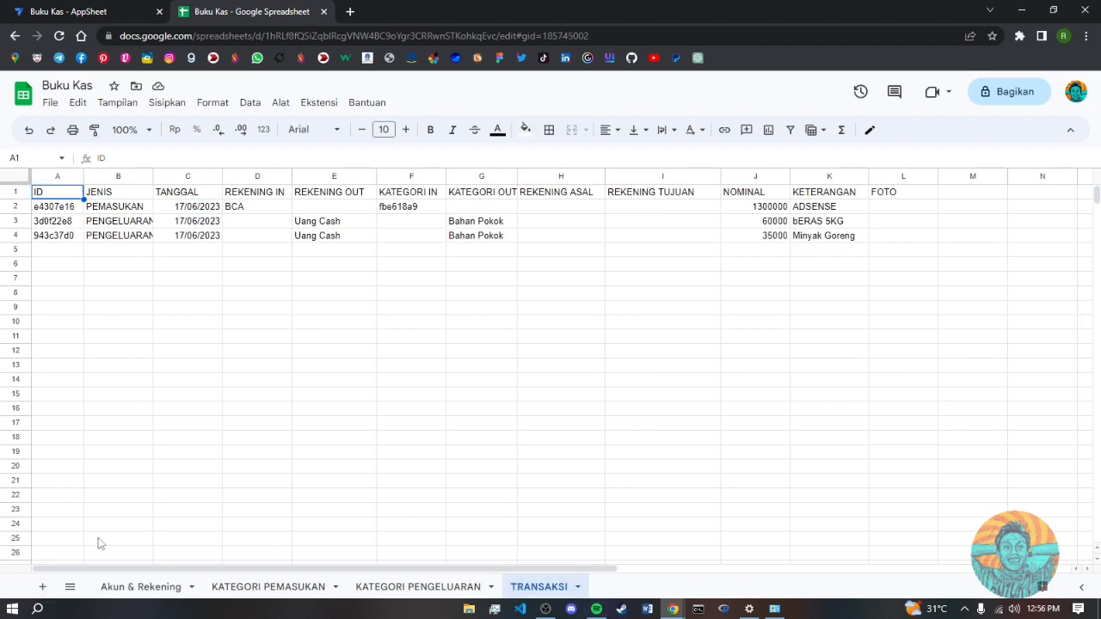
click(43, 587)
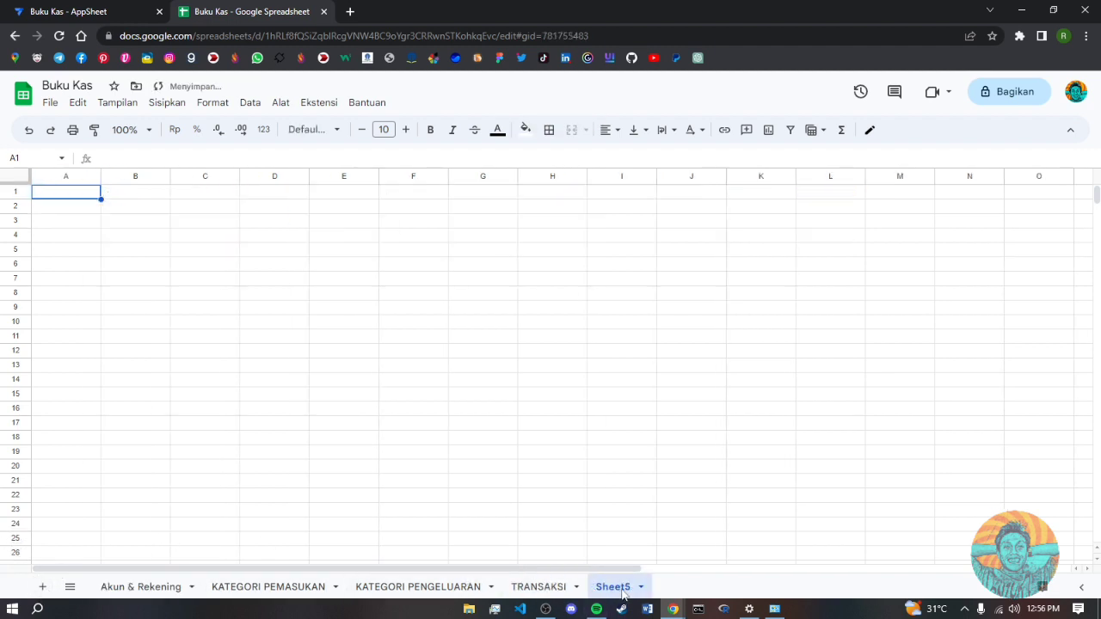
click(643, 587)
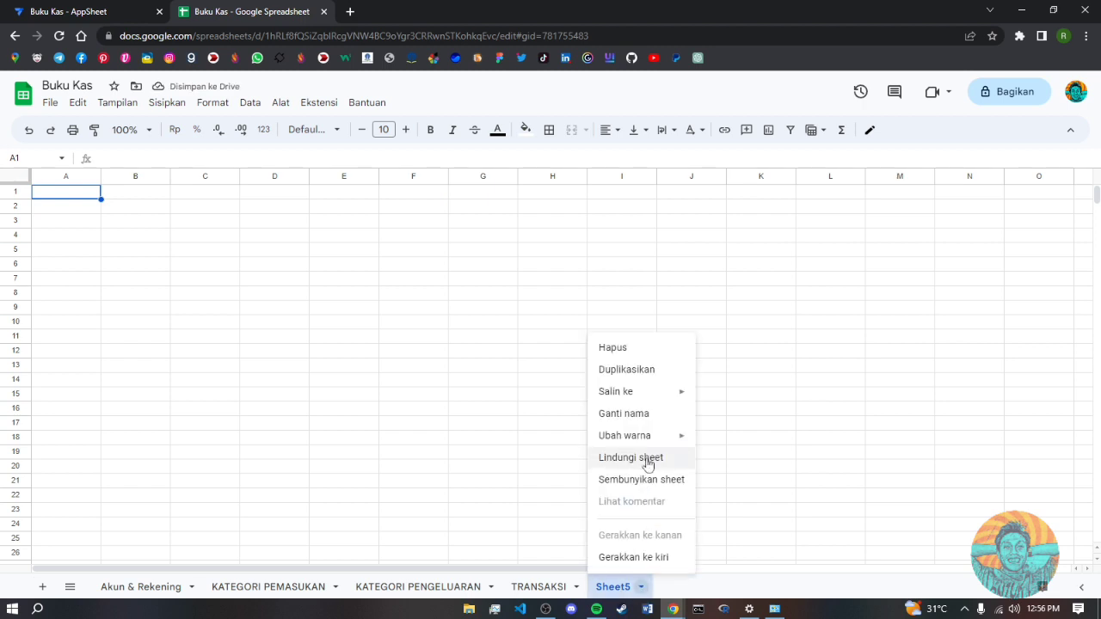
click(637, 416)
text(M)
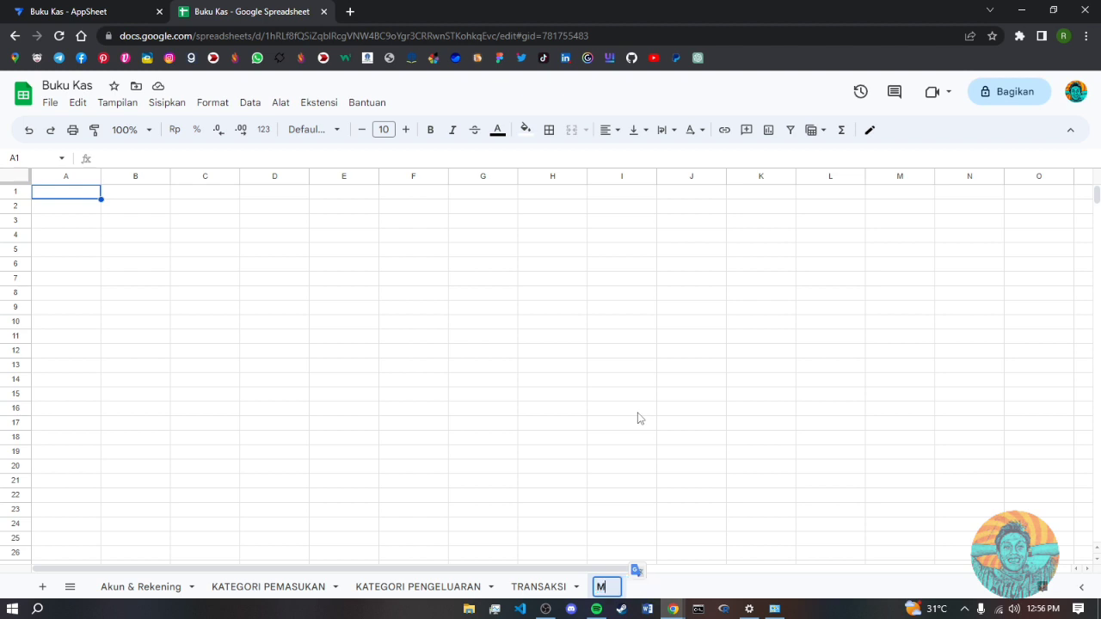
text(ENU)
click(196, 337)
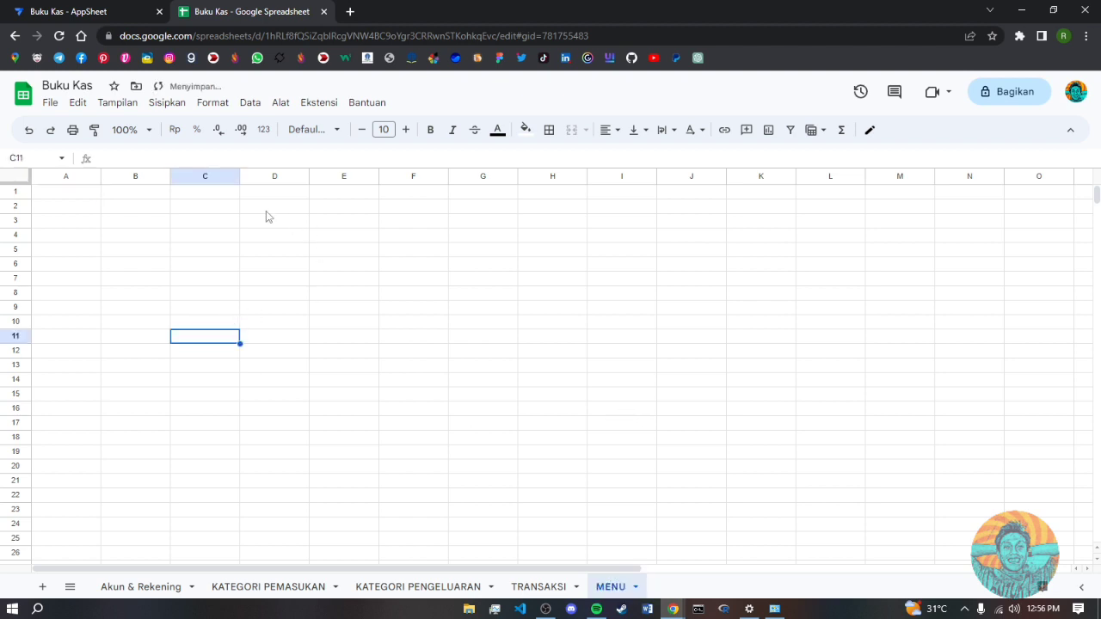
click(75, 194)
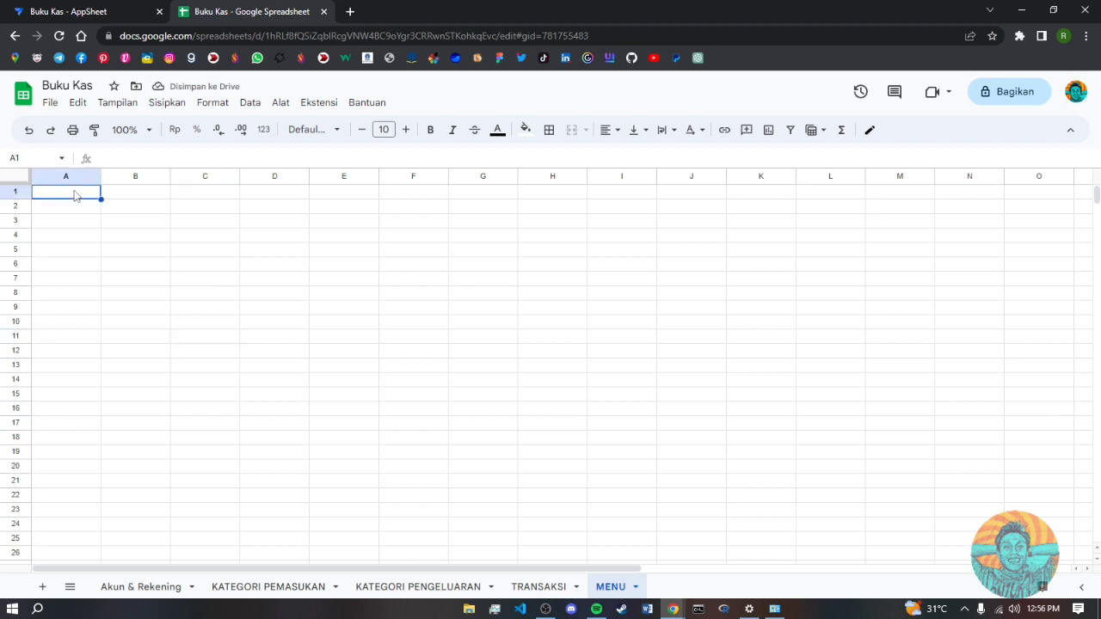
- Enter headers MENU and JUDUL, then KATEGORI PEMASUKAN and AKUN & REKENING in column A
text(MENU)
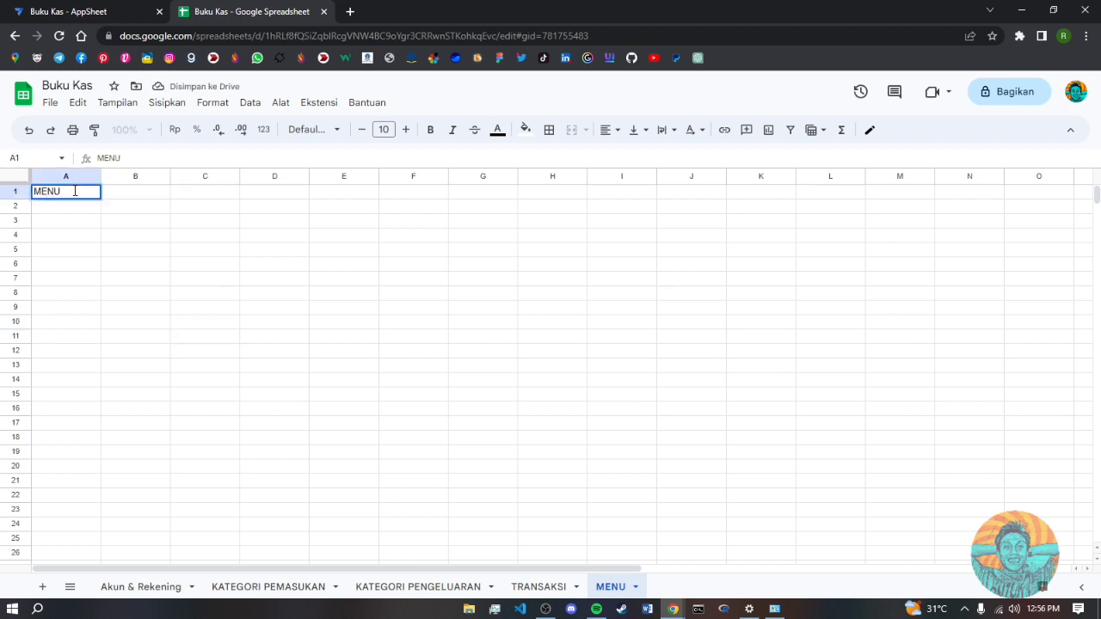
key(Tab)
text(JUDU)
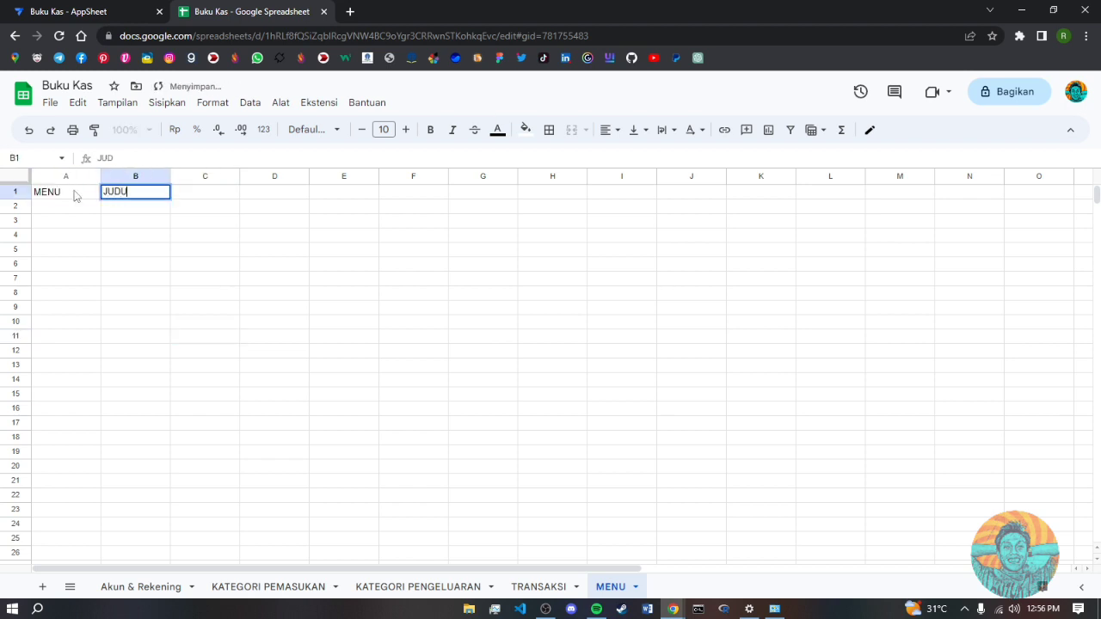
text(L)
key(Return)
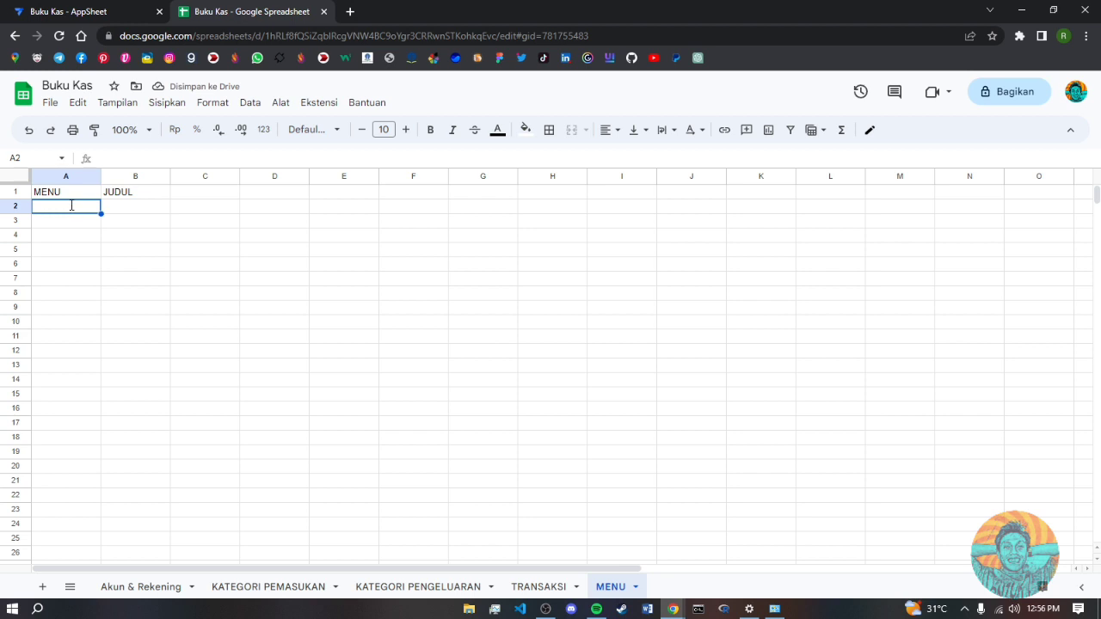
text(KATEGORI)
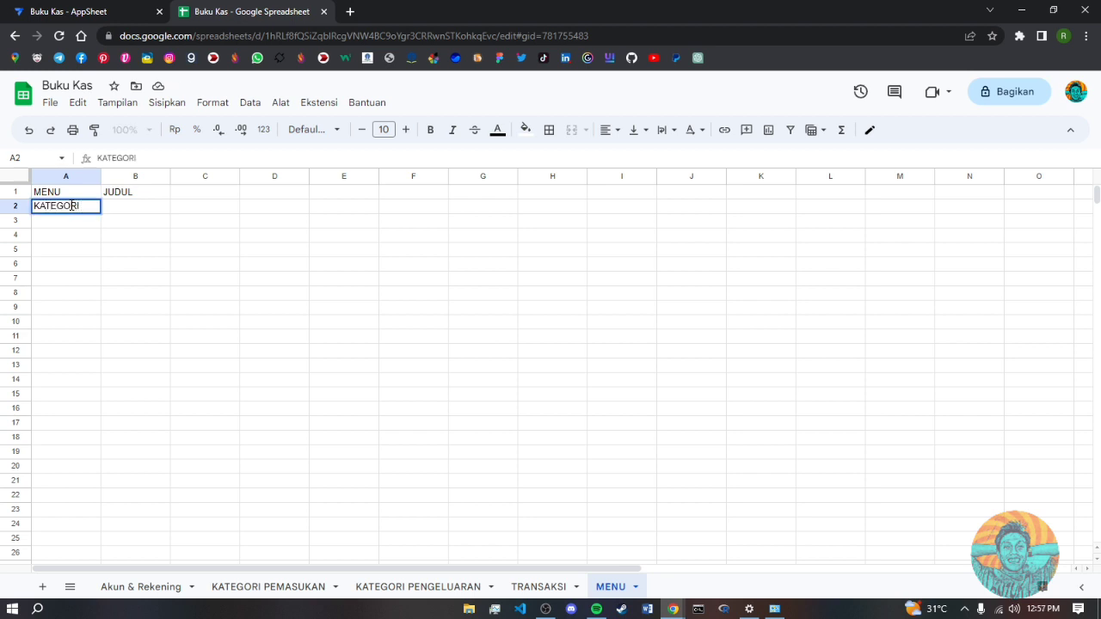
text( PEMASUKAN)
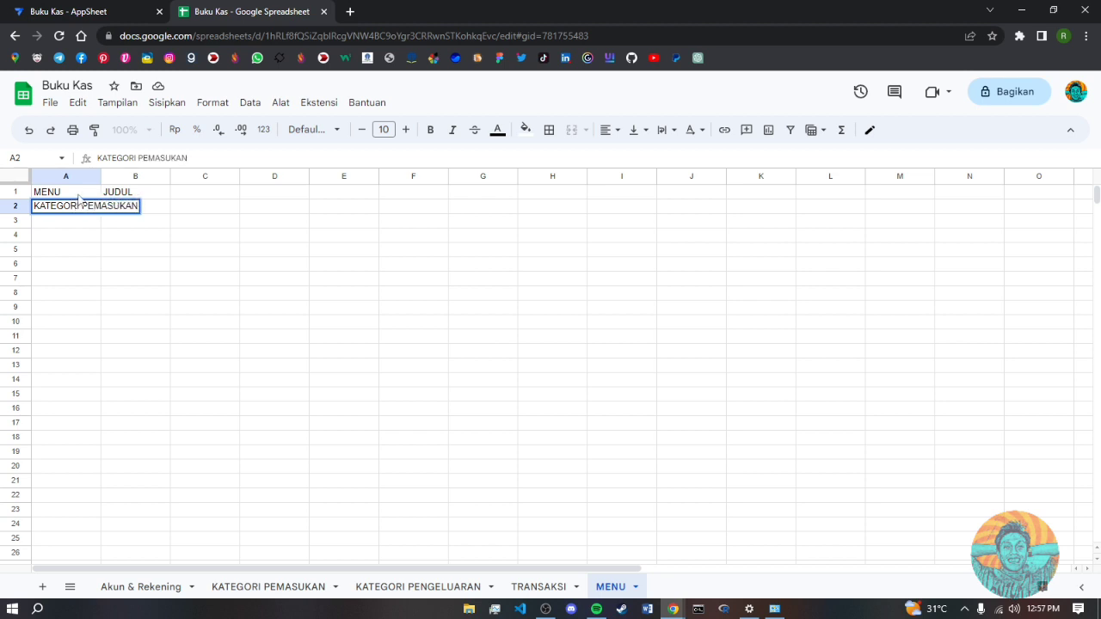
click(114, 267)
drag(100, 176, 176, 176)
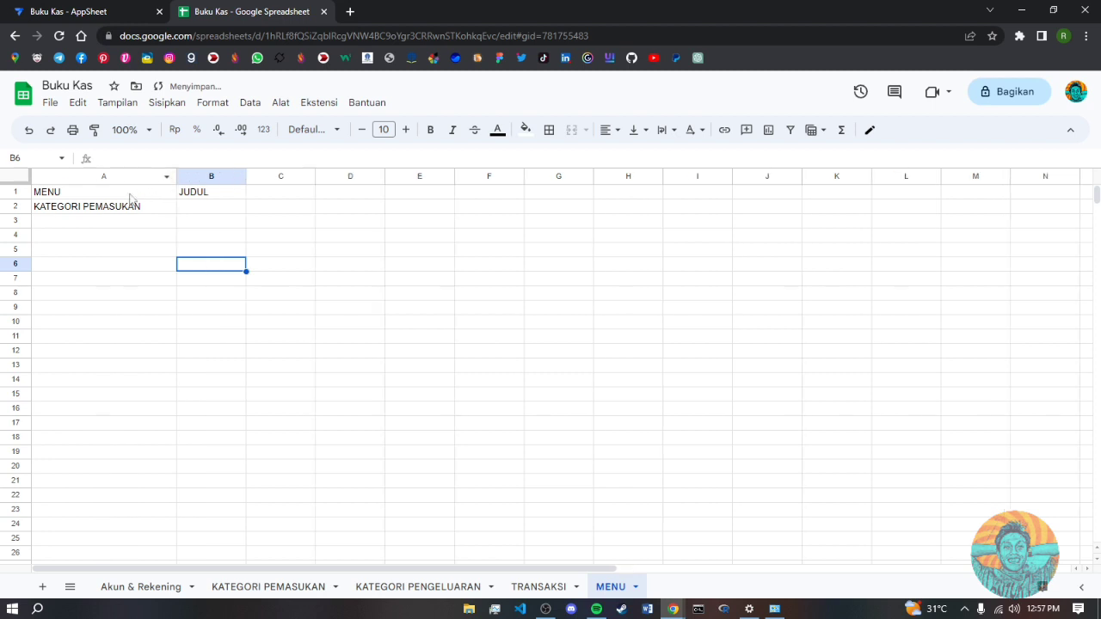
click(86, 223)
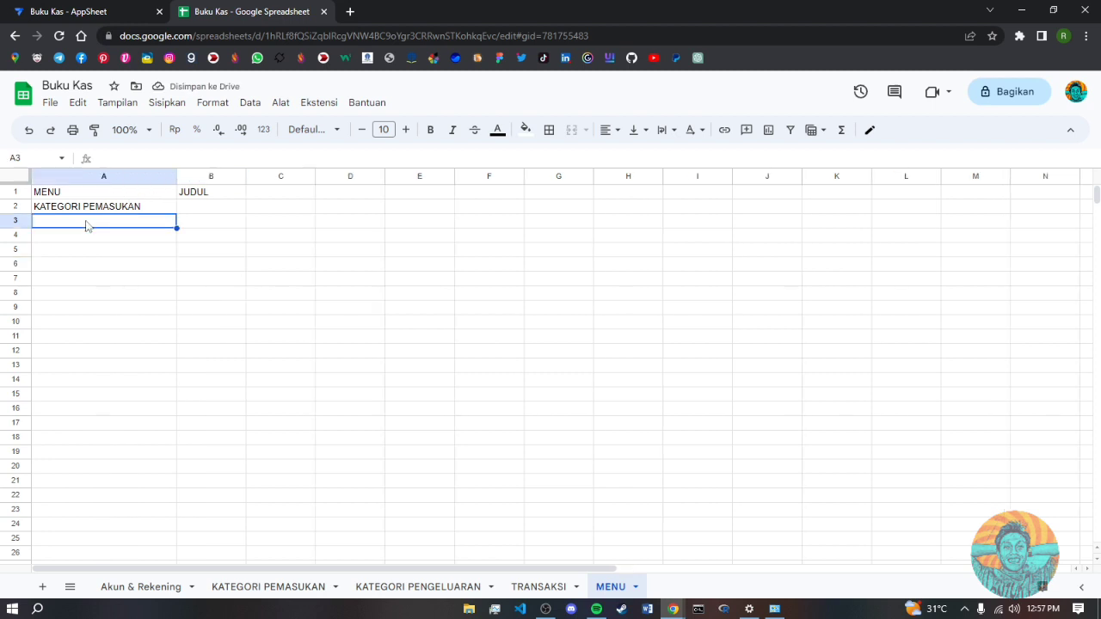
text(AKUN & REKENING)
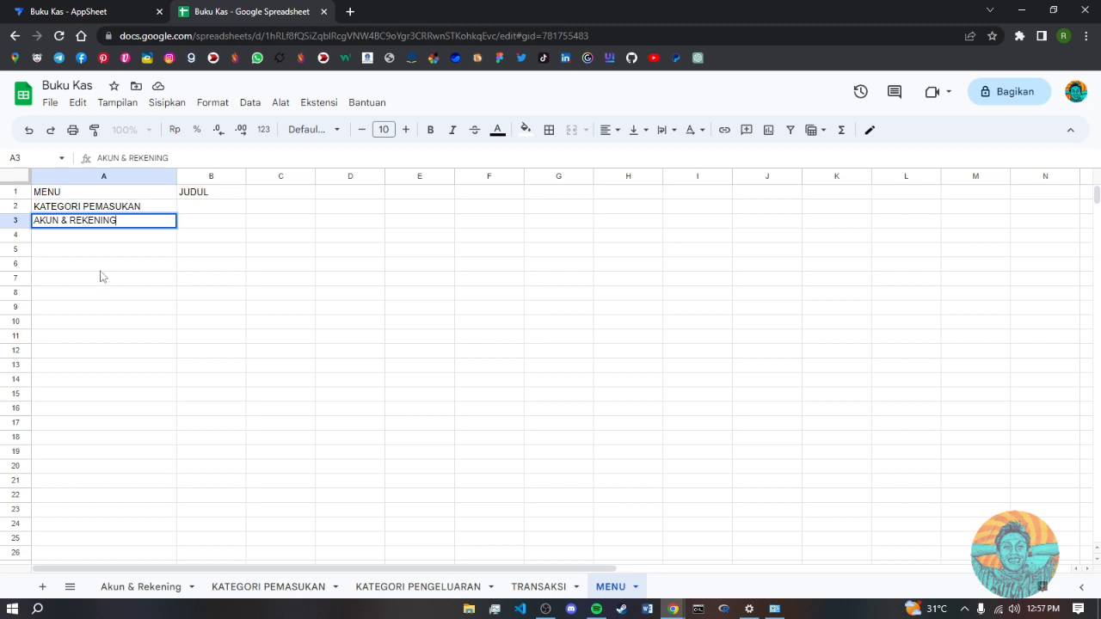
click(103, 266)
- Copy the two menu names from A2:A3 into the JUDUL column at B2
click(107, 240)
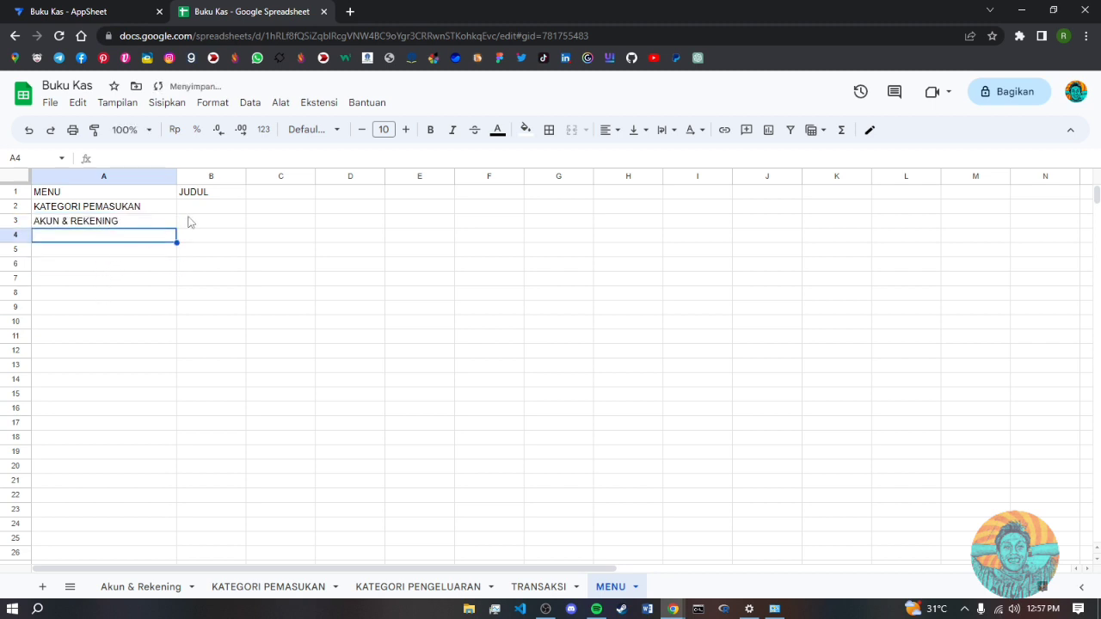
mouse_move(140, 210)
mouse_down()
mouse_move(142, 222)
mouse_move(130, 212)
mouse_up()
click(122, 252)
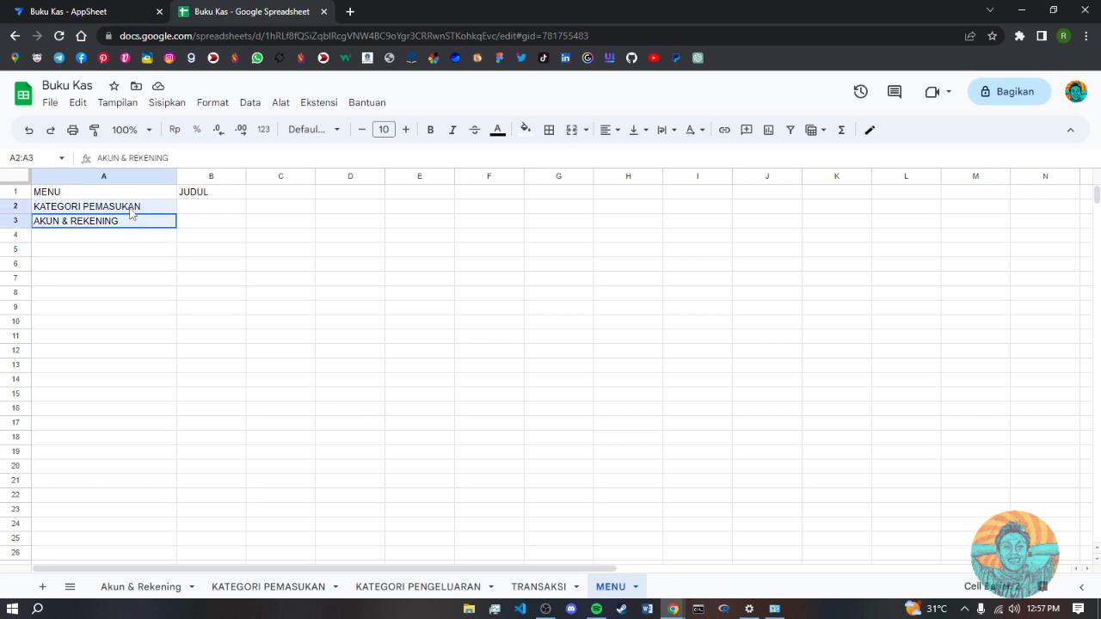
click(130, 217)
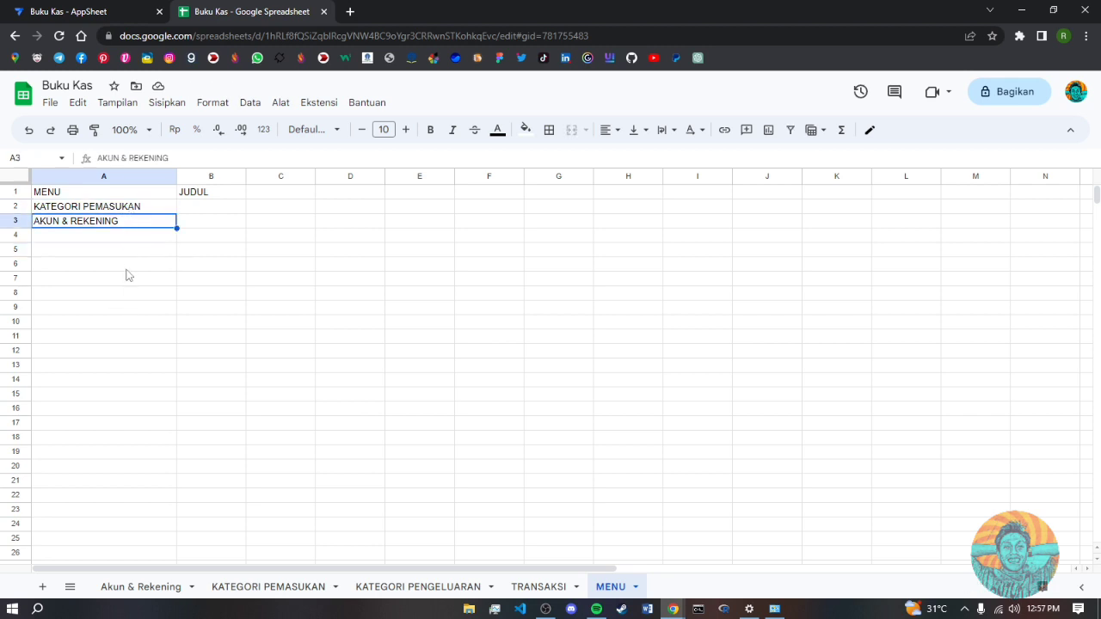
click(131, 211)
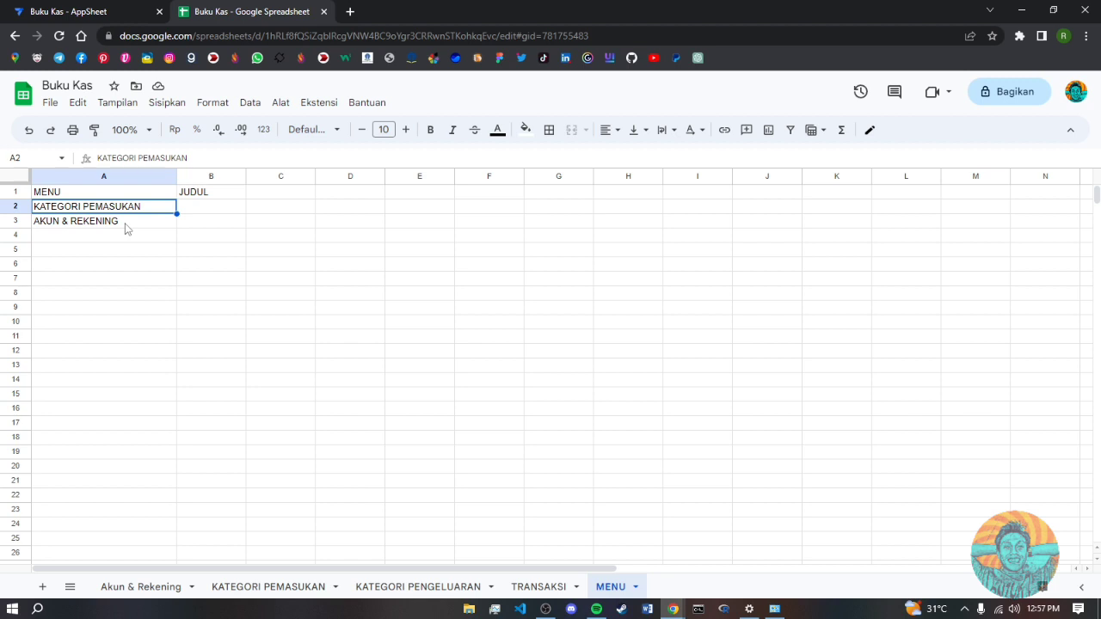
shift+click(125, 228)
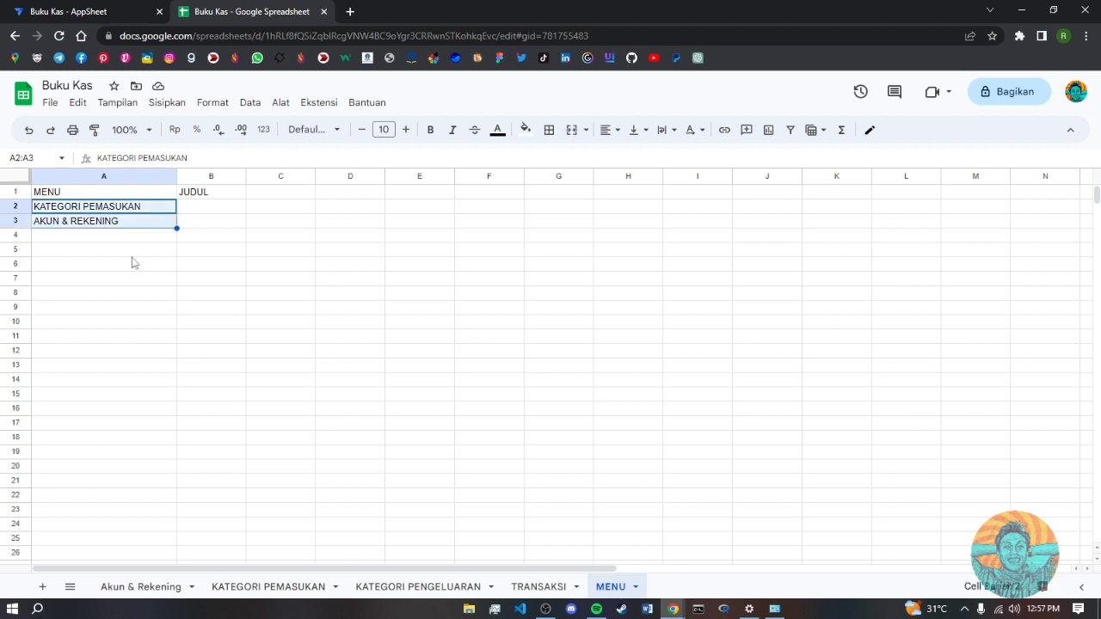
key(ctrl+c)
click(149, 263)
click(205, 215)
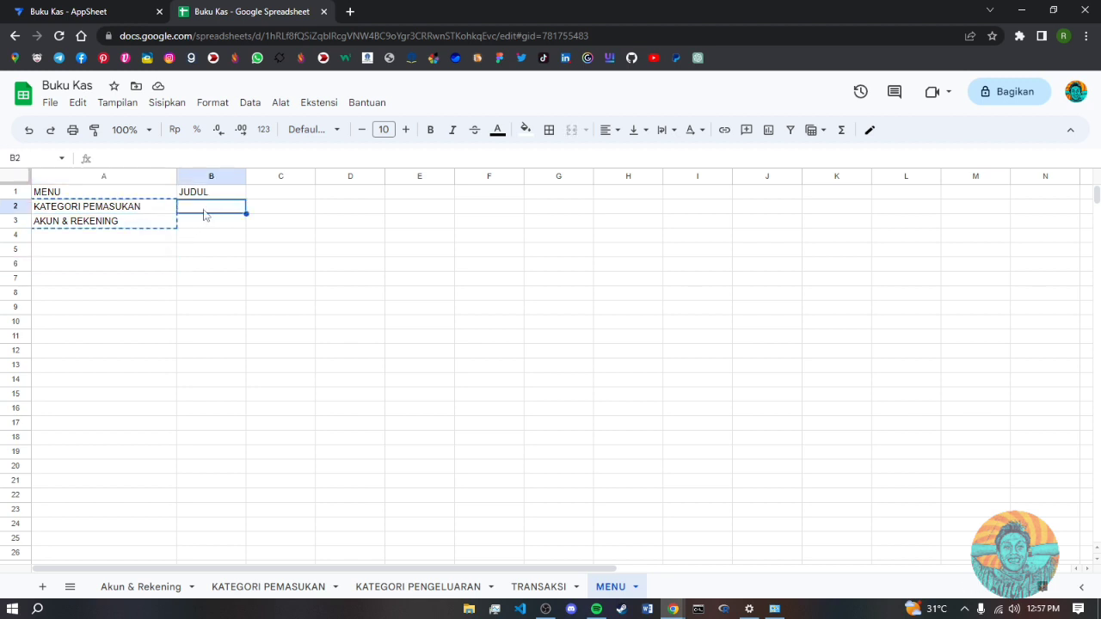
key(ctrl+v)
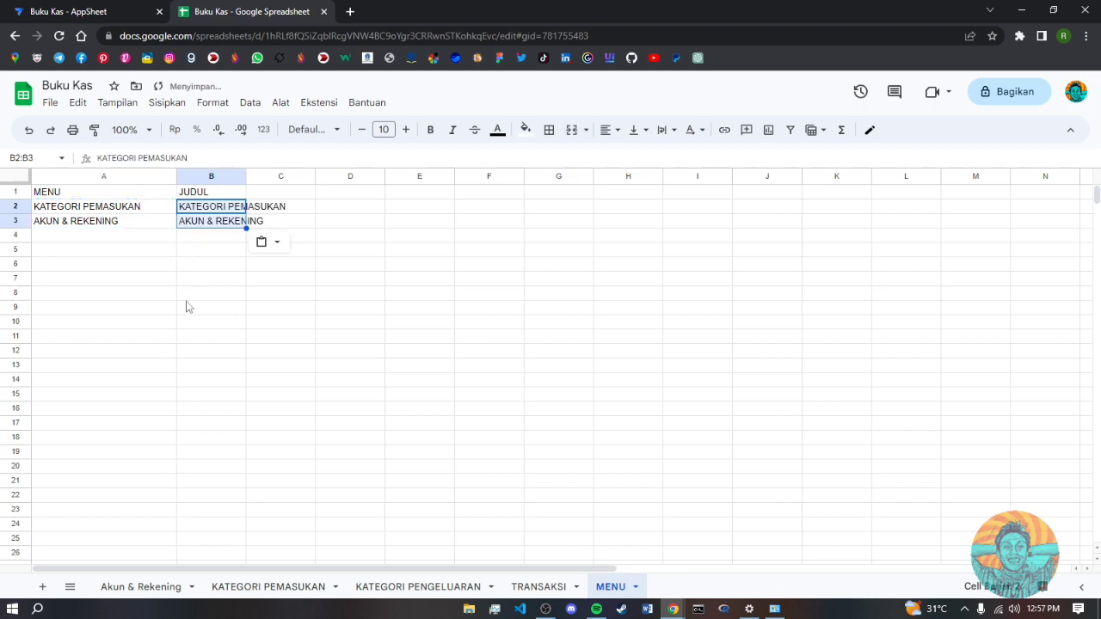
- Widen column B to fit the titles and return to the AppSheet editor
click(191, 293)
drag(246, 176, 293, 176)
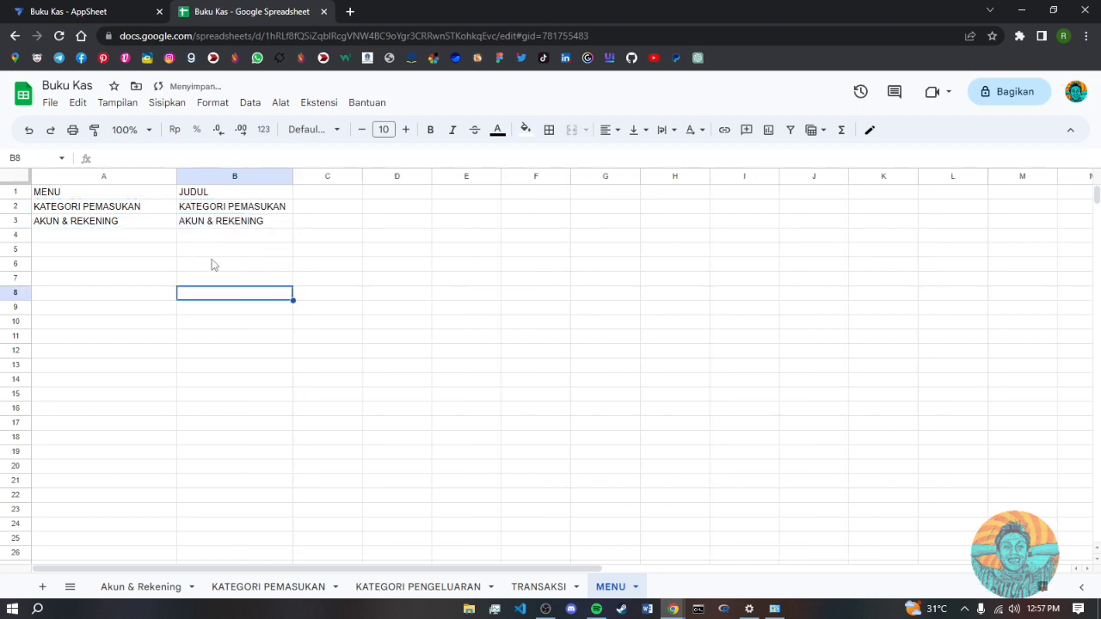
click(154, 261)
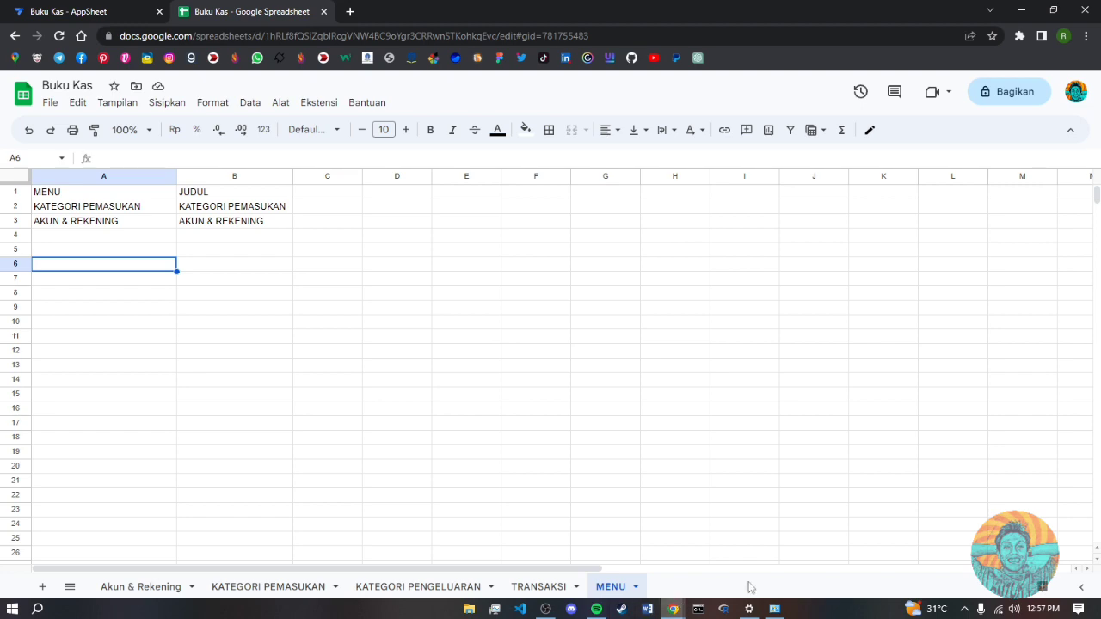
click(103, 12)
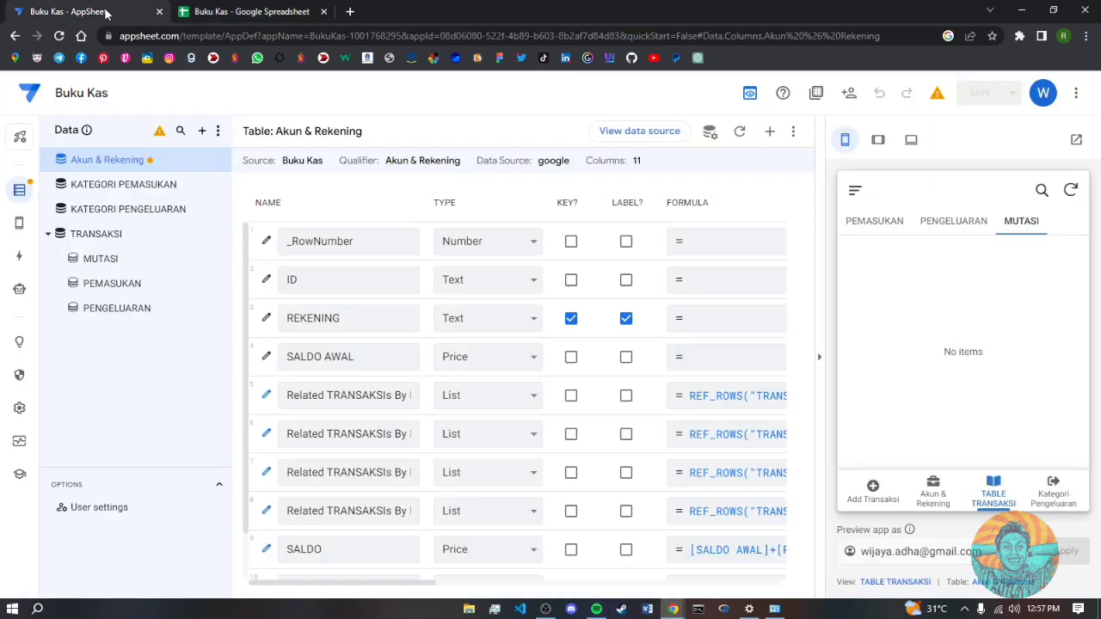
- Add the Buku Kas MENU worksheet as a new read-only table
click(202, 132)
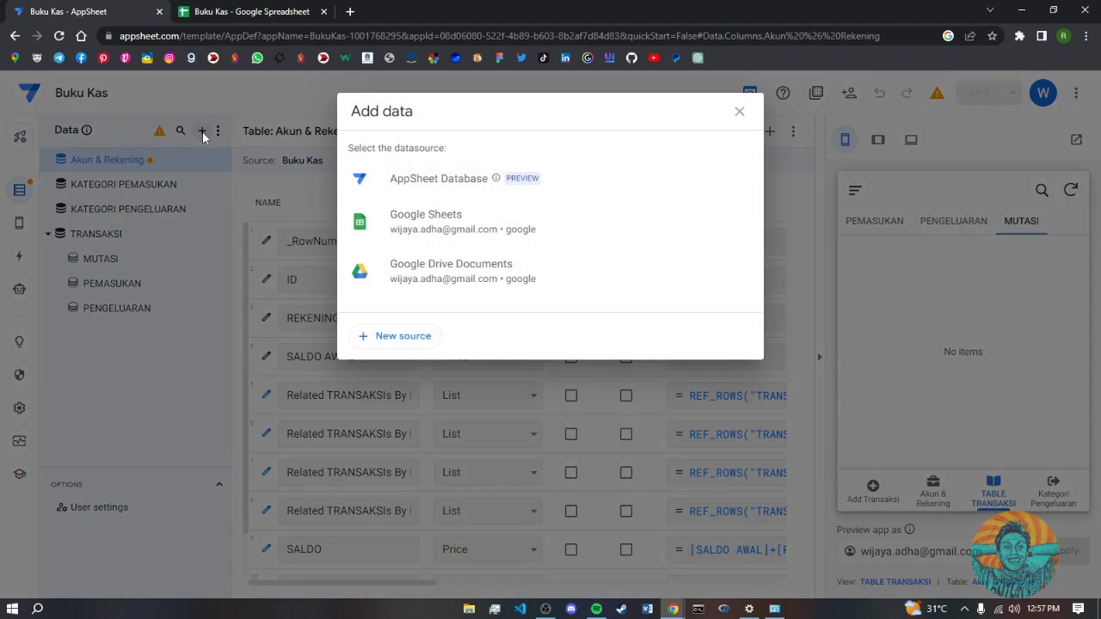
click(442, 223)
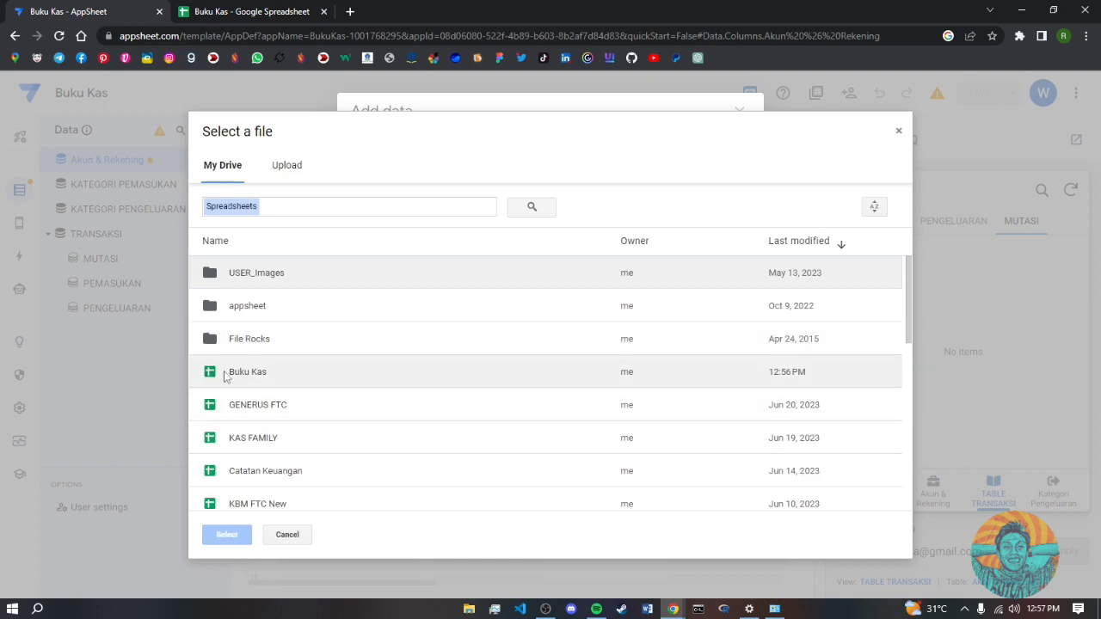
double_click(248, 374)
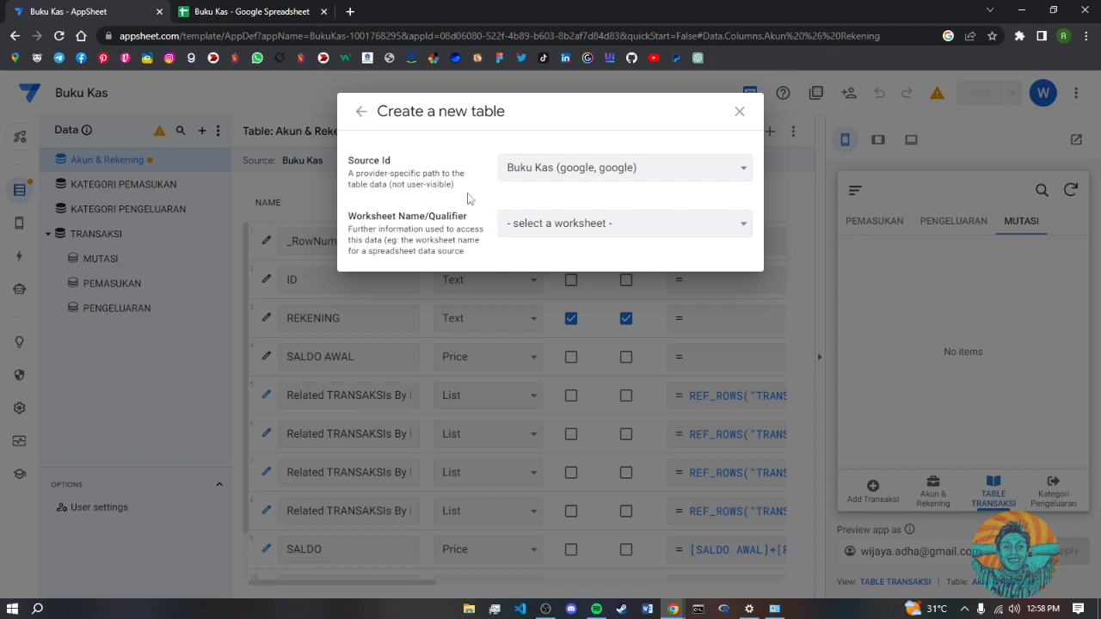
click(572, 224)
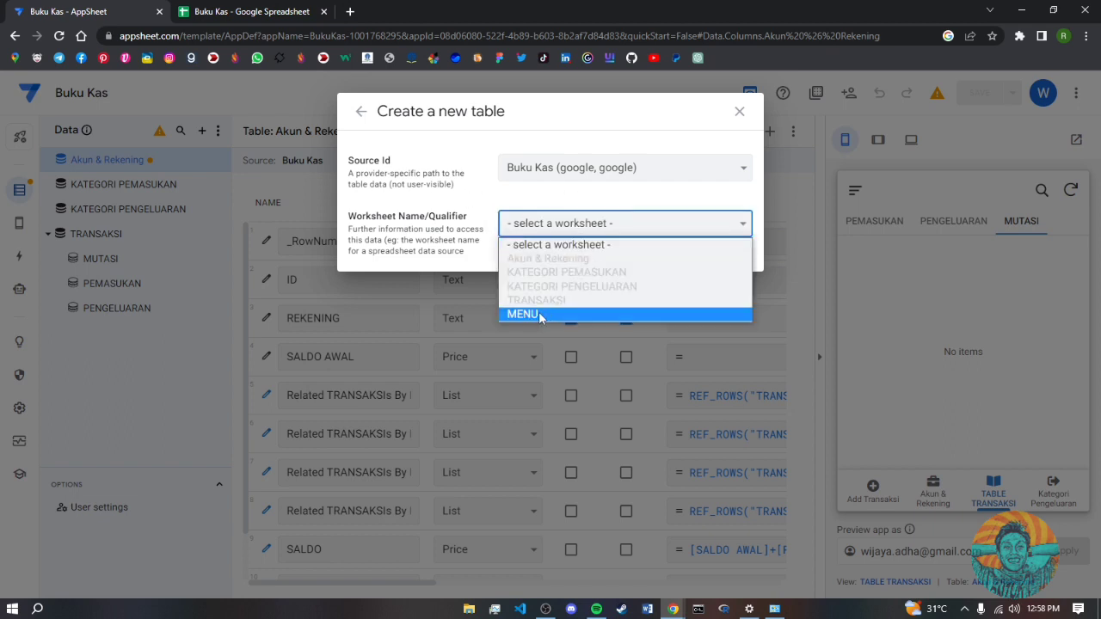
click(538, 312)
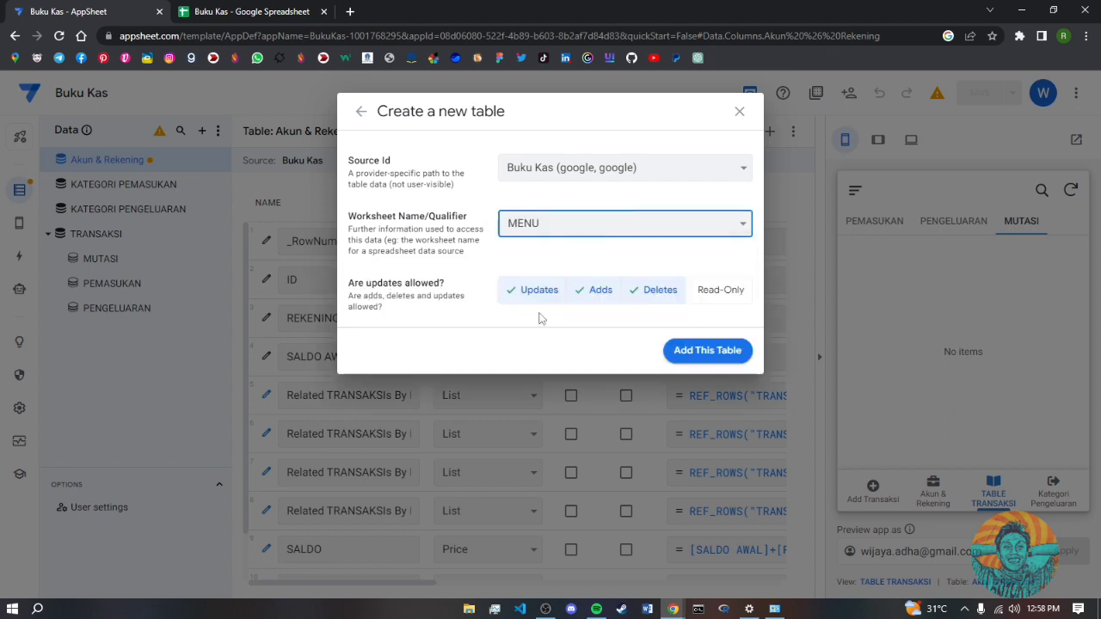
click(726, 292)
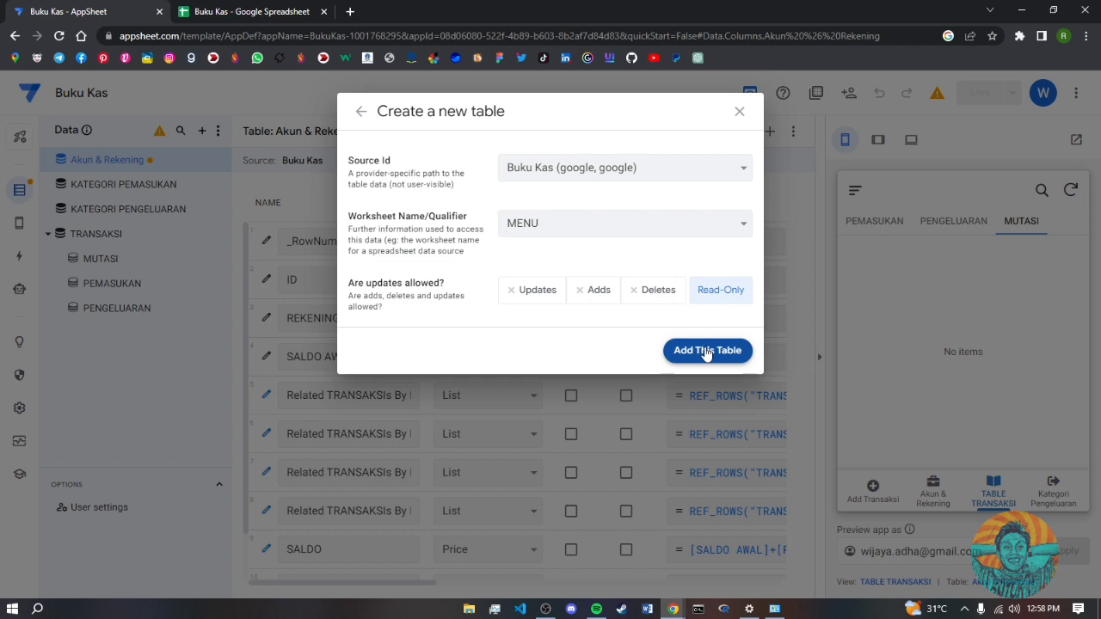
click(705, 351)
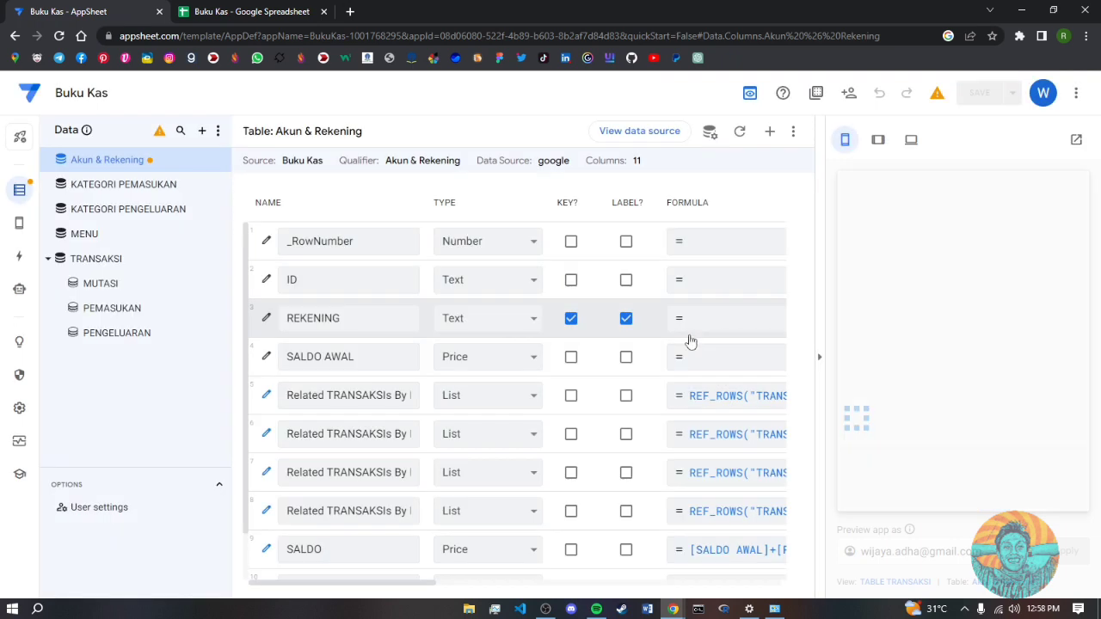
- Make JUDUL the MENU table's label column and save the app
click(101, 239)
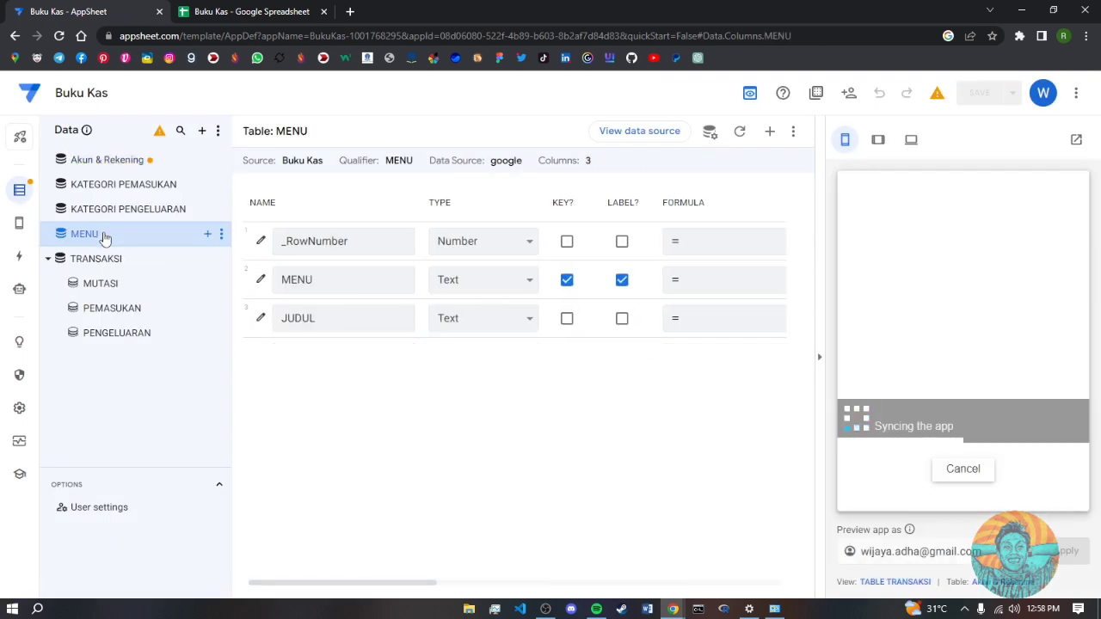
click(623, 282)
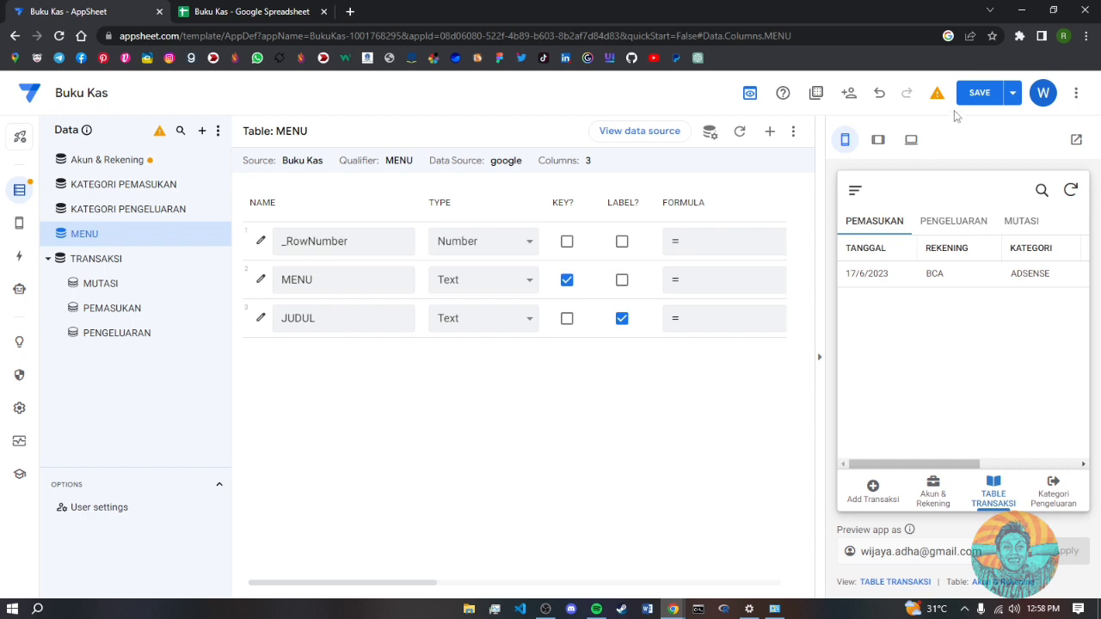
click(978, 92)
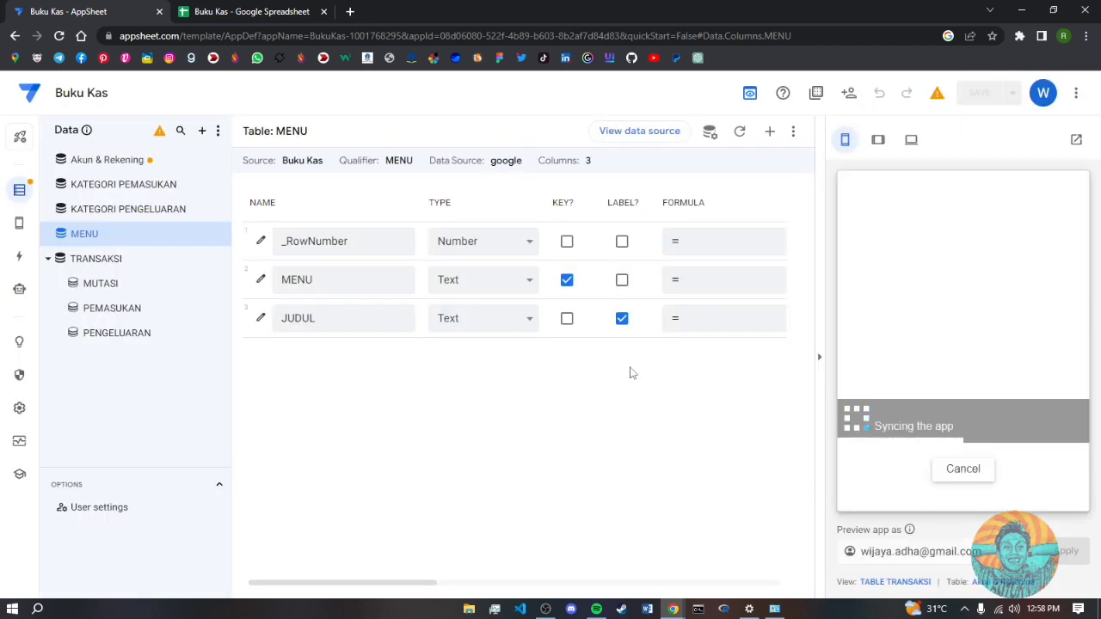
click(19, 223)
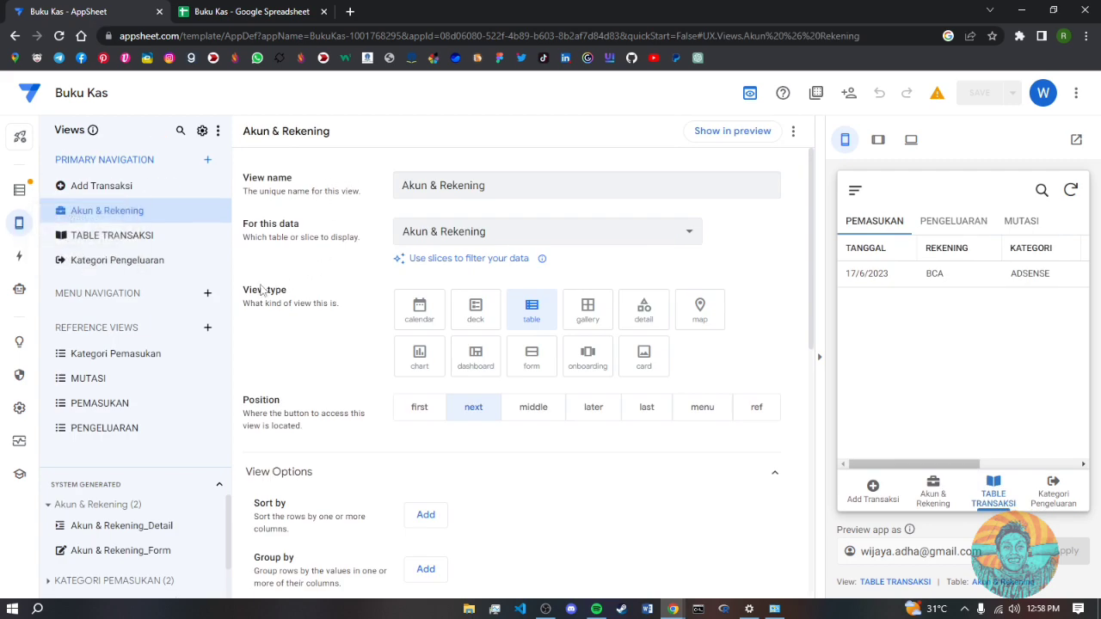
- Create a new view named MENU for the MENU table, displayed as a gallery
click(206, 163)
click(389, 440)
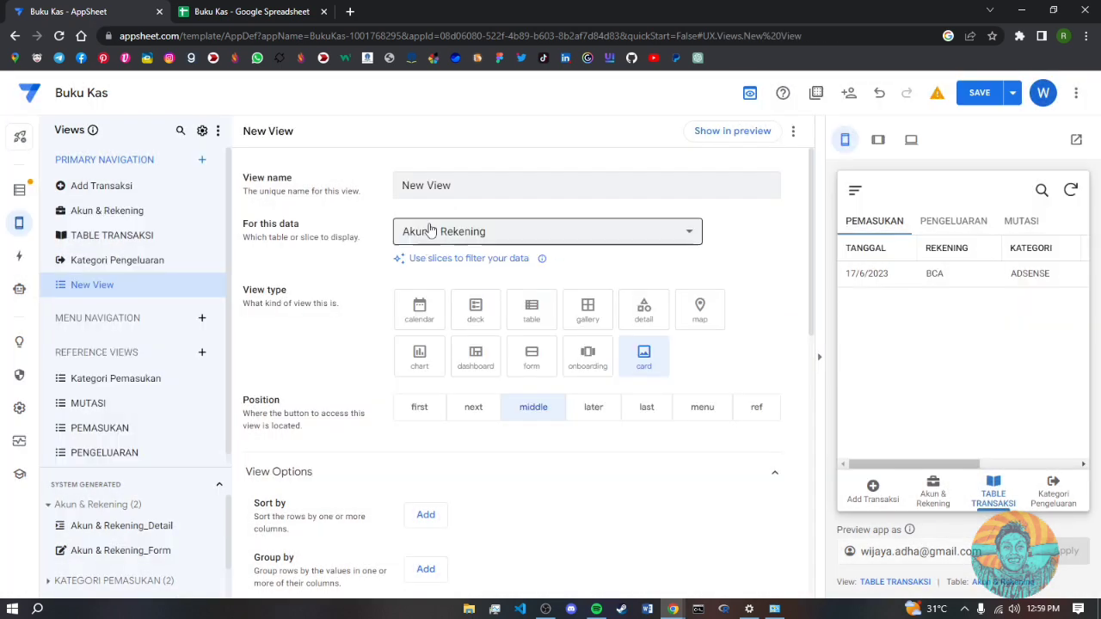
click(452, 184)
drag(452, 184, 388, 185)
text(MENU)
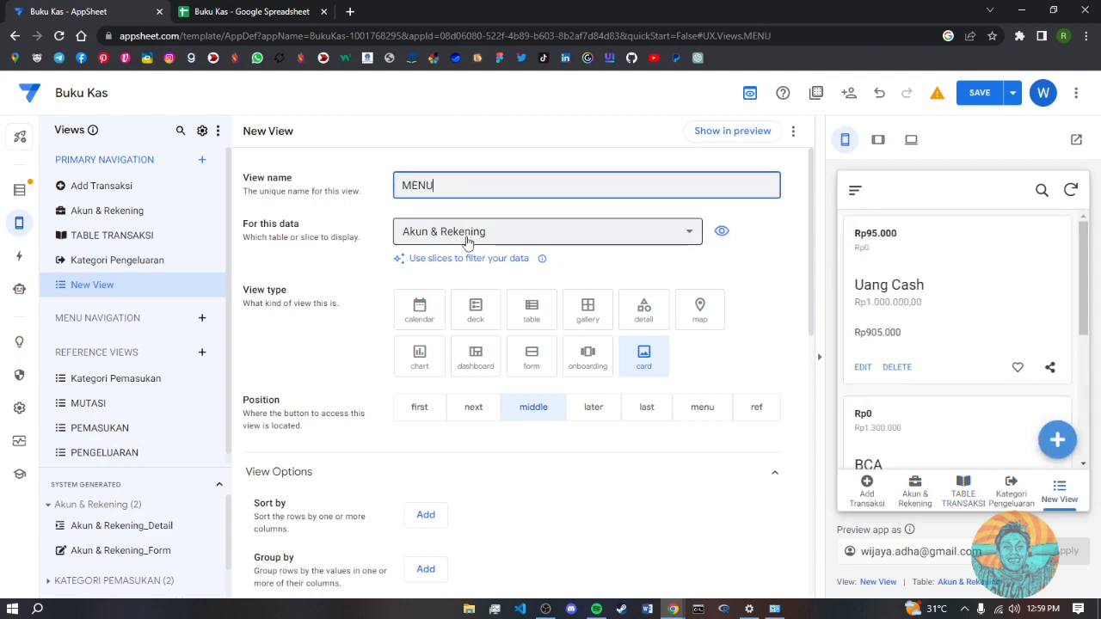
click(467, 232)
click(430, 445)
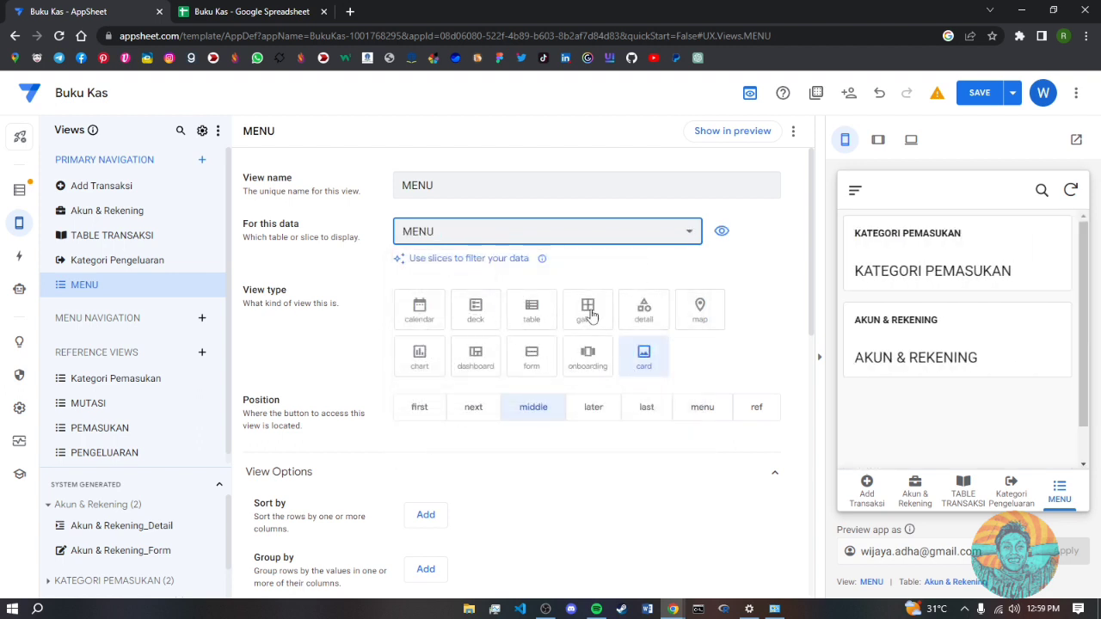
click(588, 313)
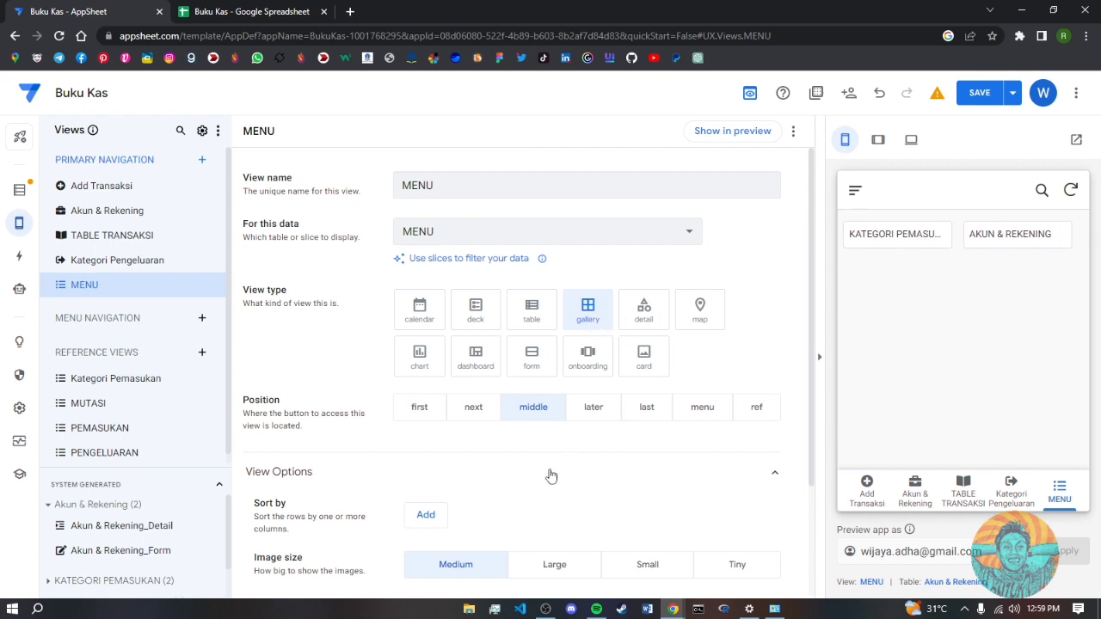
- Set the gallery image size to Large and save
scroll(555, 481, down, 1)
click(556, 496)
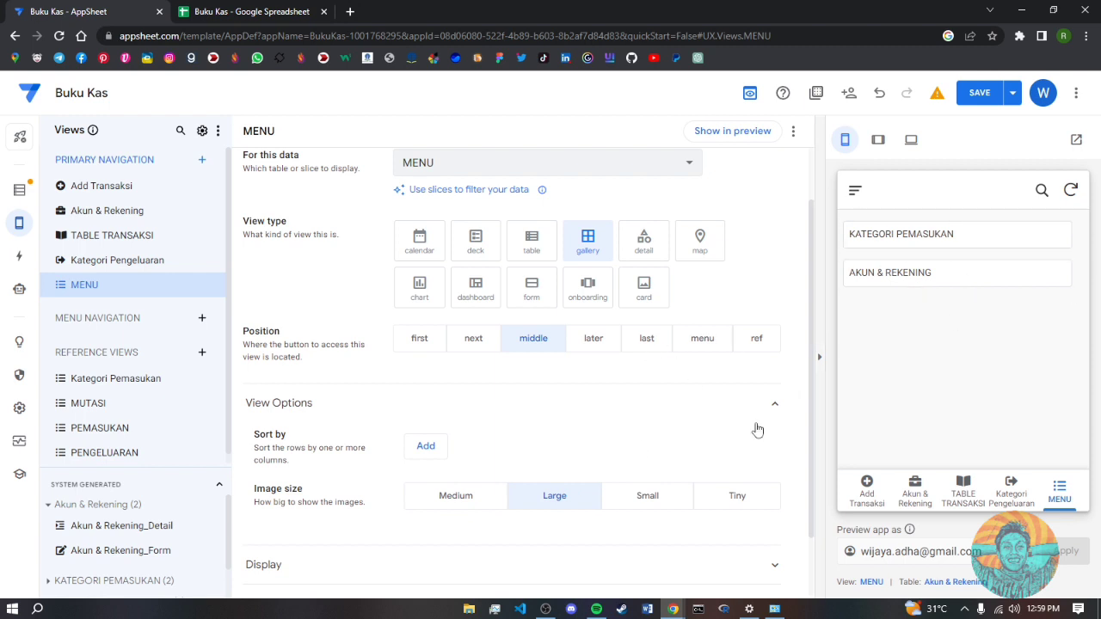
scroll(572, 481, down, 1)
scroll(574, 487, up, 2)
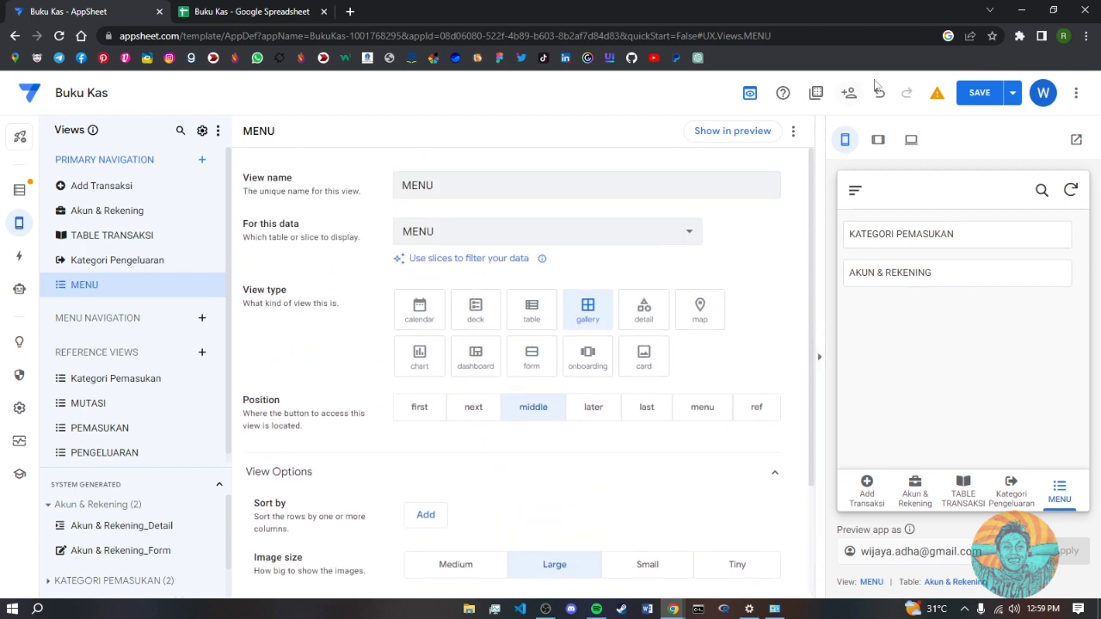
click(980, 93)
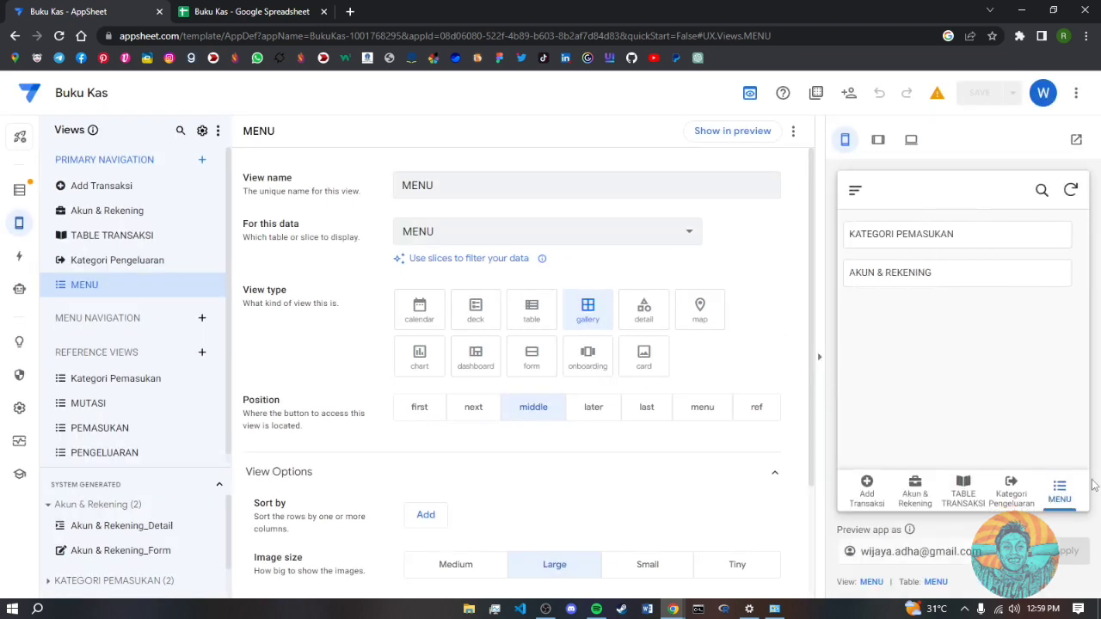
- Open KATEGORI PEMASUKAN in the preview, then return to the MENU view
click(950, 237)
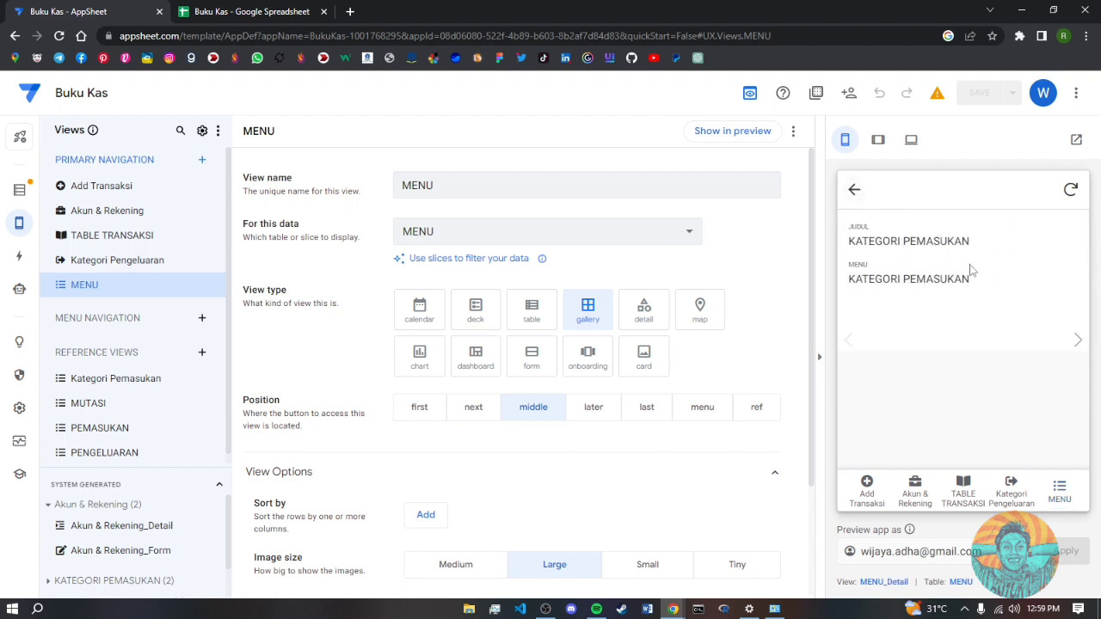
click(852, 190)
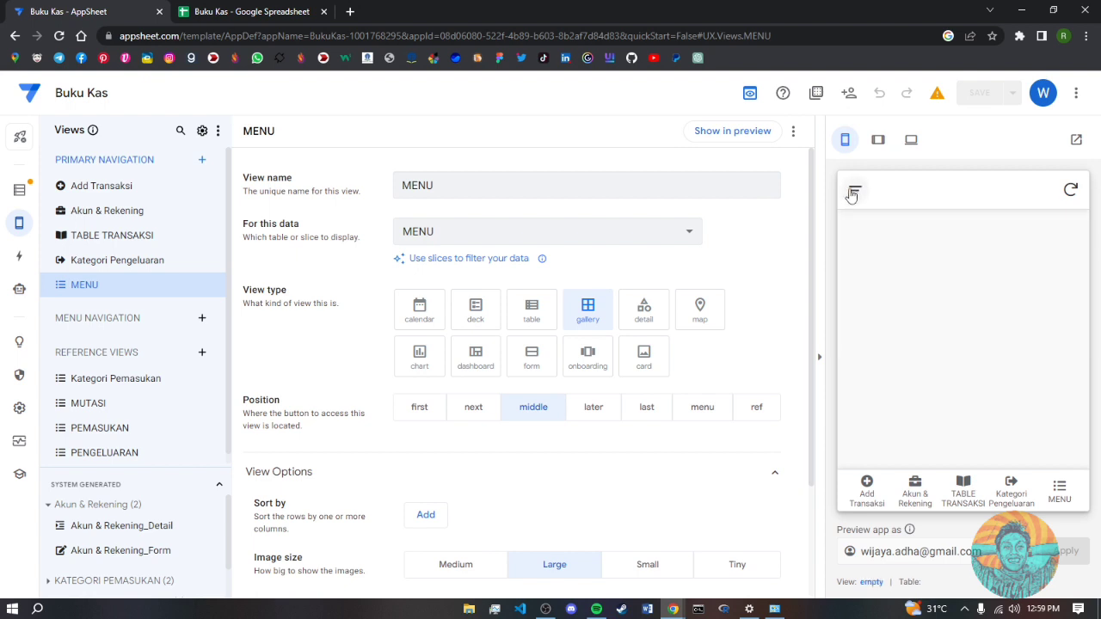
click(1059, 490)
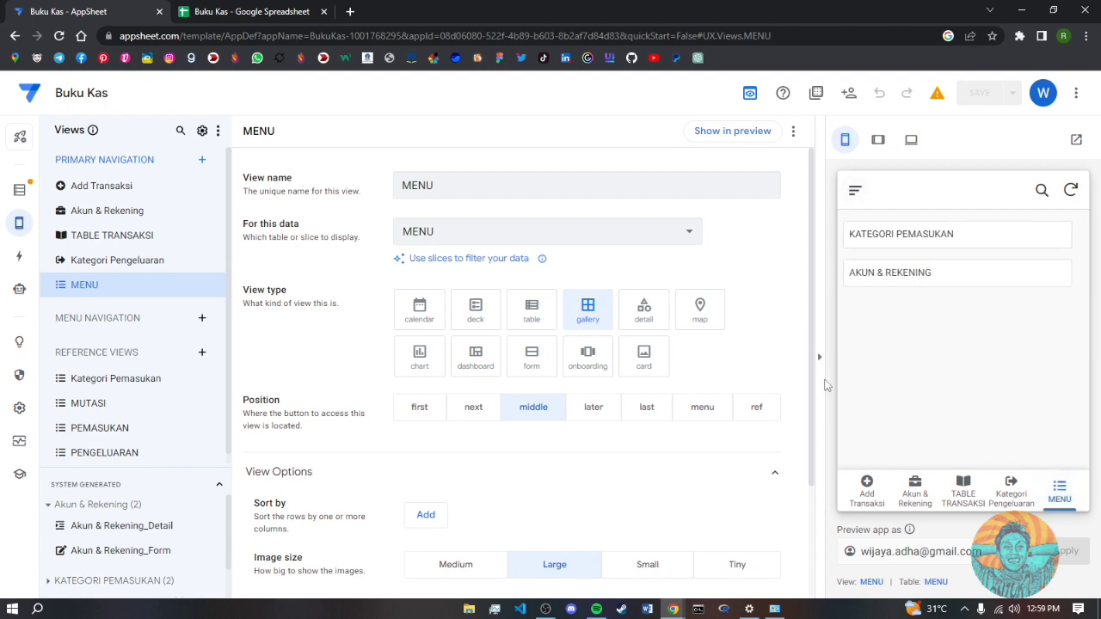
scroll(748, 410, down, 2)
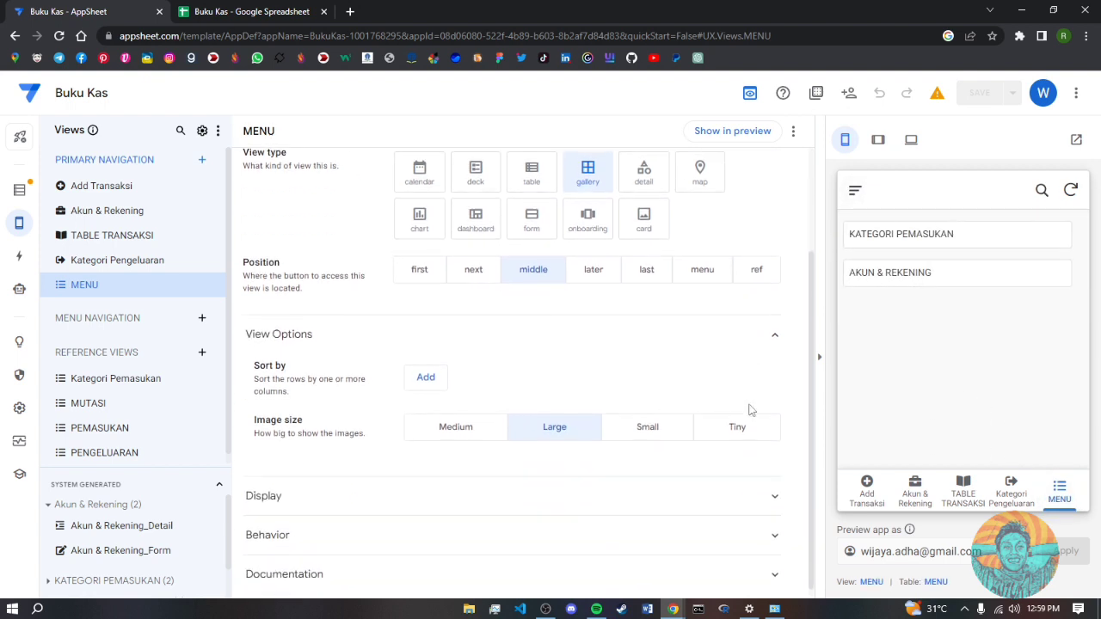
- Choose the grip-horizontal icon under the MENU view's Display settings and save
click(776, 488)
scroll(646, 520, down, 2)
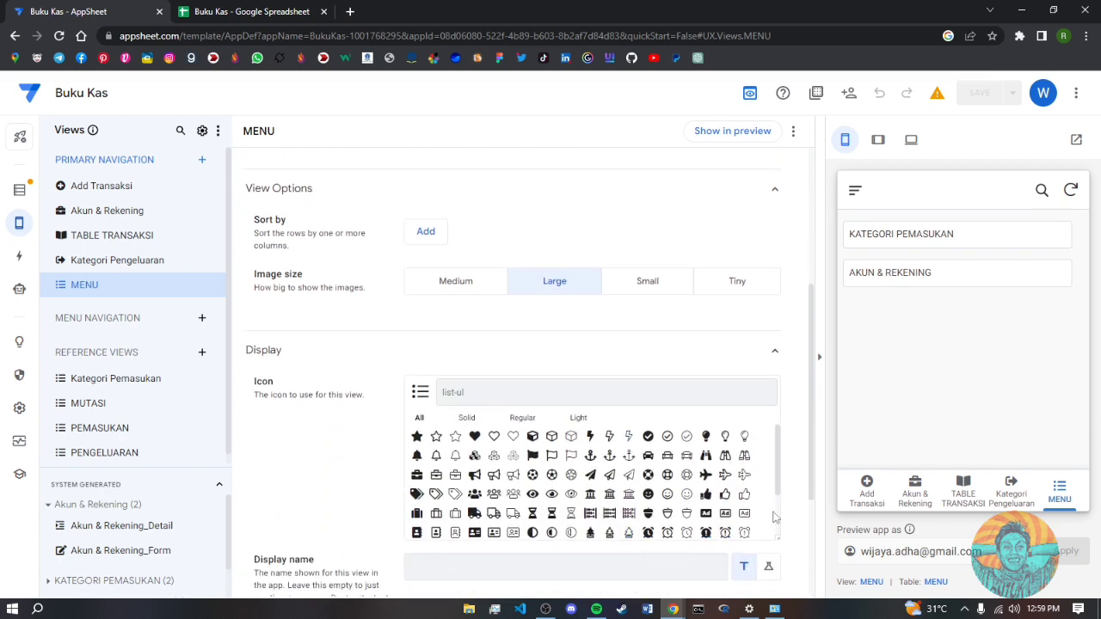
scroll(778, 441, down, 5)
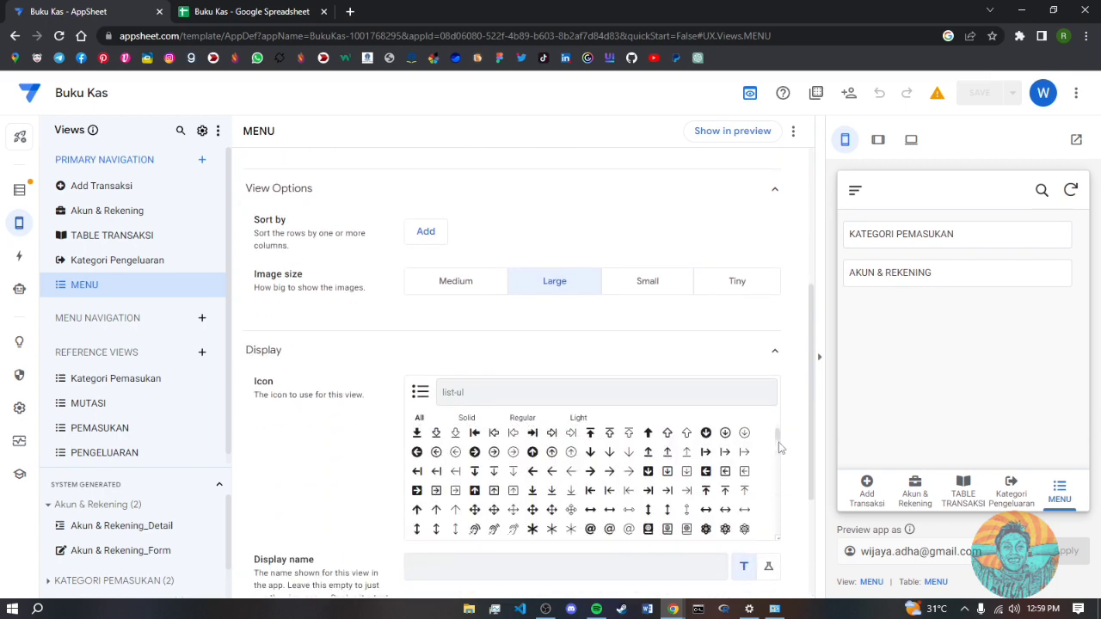
scroll(781, 437, up, 5)
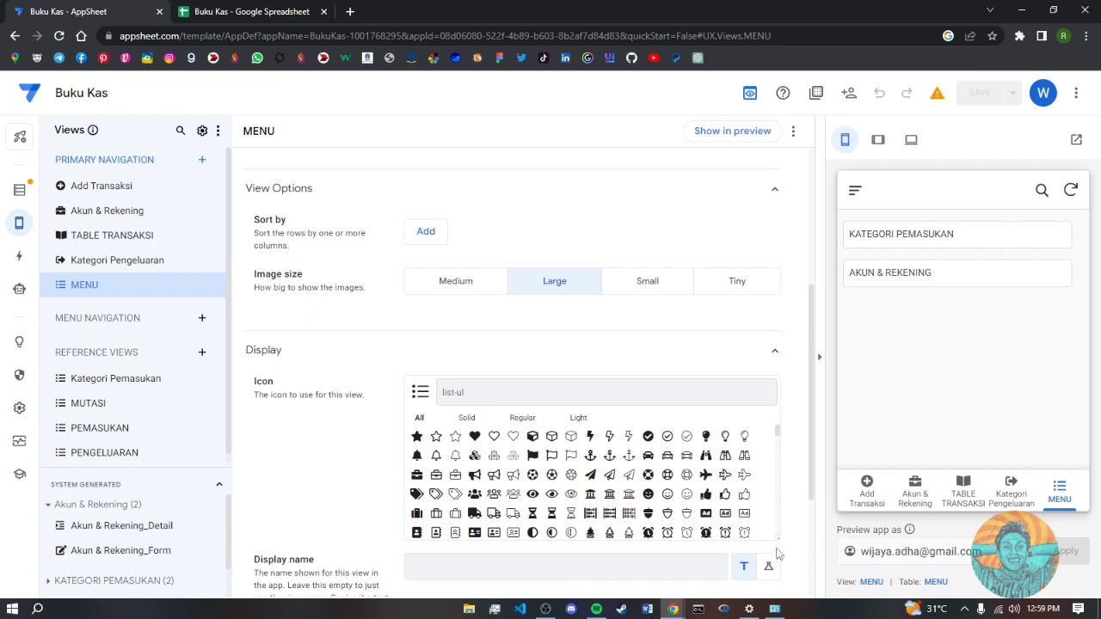
scroll(759, 516, down, 2)
click(726, 509)
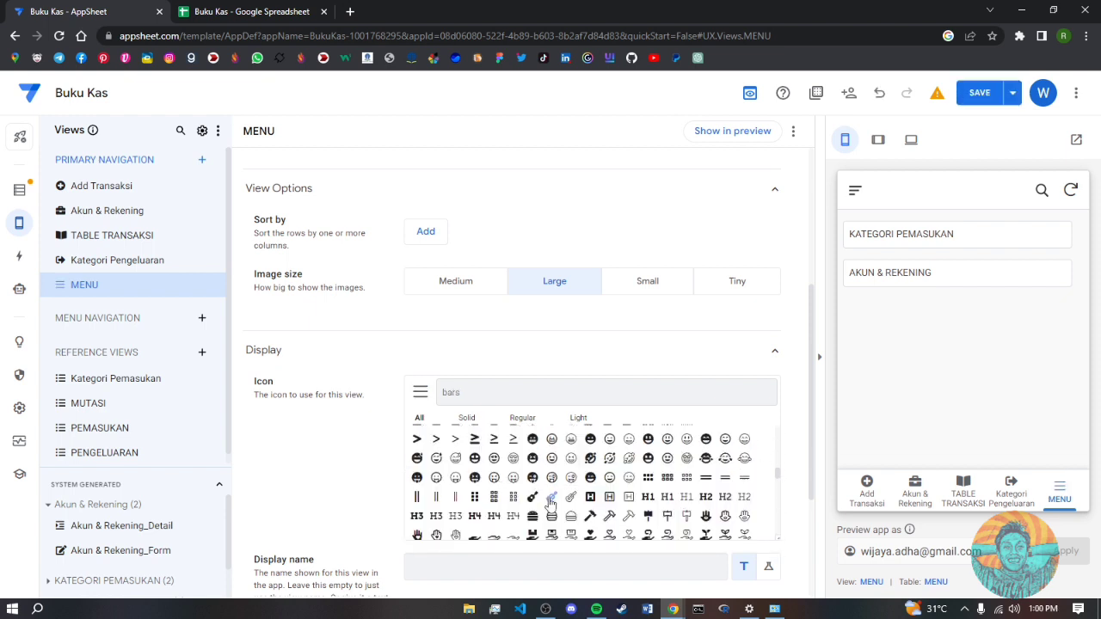
click(686, 479)
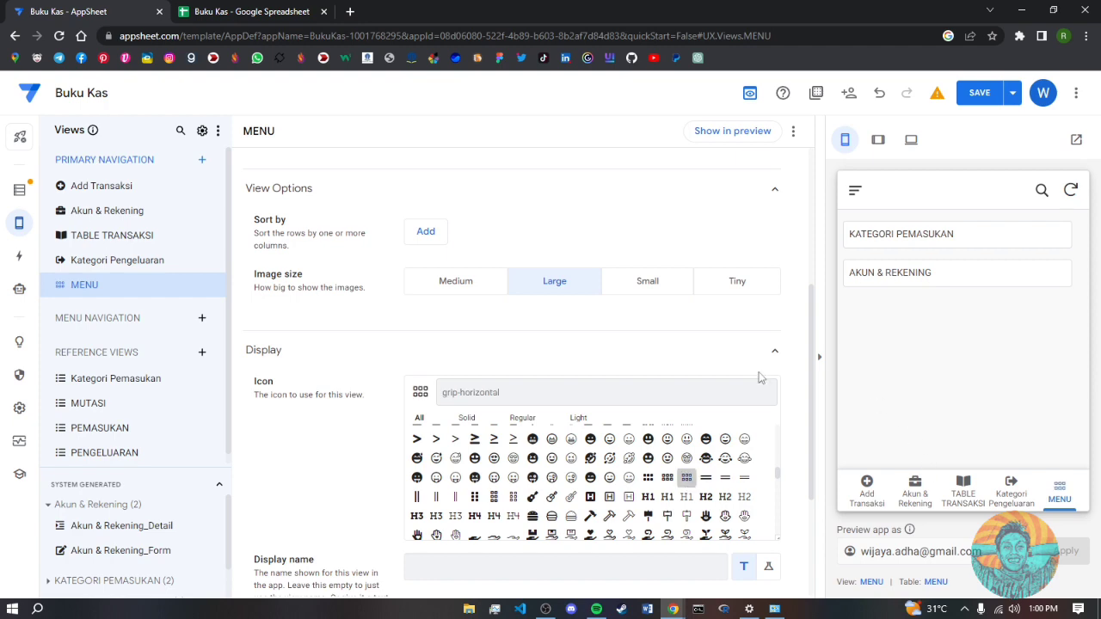
click(971, 92)
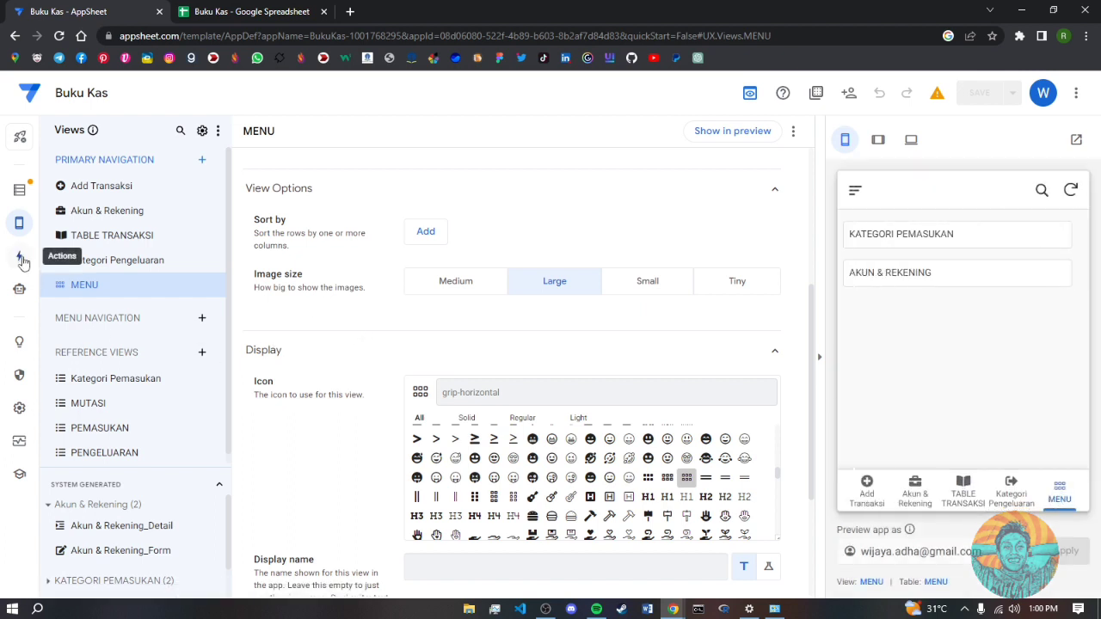
- Create a new blank action and name it MENU SAYA
click(21, 258)
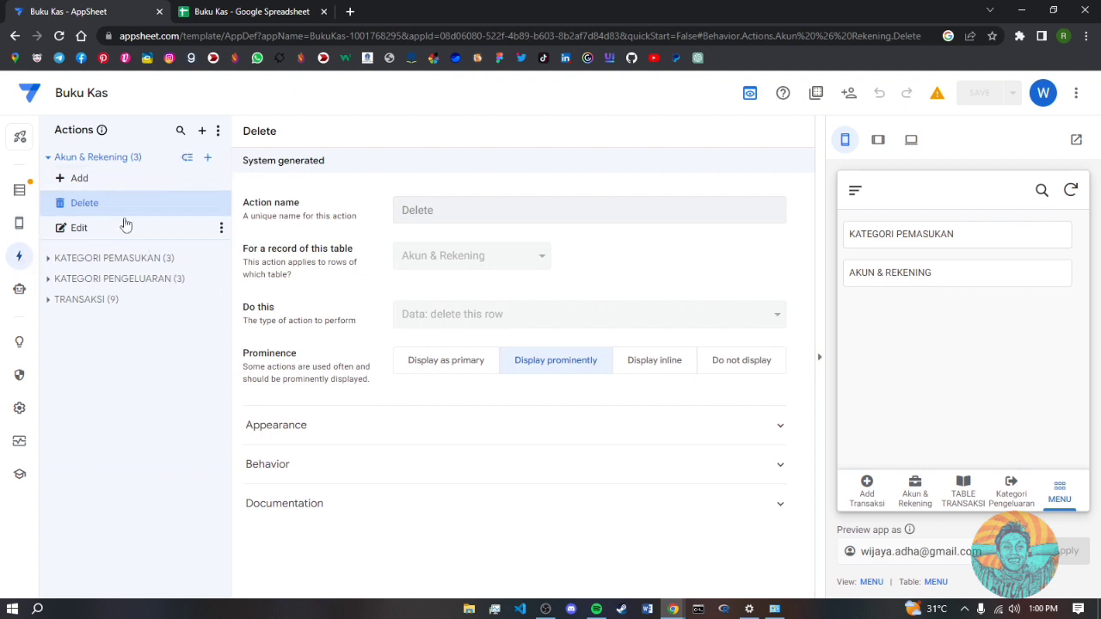
click(20, 260)
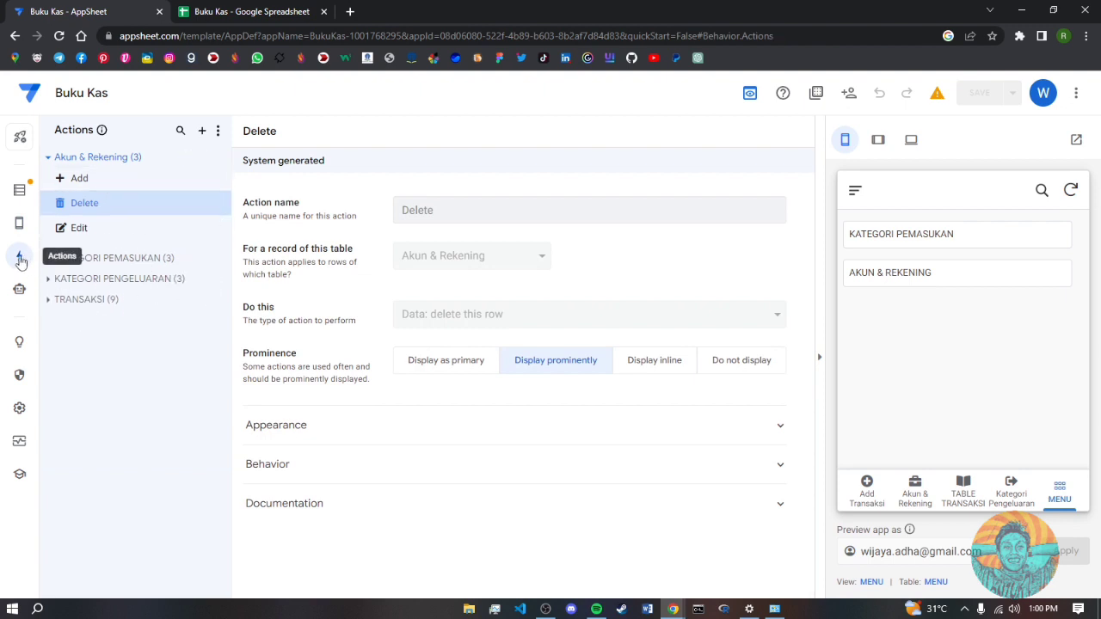
click(202, 131)
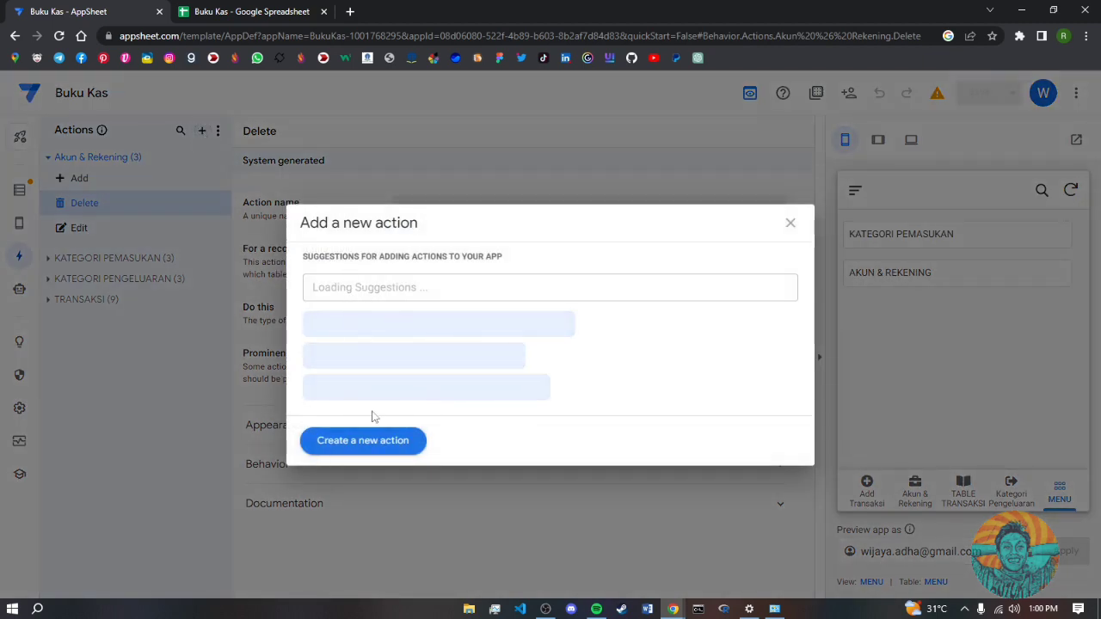
click(364, 442)
click(479, 214)
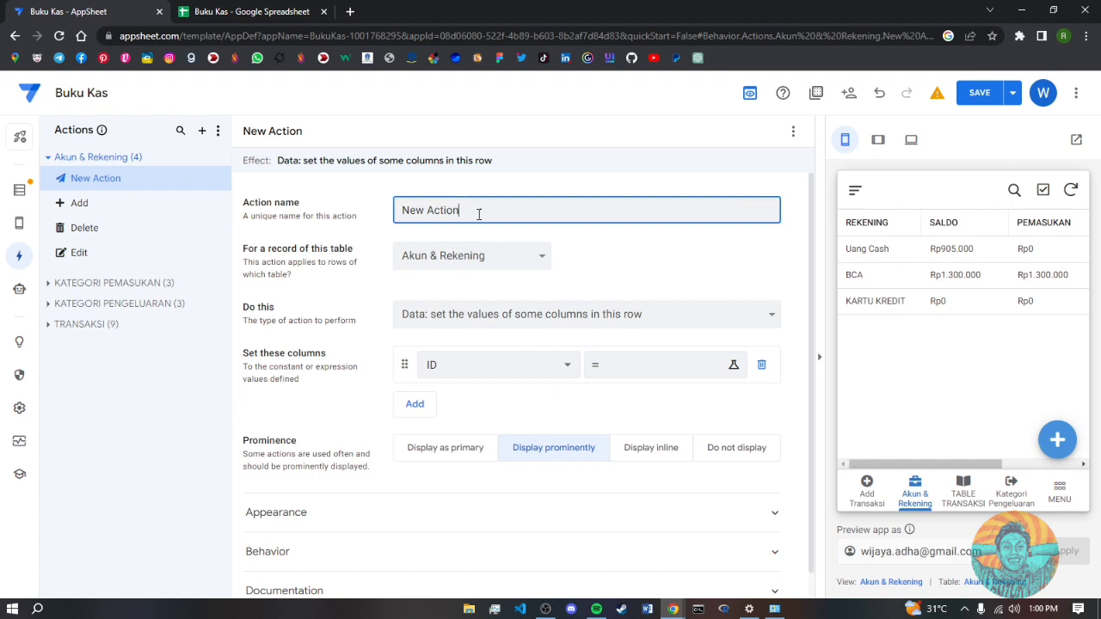
drag(479, 214, 378, 215)
text(MENU SAYA)
- Apply the action to the MENU table with 'App: go to another view within this app'
click(437, 256)
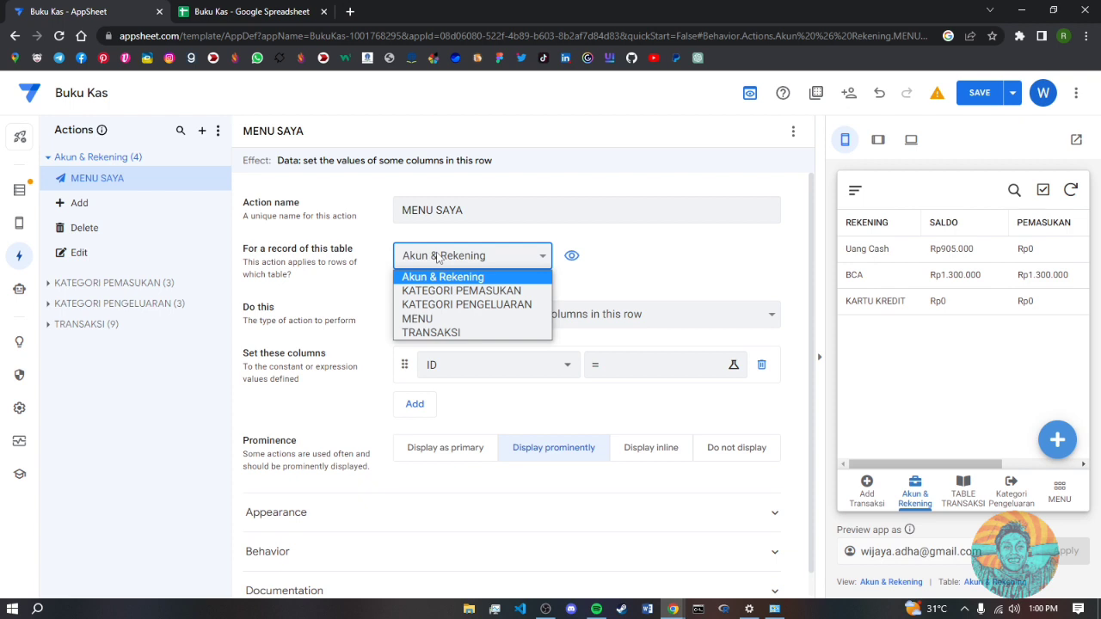
click(435, 324)
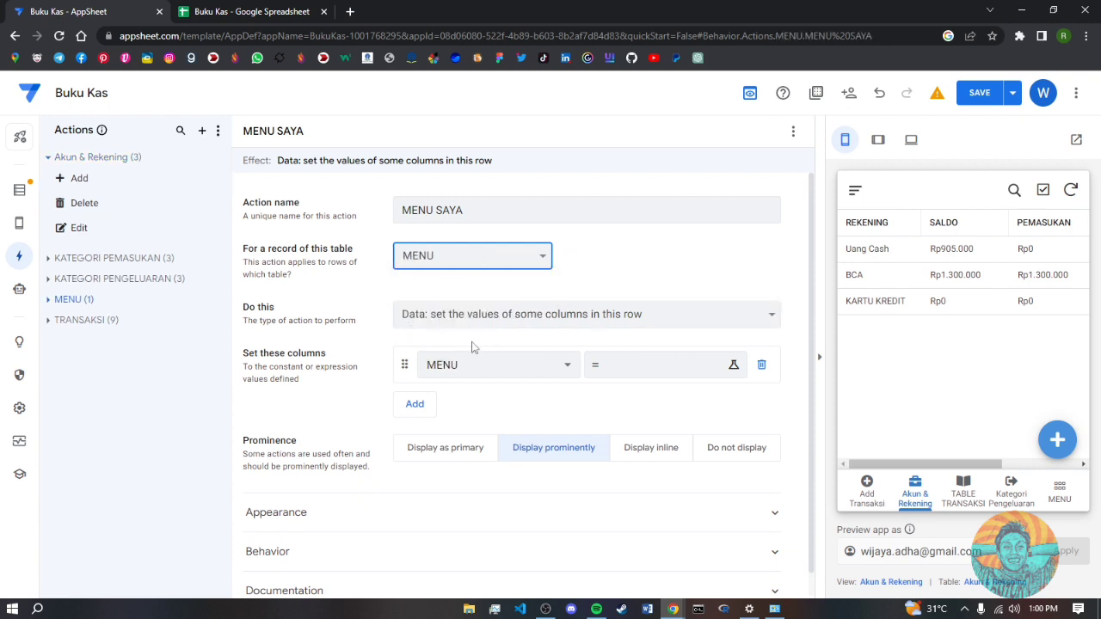
click(495, 323)
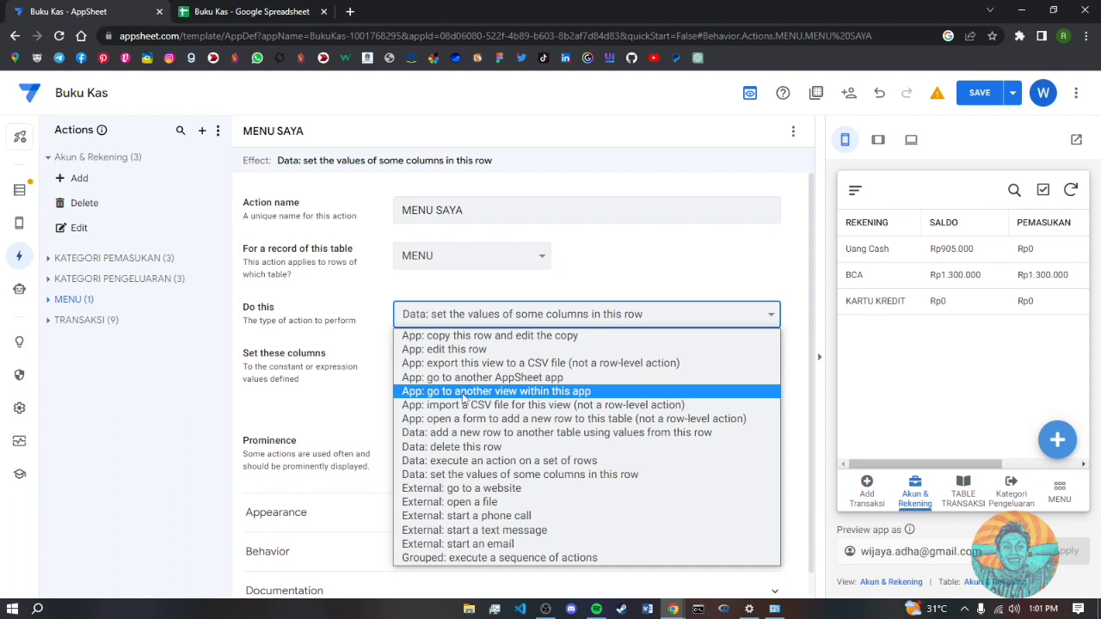
click(465, 396)
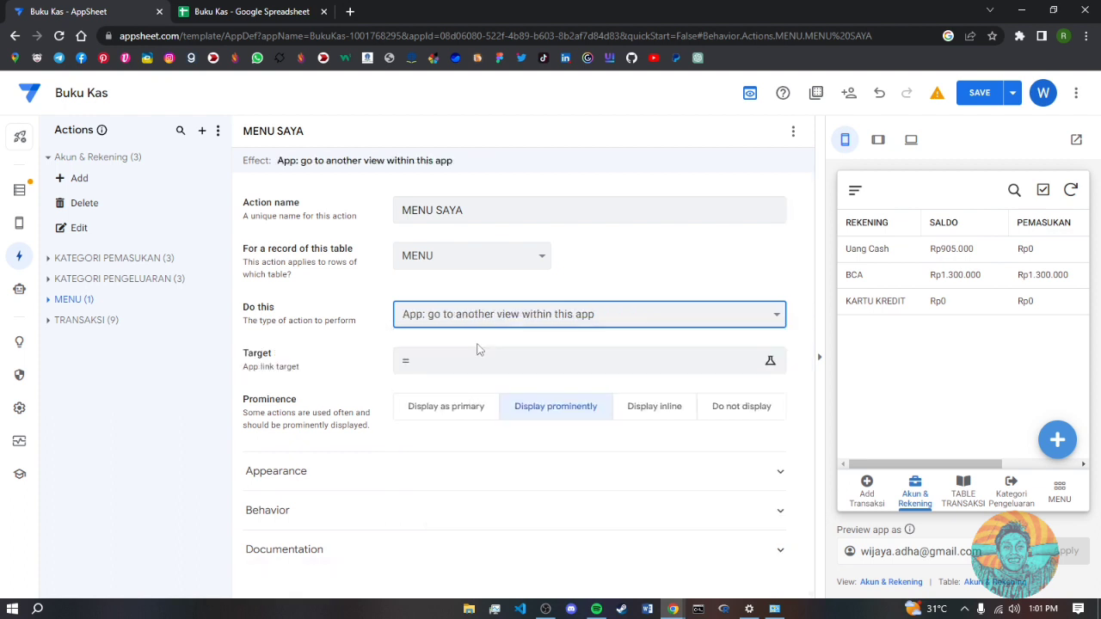
click(472, 367)
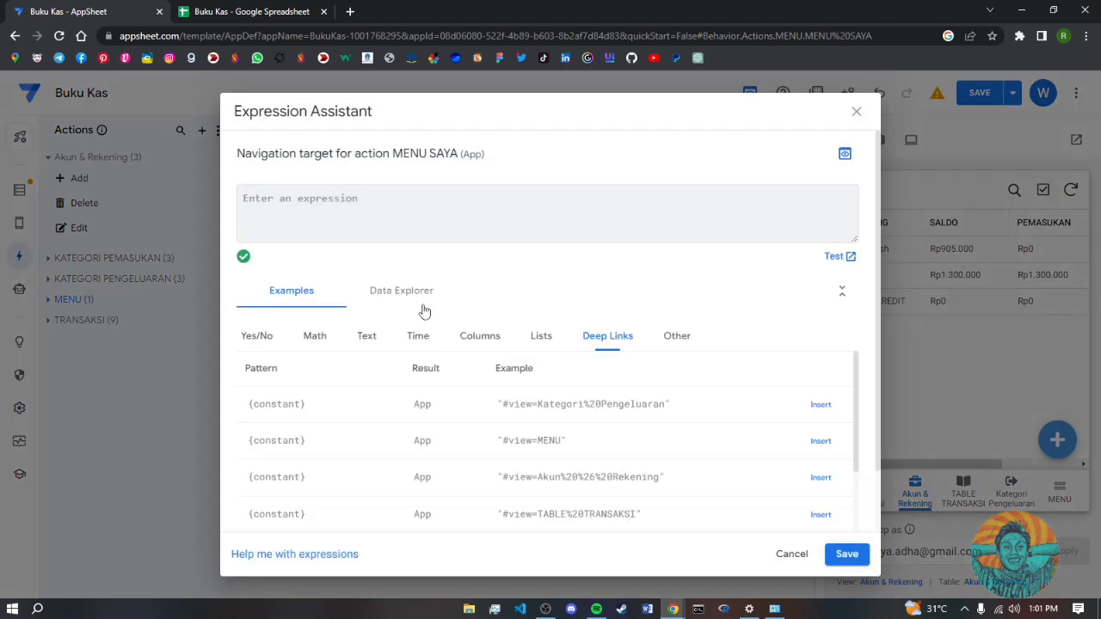
- Enter LINKTOVIEW([MENU]) as the MENU SAYA action's target and save the app
text(LINKTOVIEW)
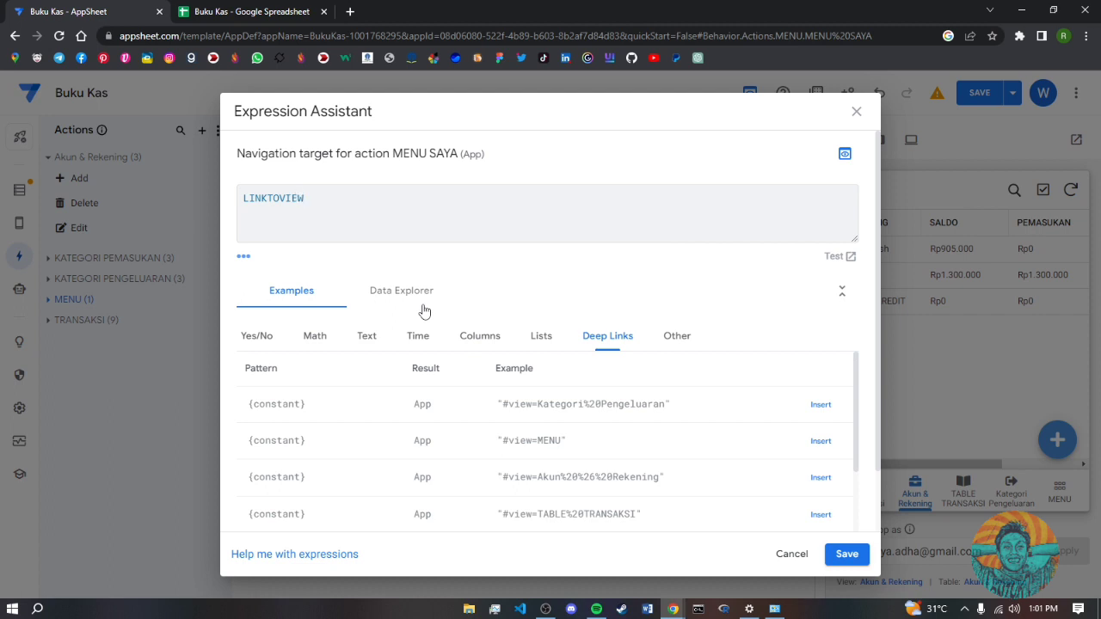
text(()
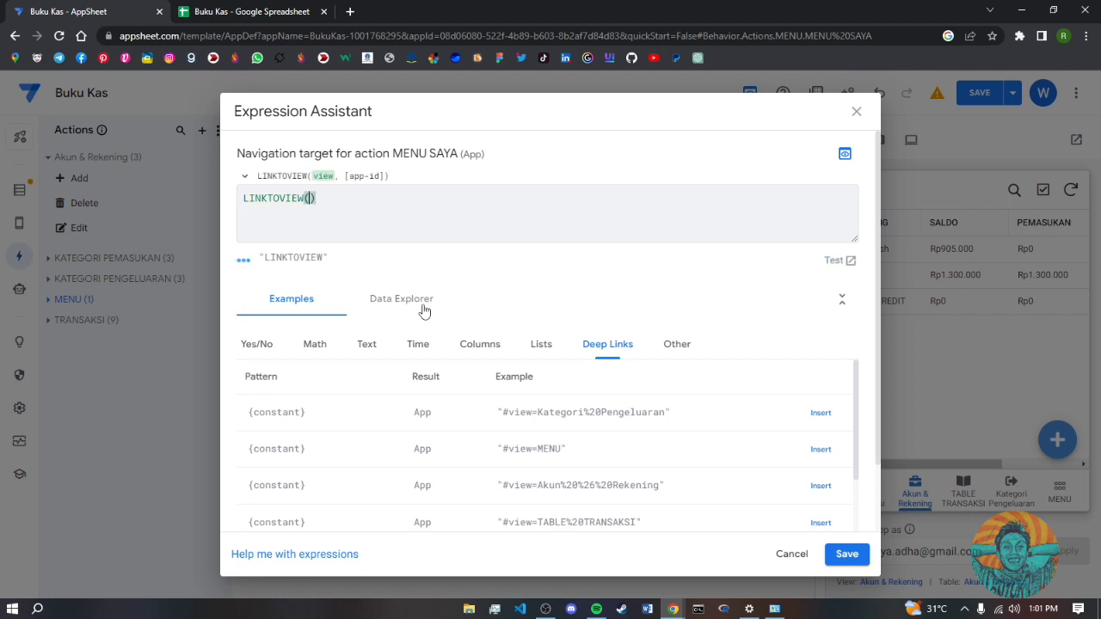
text([MENU)
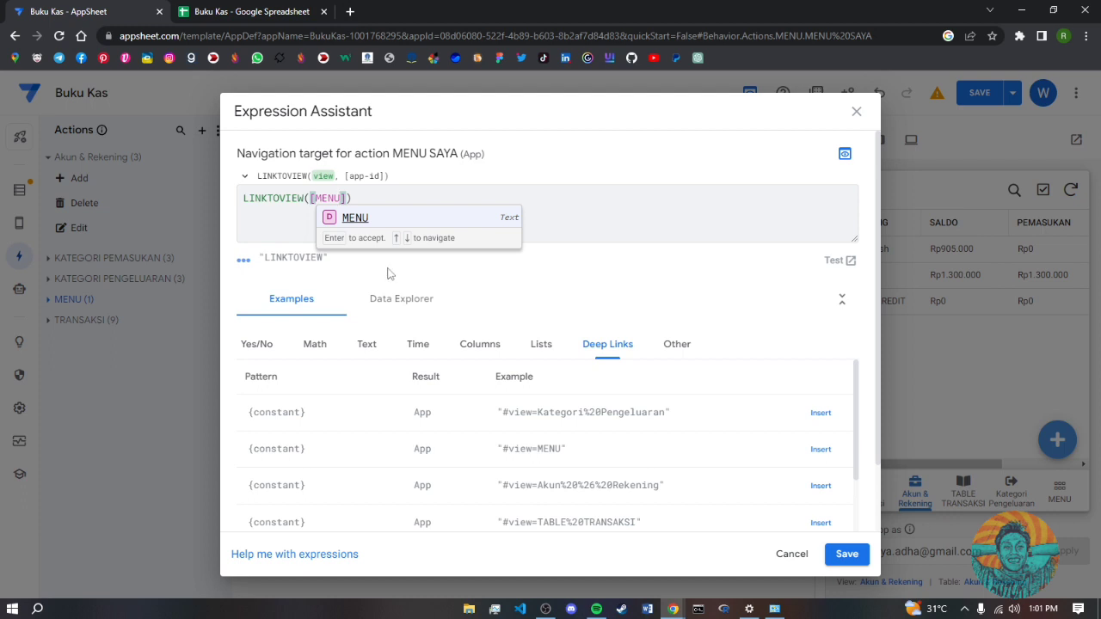
click(367, 226)
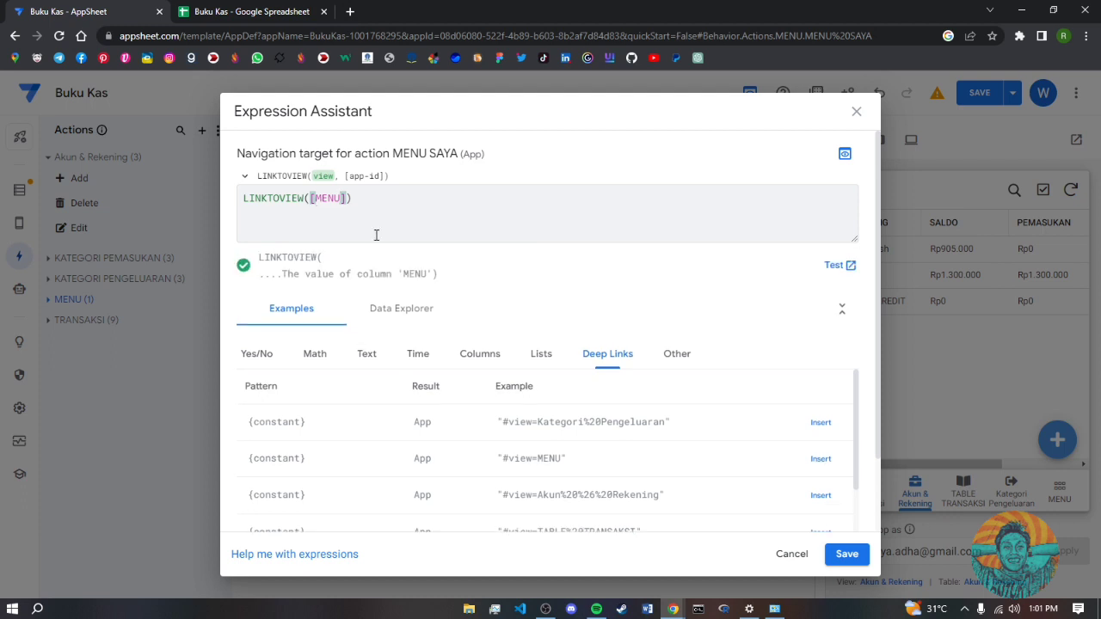
click(842, 553)
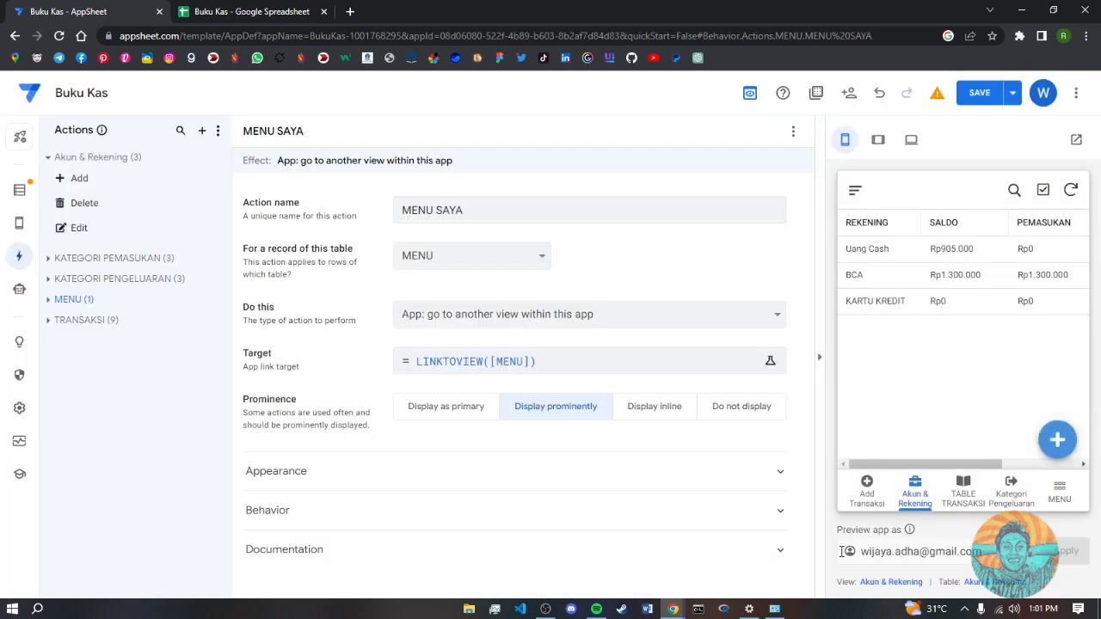
click(972, 93)
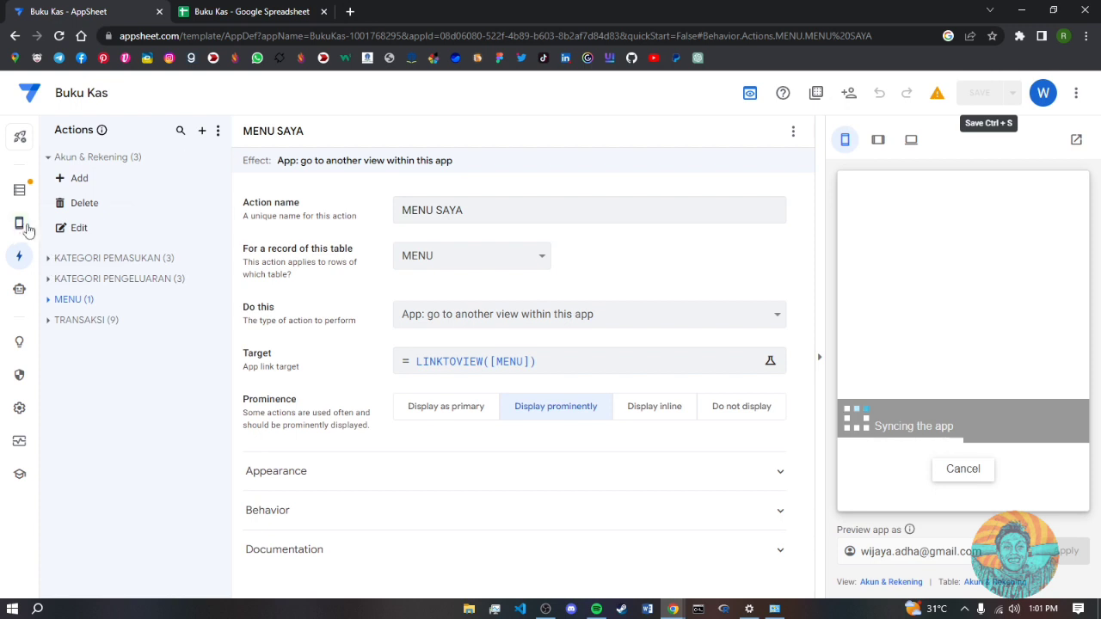
- Open the MENU view's settings, collapse Display and expand its Behavior section
mouse_move(21, 229)
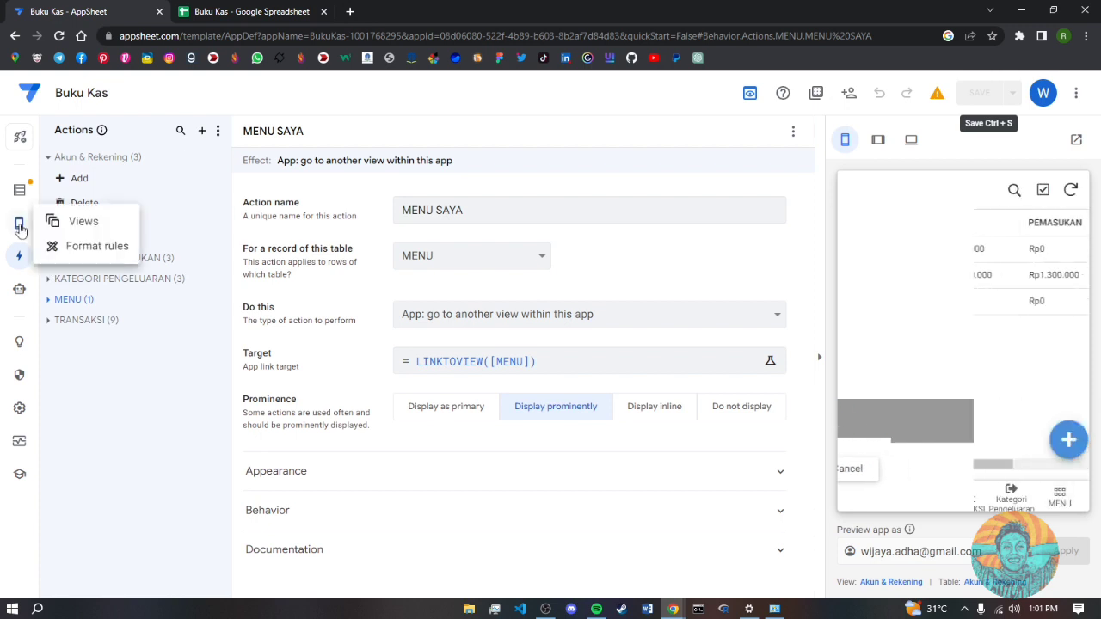
click(20, 229)
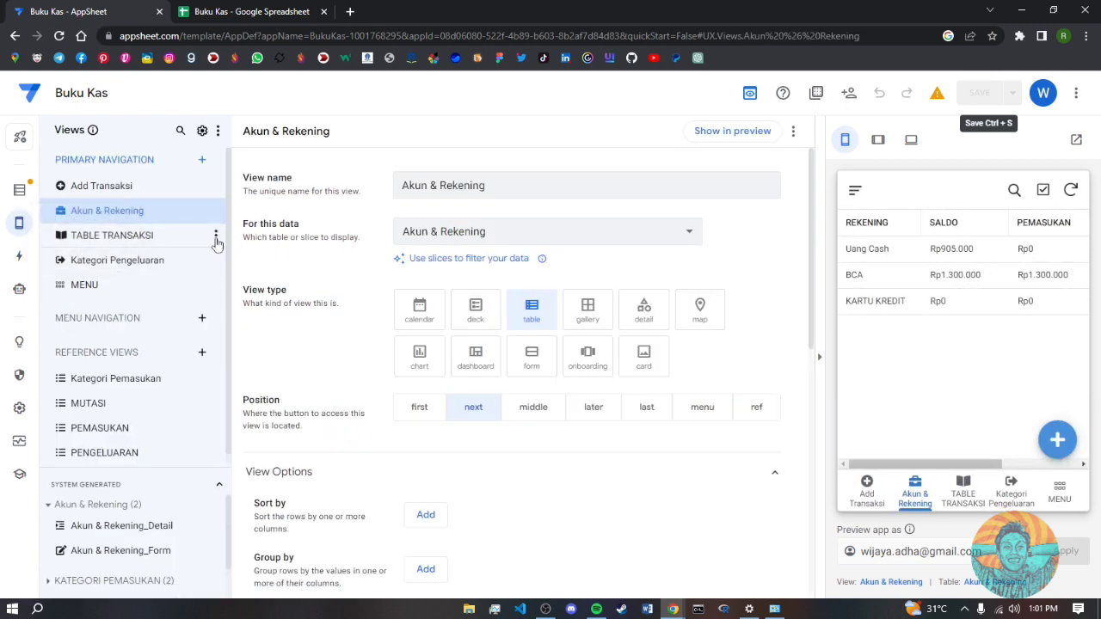
click(96, 286)
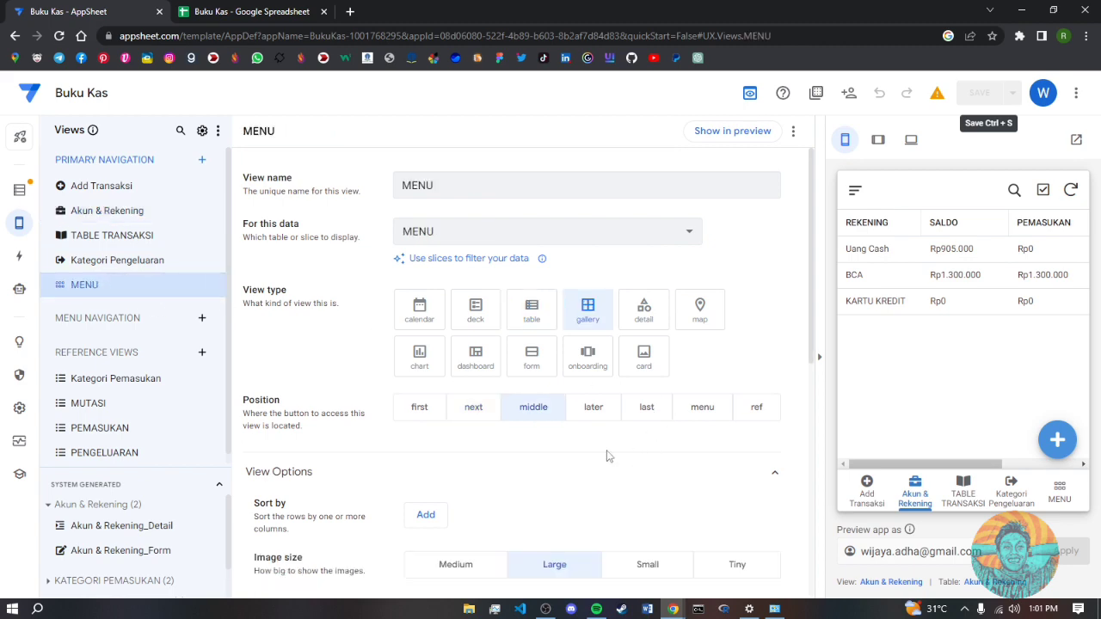
scroll(606, 456, down, 6)
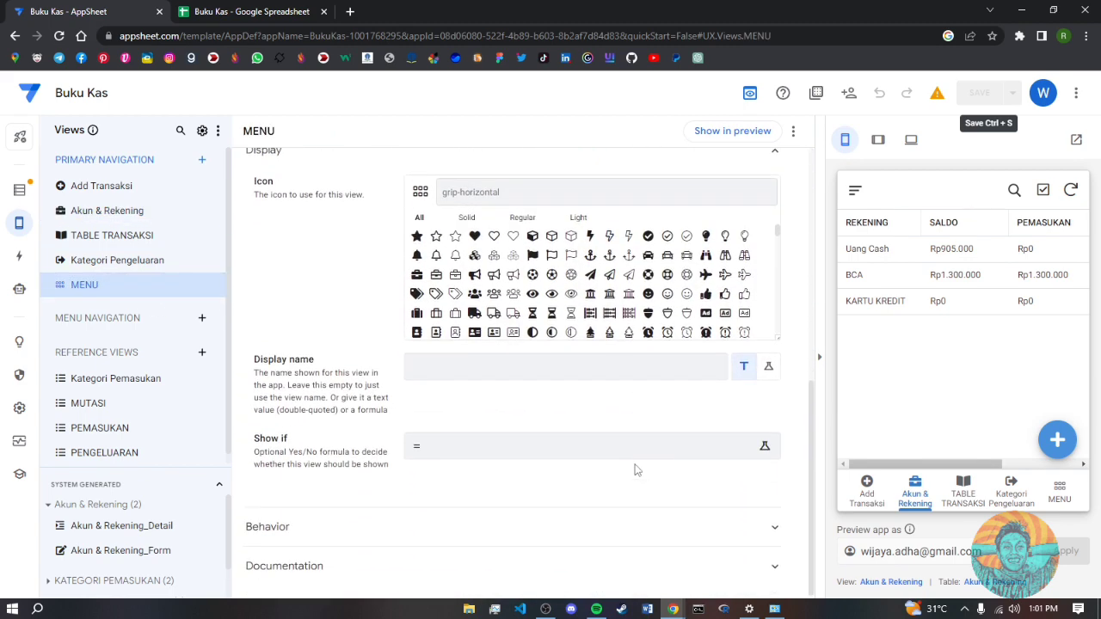
scroll(651, 459, up, 3)
scroll(703, 440, down, 2)
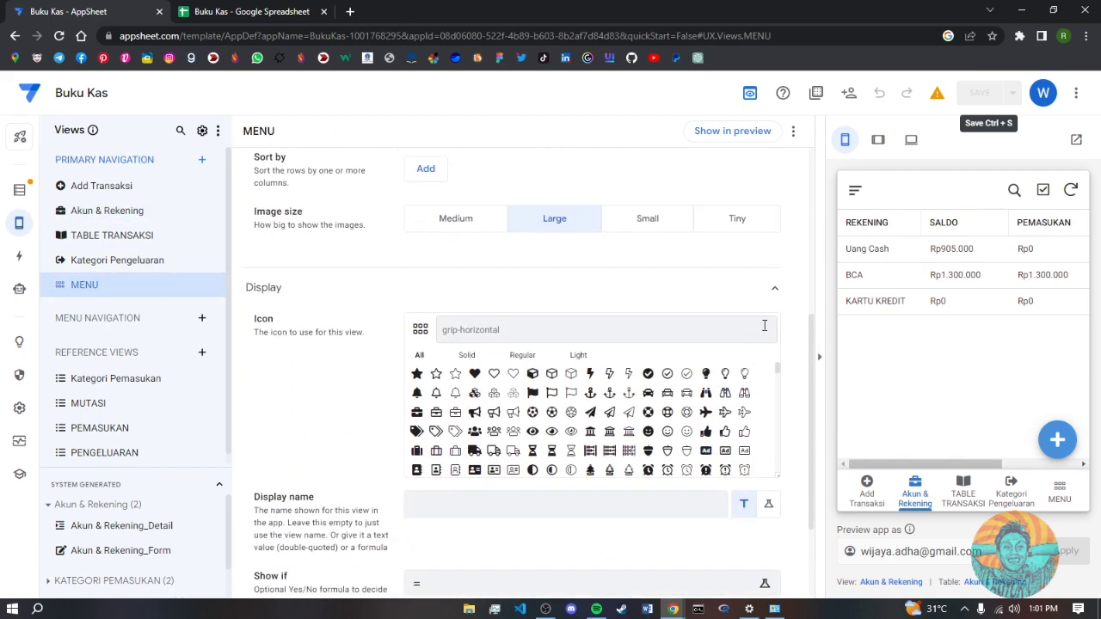
click(773, 293)
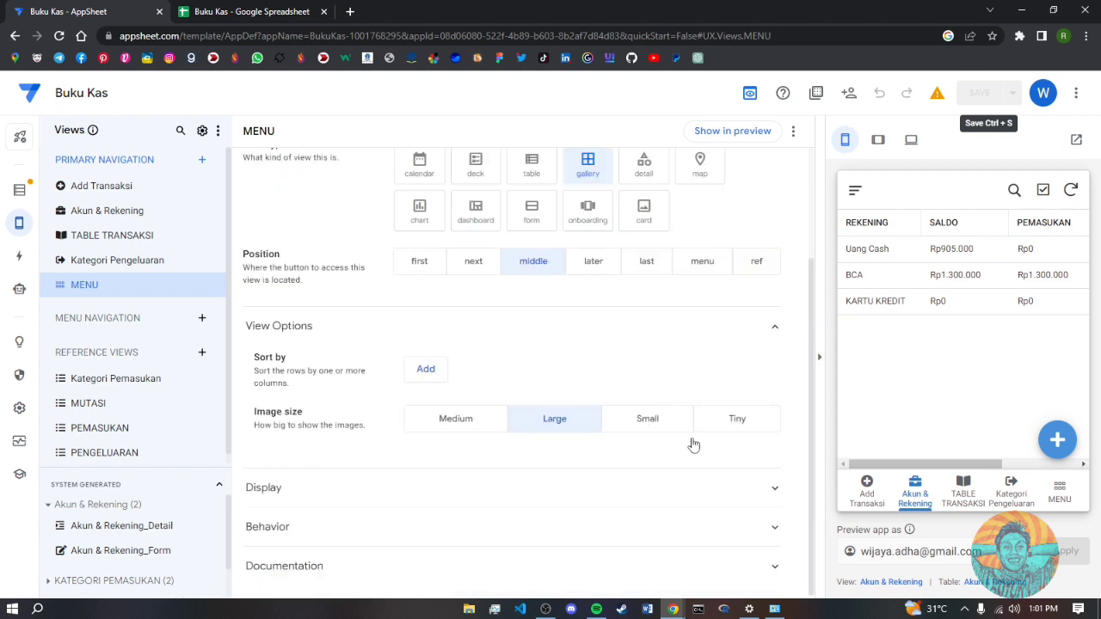
click(638, 534)
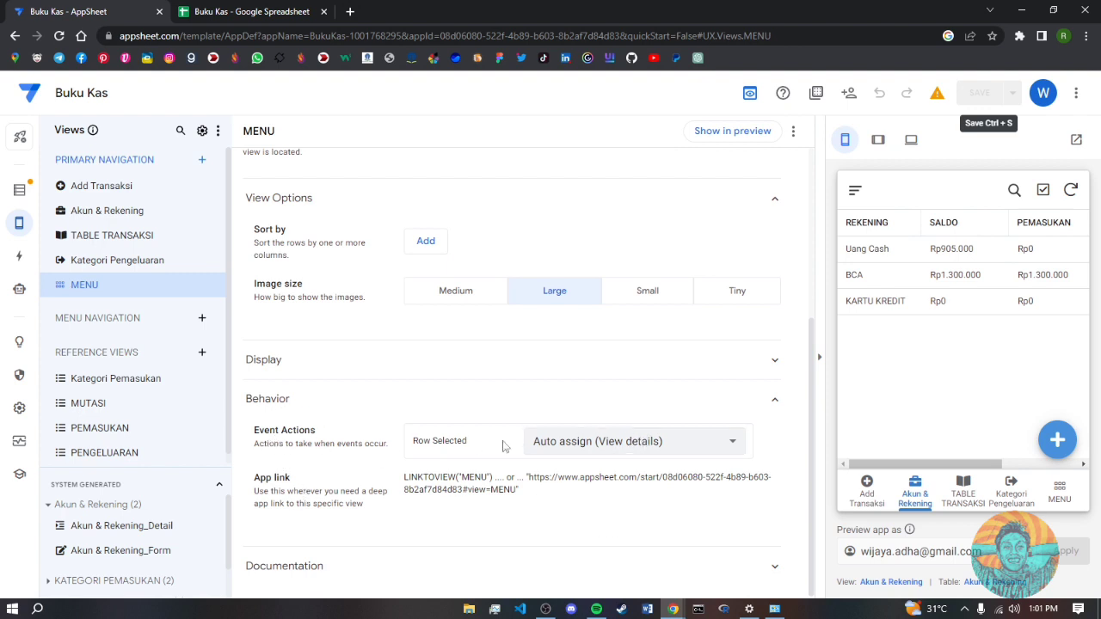
- Set the MENU view's Row Selected event action to MENU SAYA and save the app
click(1061, 490)
click(591, 450)
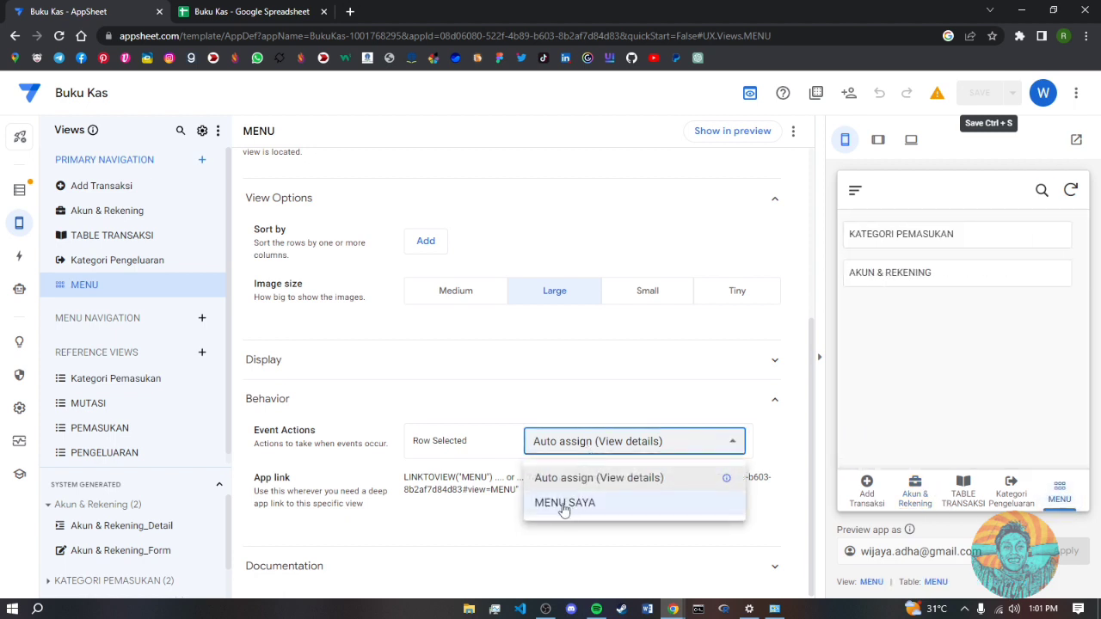
click(563, 504)
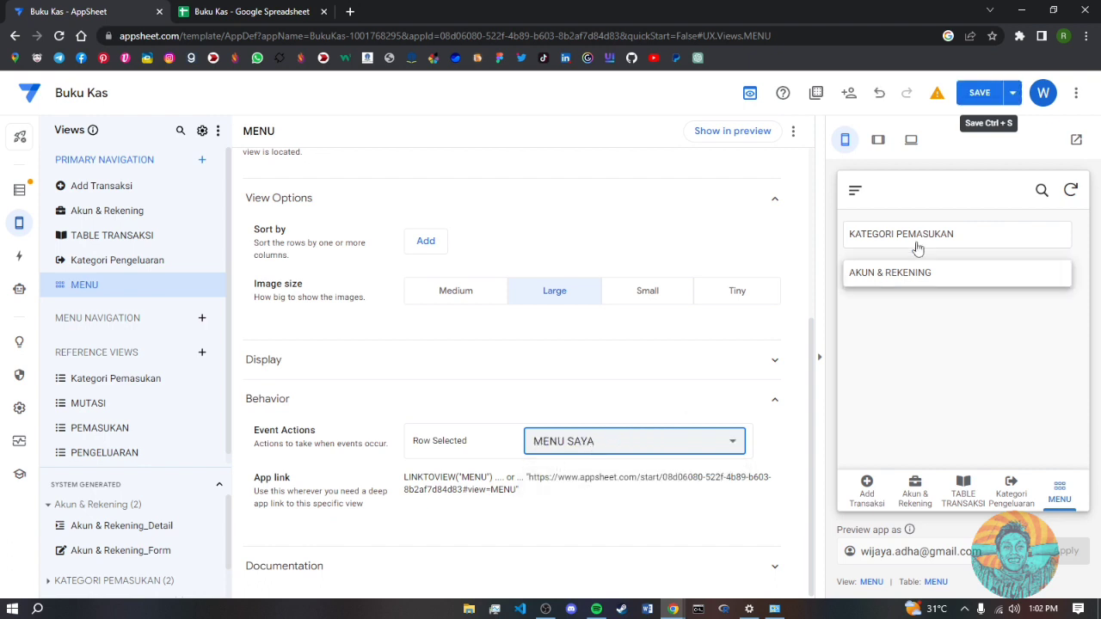
click(983, 96)
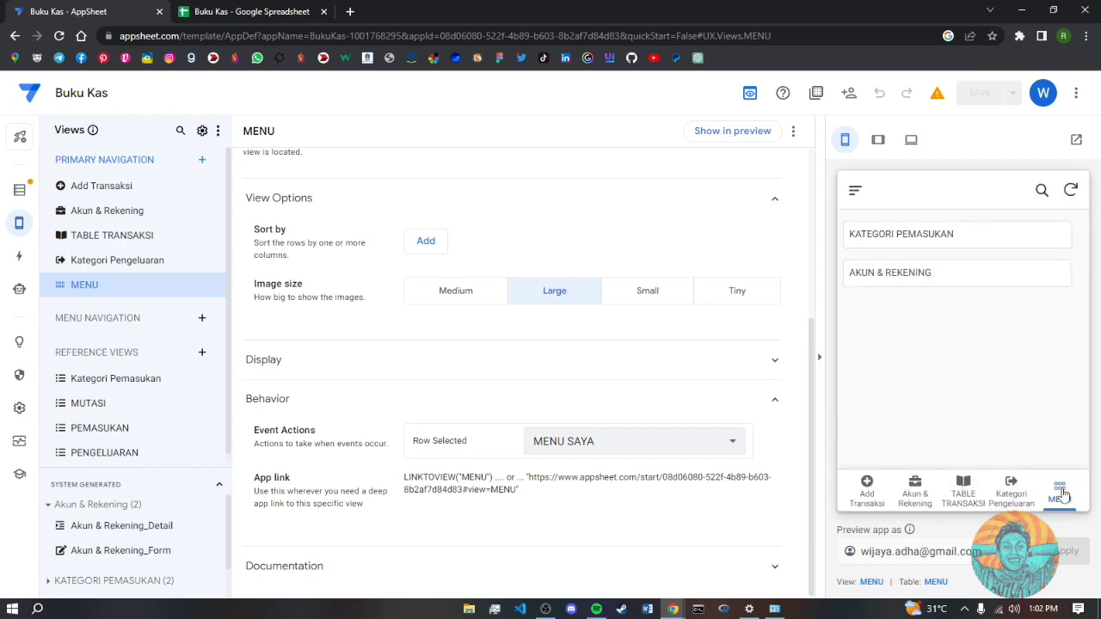
- Test the KATEGORI PEMASUKAN and AKUN & REKENING cards in the preview, returning to MENU
click(944, 242)
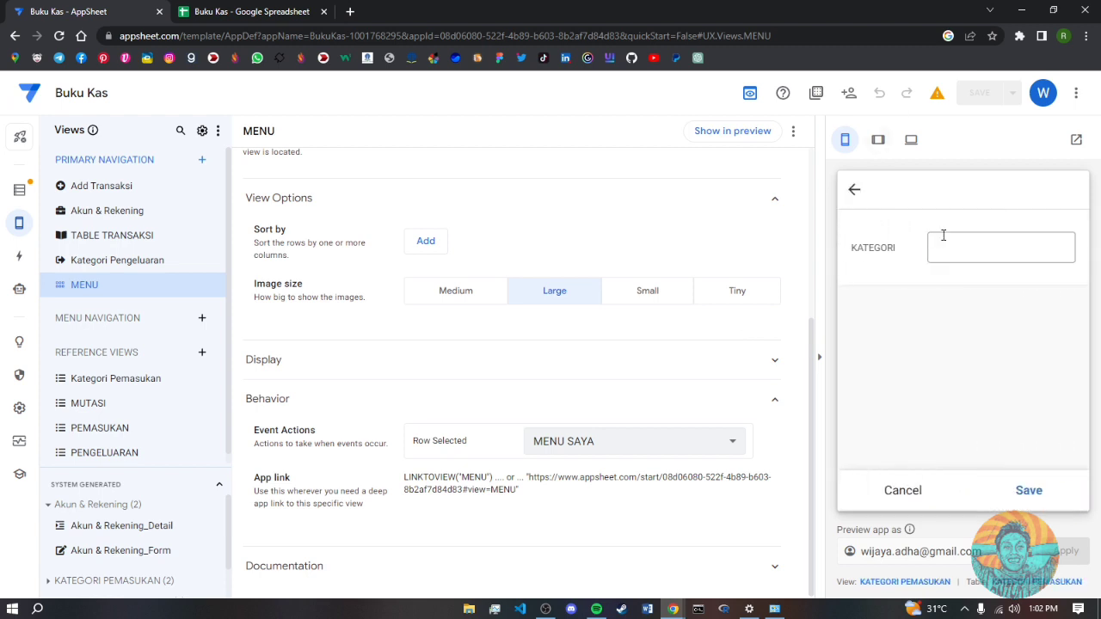
click(854, 190)
click(1074, 497)
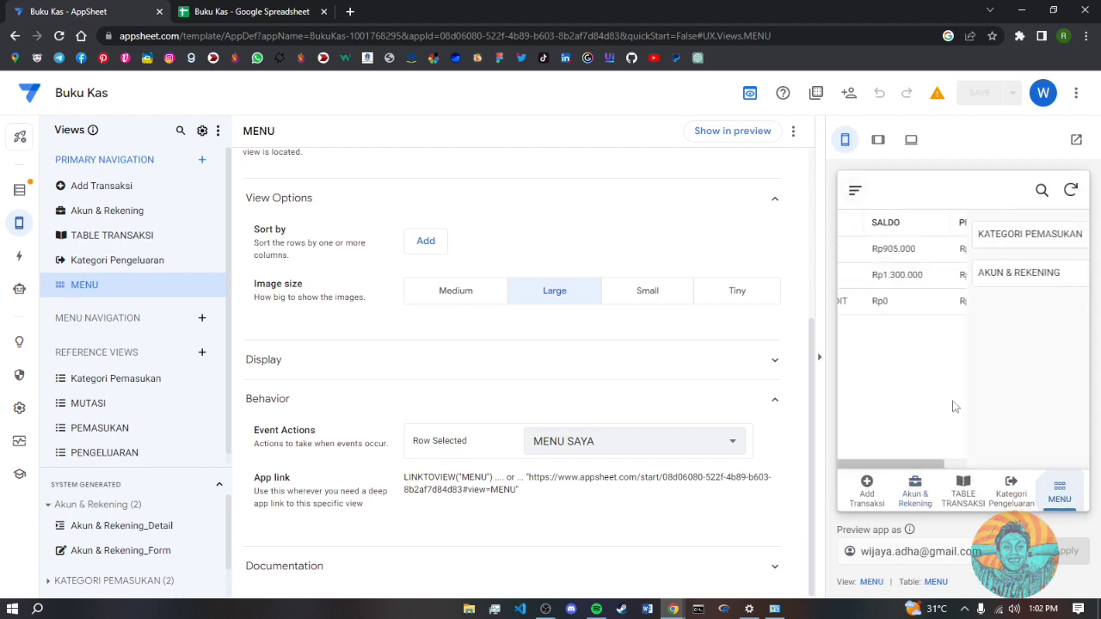
click(897, 270)
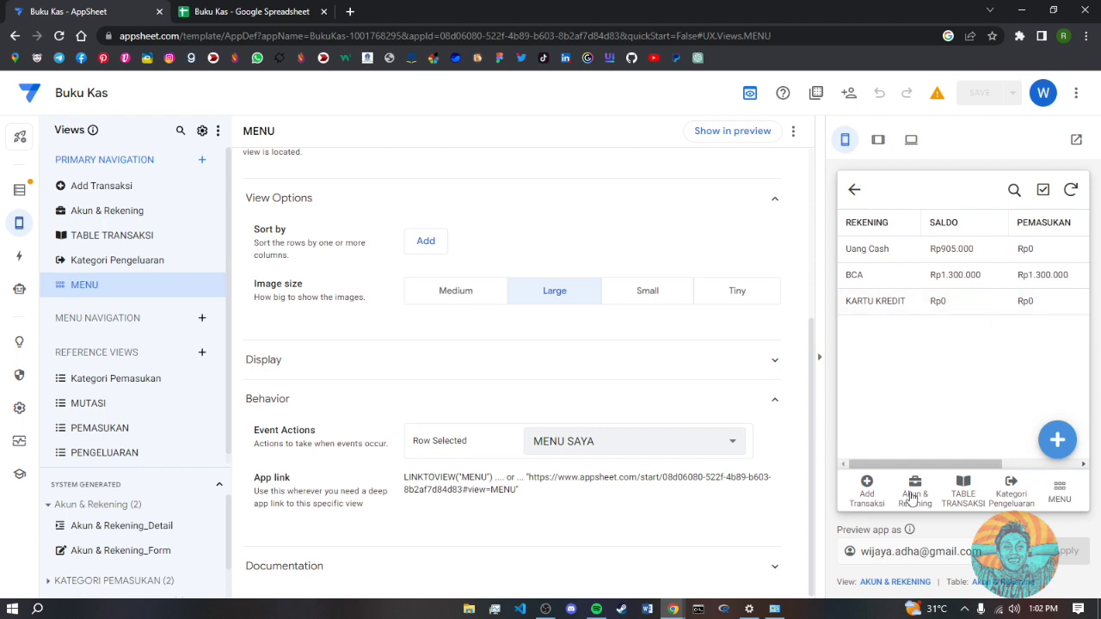
click(1056, 499)
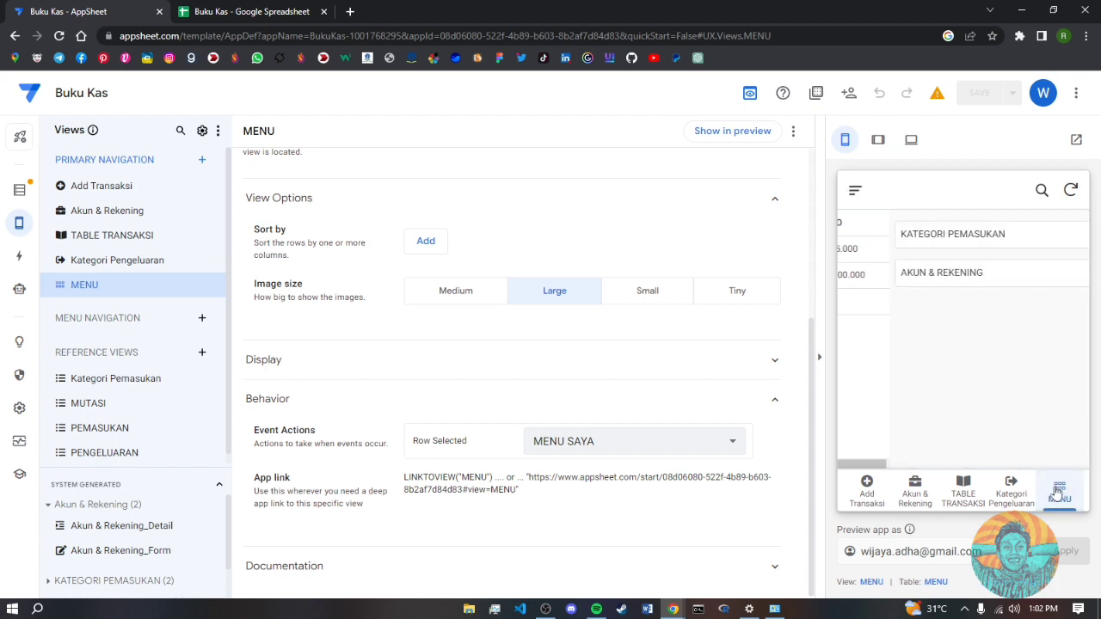
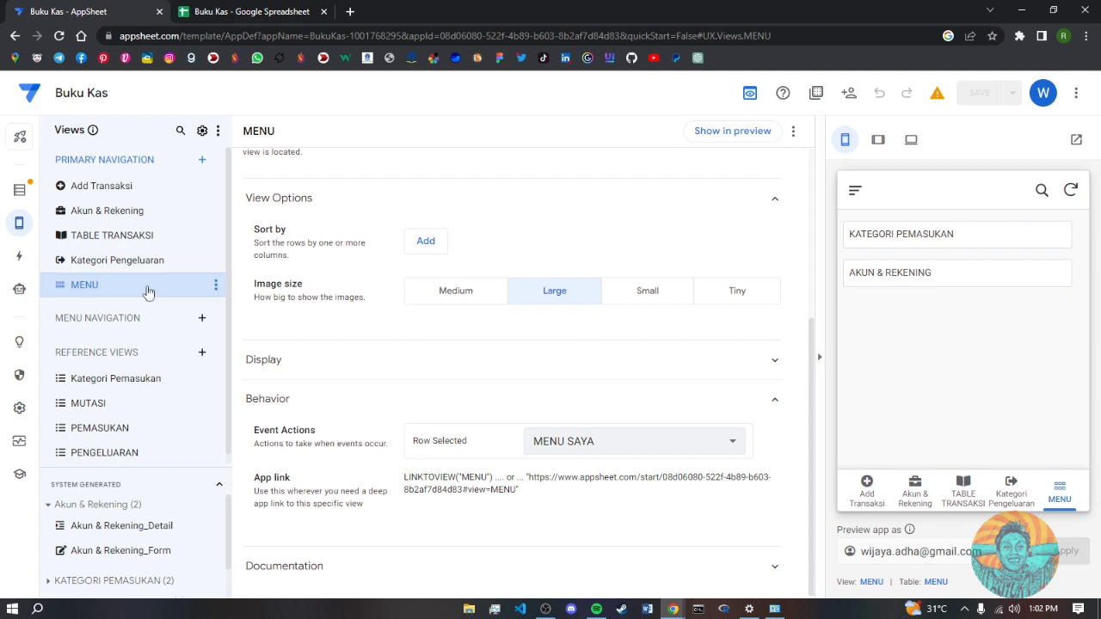
- Switch to the Kategori Pengeluaran view's settings instead of the MENU view
click(112, 269)
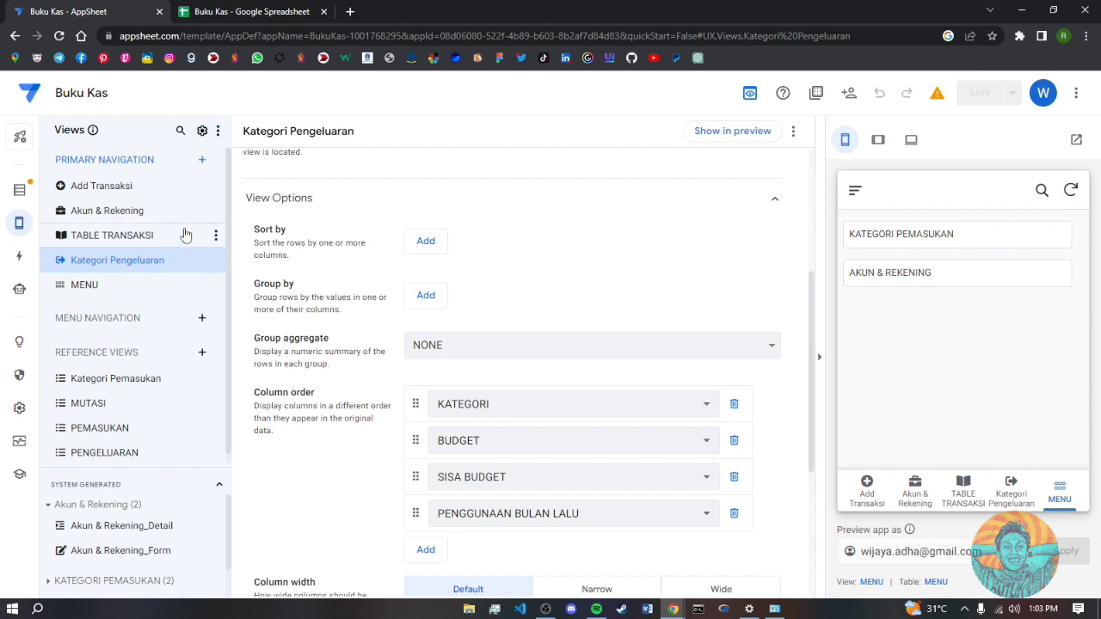
mouse_move(21, 227)
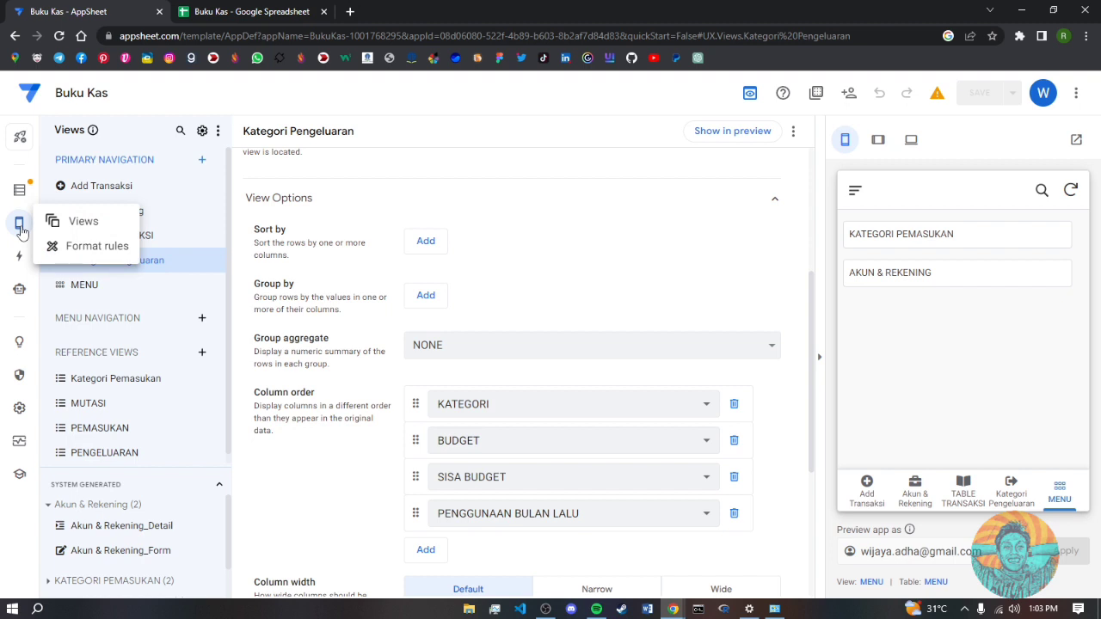
- In Format rules, create a blank new format rule named TANGGAL
click(83, 247)
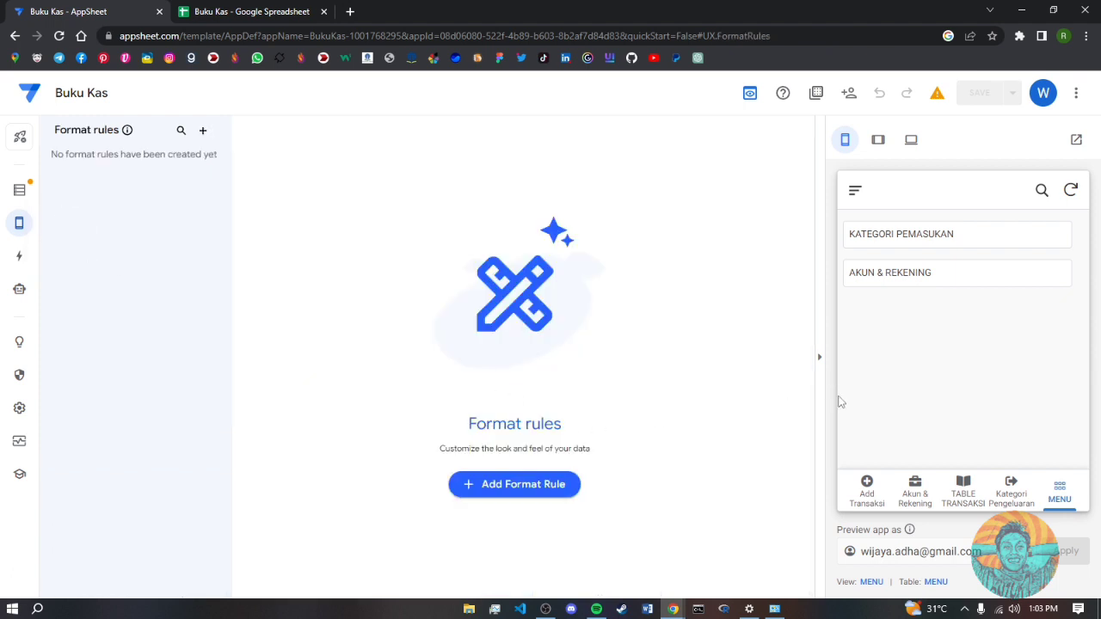
click(866, 497)
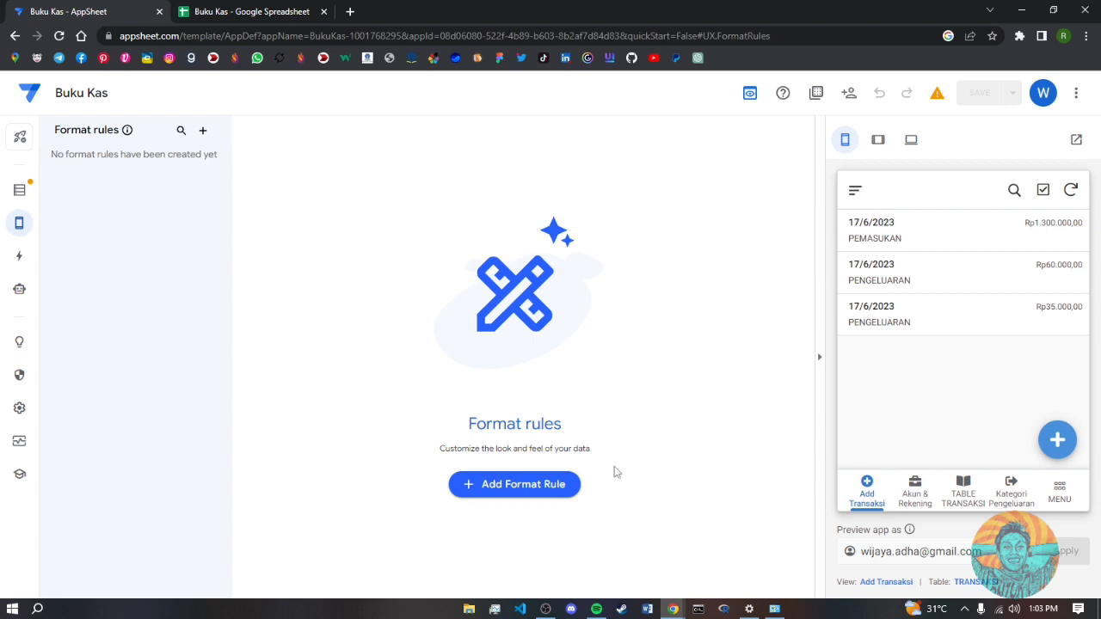
click(524, 486)
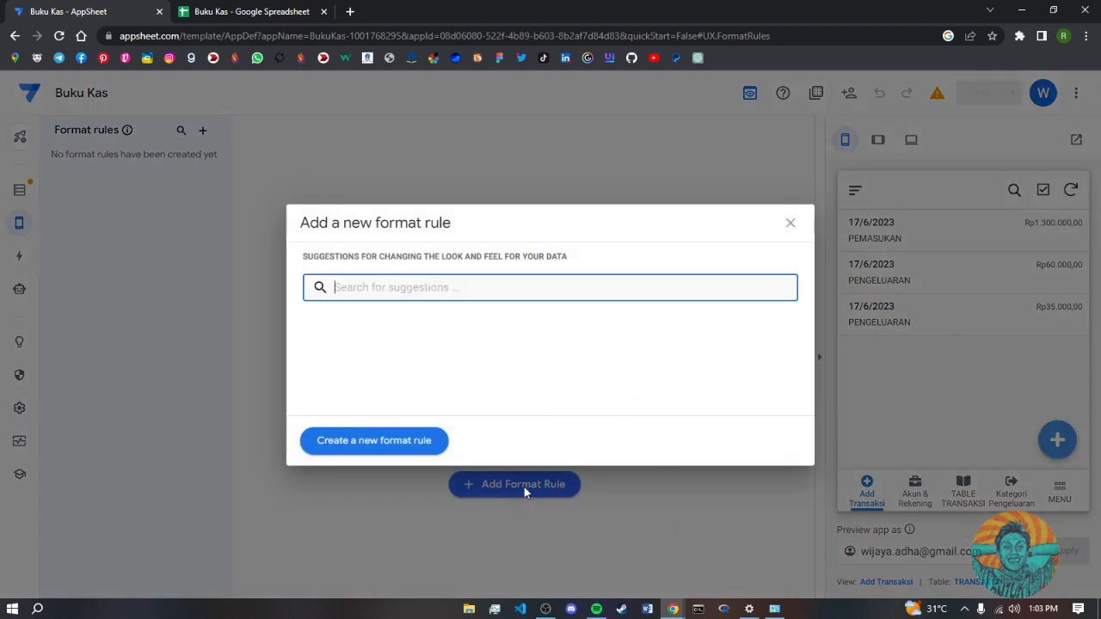
click(398, 443)
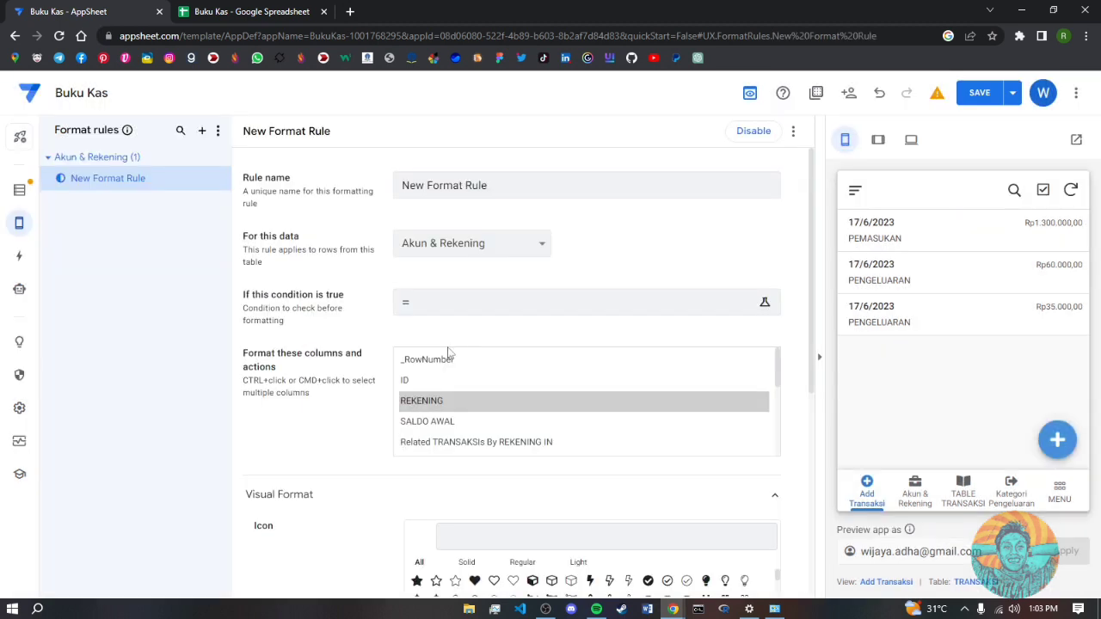
click(450, 191)
drag(508, 186, 384, 188)
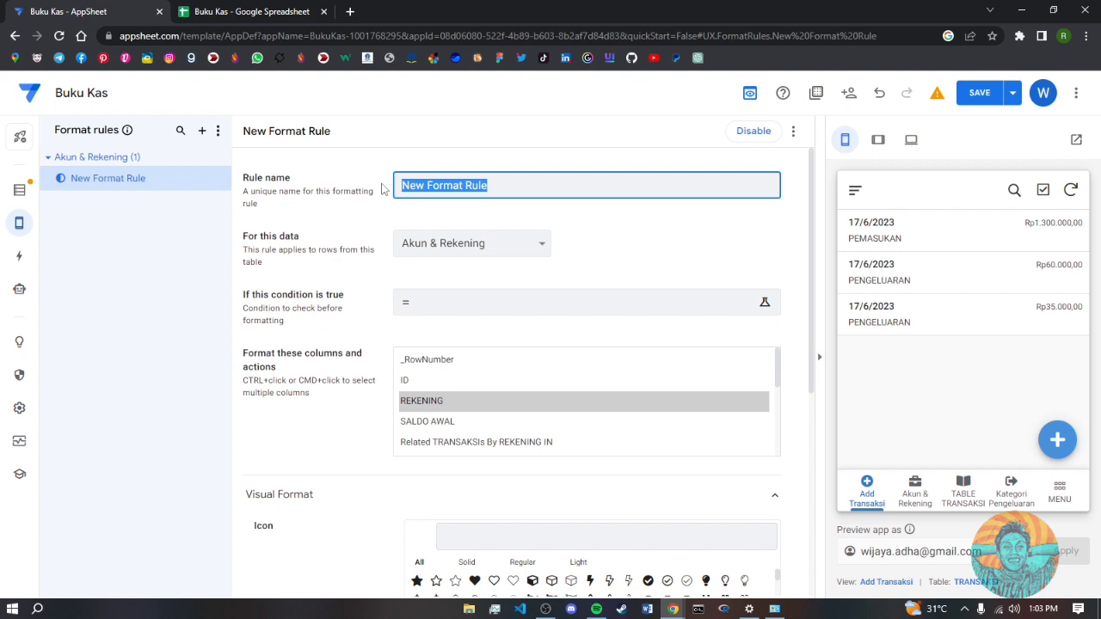
text(TANGGAL)
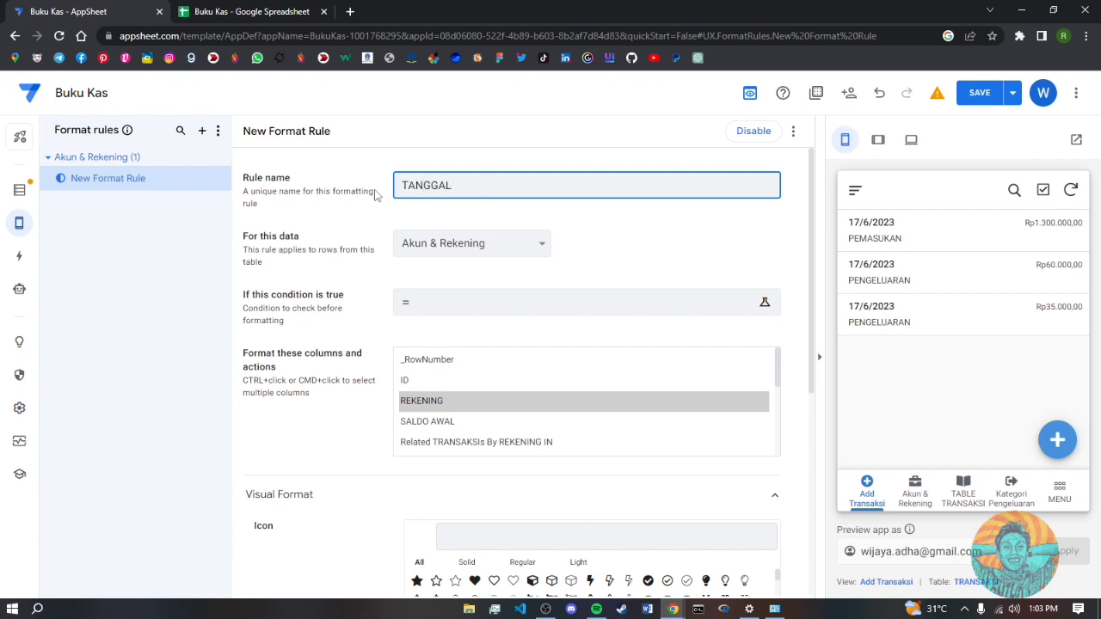
- Apply the TANGGAL rule to the TRANSAKSI table's TANGGAL column
click(471, 243)
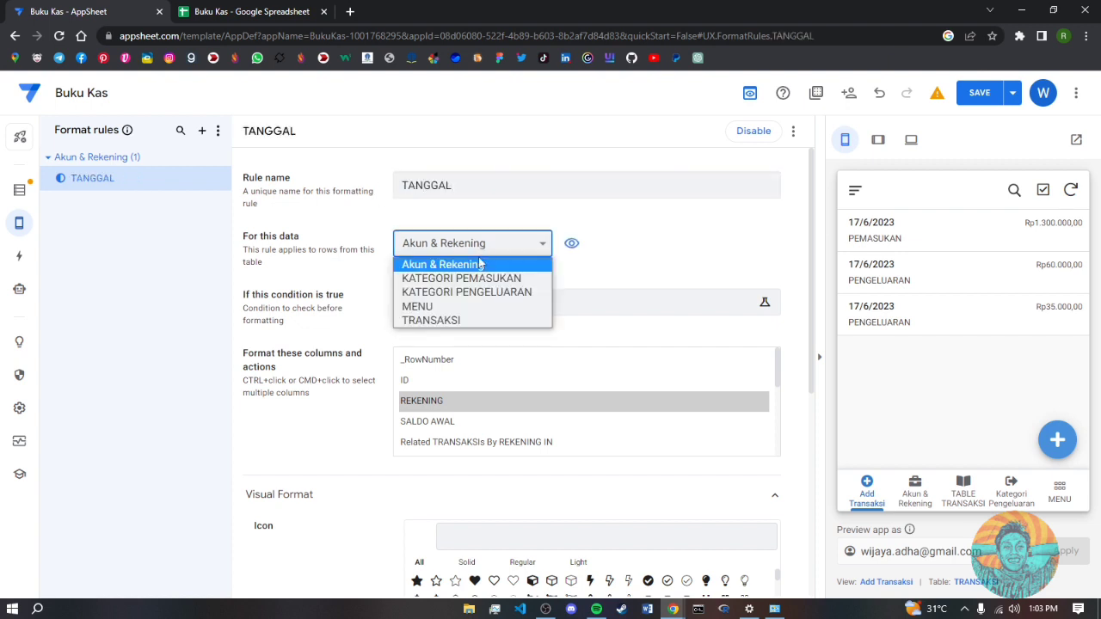
click(454, 327)
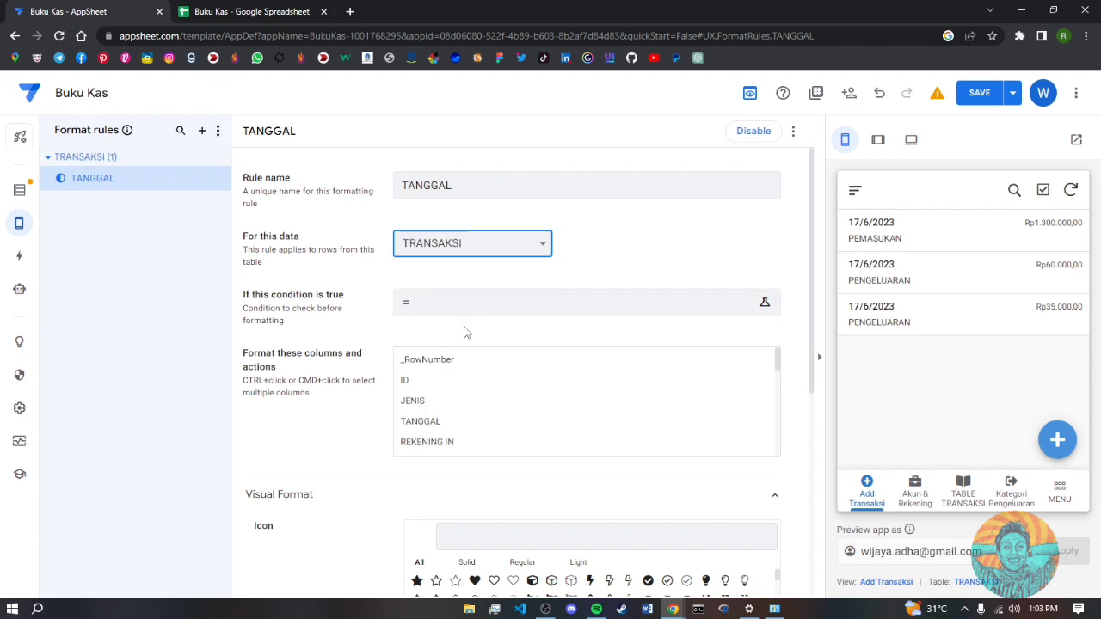
click(416, 424)
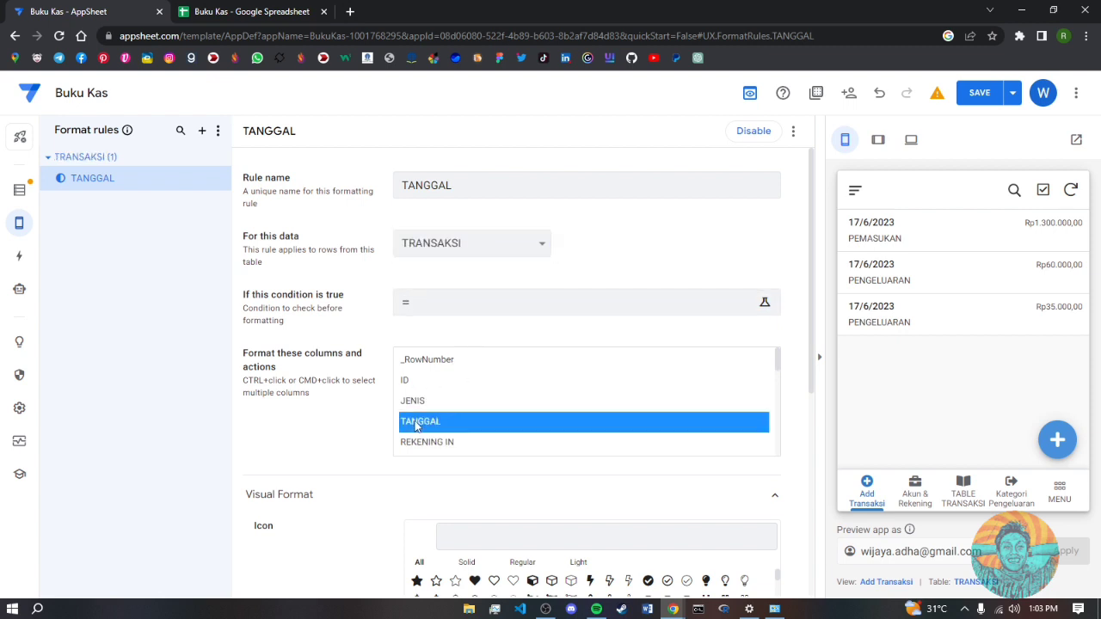
- Expand the rule's Text Format options, keeping TANGGAL as the formatted column
scroll(626, 375, down, 2)
scroll(626, 375, up, 2)
drag(810, 321, 831, 558)
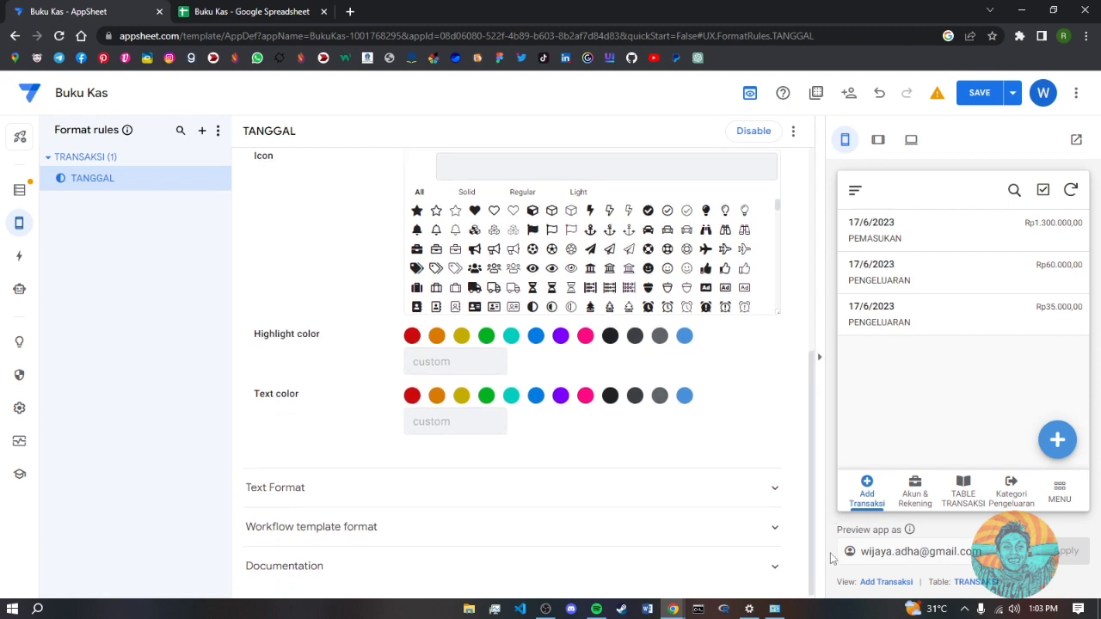
click(777, 492)
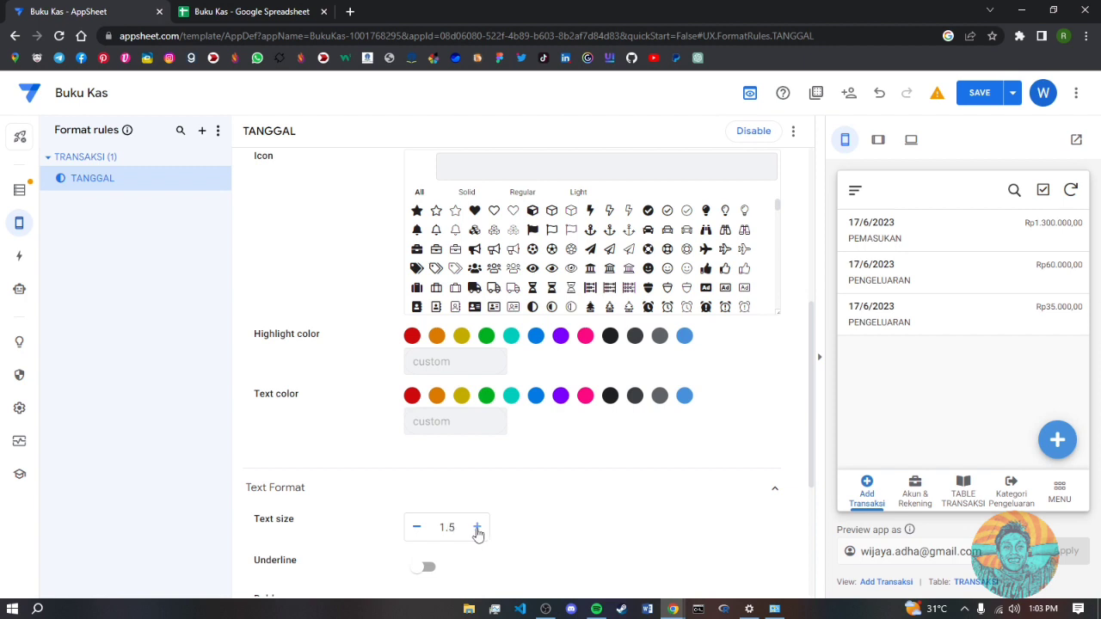
drag(817, 410, 818, 252)
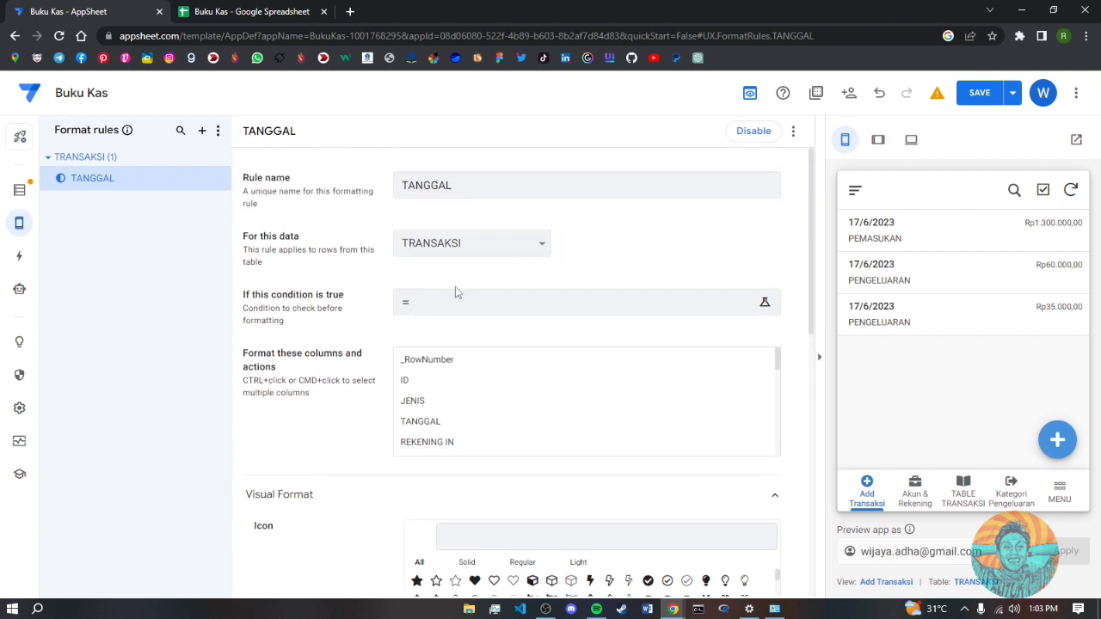
click(432, 423)
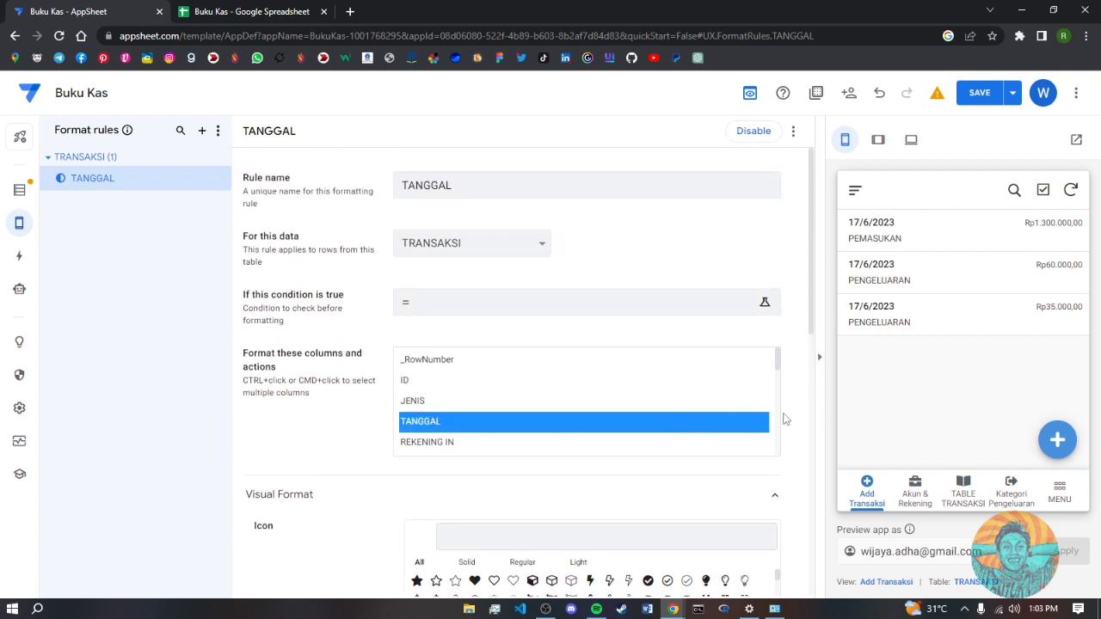
scroll(675, 339, down, 2)
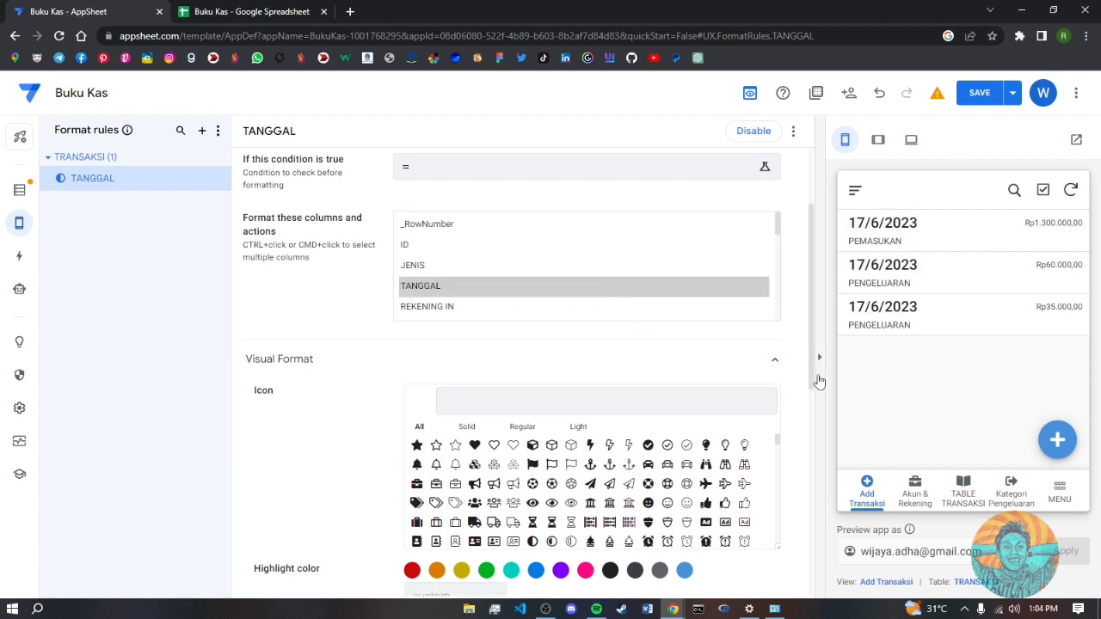
click(599, 290)
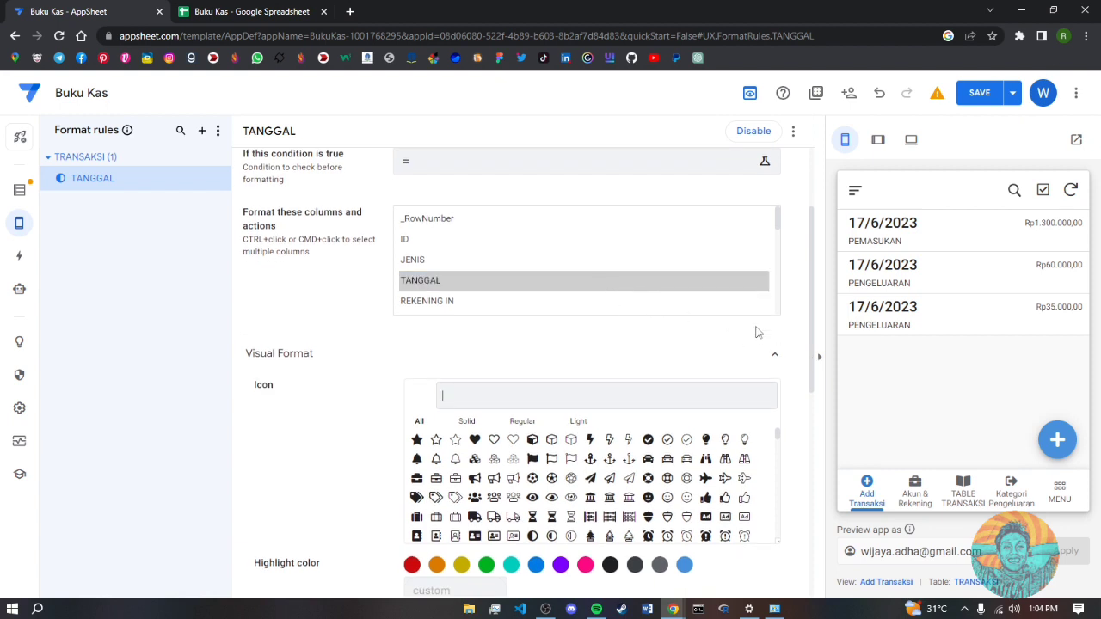
drag(811, 323, 815, 418)
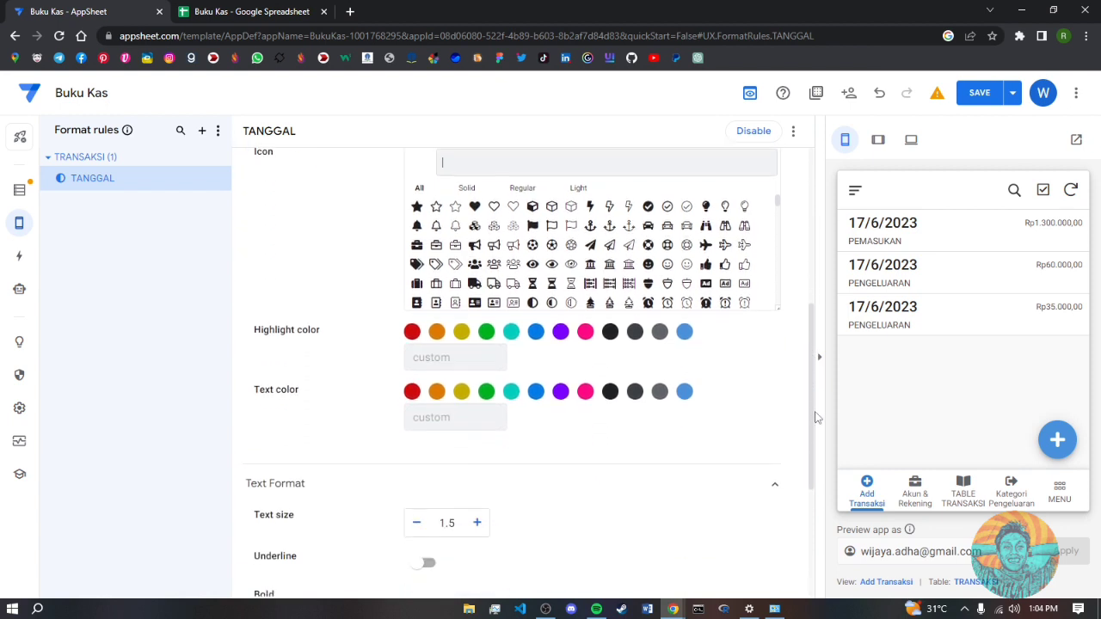
- Set the date text size to 1.5 and its colour to cyan, then save
click(477, 523)
click(512, 393)
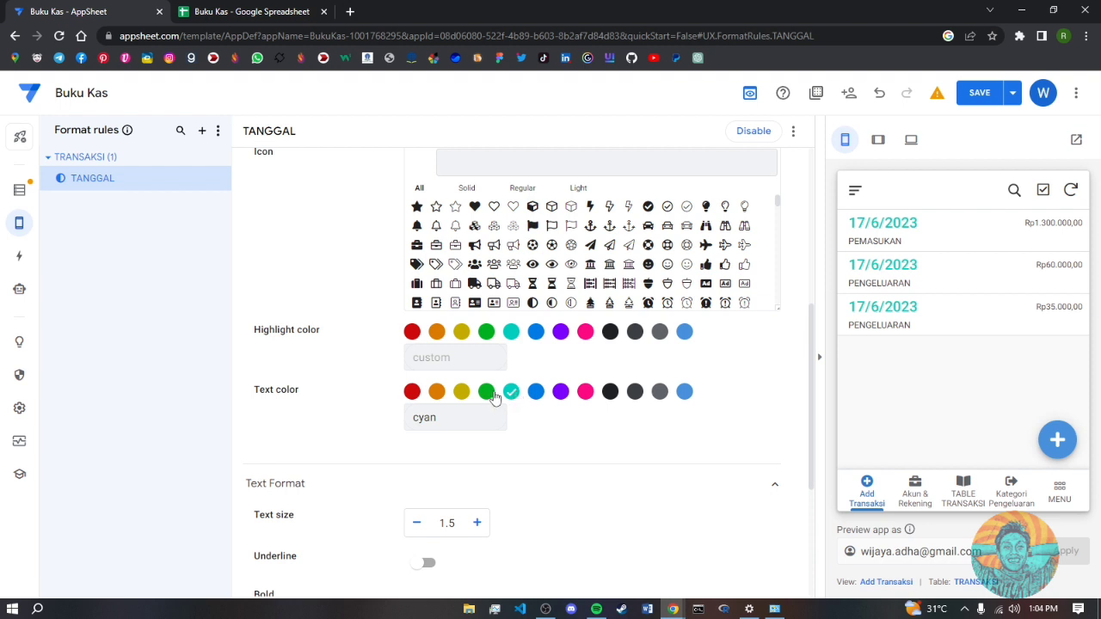
click(533, 393)
scroll(777, 410, up, 5)
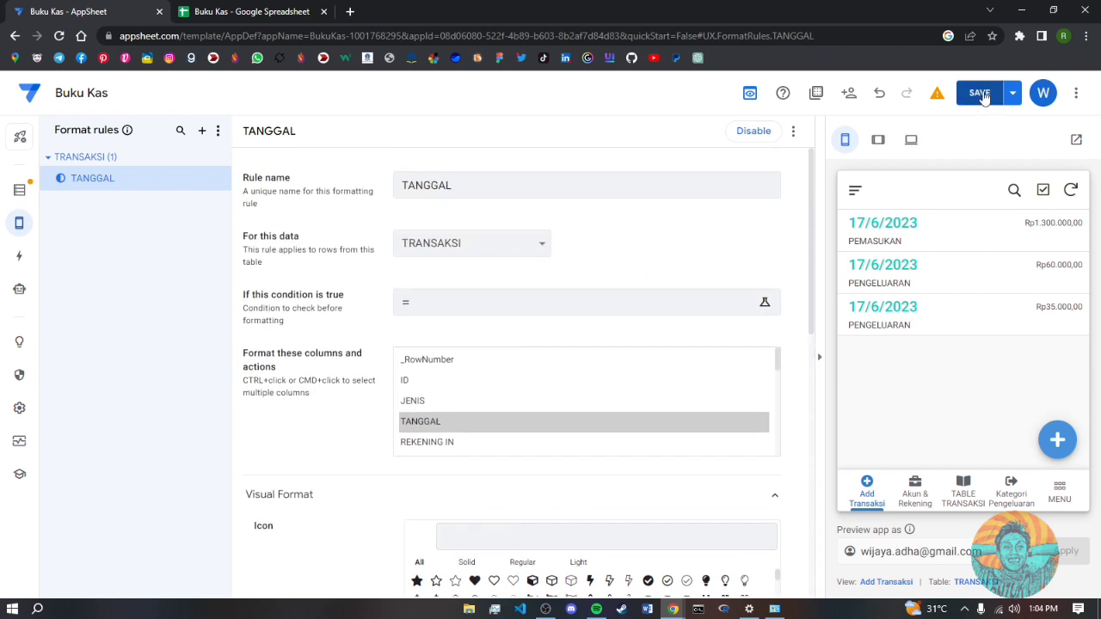
click(980, 94)
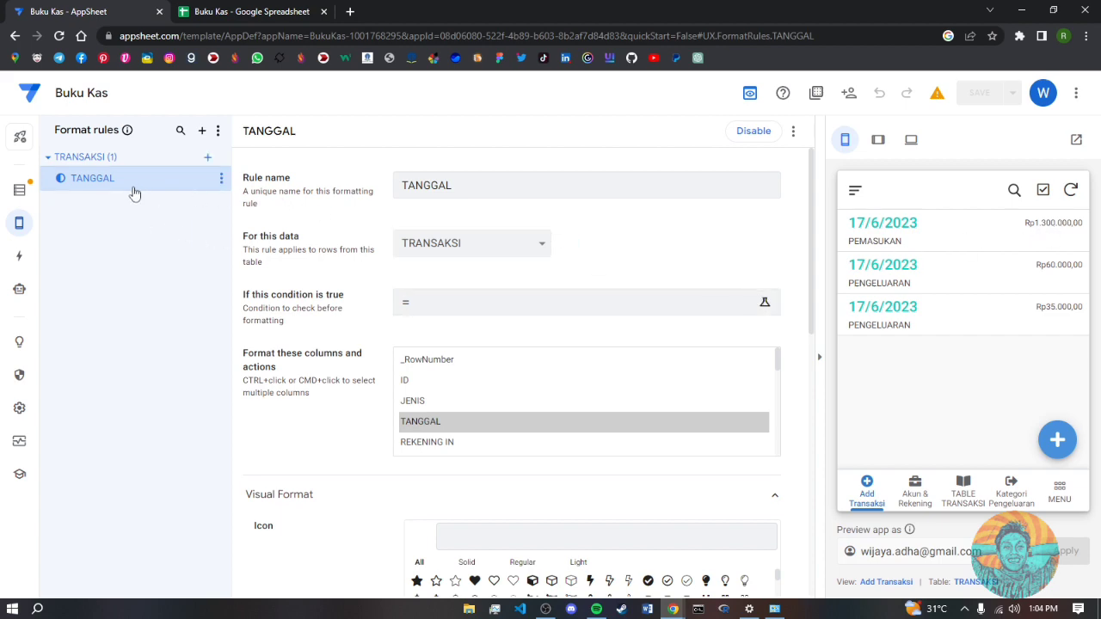
- Create a second TRANSAKSI format rule named PEMASUKAN
click(207, 157)
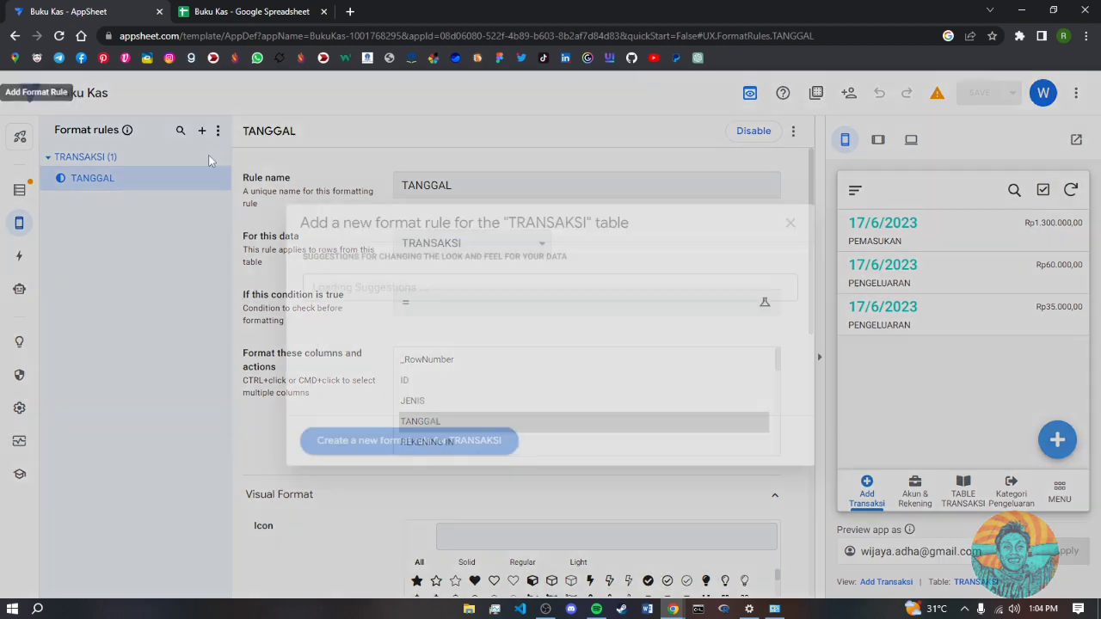
click(405, 438)
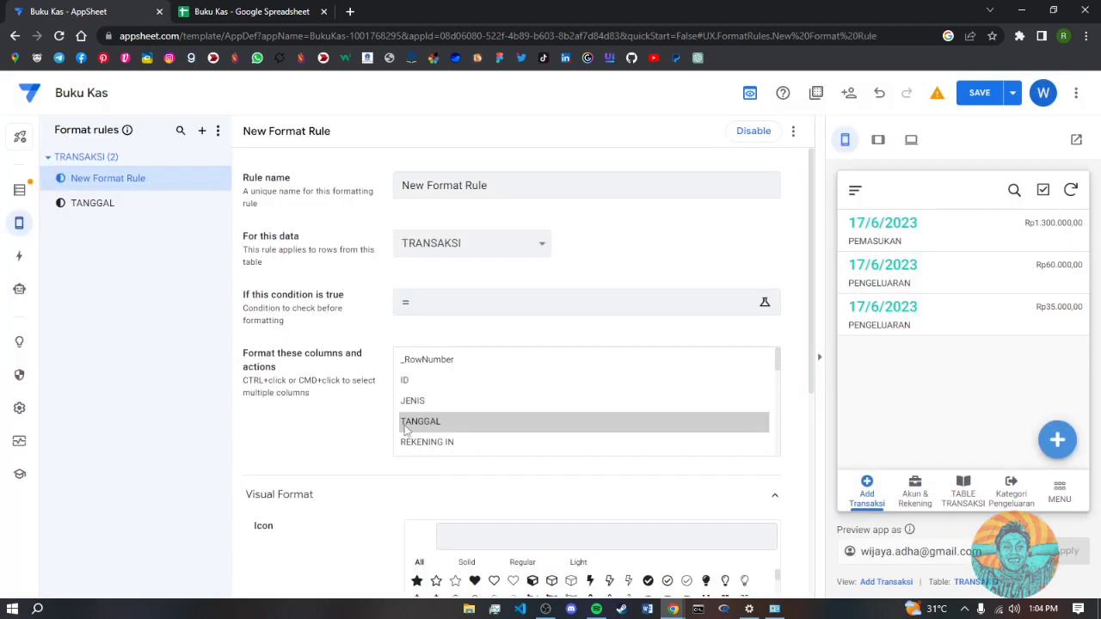
click(486, 186)
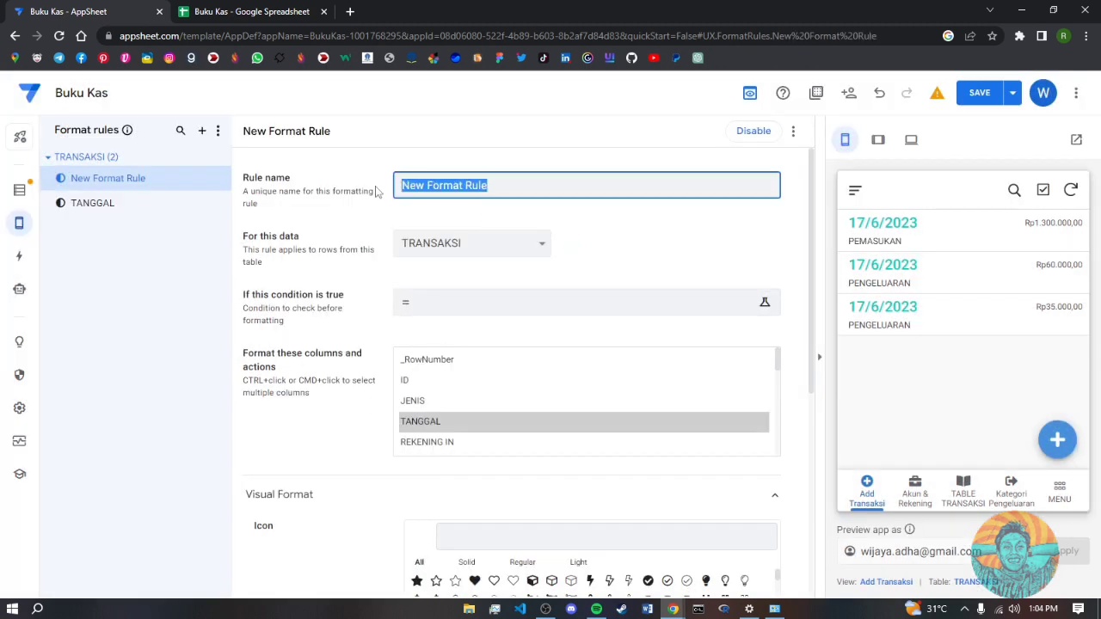
text(NOMINAL)
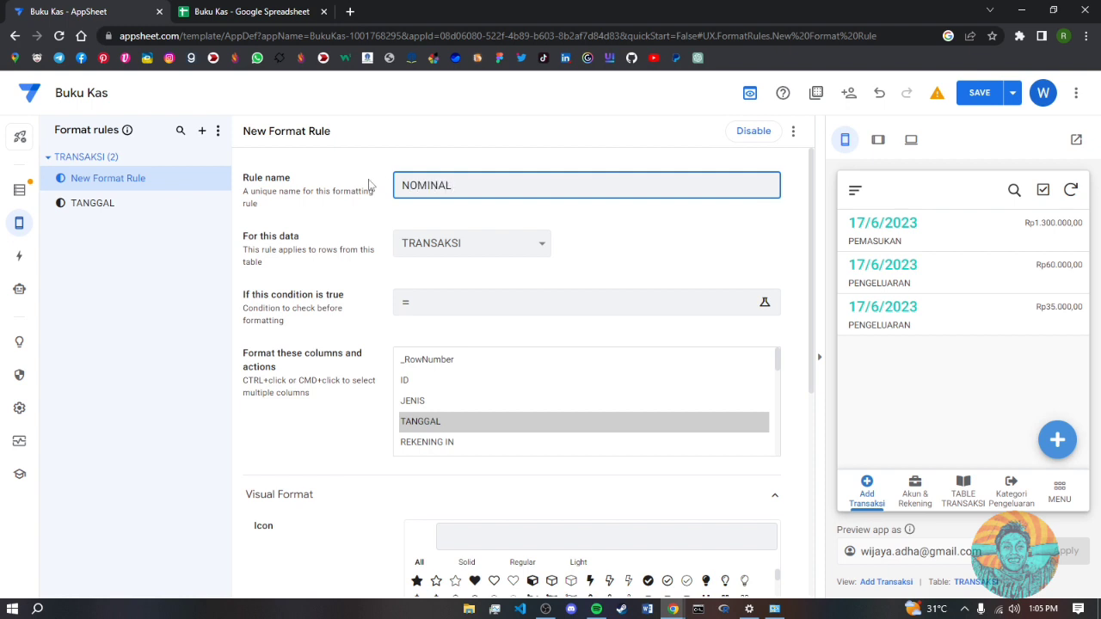
drag(465, 186, 359, 178)
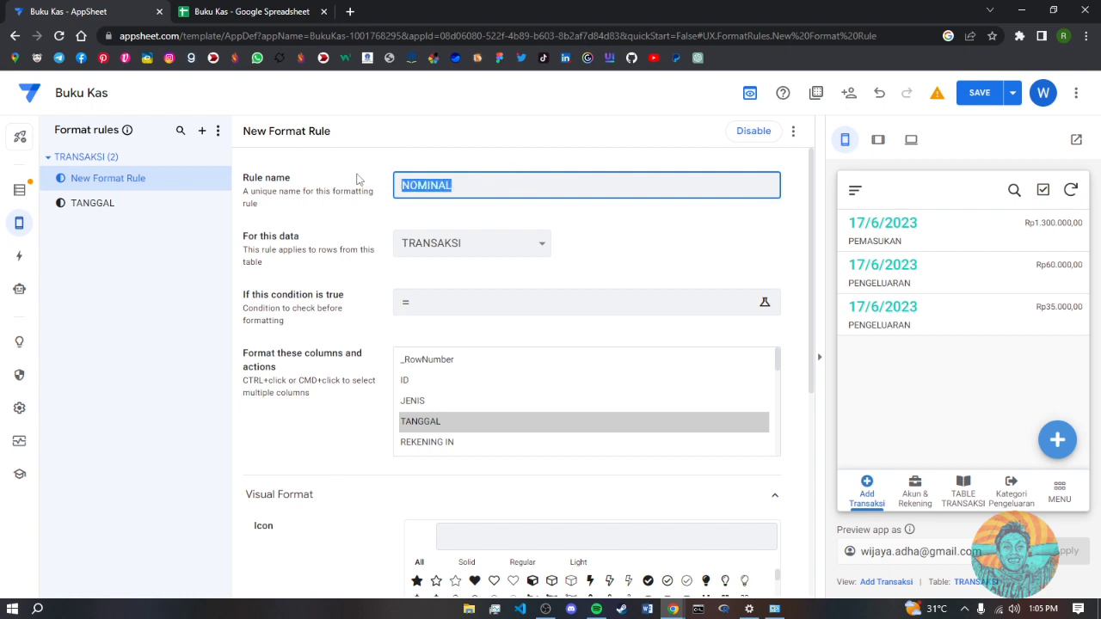
text(PEMASUKAN)
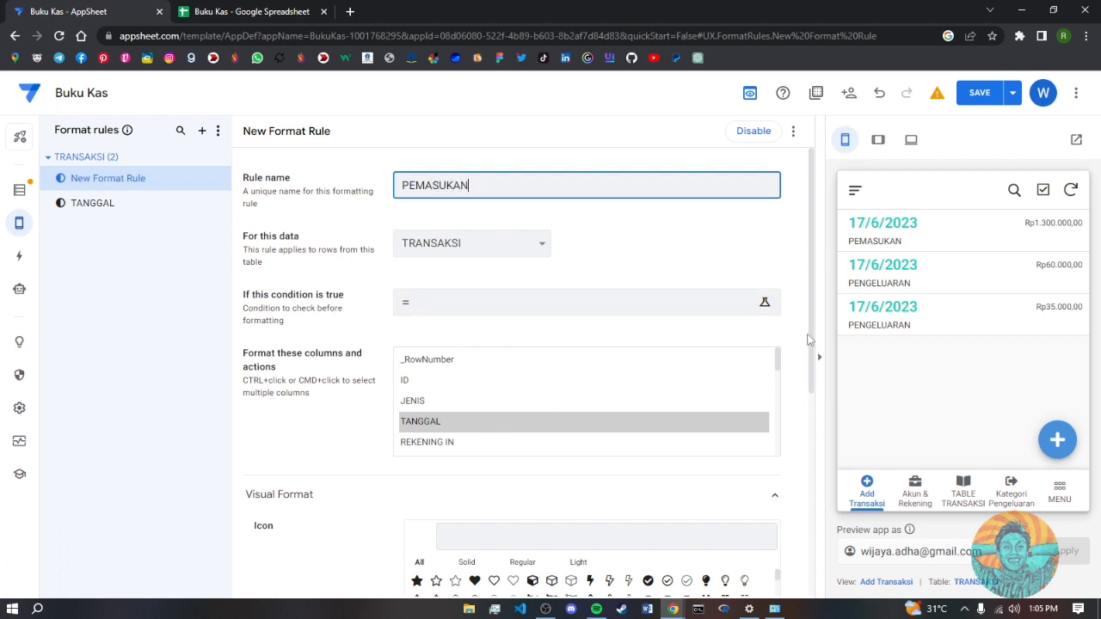
- Enter the condition [JENIS]="PEMASUKAN" in the Expression Assistant and save it
scroll(516, 310, down, 1)
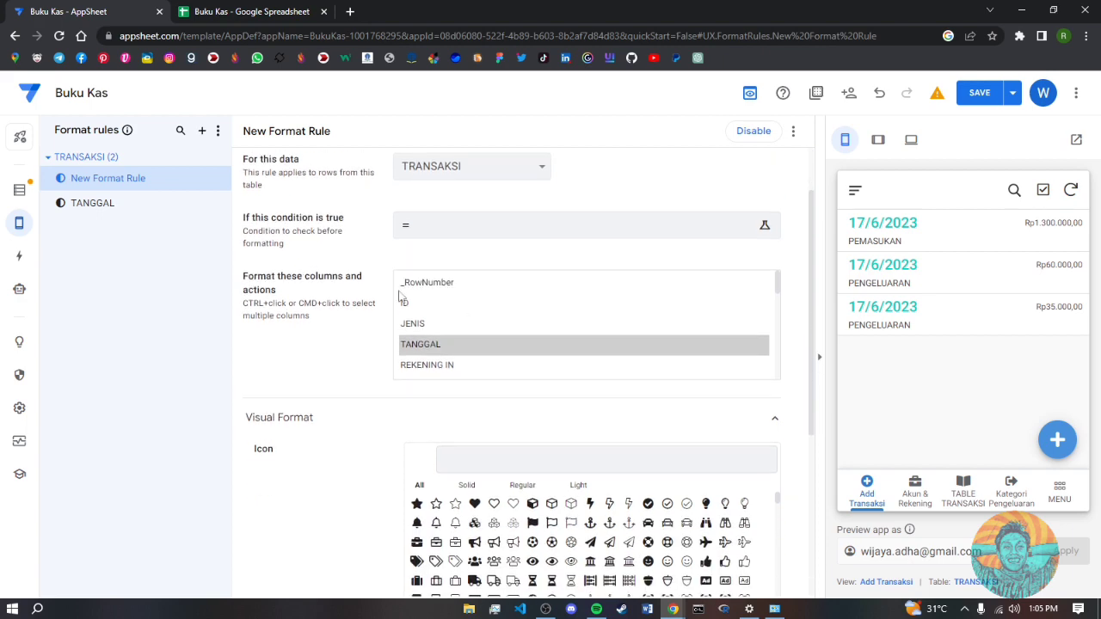
click(457, 237)
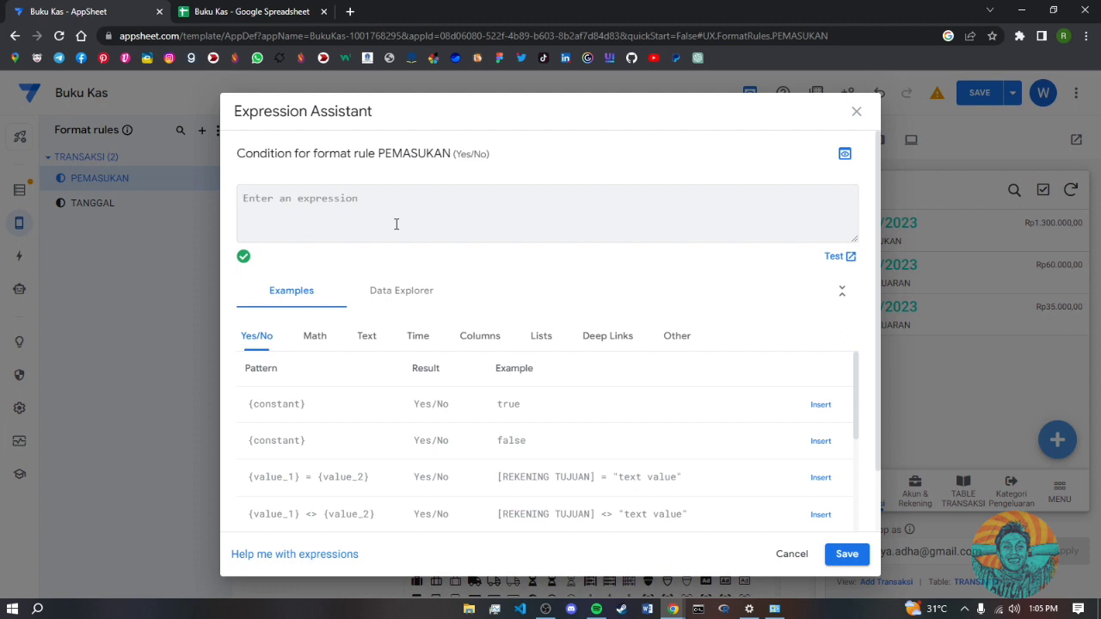
text([JENIS)
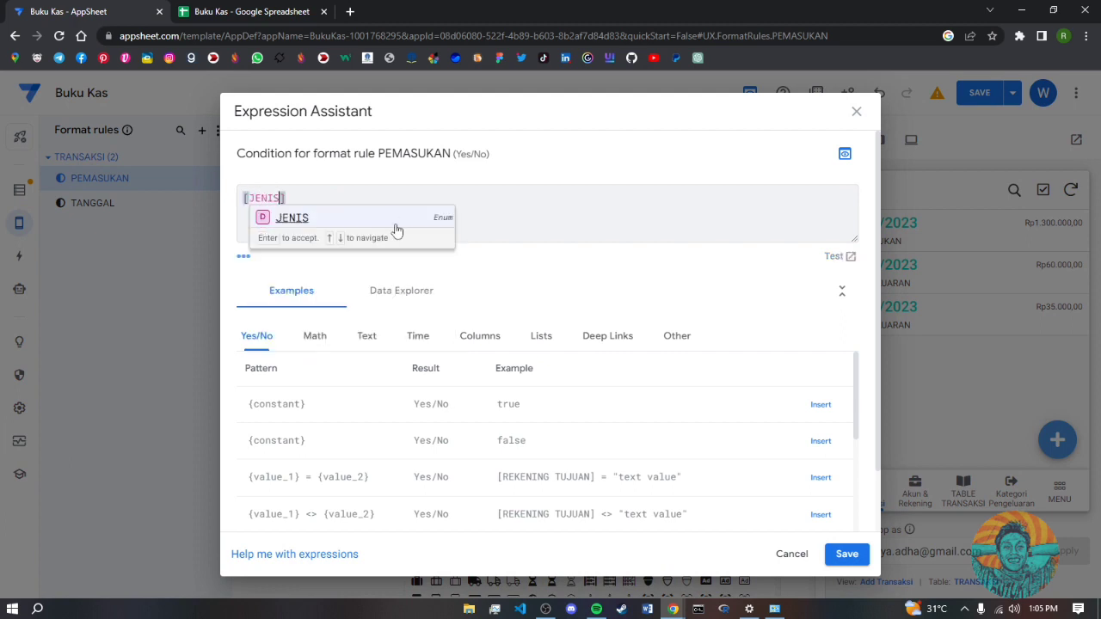
key(Return)
text(="PEMASUKAN)
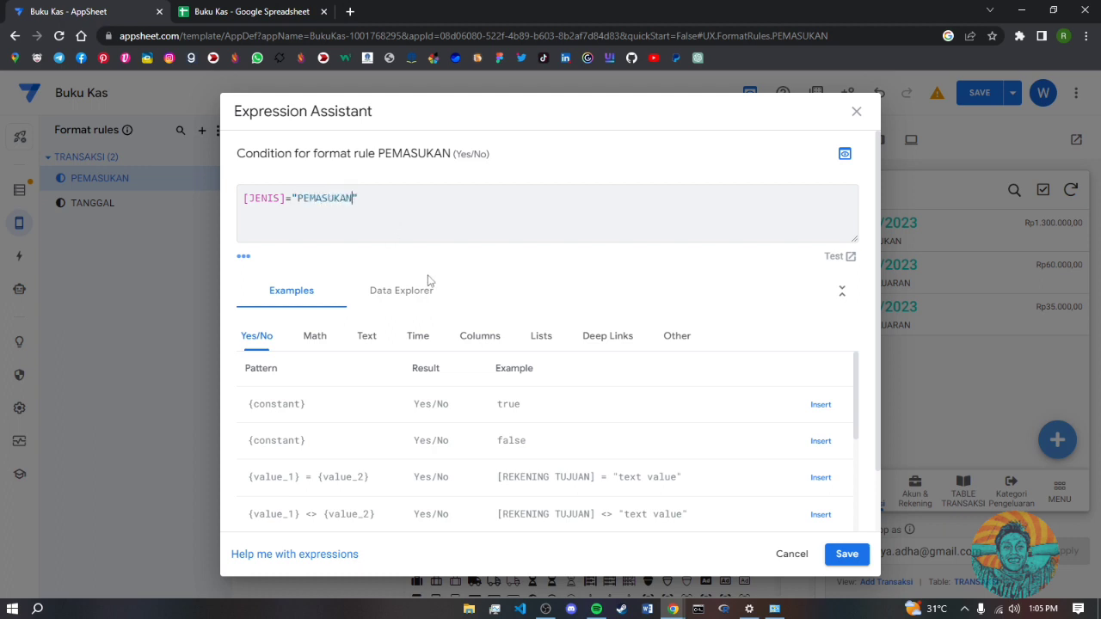
click(846, 556)
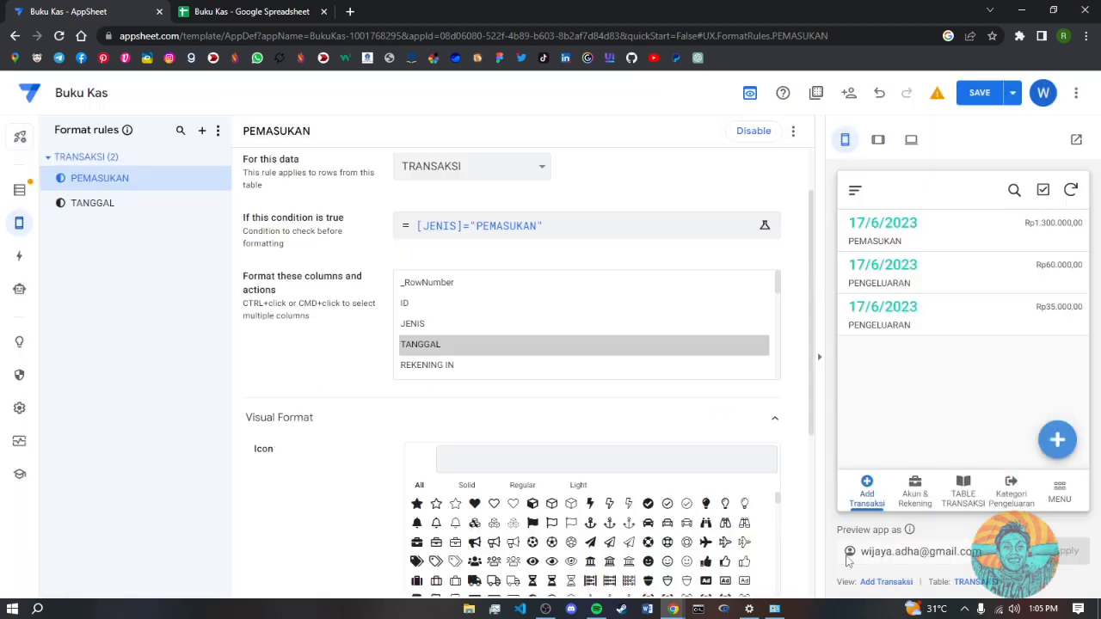
- Choose NOMINAL as the column the PEMASUKAN rule formats
click(780, 291)
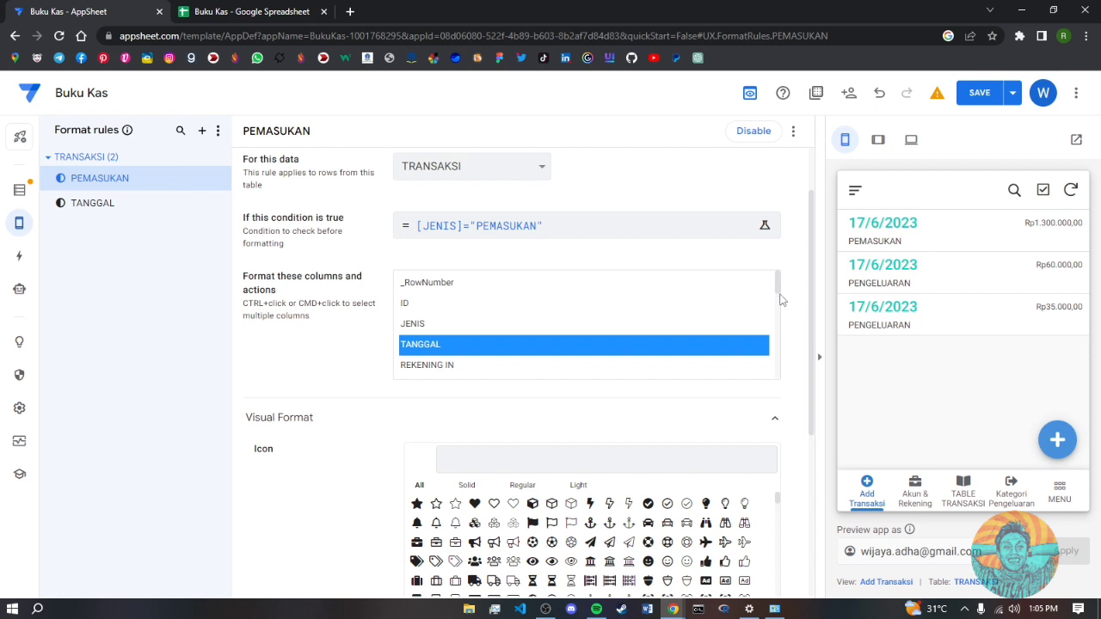
drag(778, 290, 776, 321)
click(431, 342)
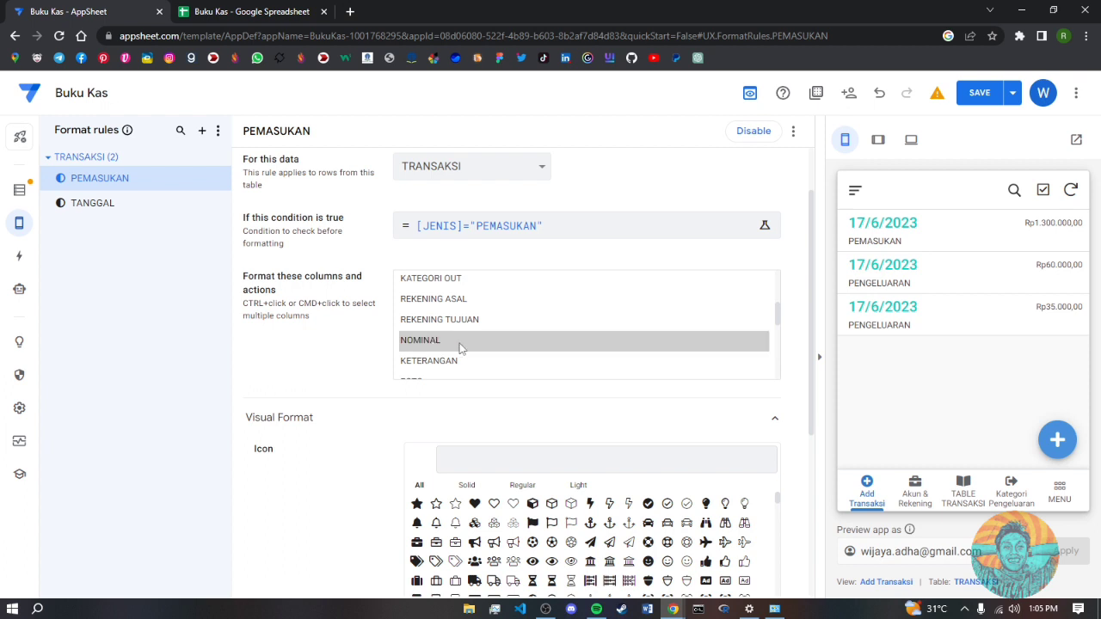
click(620, 343)
- Try a red text colour and a larger text size for the amounts
scroll(753, 447, down, 5)
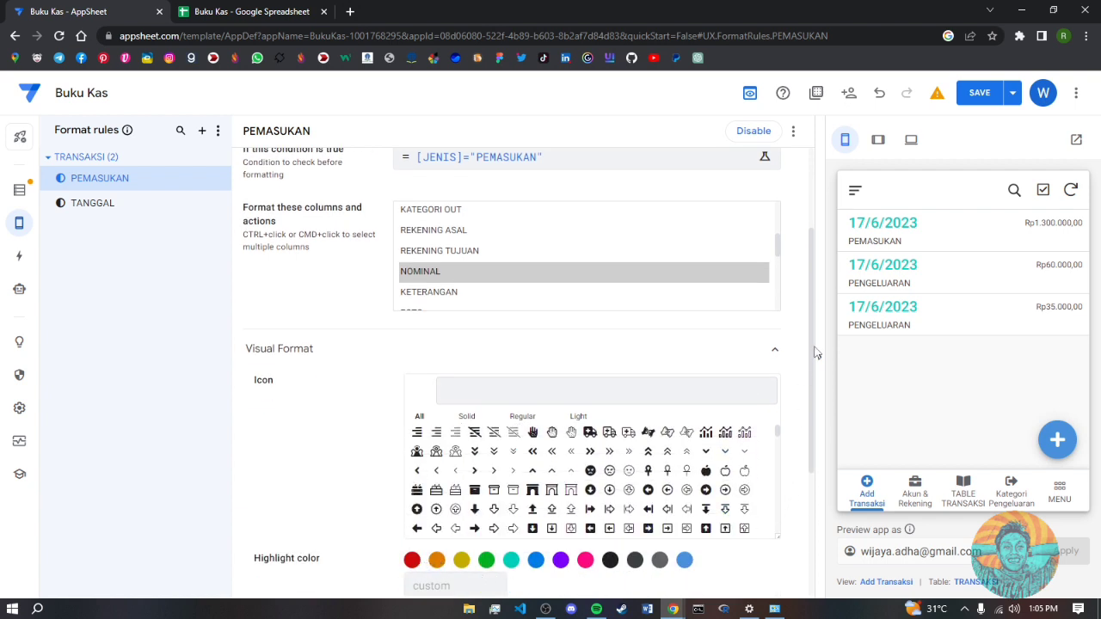
scroll(816, 353, down, 3)
click(411, 489)
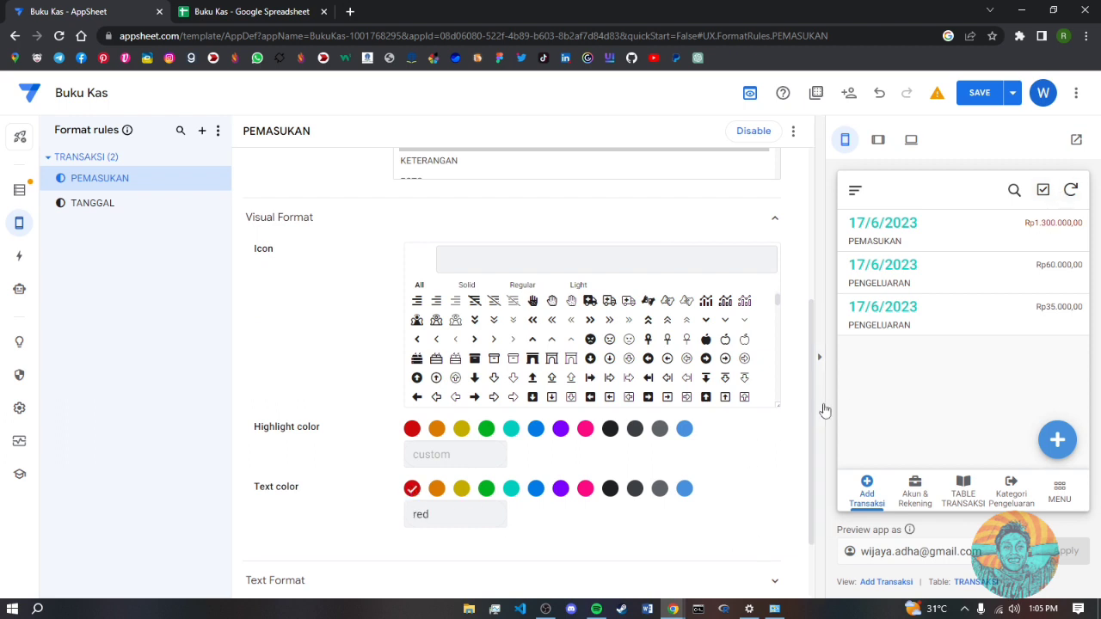
scroll(815, 408, down, 2)
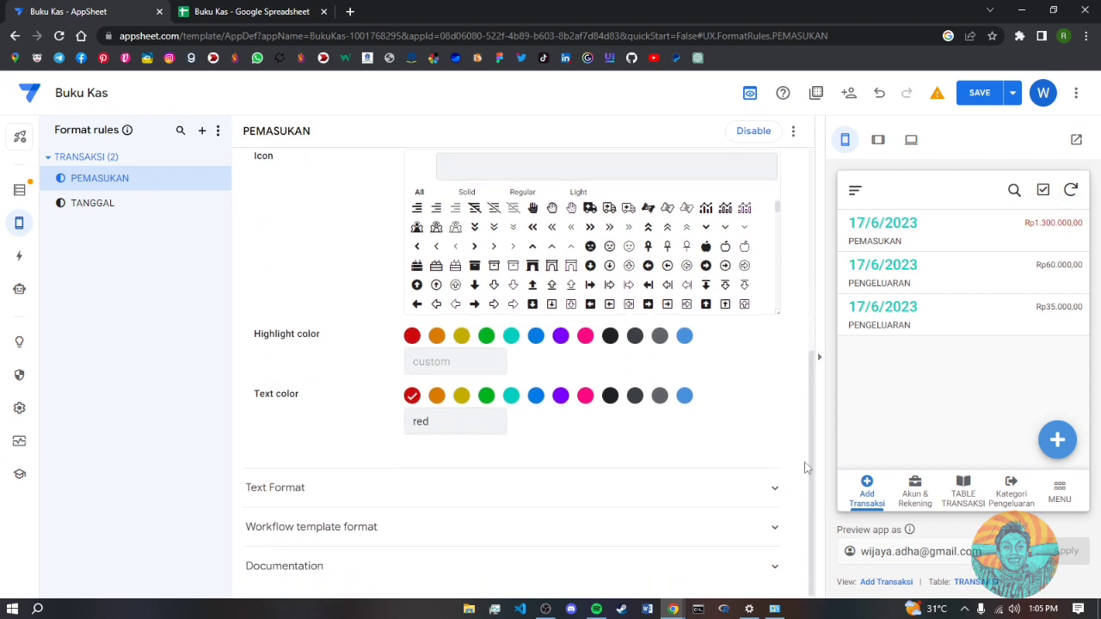
click(608, 492)
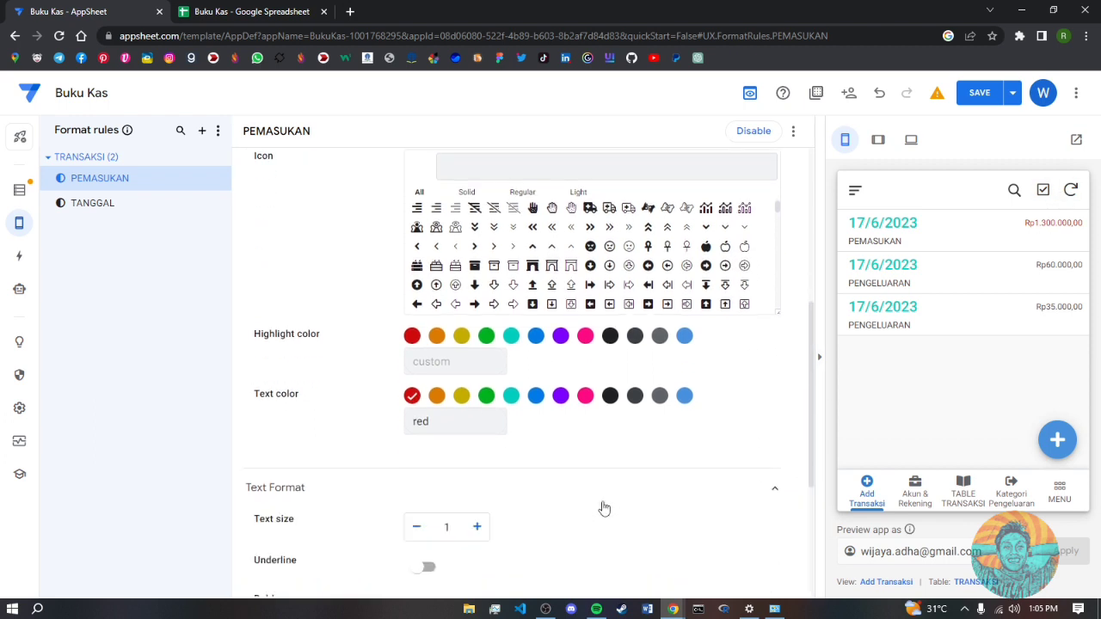
click(478, 528)
scroll(813, 387, up, 1)
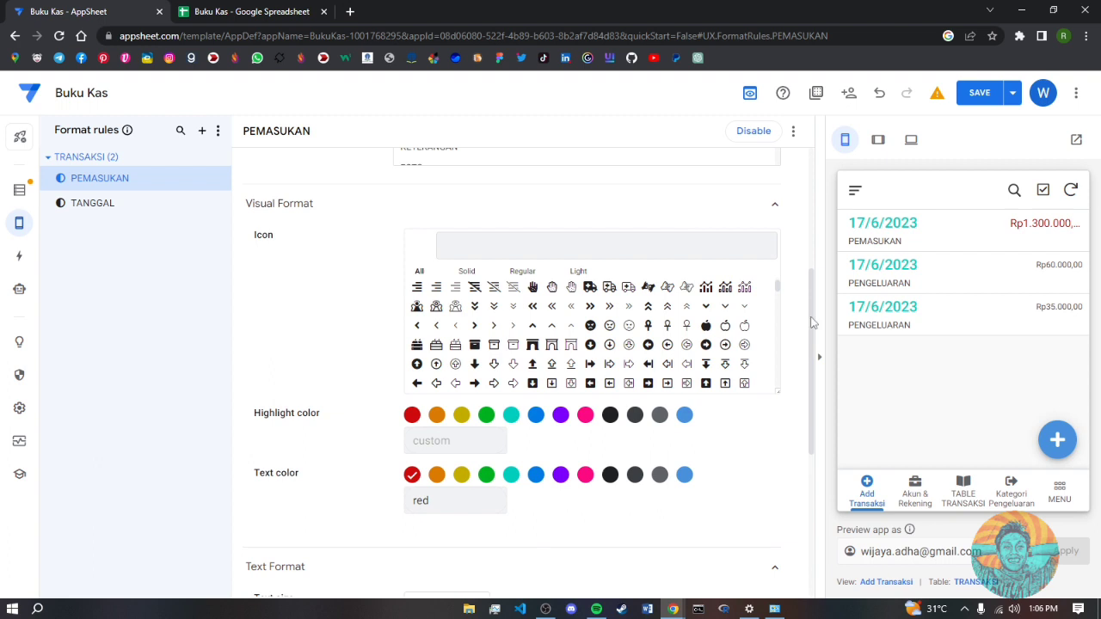
scroll(633, 378, up, 1)
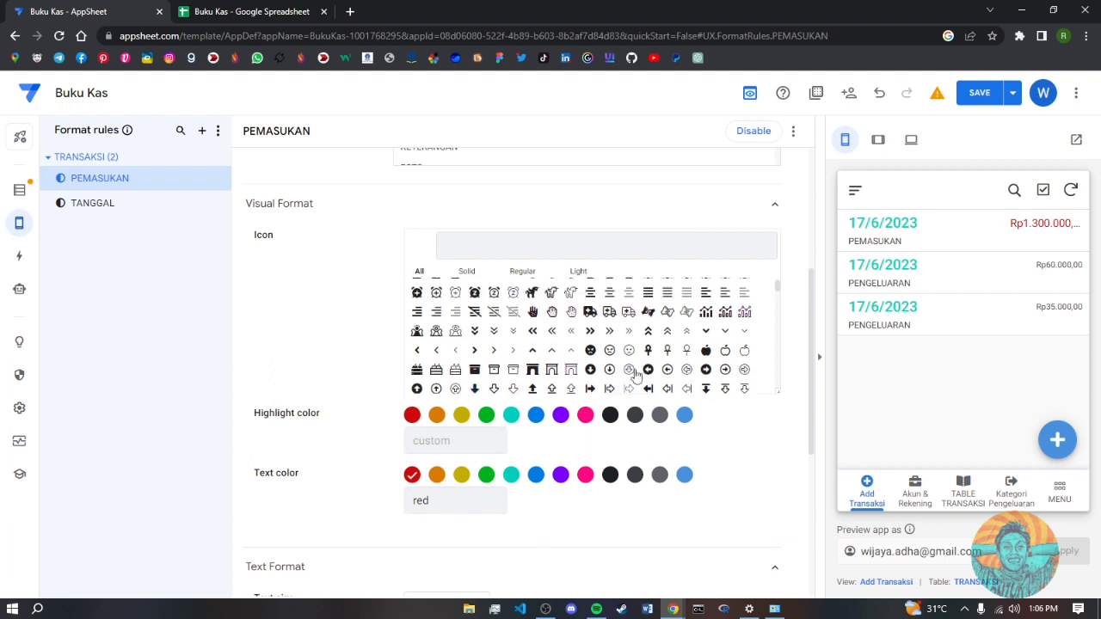
scroll(633, 378, up, 3)
scroll(634, 376, up, 2)
scroll(634, 375, down, 2)
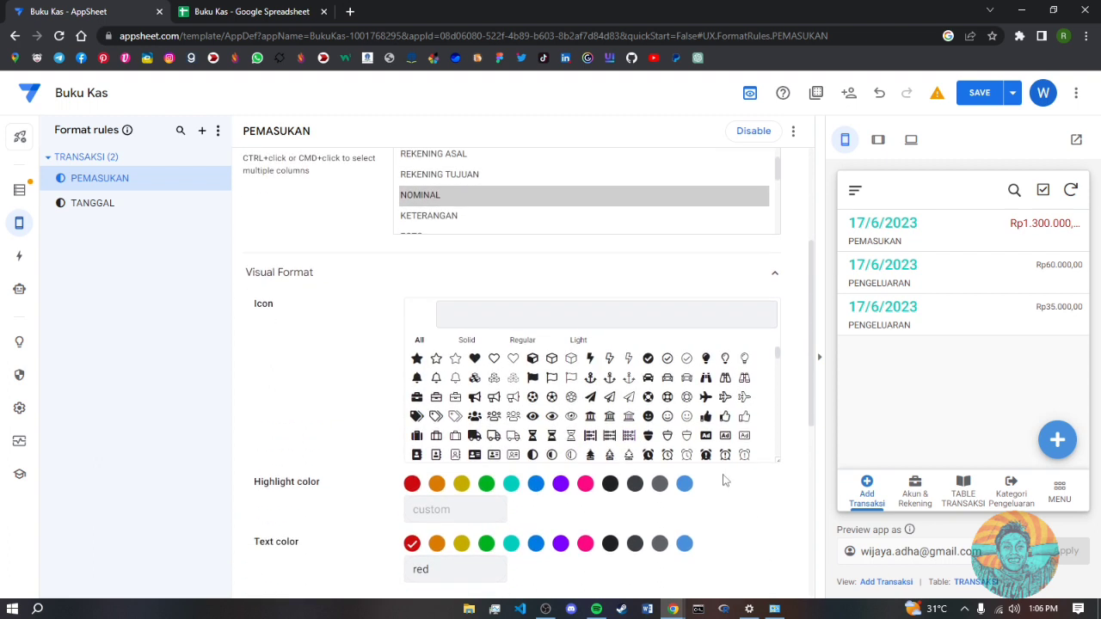
scroll(710, 453, down, 2)
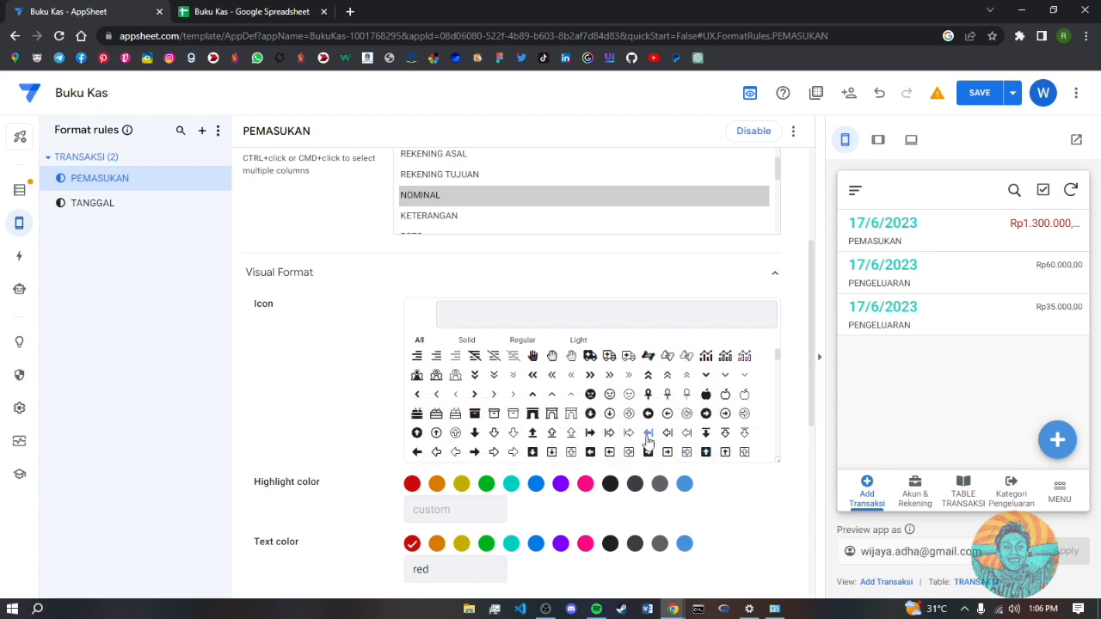
scroll(647, 440, down, 2)
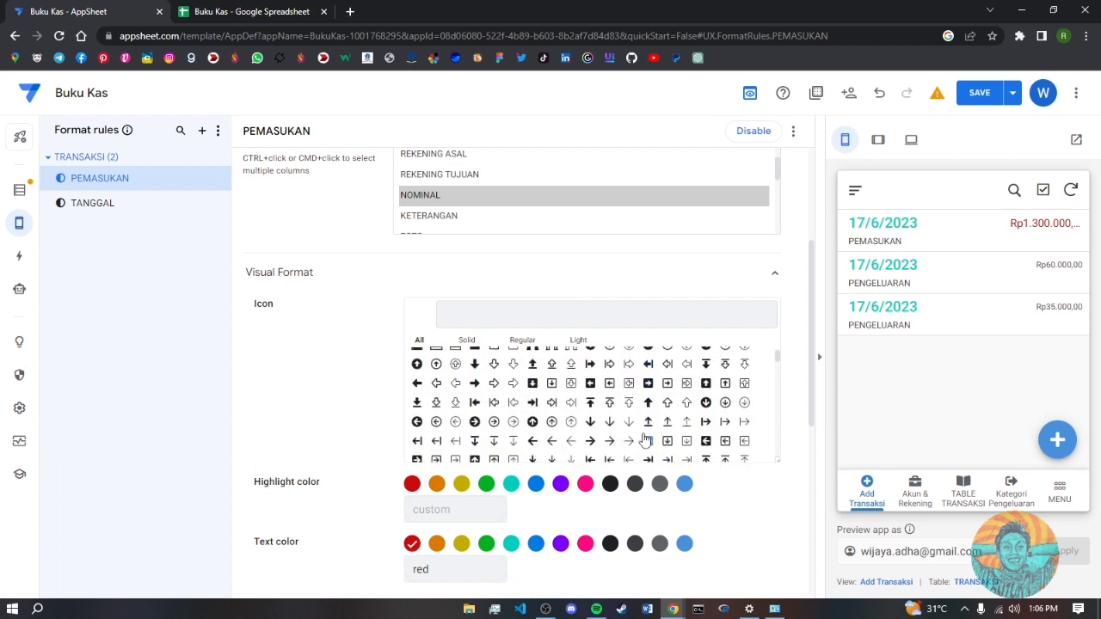
scroll(645, 439, up, 2)
scroll(662, 447, down, 2)
scroll(684, 424, down, 2)
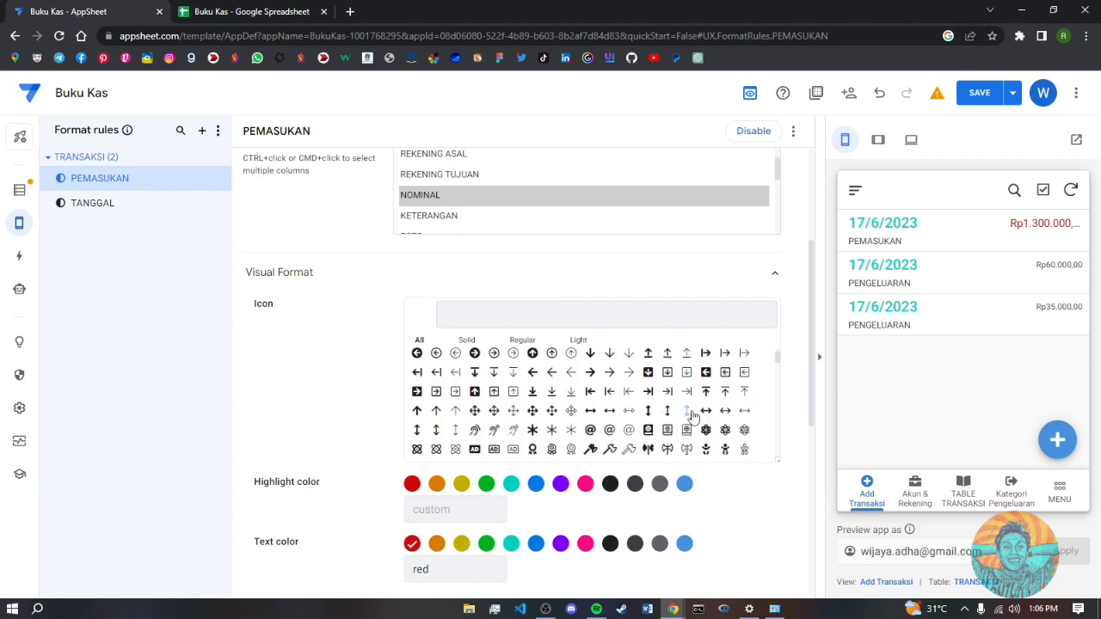
- Give income amounts an up-arrow icon, text size 1.2 and green text, then save
click(456, 411)
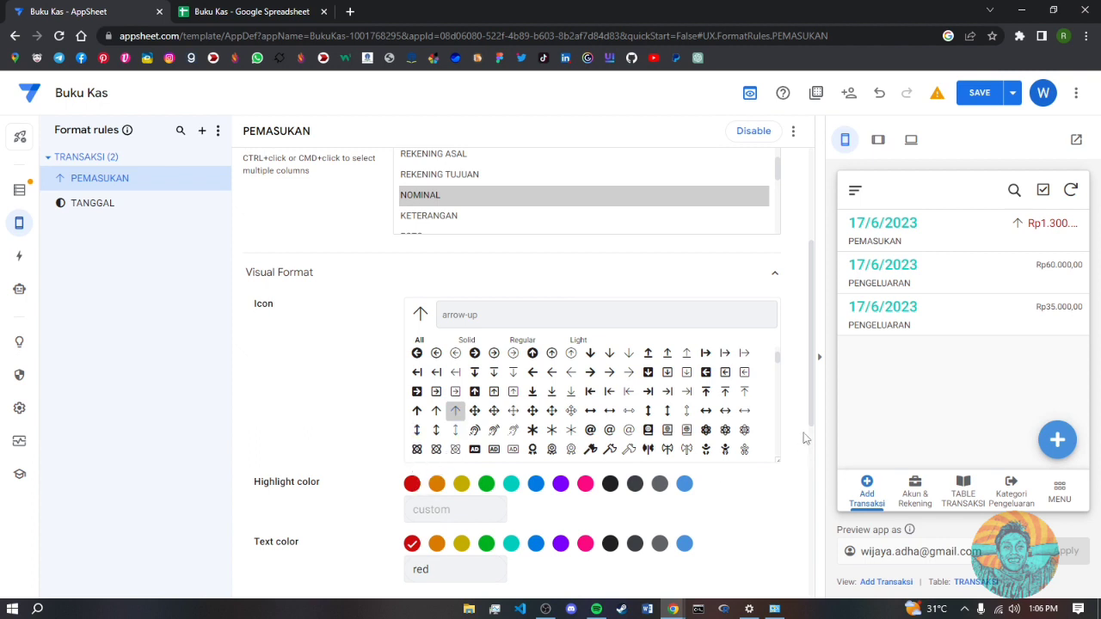
drag(813, 409, 812, 495)
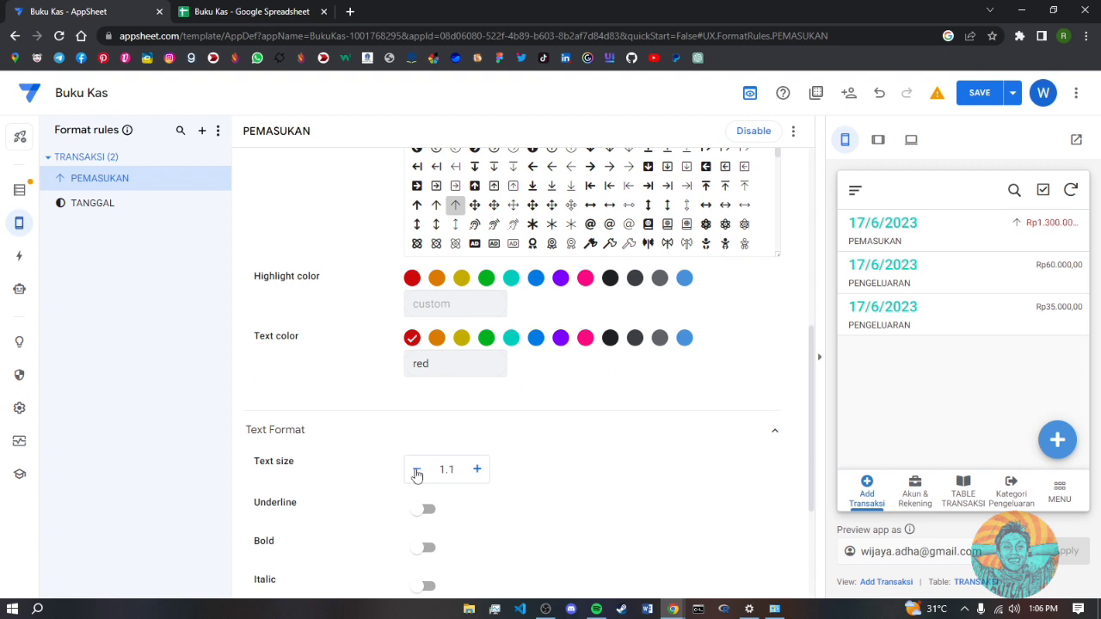
click(476, 470)
scroll(753, 380, up, 2)
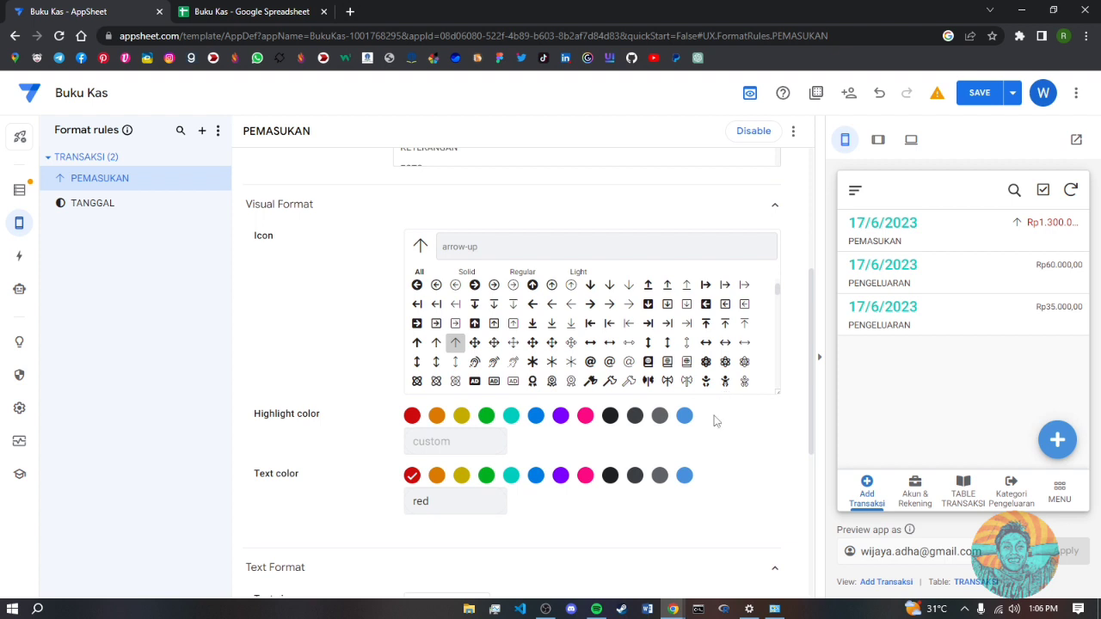
click(487, 477)
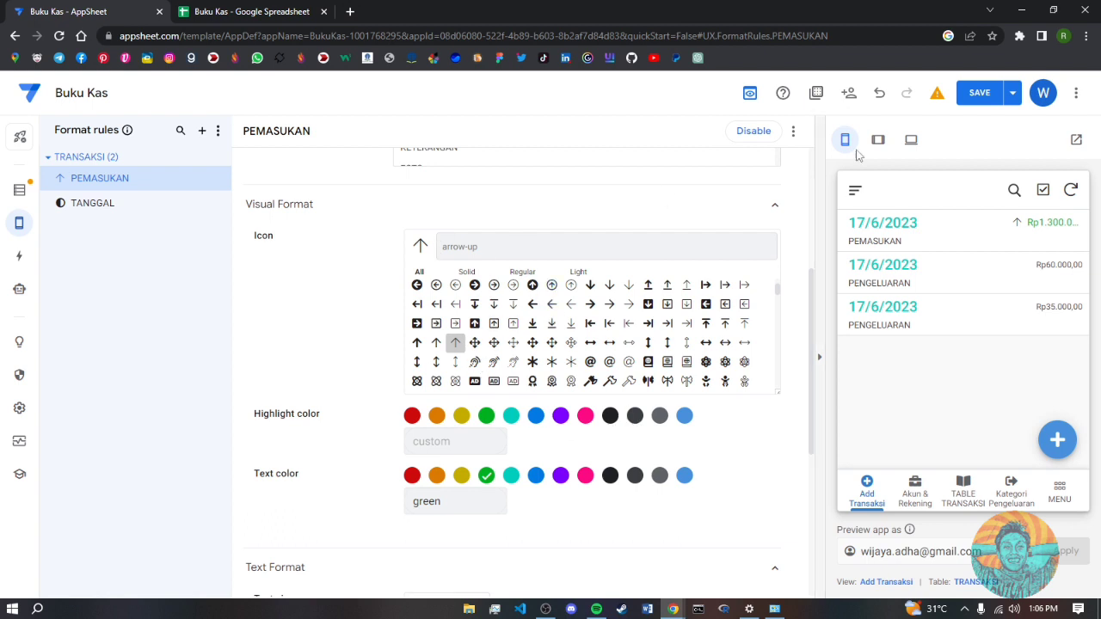
click(1001, 99)
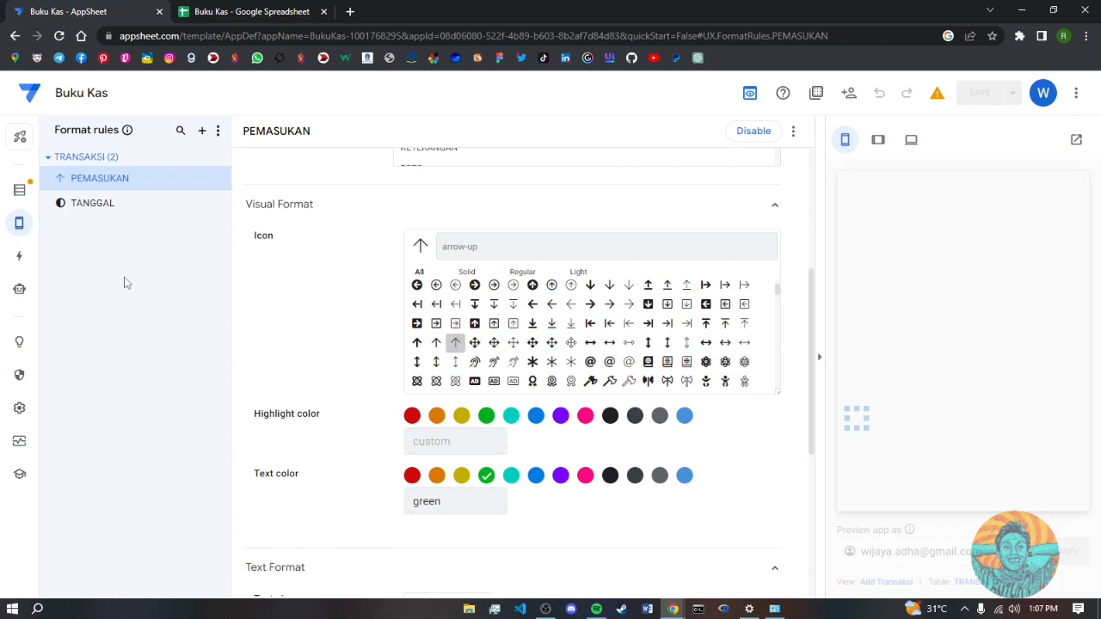
click(94, 206)
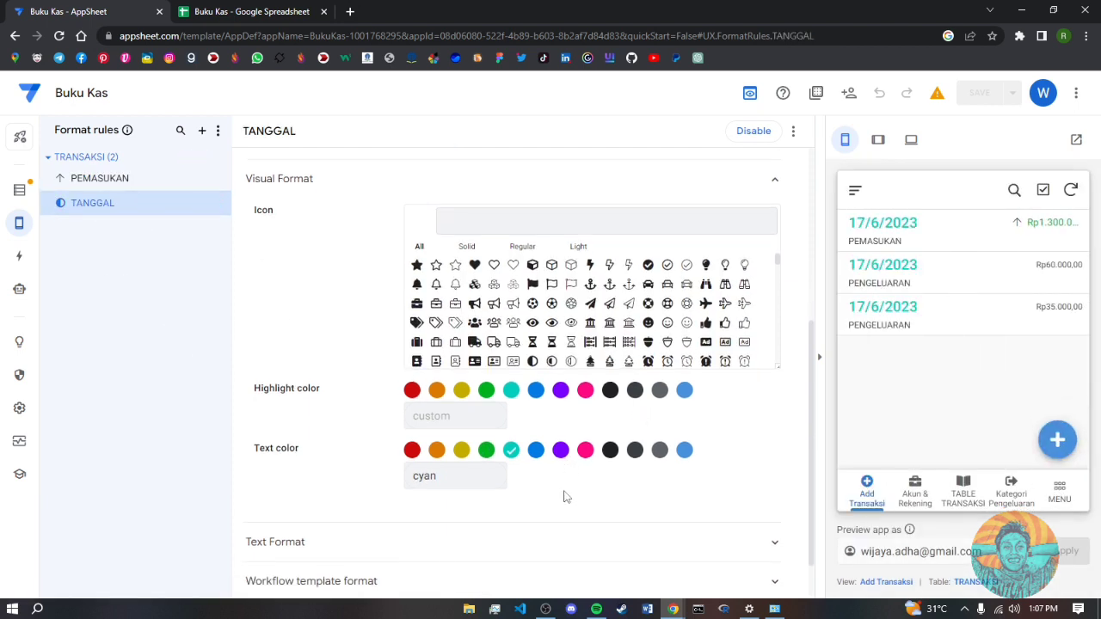
- Lower the TANGGAL rule's date text size to 1.3
scroll(515, 516, down, 1)
click(770, 490)
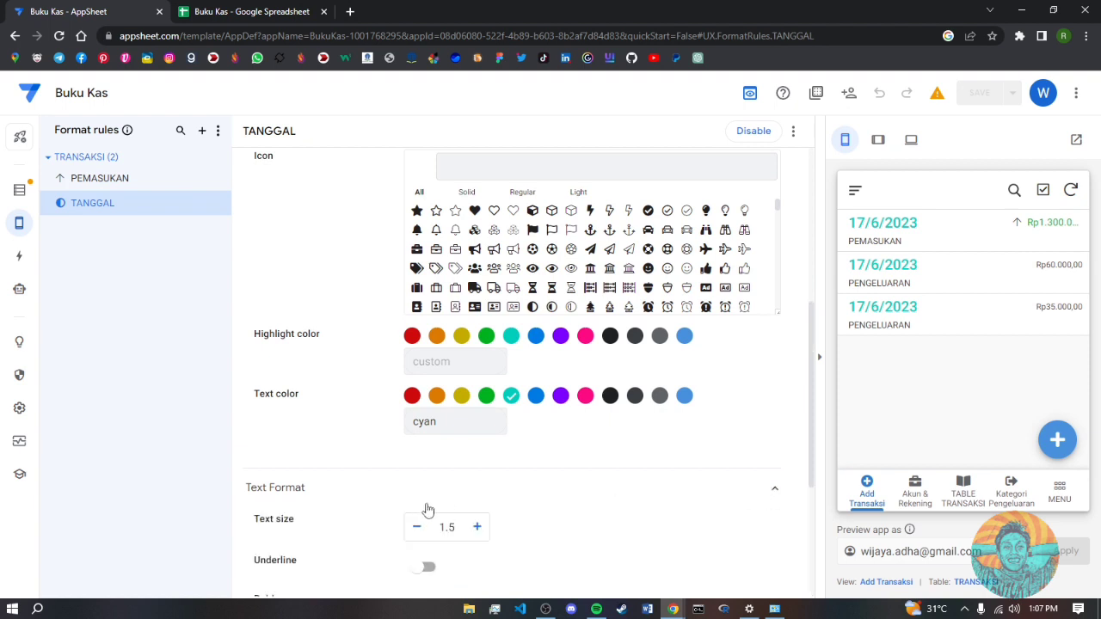
click(421, 528)
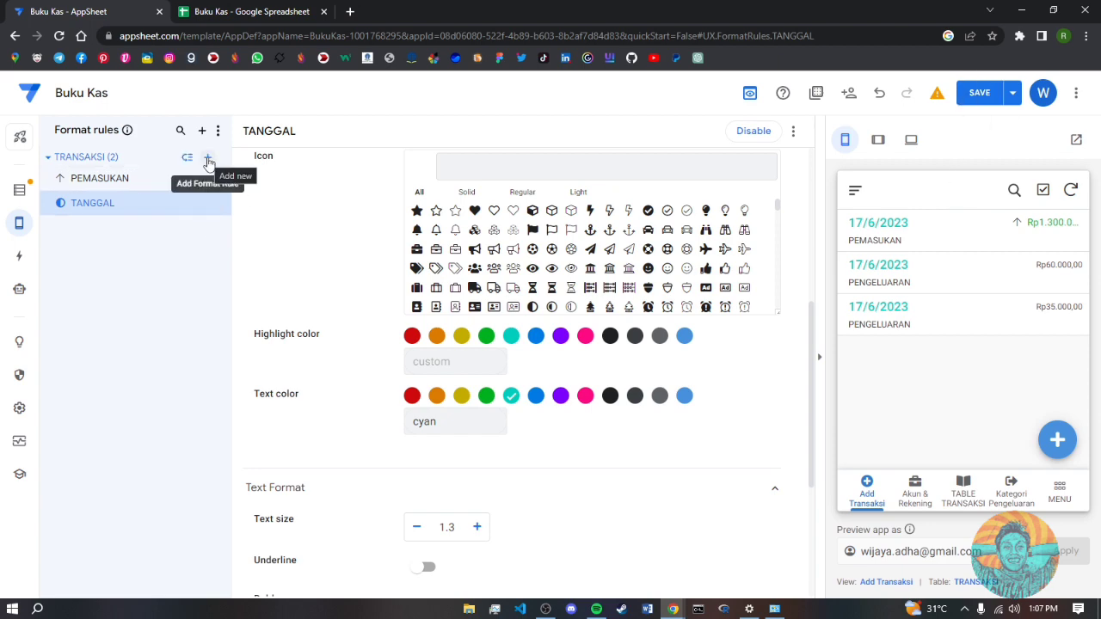
click(202, 131)
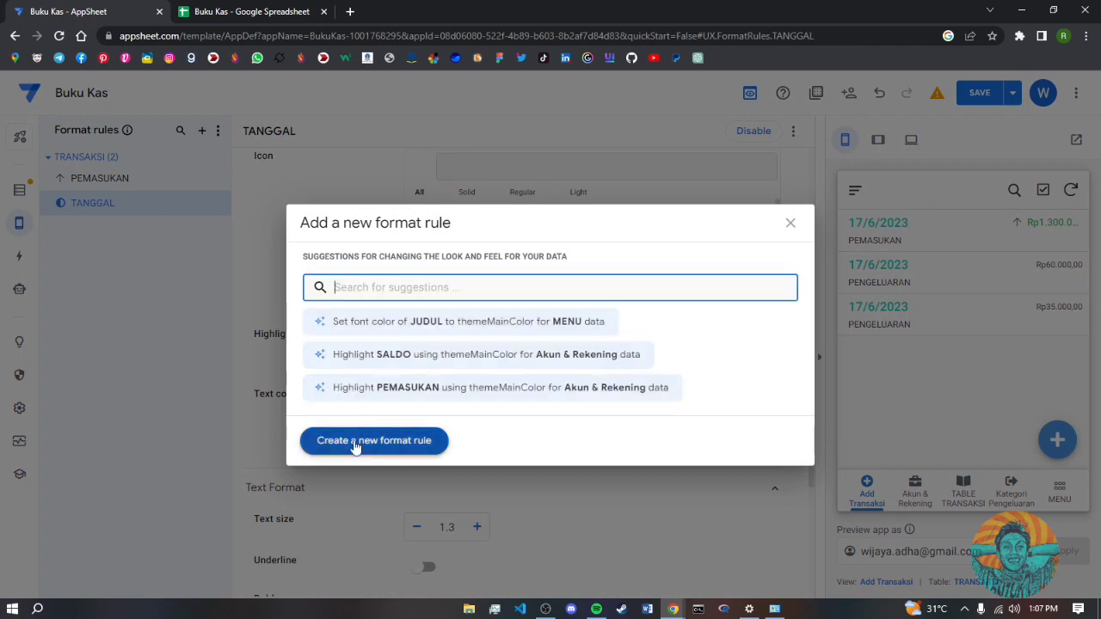
- Create a third format rule named PENGELUARAN for the TRANSAKSI table
click(355, 443)
scroll(413, 166, up, 4)
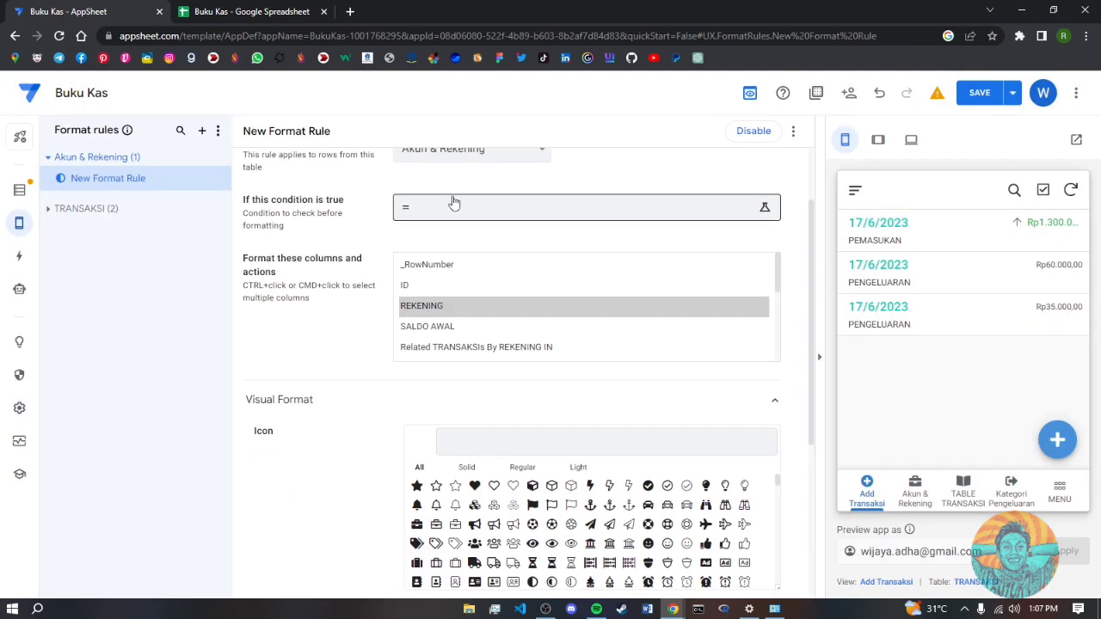
click(476, 185)
key(ctrl+a)
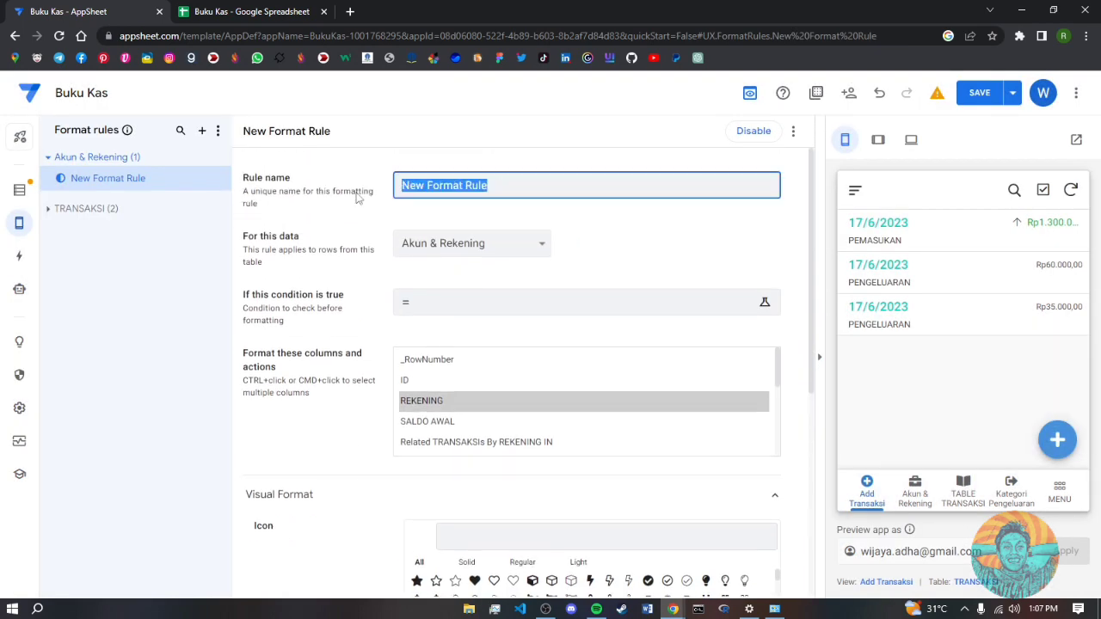
text(PENGELUARAN)
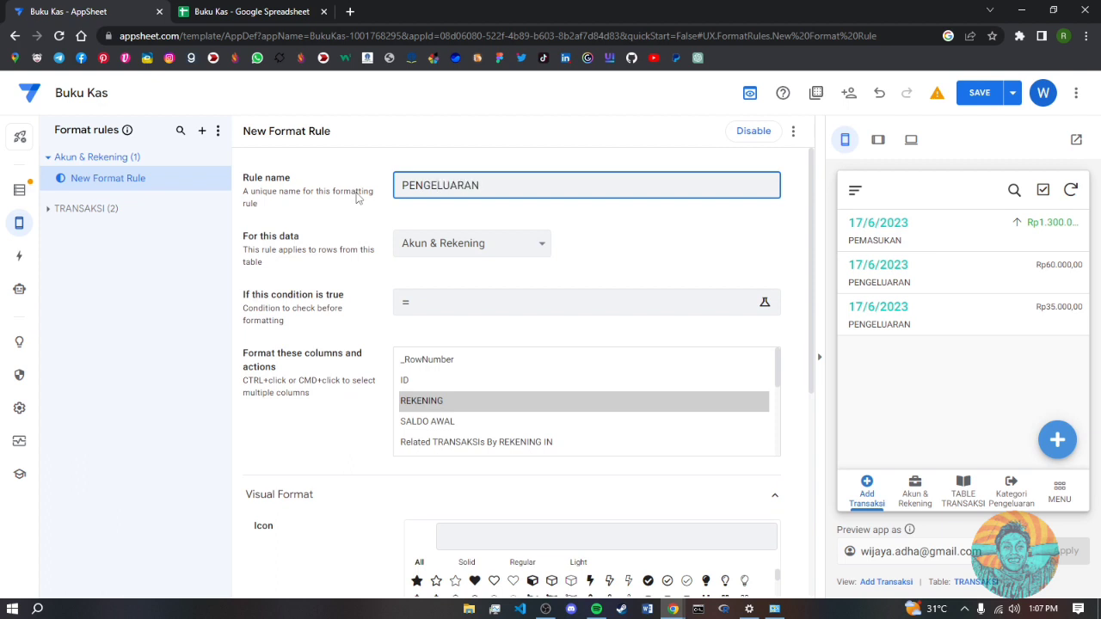
click(425, 254)
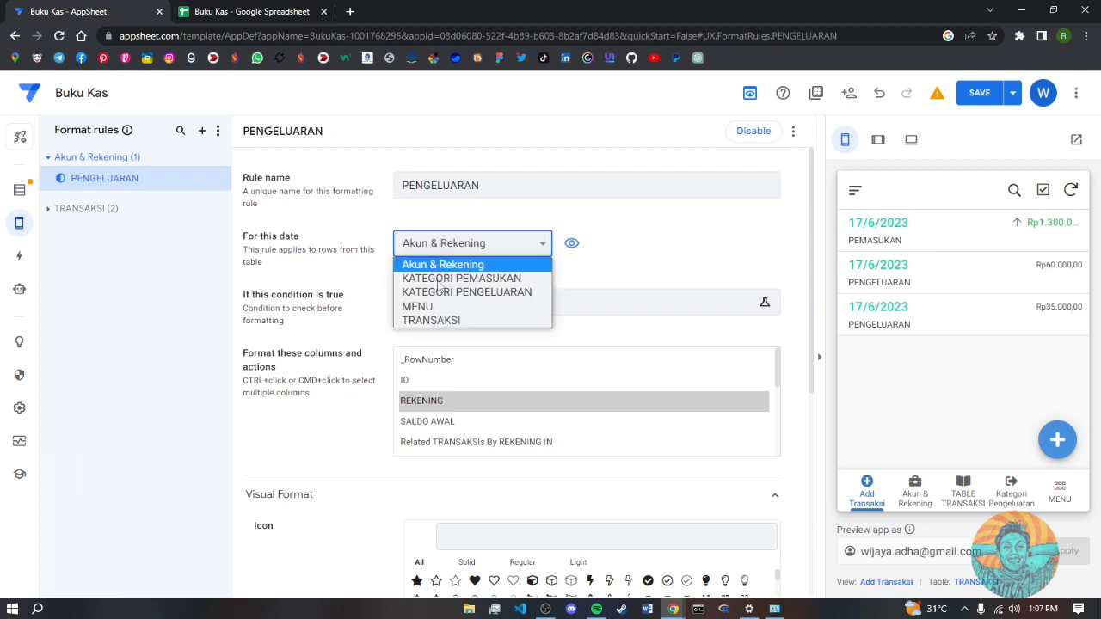
click(441, 320)
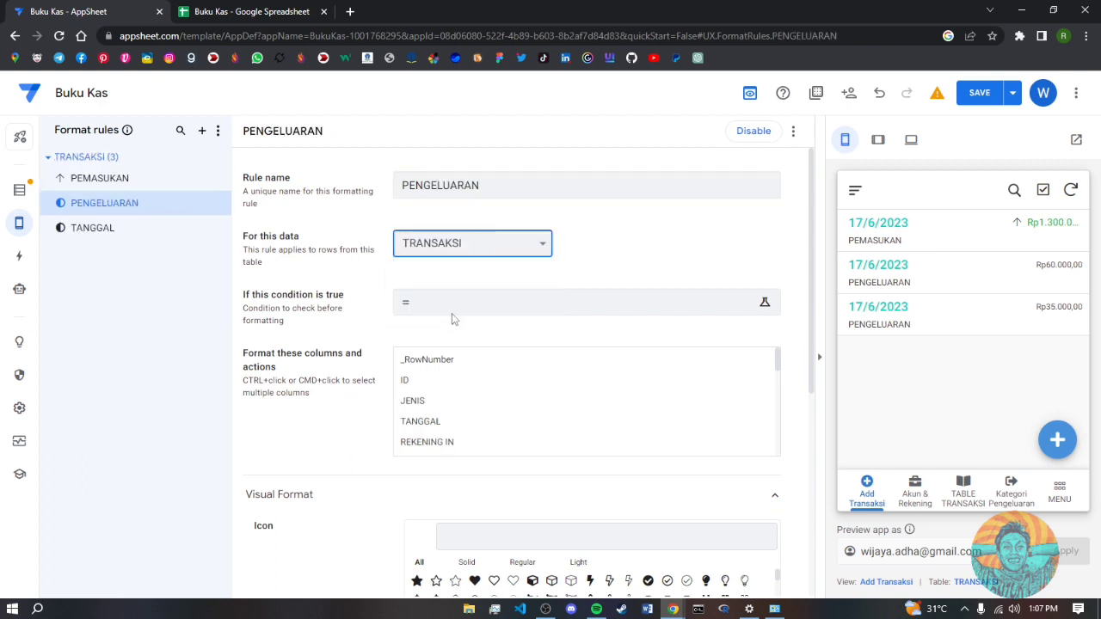
- Set the PENGELUARAN rule's condition to [JENIS]="PENGELUARAN"
click(436, 311)
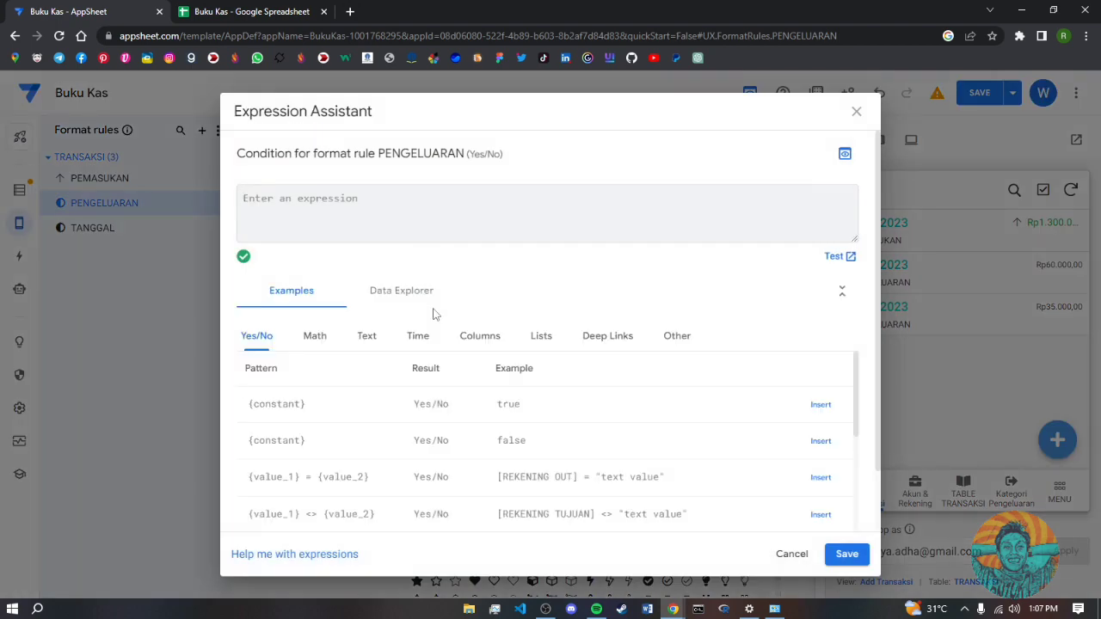
text([JENIS)
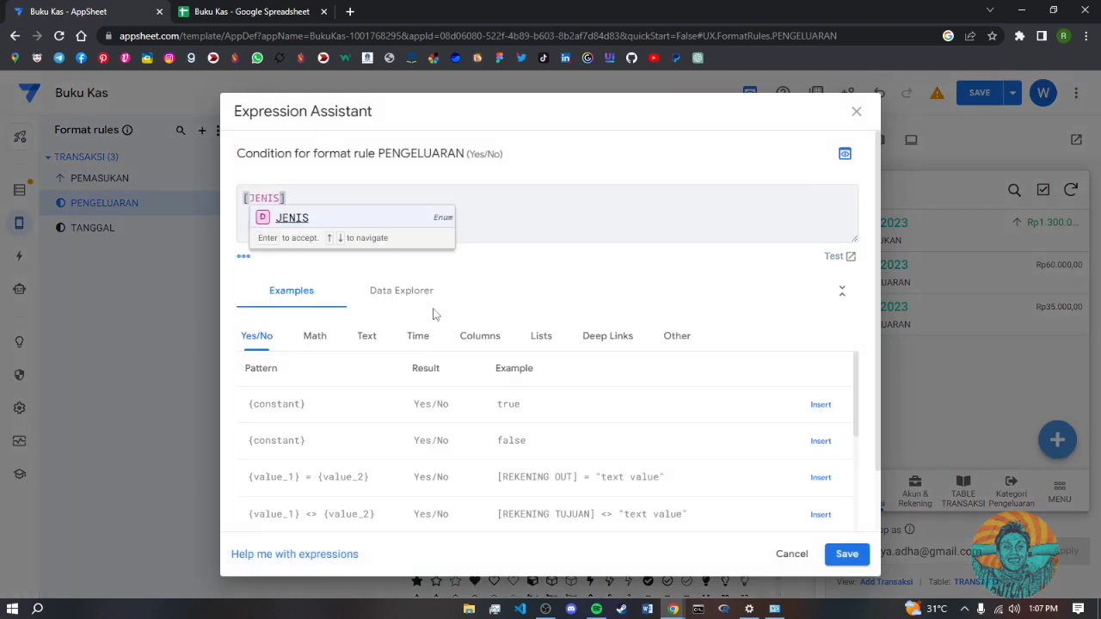
key(Return)
text(="PENGELUARAN)
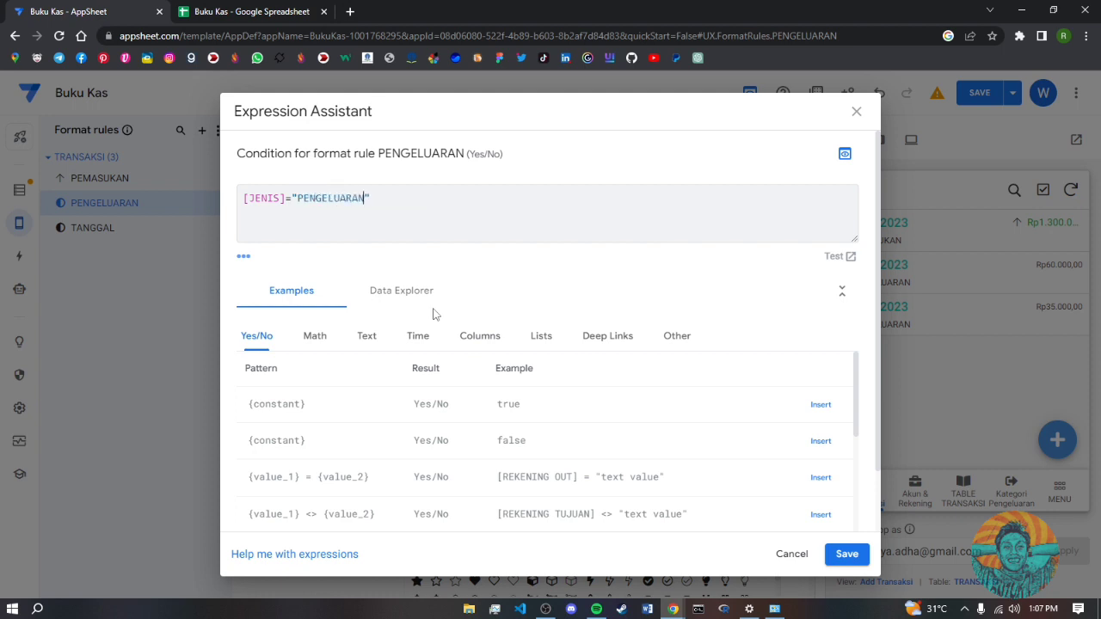
click(843, 555)
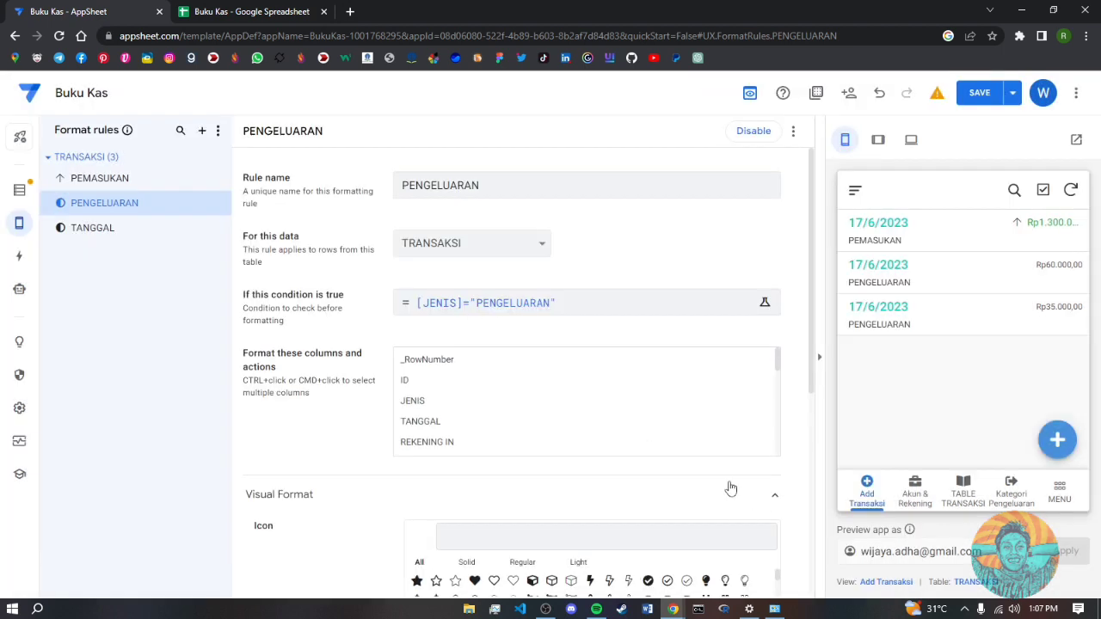
- Format the NOMINAL amounts in red text at size 1.2
scroll(456, 444, down, 3)
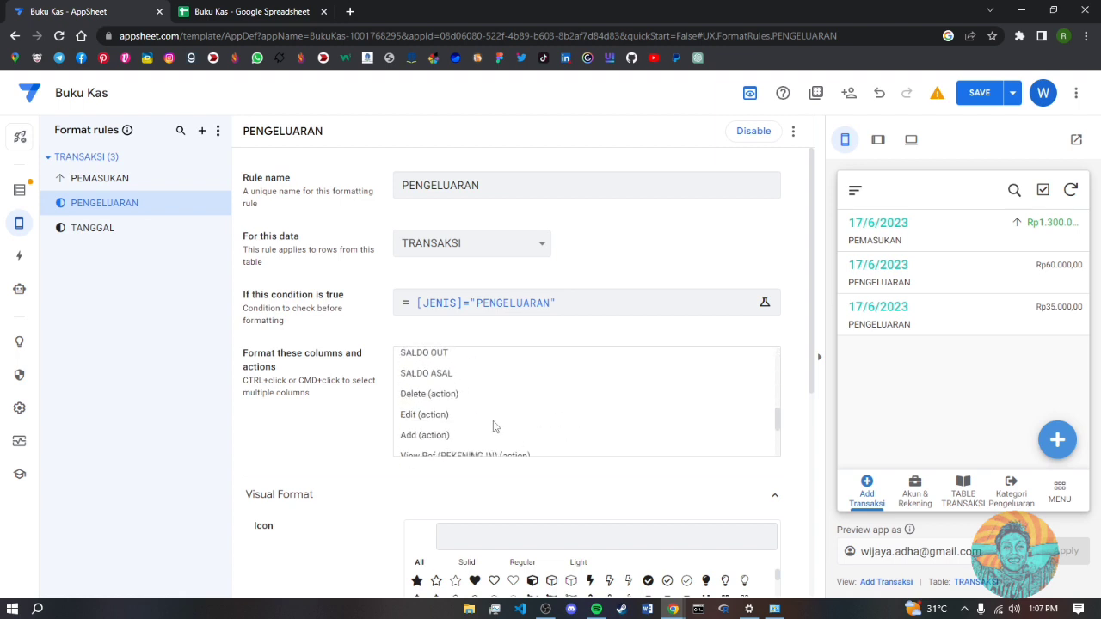
scroll(486, 419, up, 1)
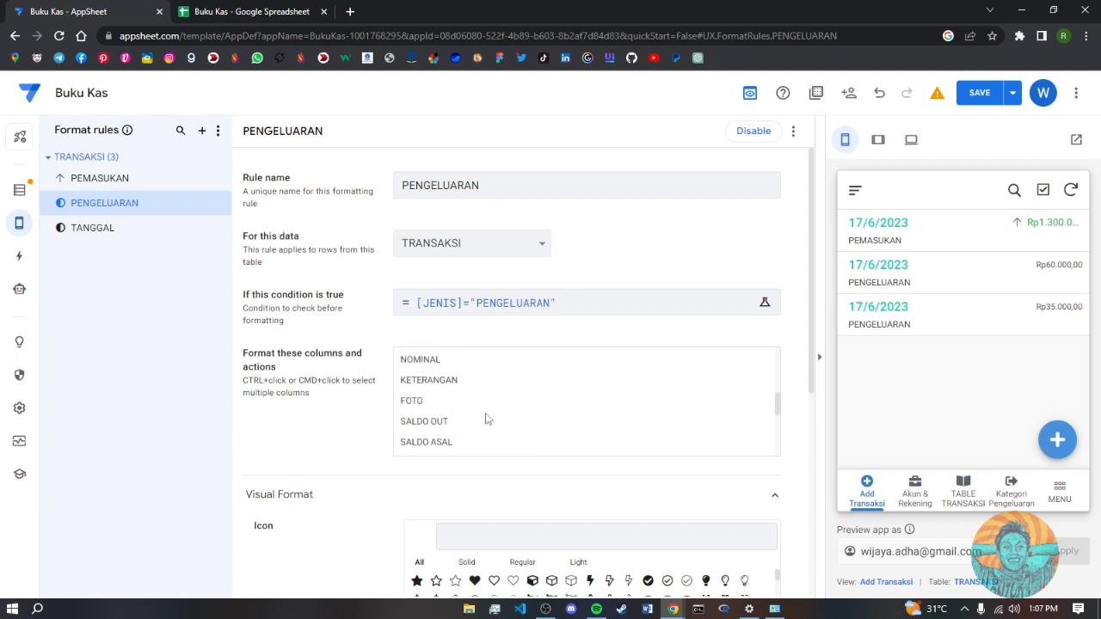
click(431, 367)
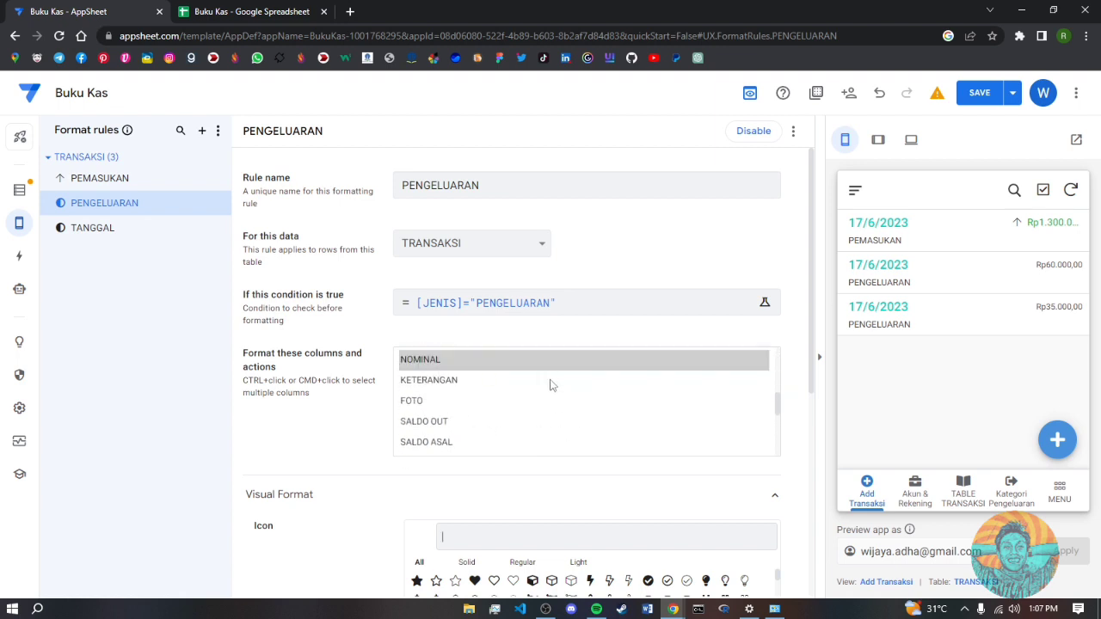
scroll(585, 404, down, 5)
scroll(725, 487, down, 6)
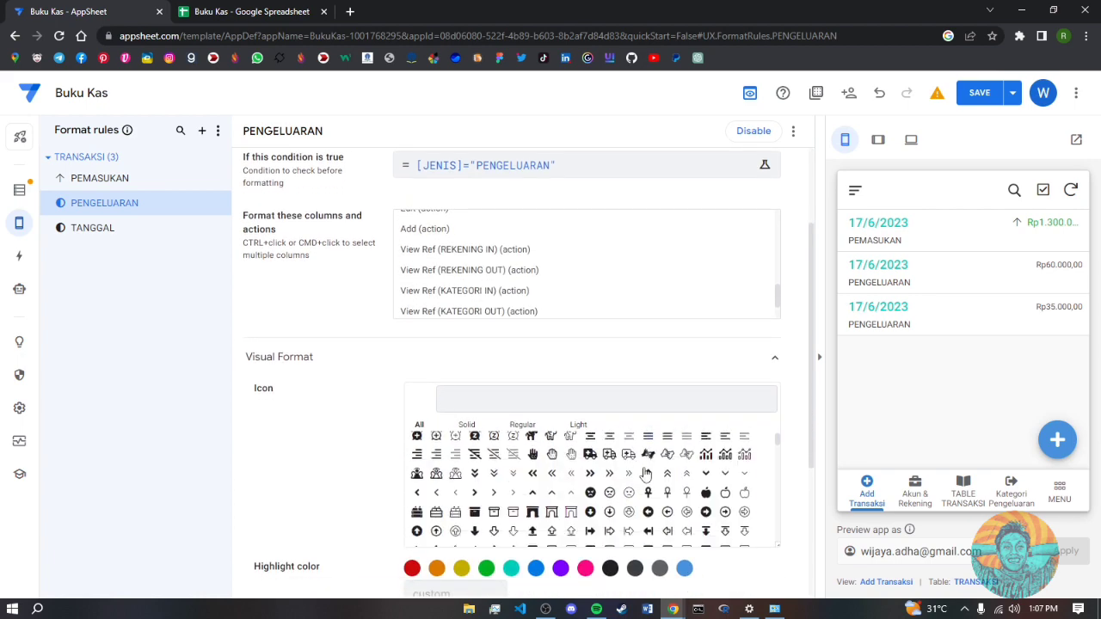
scroll(504, 578, down, 1)
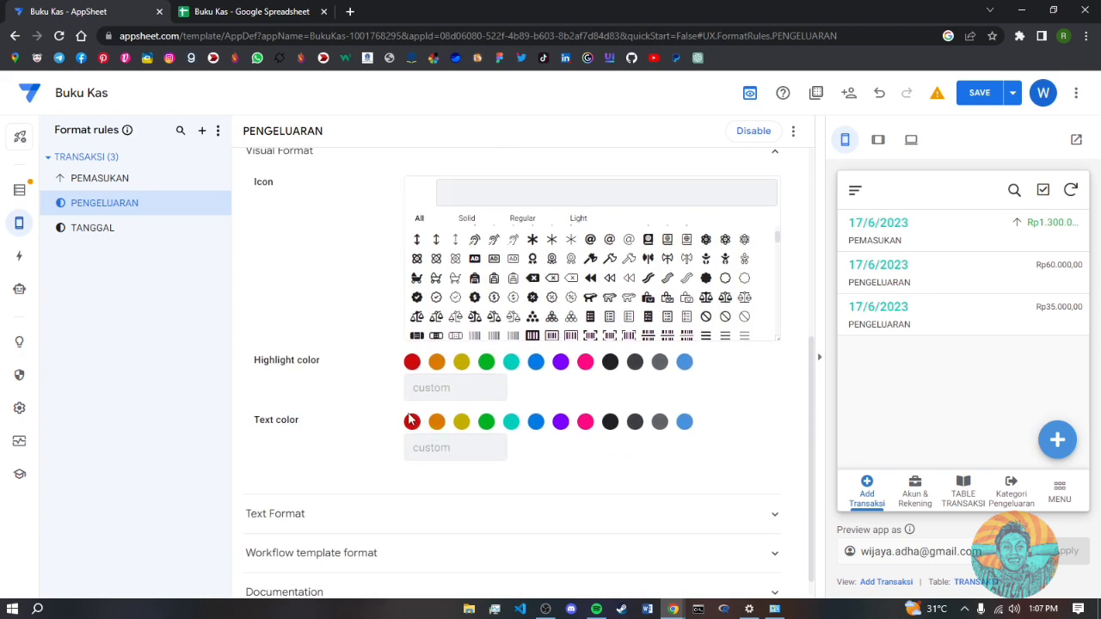
click(412, 422)
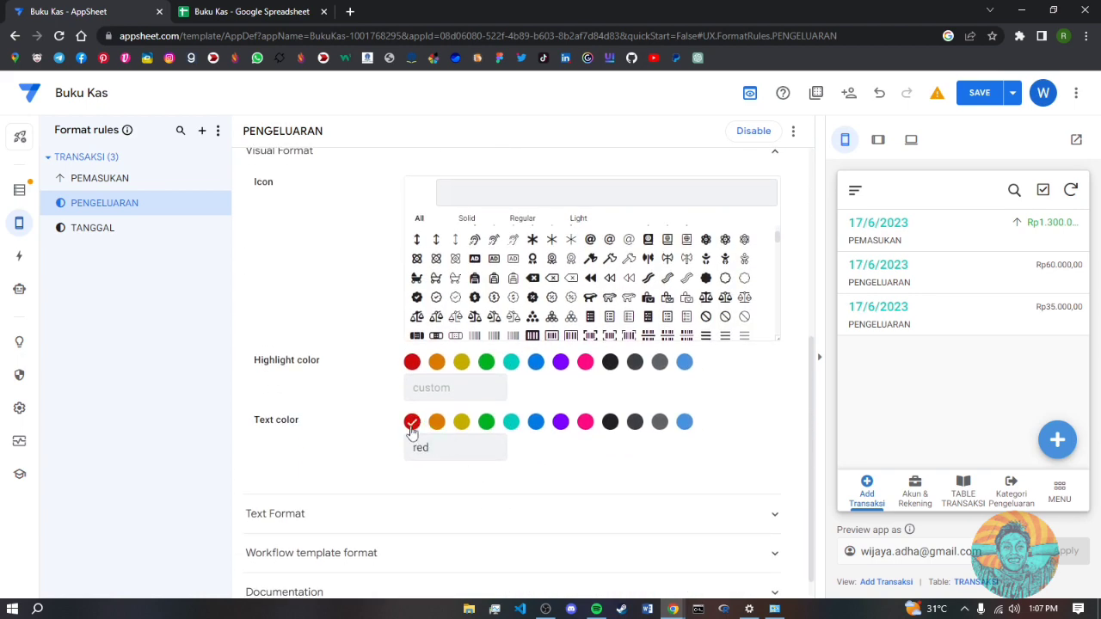
click(706, 531)
click(478, 553)
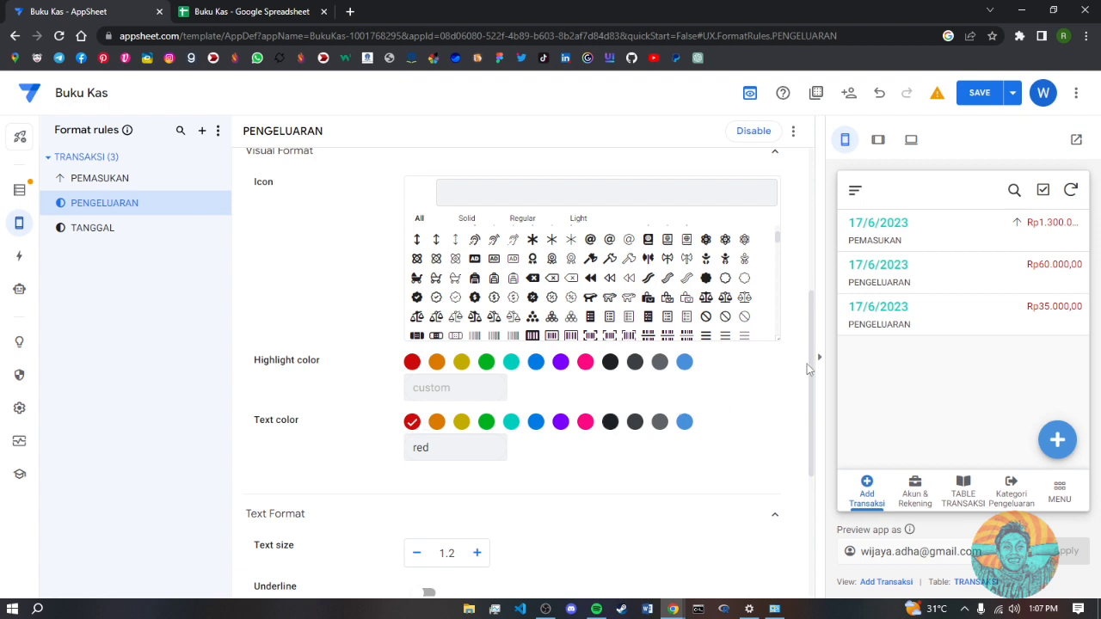
- Mark expense amounts with a down-arrow icon and save the app
scroll(815, 362, up, 1)
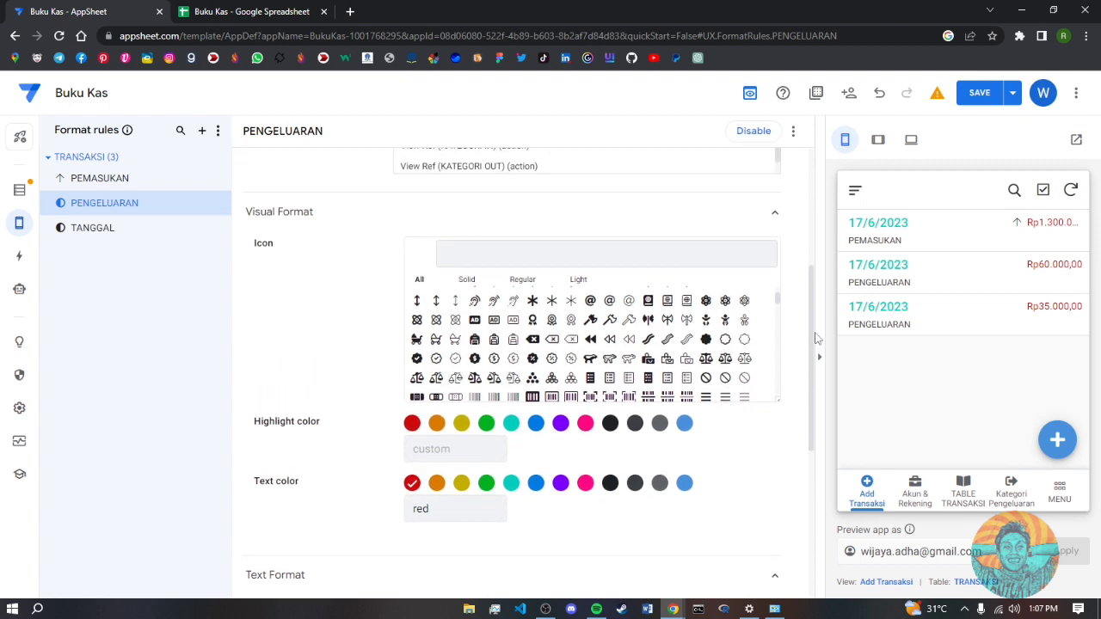
scroll(512, 398, up, 1)
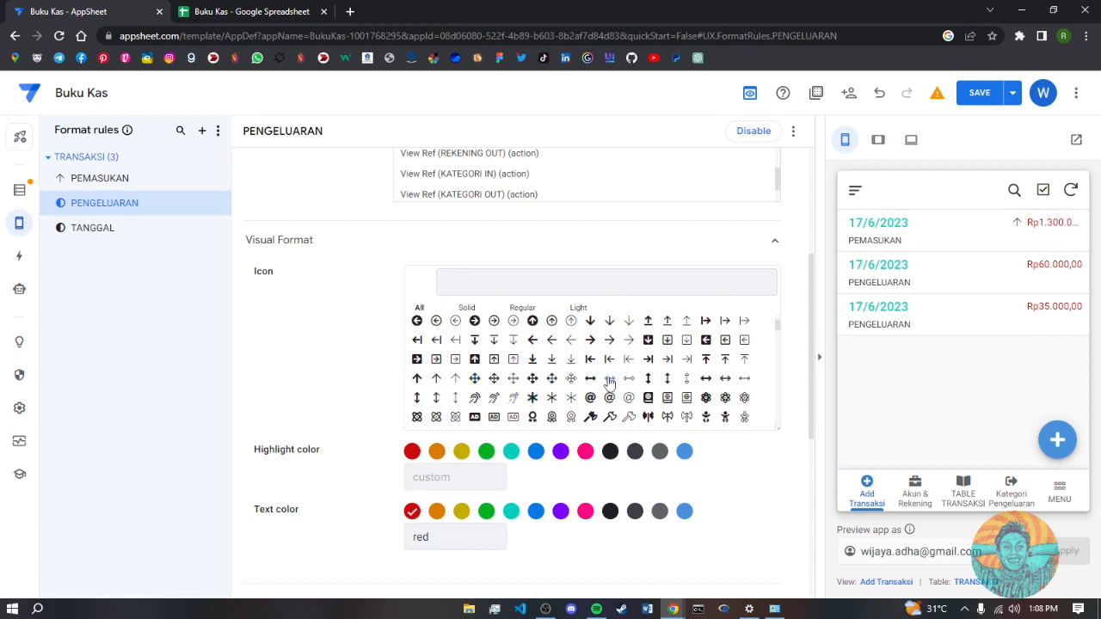
click(629, 321)
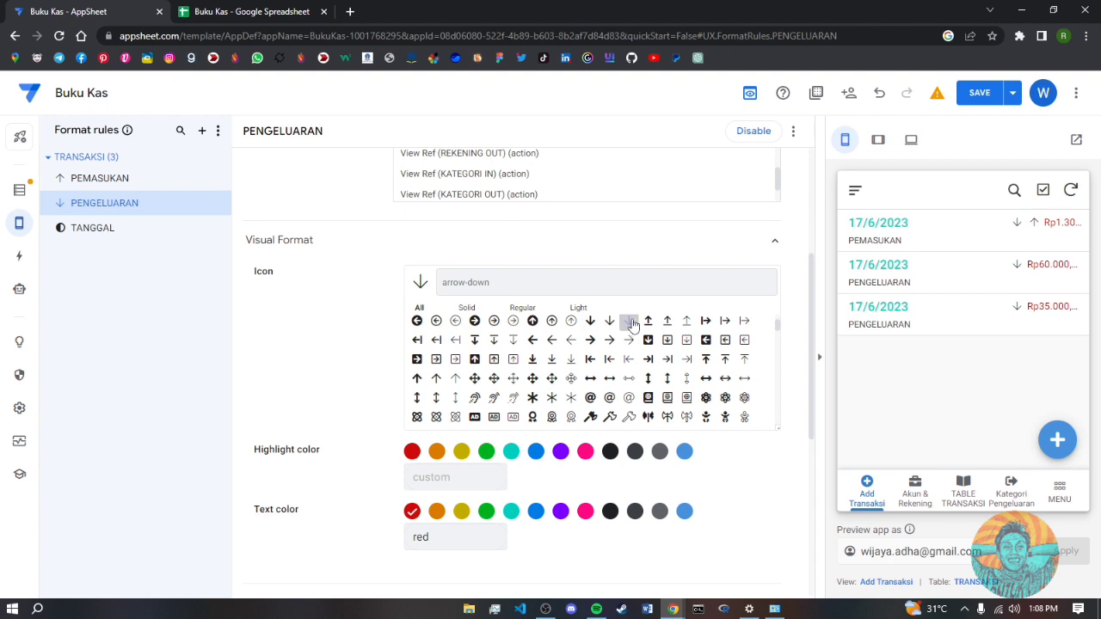
scroll(568, 231, up, 5)
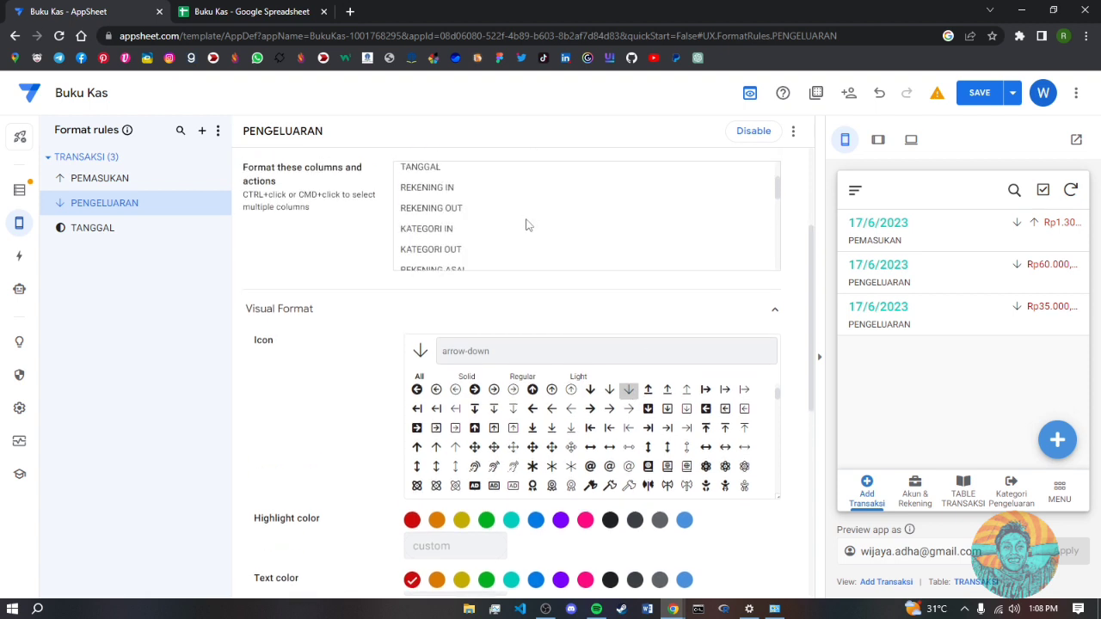
scroll(533, 206, up, 5)
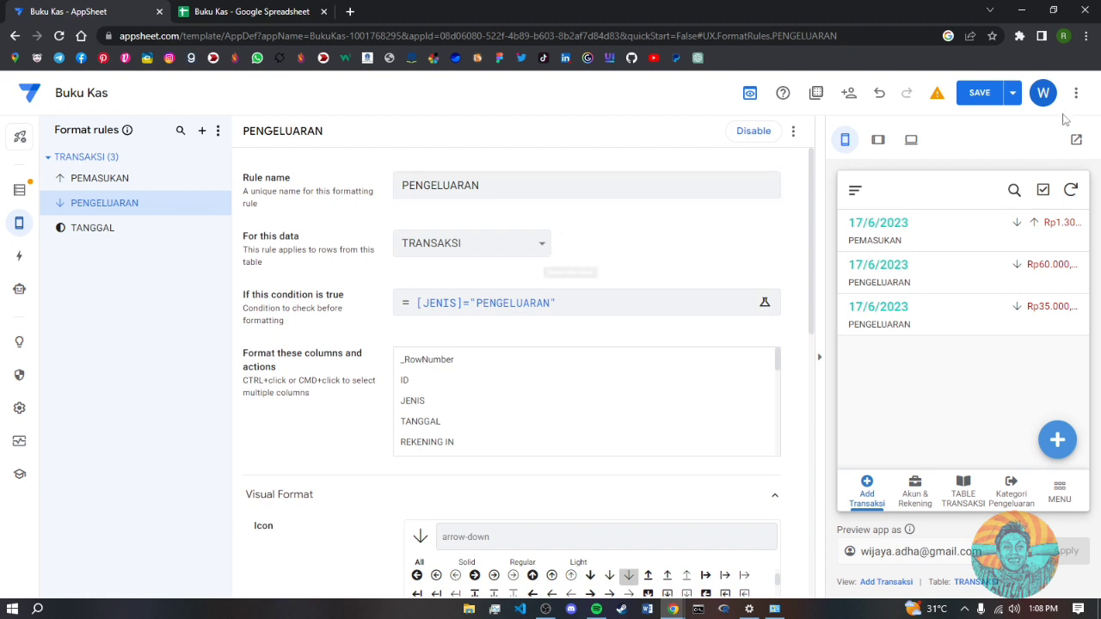
click(980, 94)
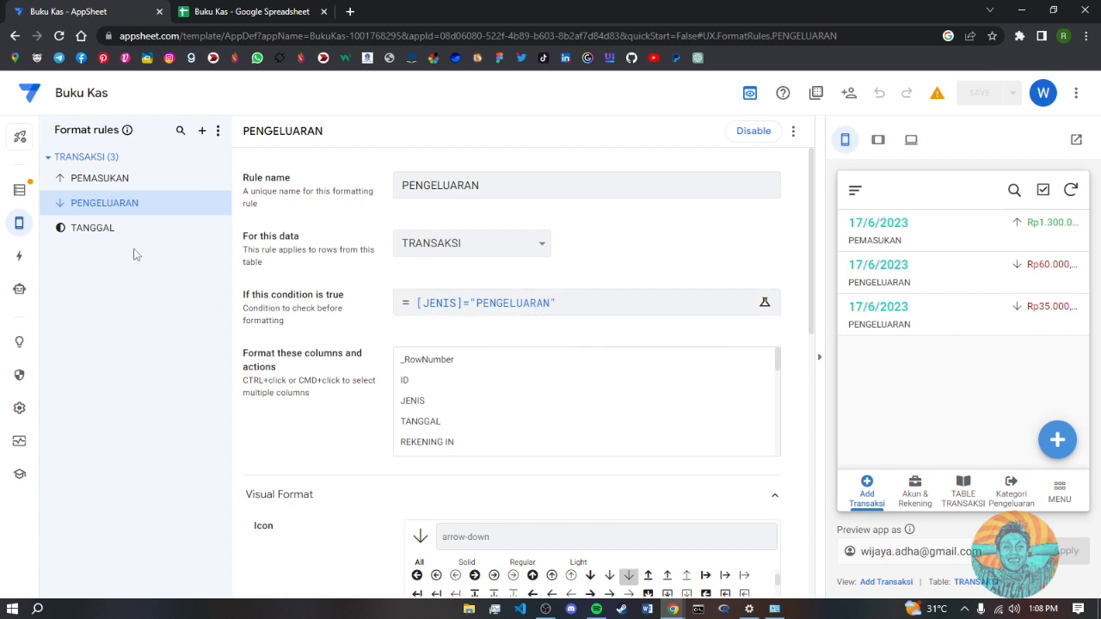
click(201, 131)
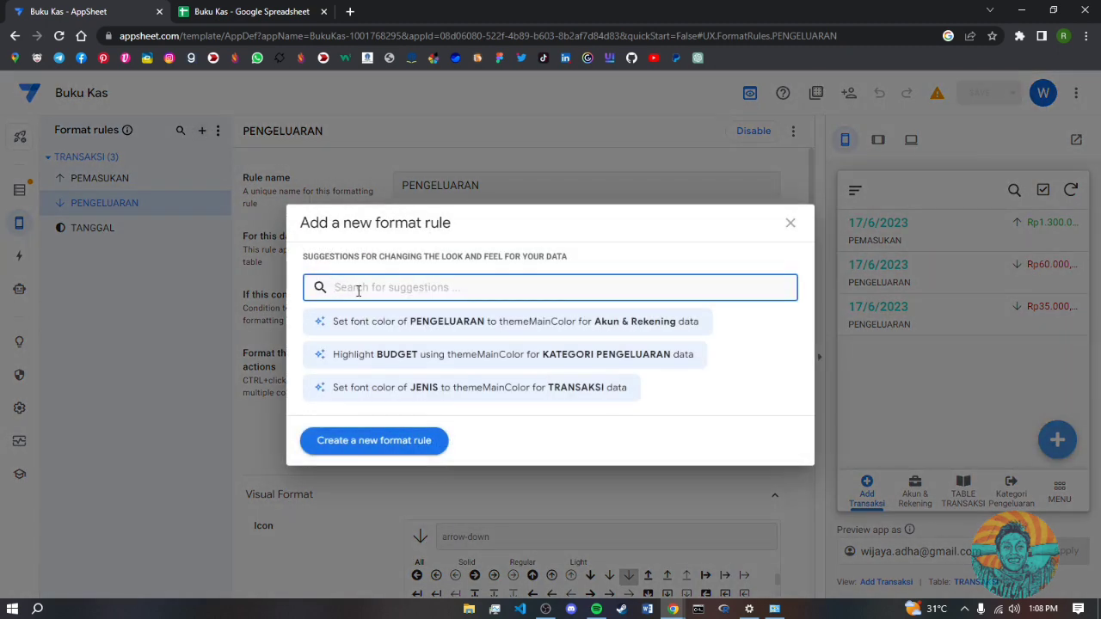
- Create a fourth format rule named MUTASI for the TRANSAKSI table
text(MUTASI)
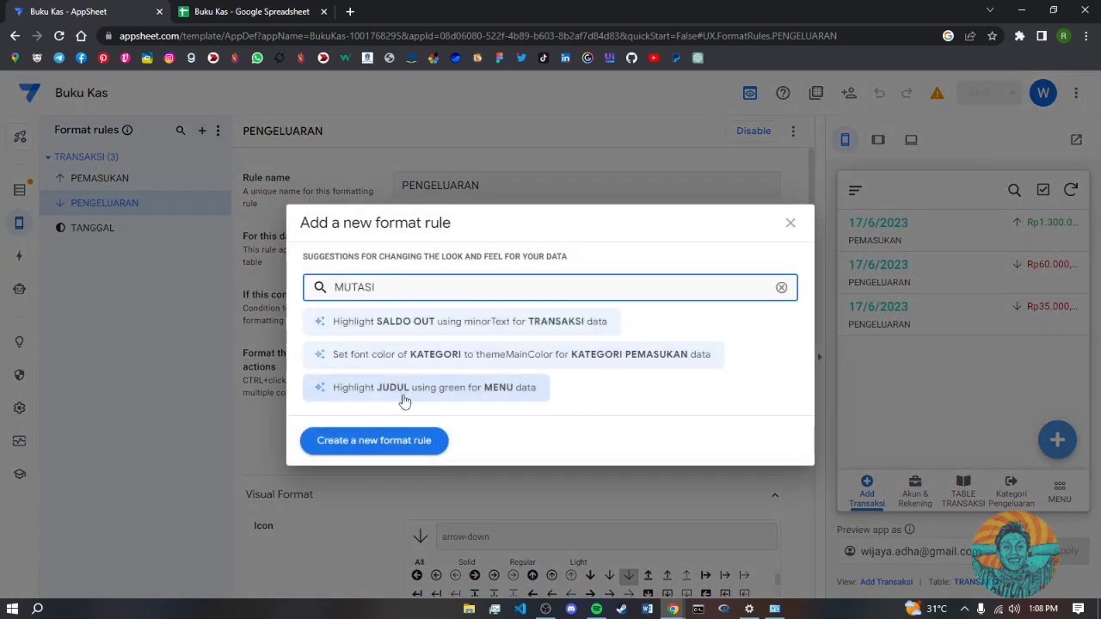
click(437, 444)
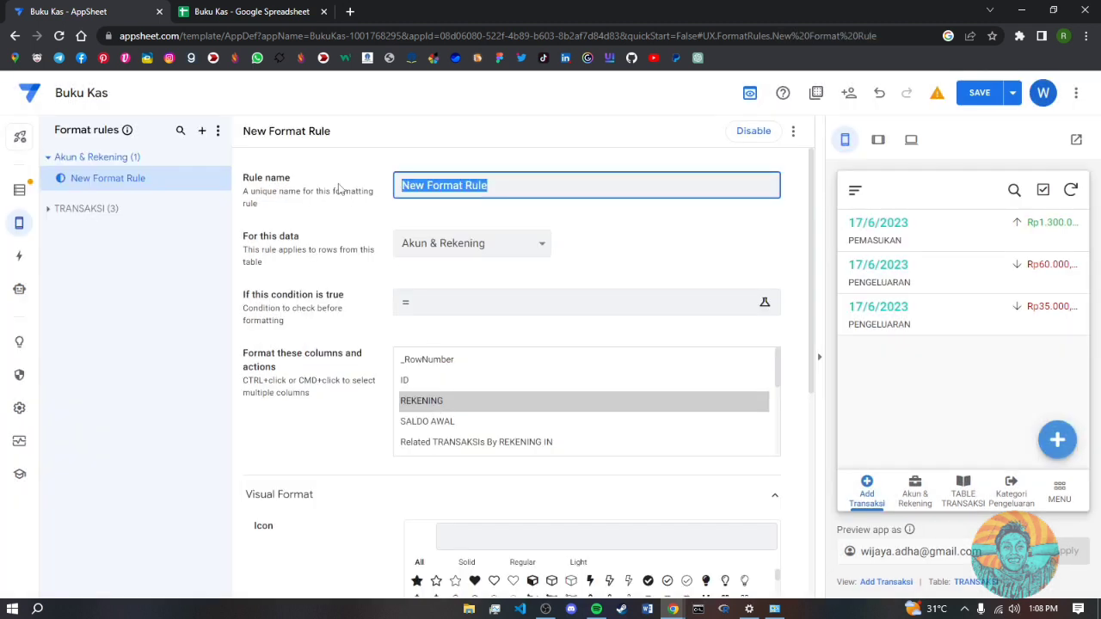
text(MU)
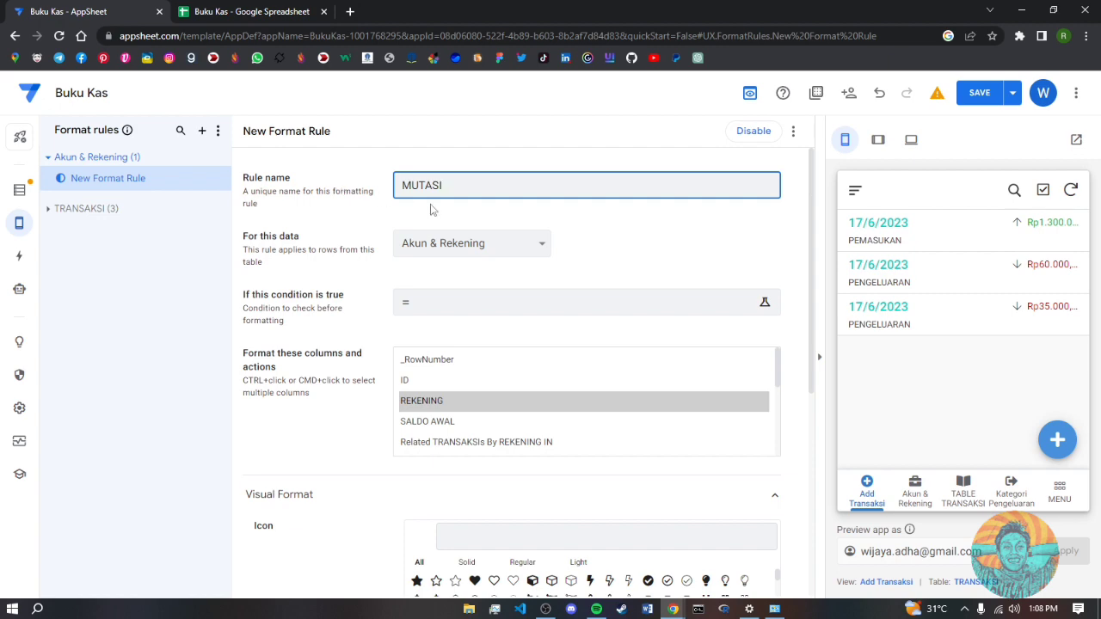
text(TASI)
click(438, 244)
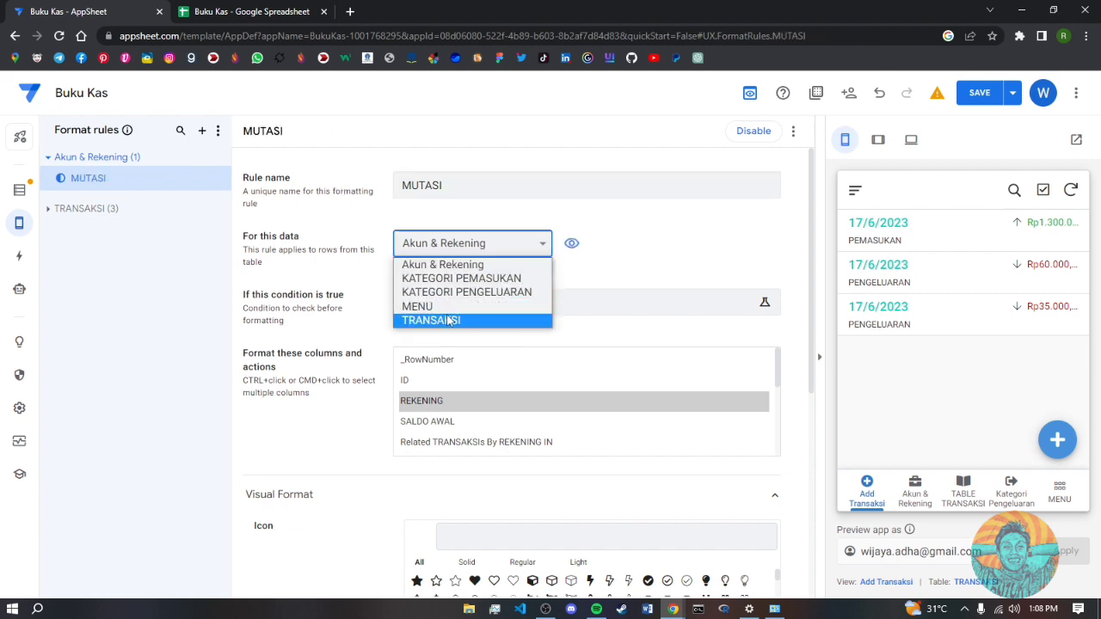
click(448, 320)
- Set the MUTASI rule's condition to [JENIS]="MUTASI"
click(489, 311)
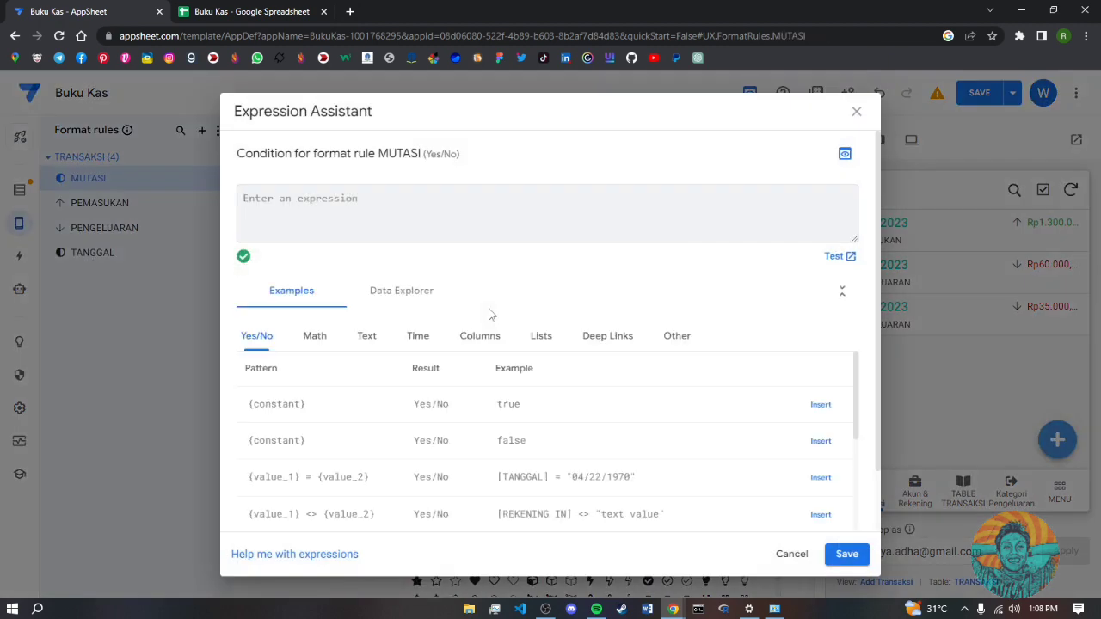
text([JENIS)
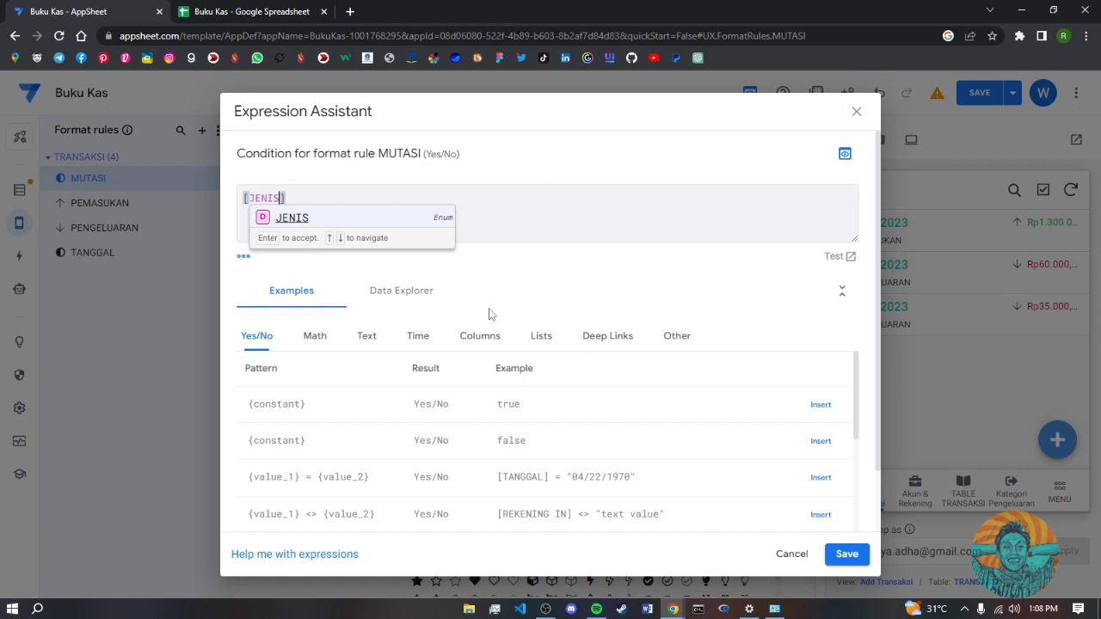
key(Return)
text(="MUTASI)
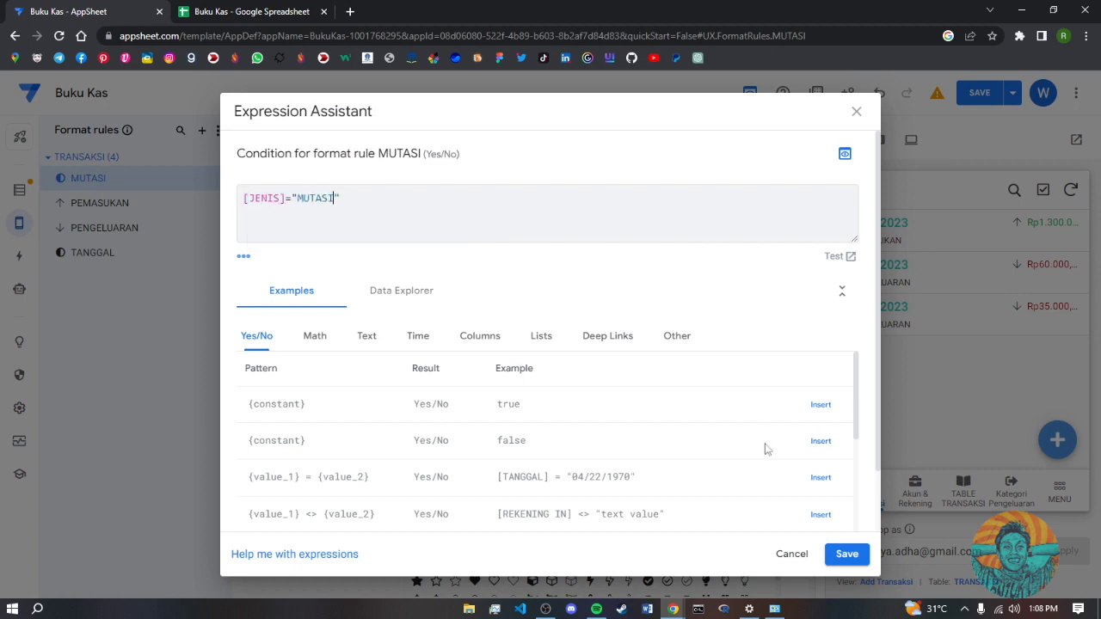
click(846, 555)
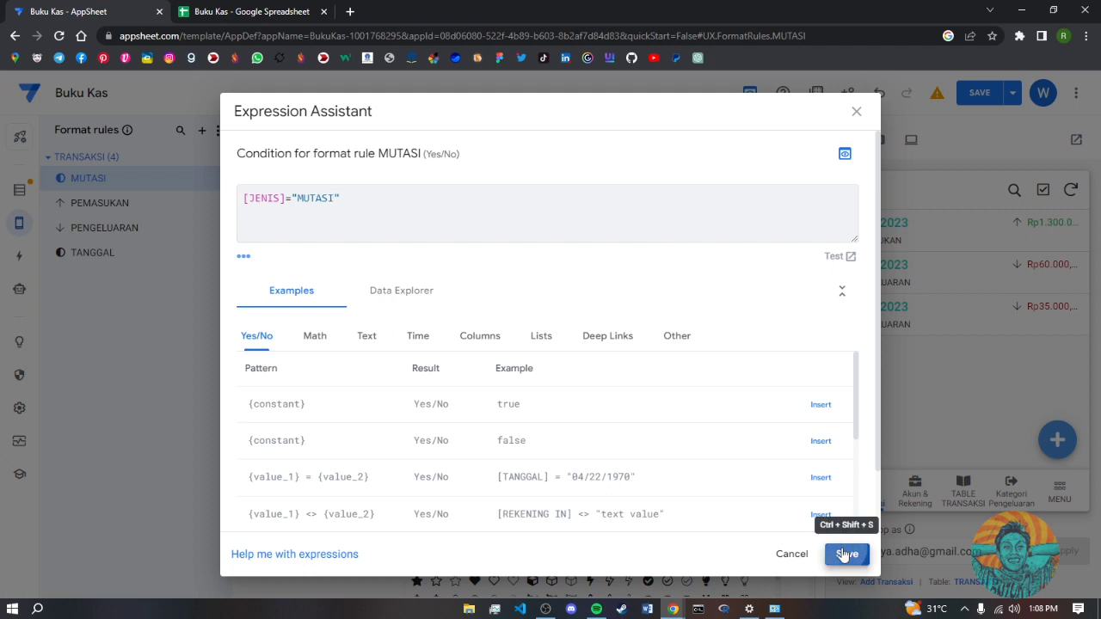
scroll(558, 417, down, 1)
scroll(559, 417, down, 3)
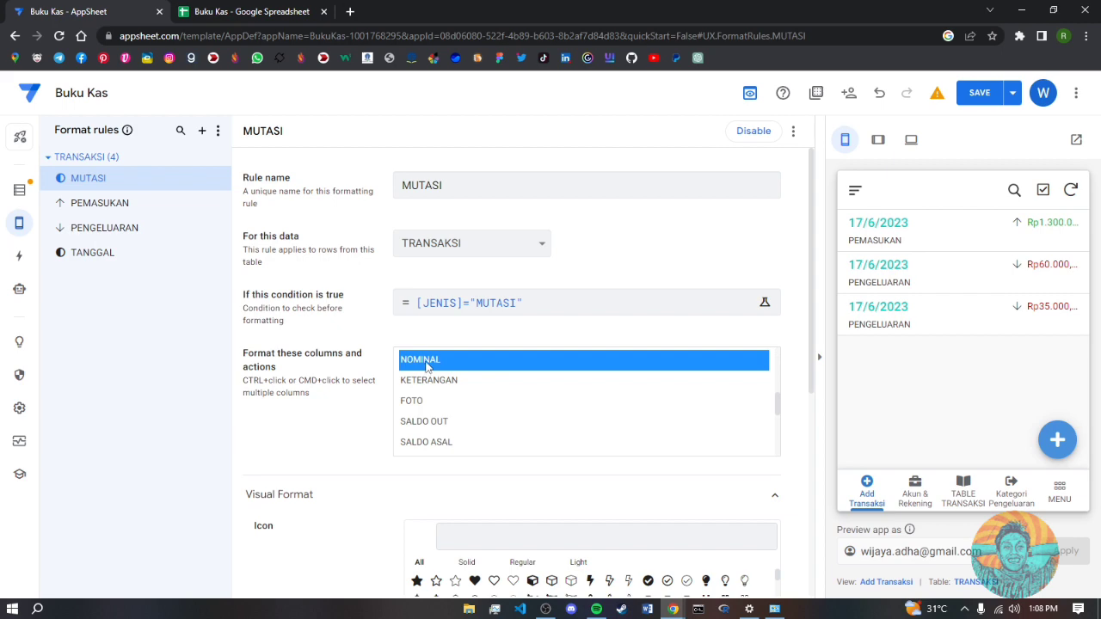
- Choose the arrows-h horizontal double-arrow icon for MUTASI rows
scroll(504, 461, down, 10)
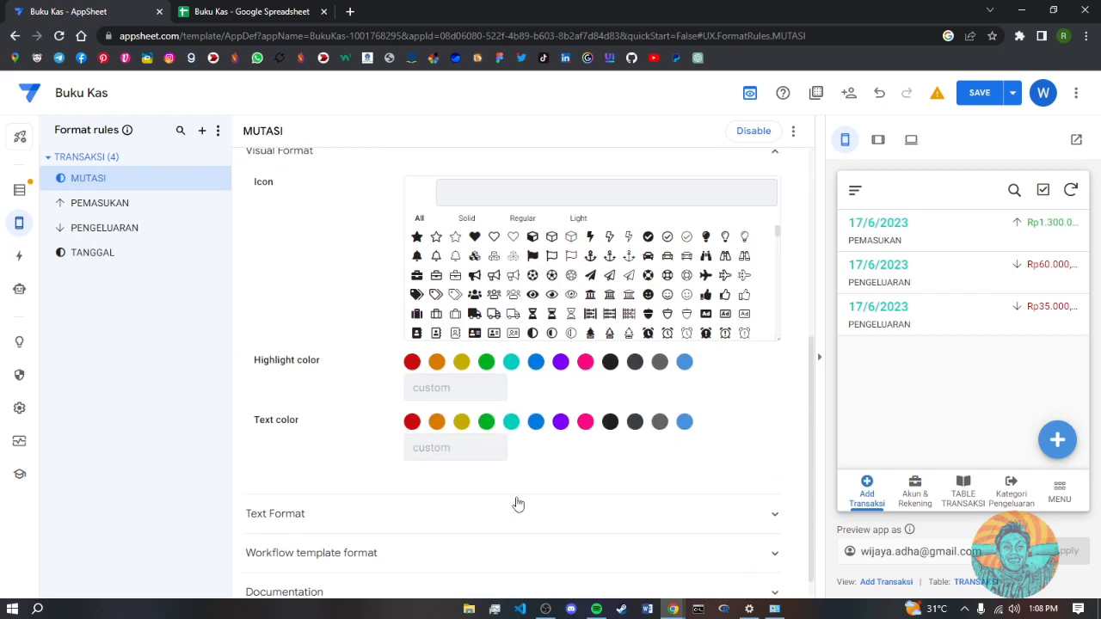
scroll(520, 338, up, 3)
scroll(602, 387, down, 2)
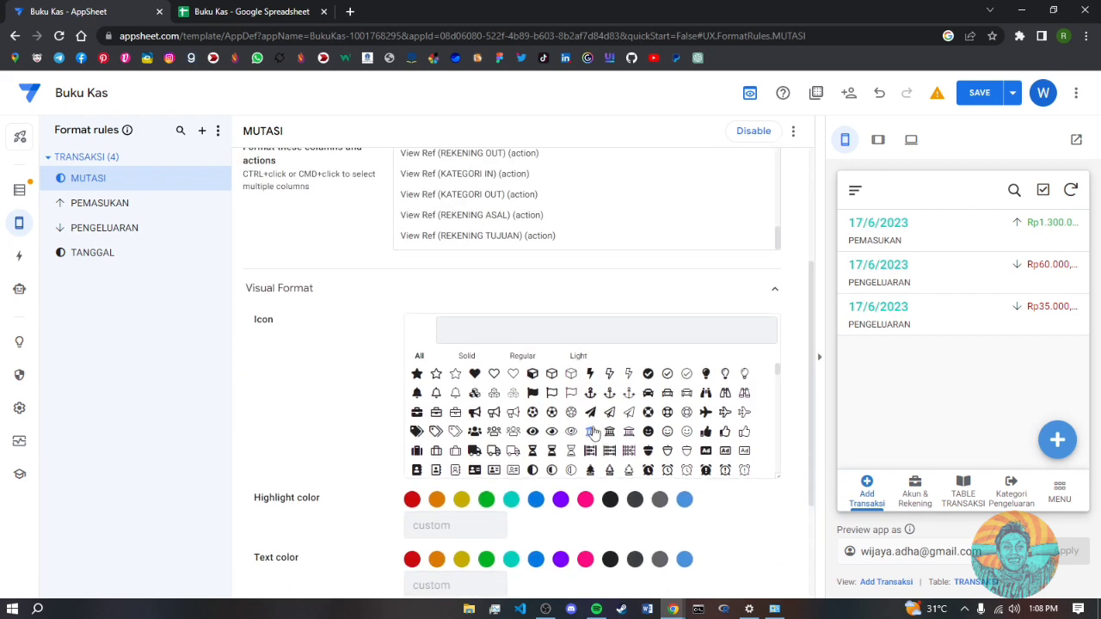
scroll(648, 430, down, 3)
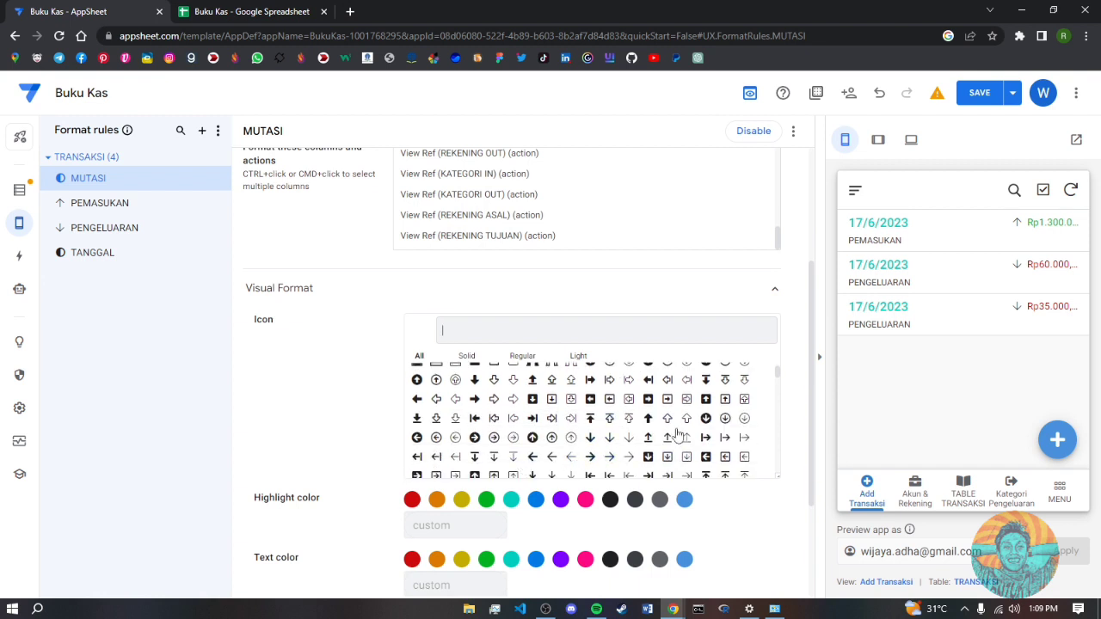
scroll(635, 436, down, 2)
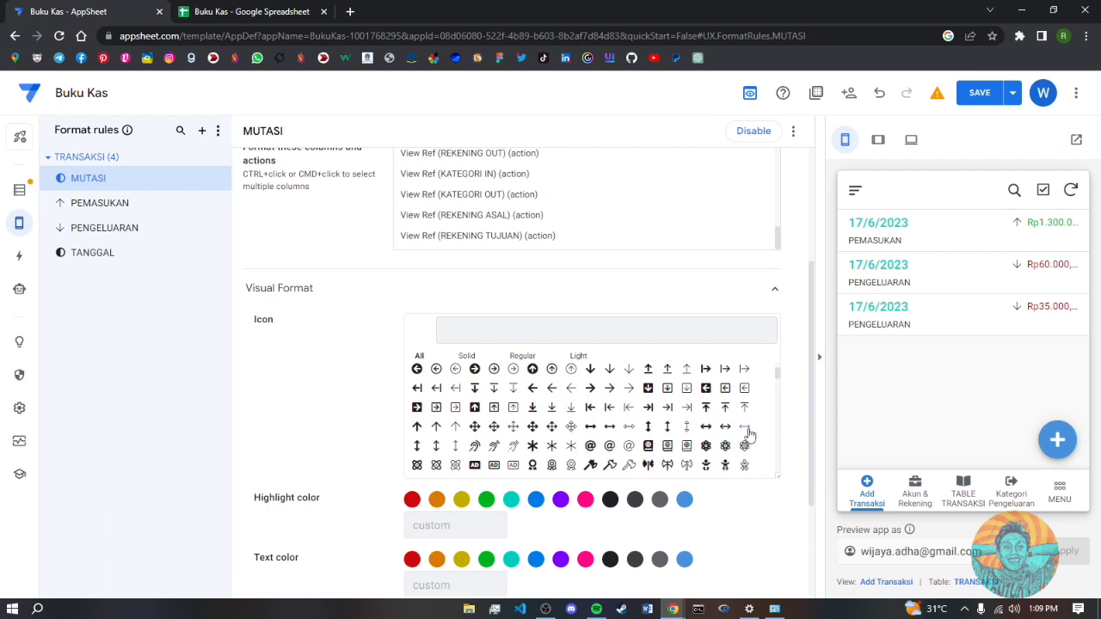
click(744, 428)
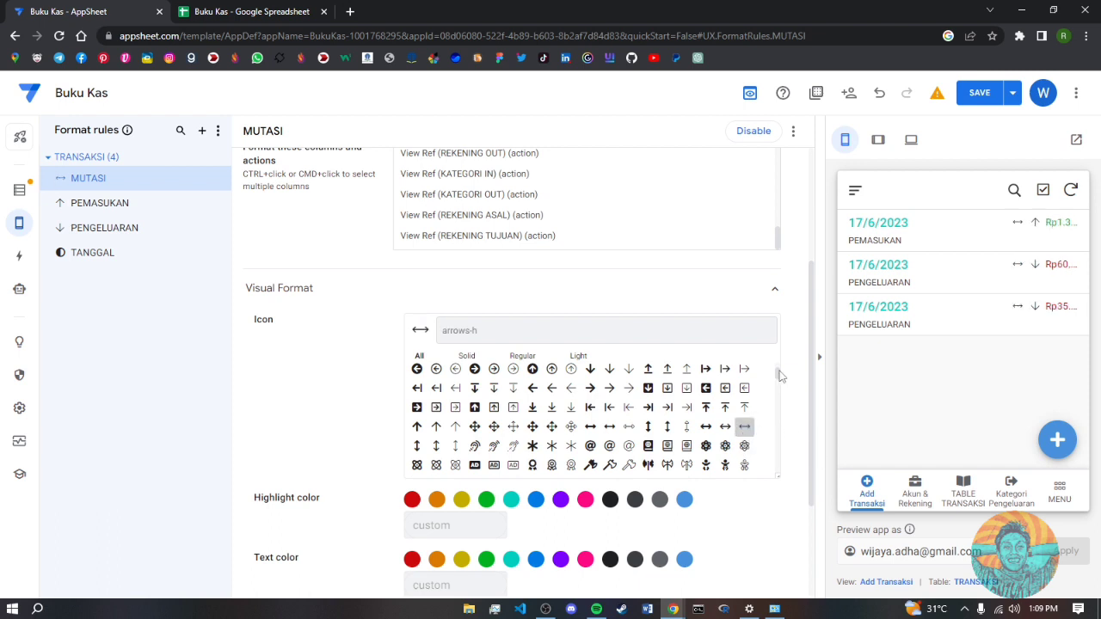
- Raise the MUTASI rule's Text Format size through 1.1 to 1.2 and save the app
scroll(718, 533, down, 2)
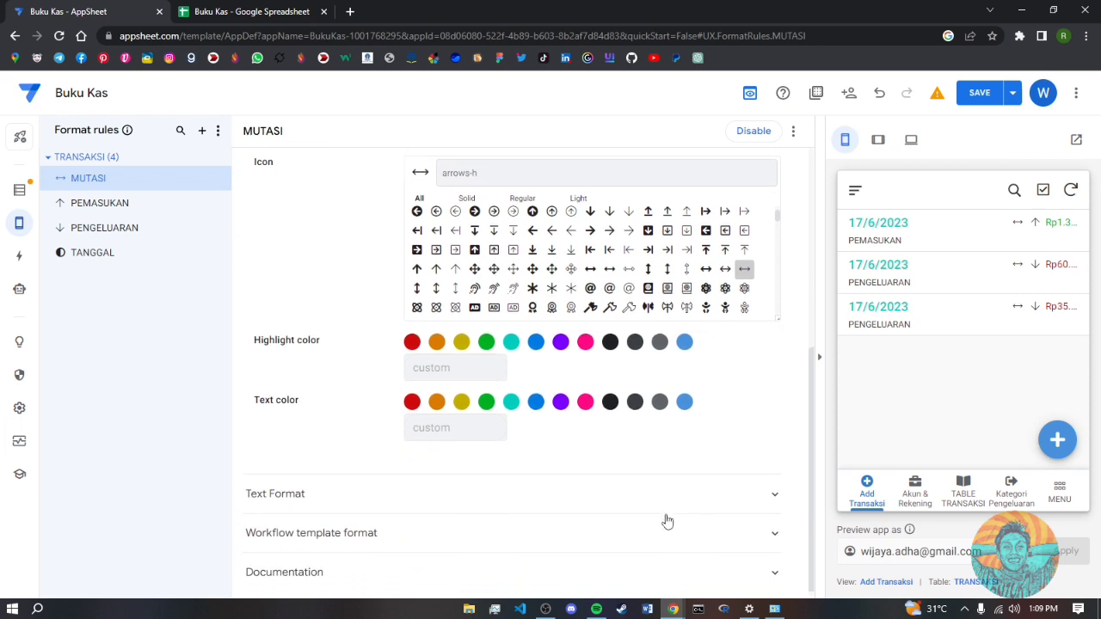
click(765, 494)
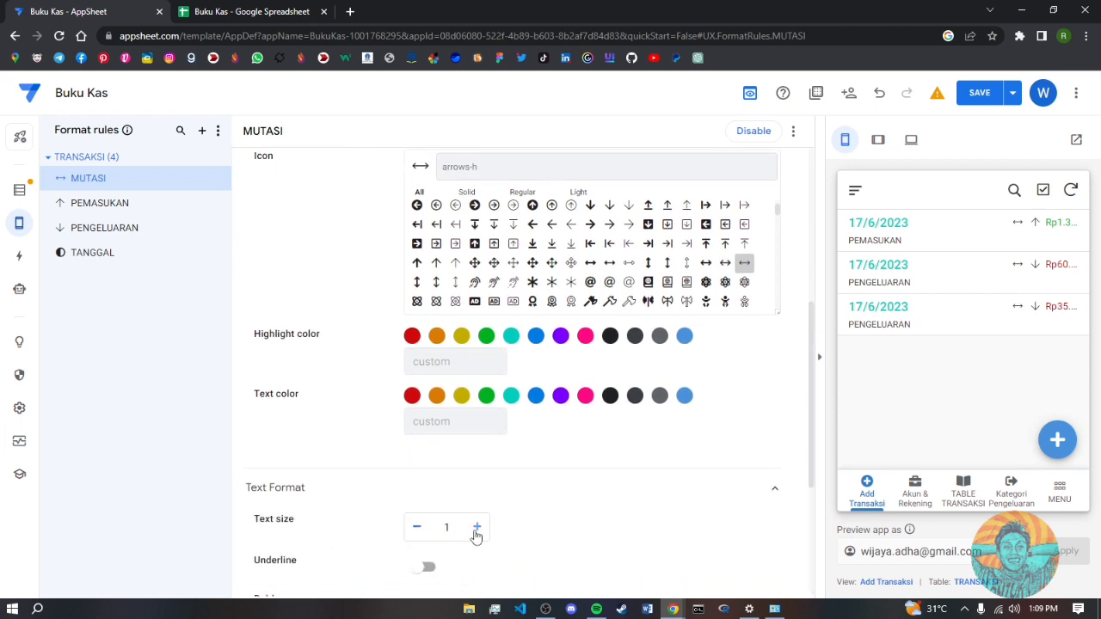
click(476, 528)
click(476, 528)
click(982, 92)
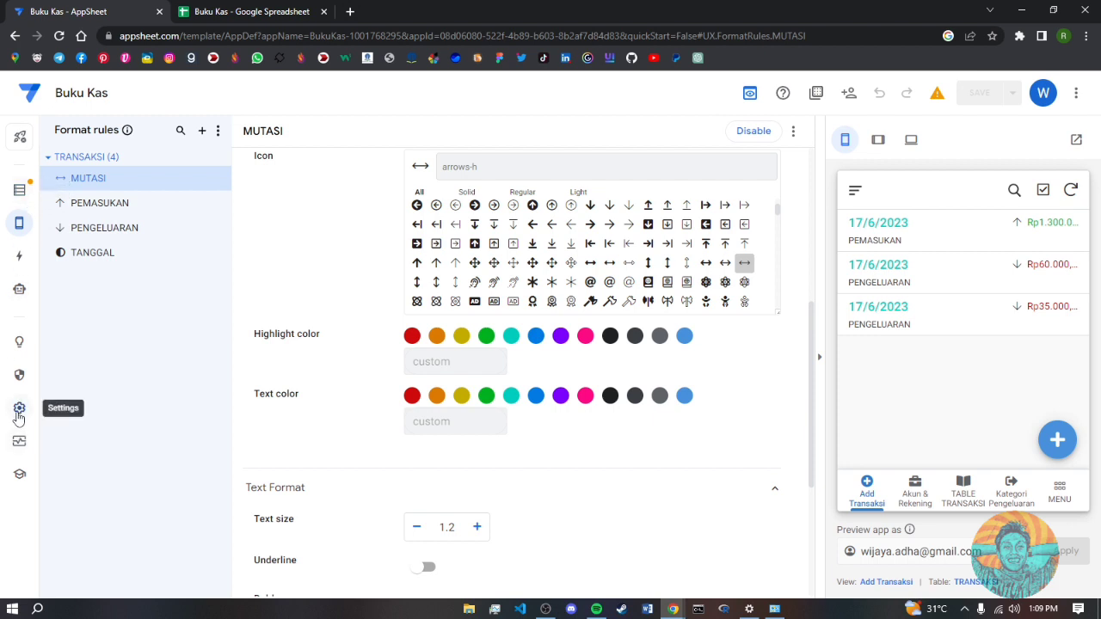
click(18, 413)
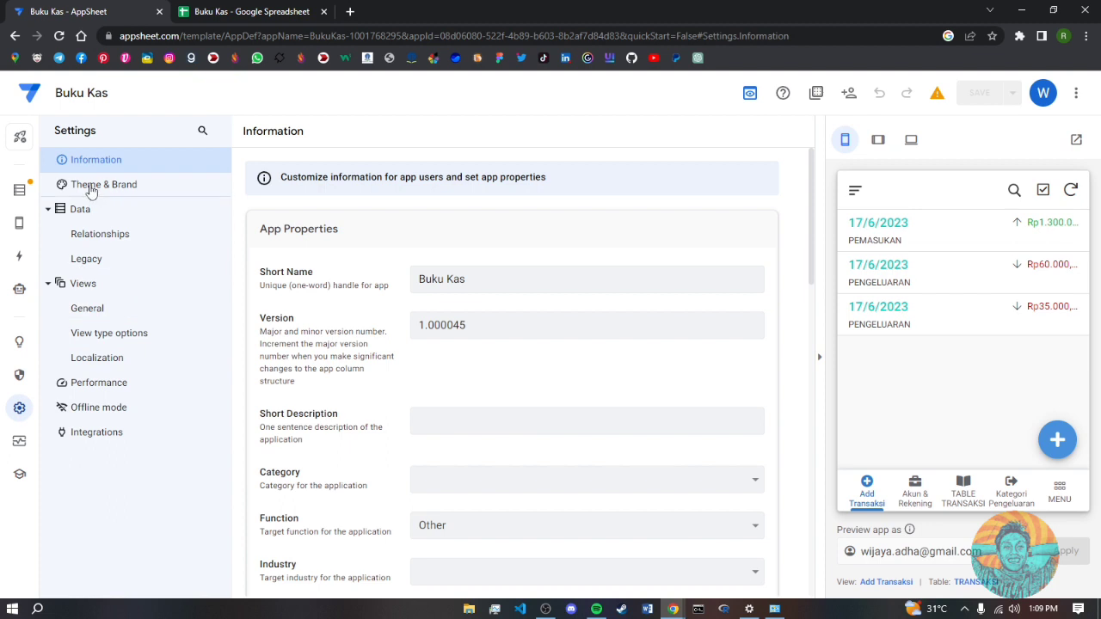
- Switch the Buku Kas app to the dark theme in Theme & Brand
click(91, 189)
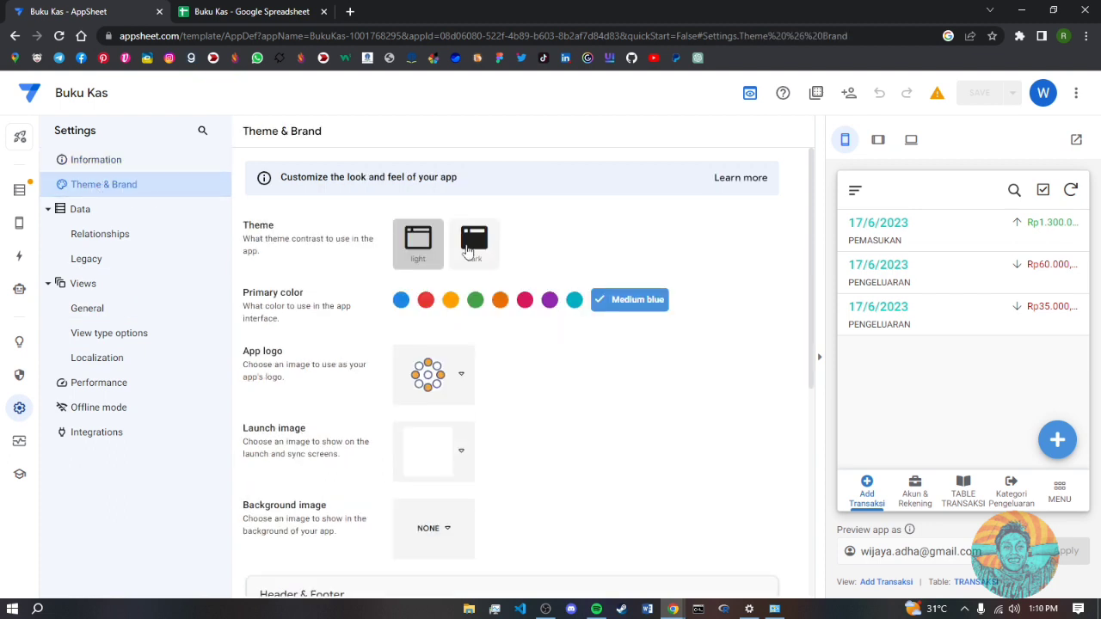
click(474, 246)
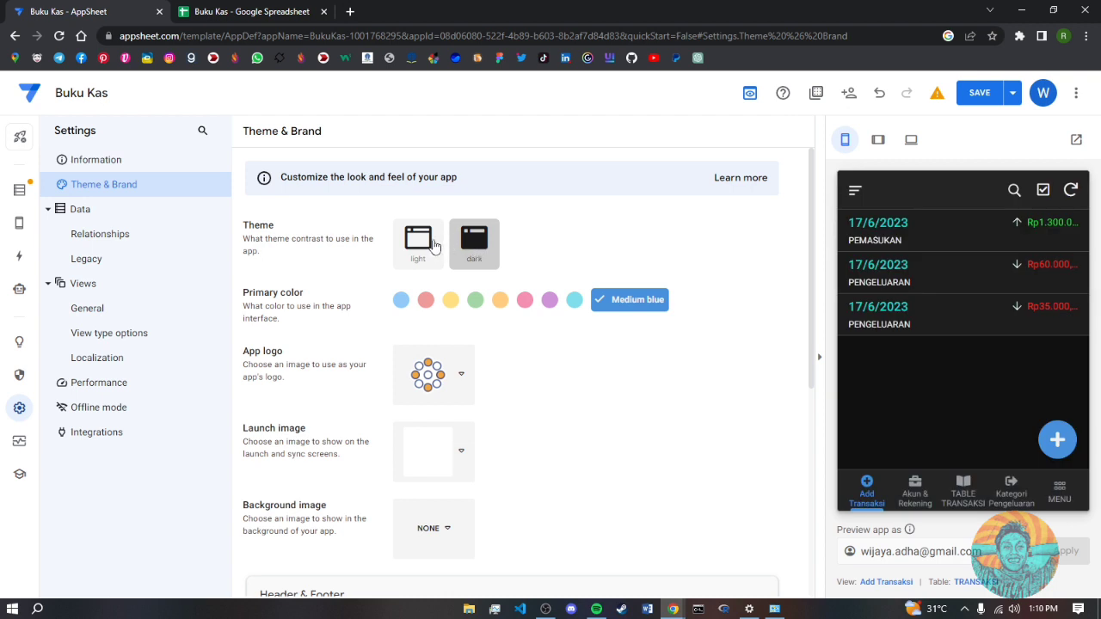
click(434, 248)
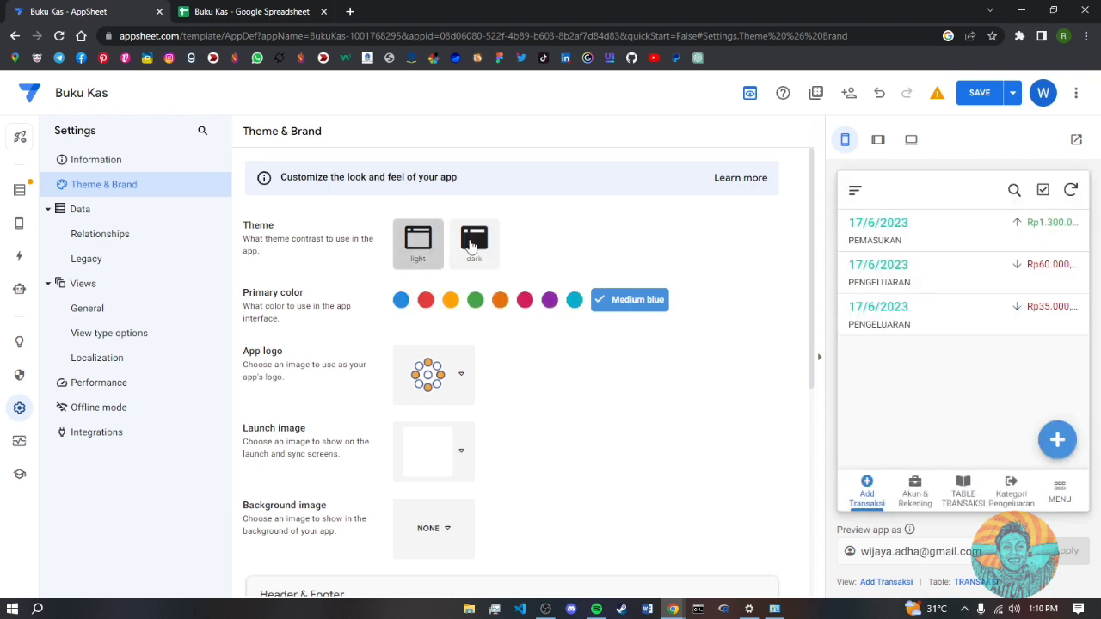
click(472, 245)
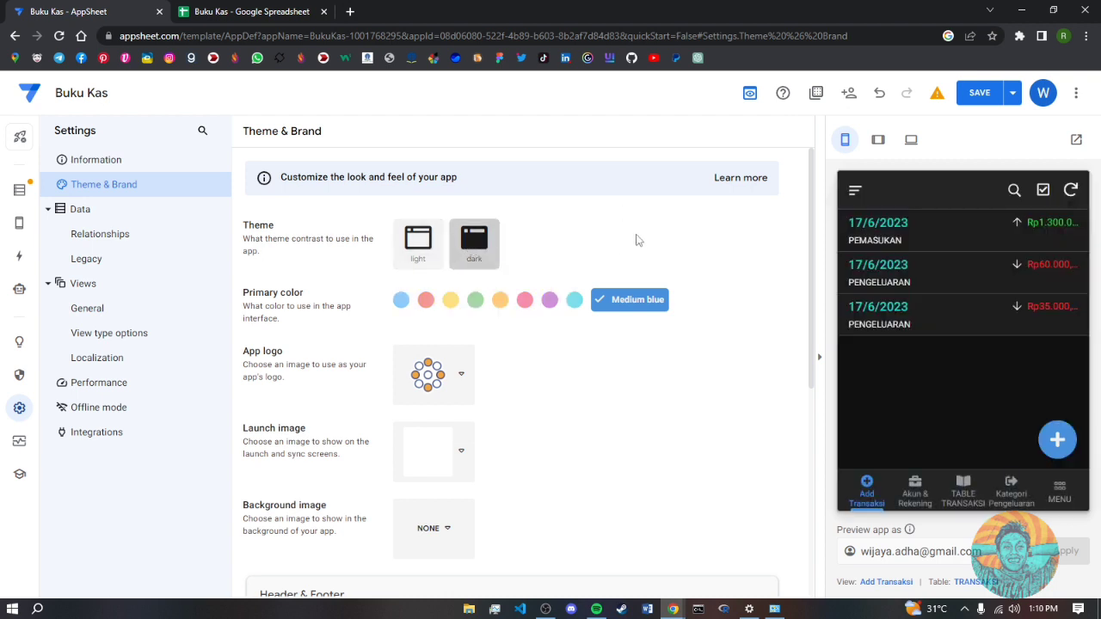
drag(814, 275, 842, 432)
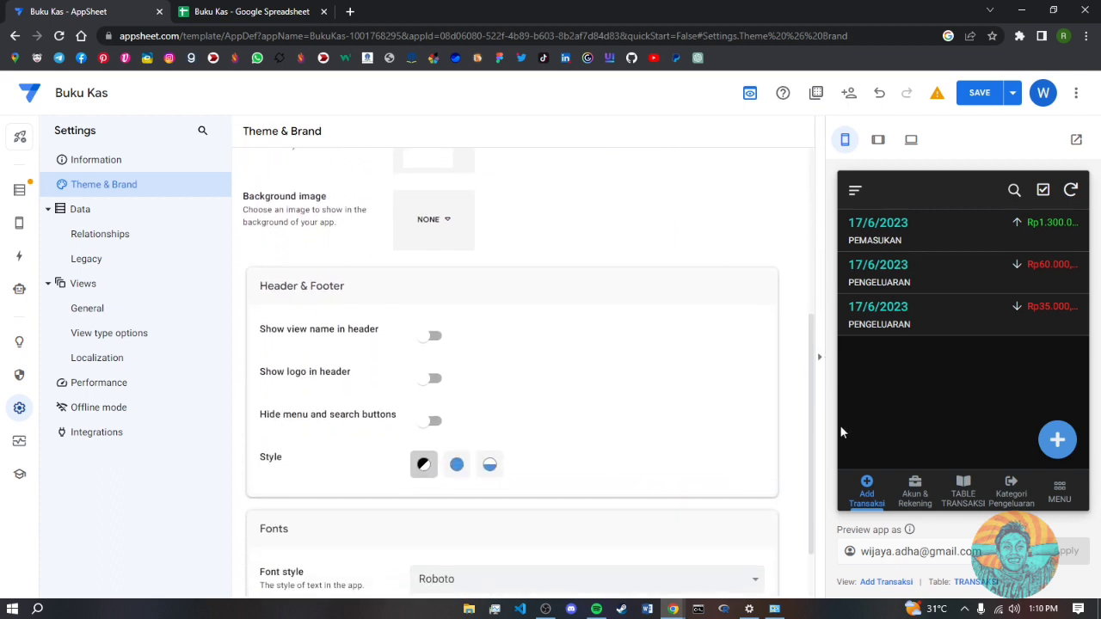
- Set the Header & Footer style to Accented Footer
click(457, 465)
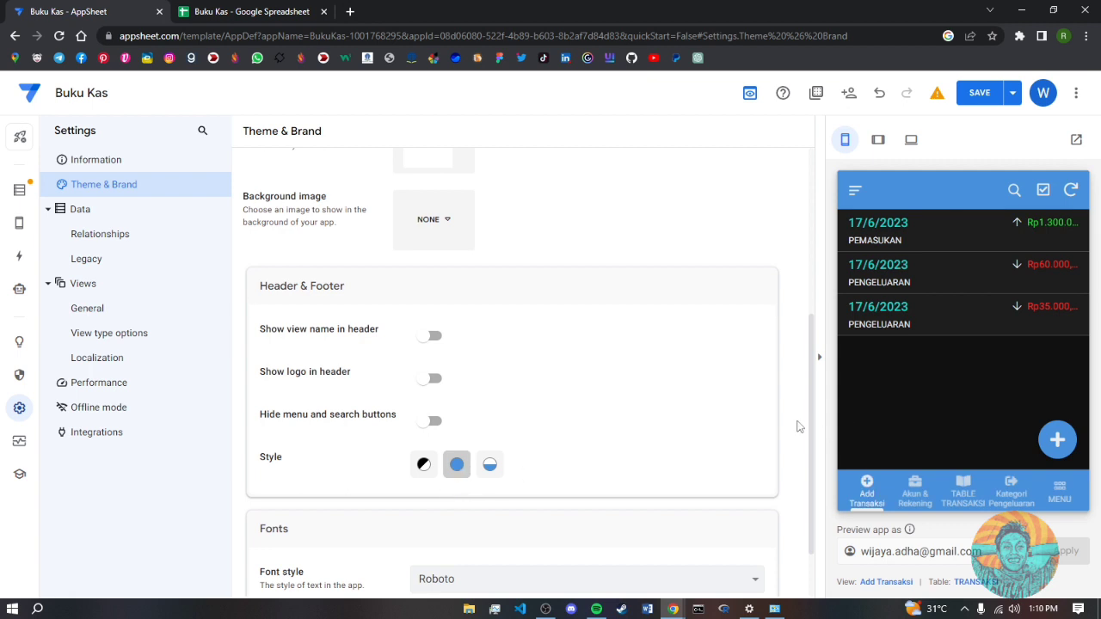
drag(815, 421, 817, 356)
click(524, 472)
click(490, 469)
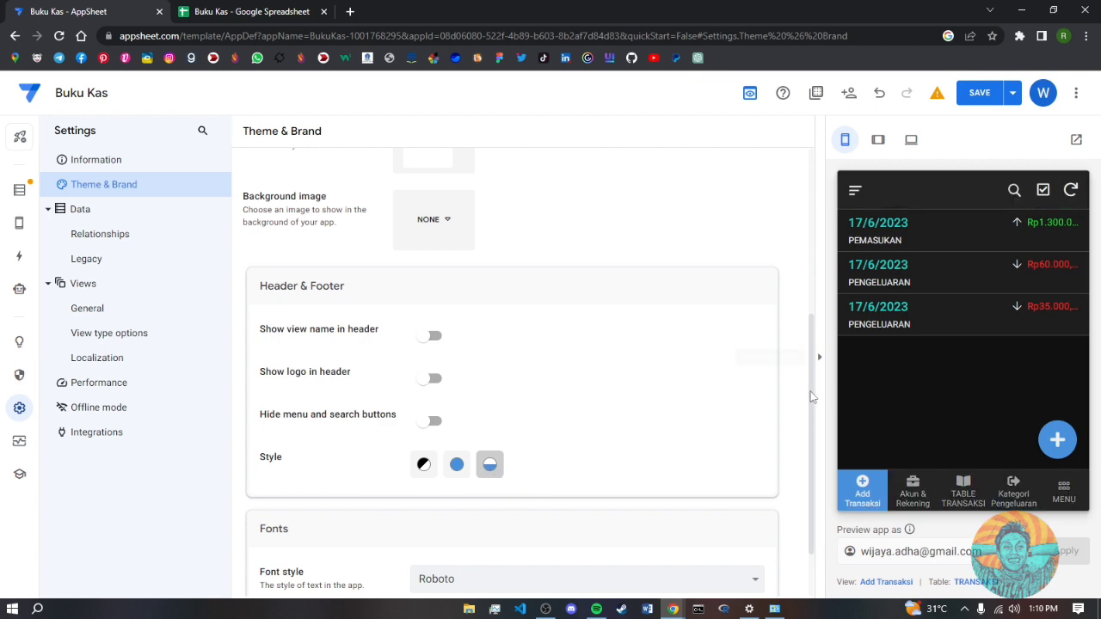
scroll(559, 313, up, 5)
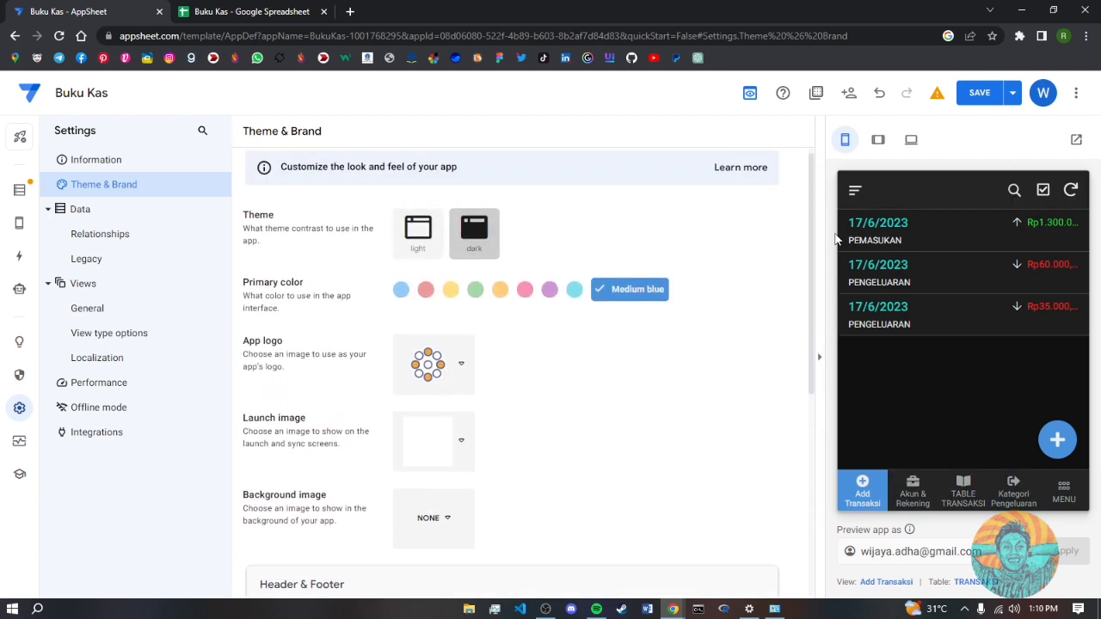
- Make cyan the primary colour and check it on the Akun & Rekening, Kategori Pengeluaran and TABLE TRANSAKSI previews
click(574, 293)
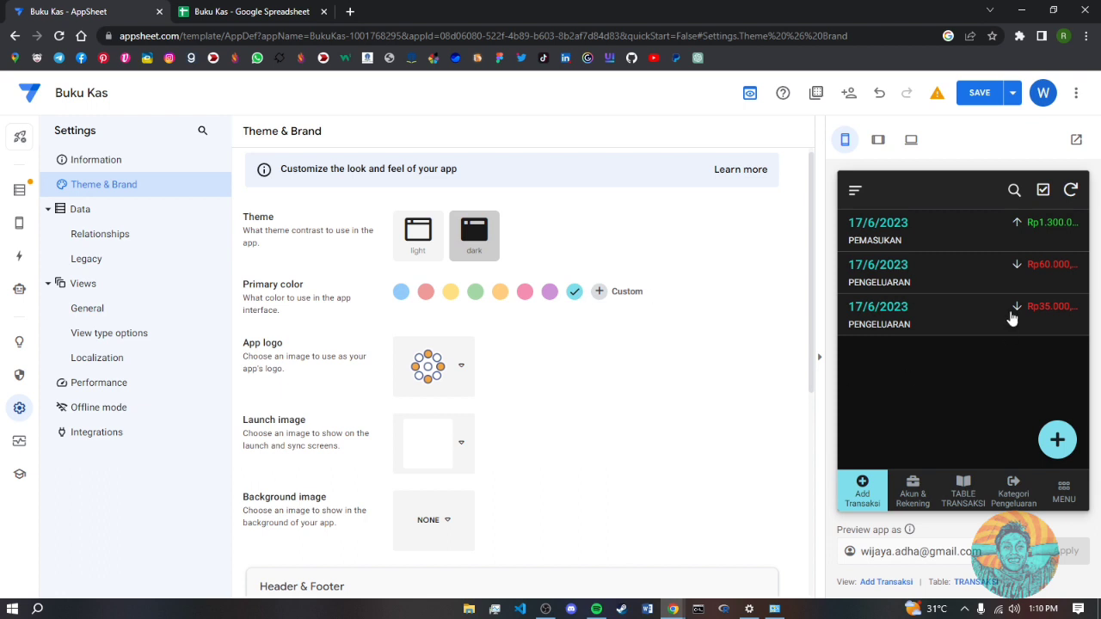
click(910, 493)
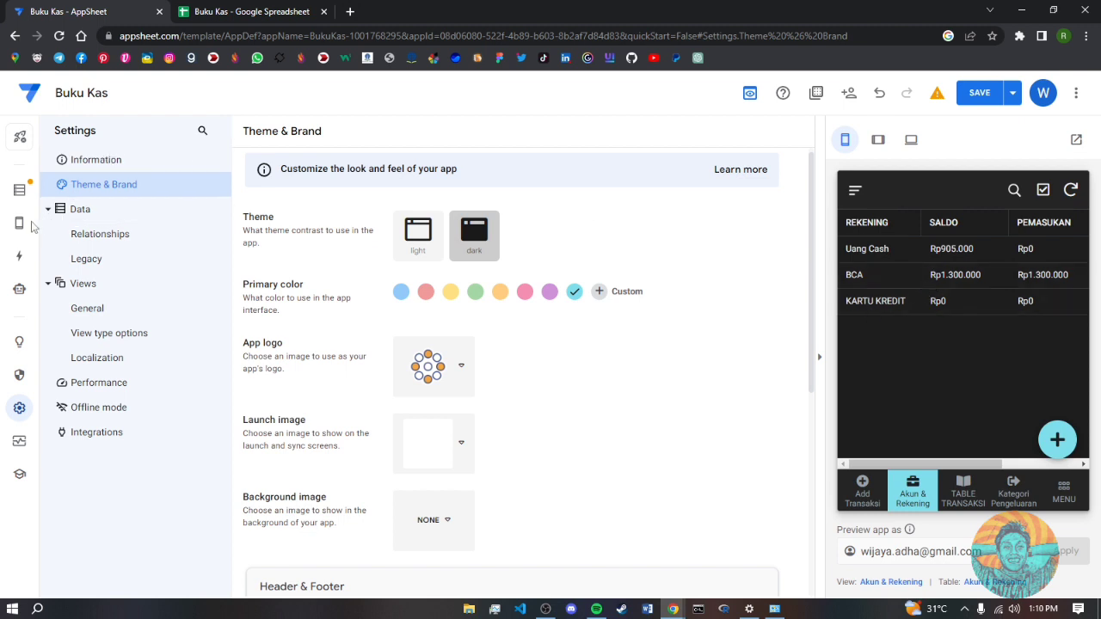
mouse_move(19, 229)
click(1011, 494)
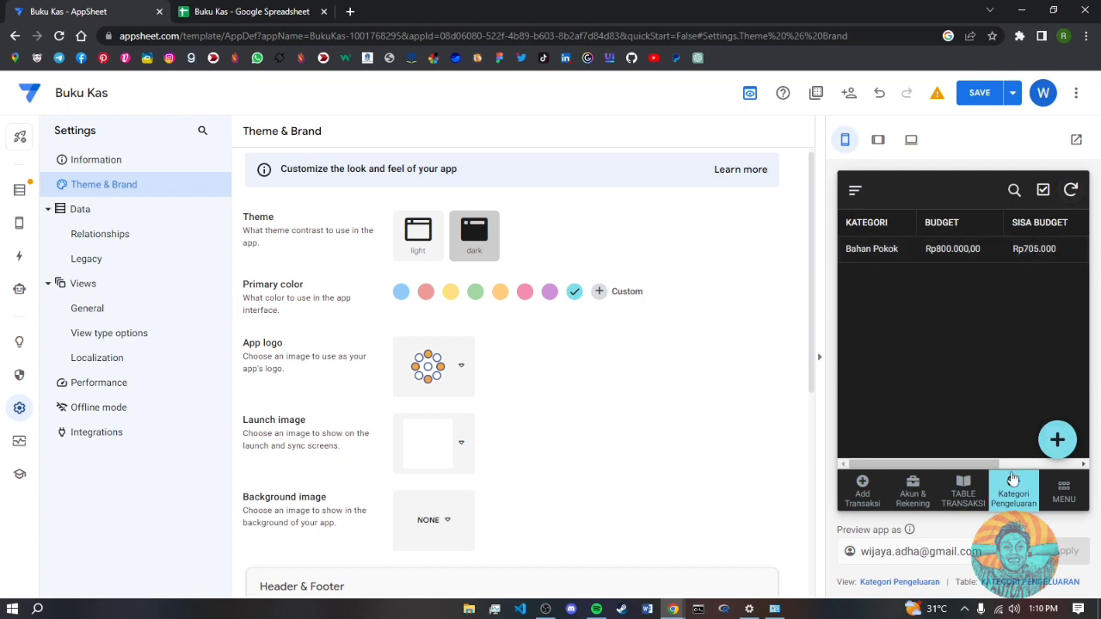
click(962, 496)
click(913, 497)
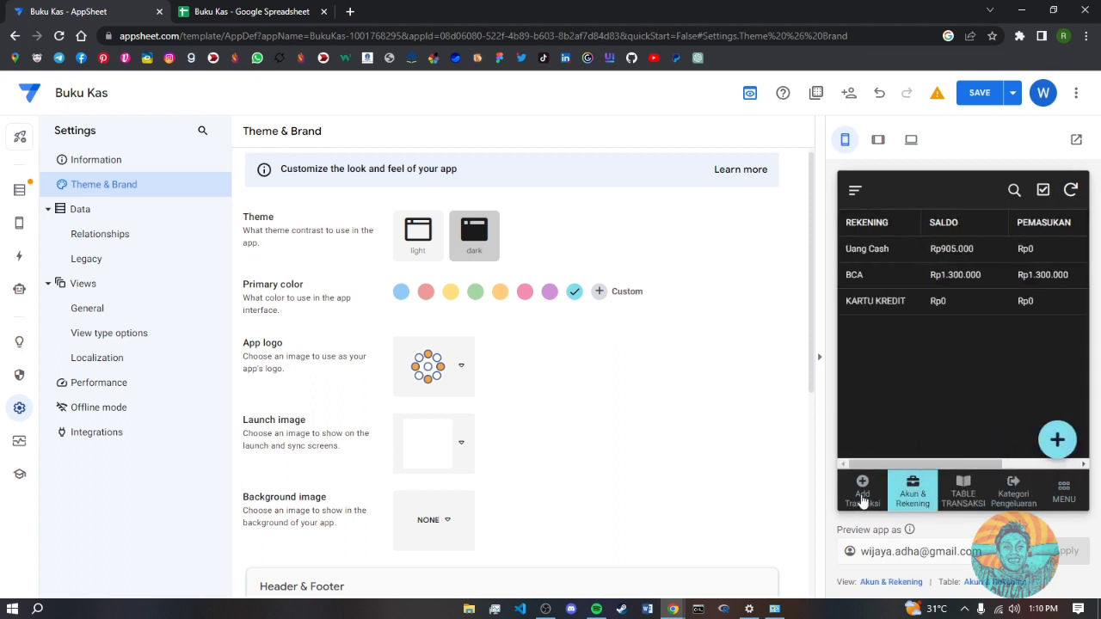
click(862, 497)
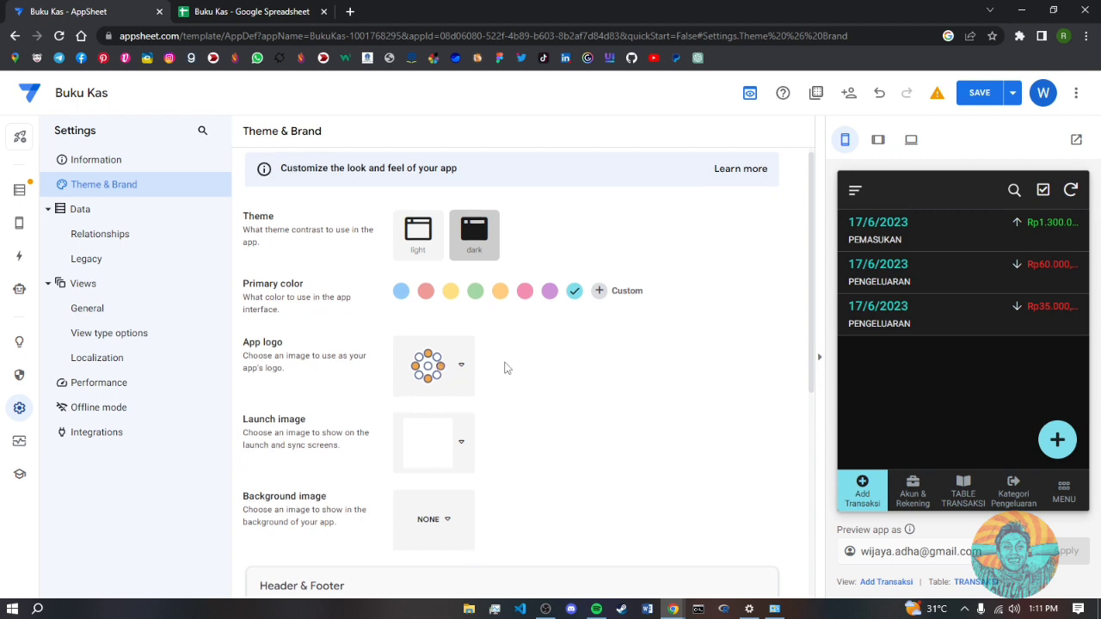
scroll(503, 361, down, 1)
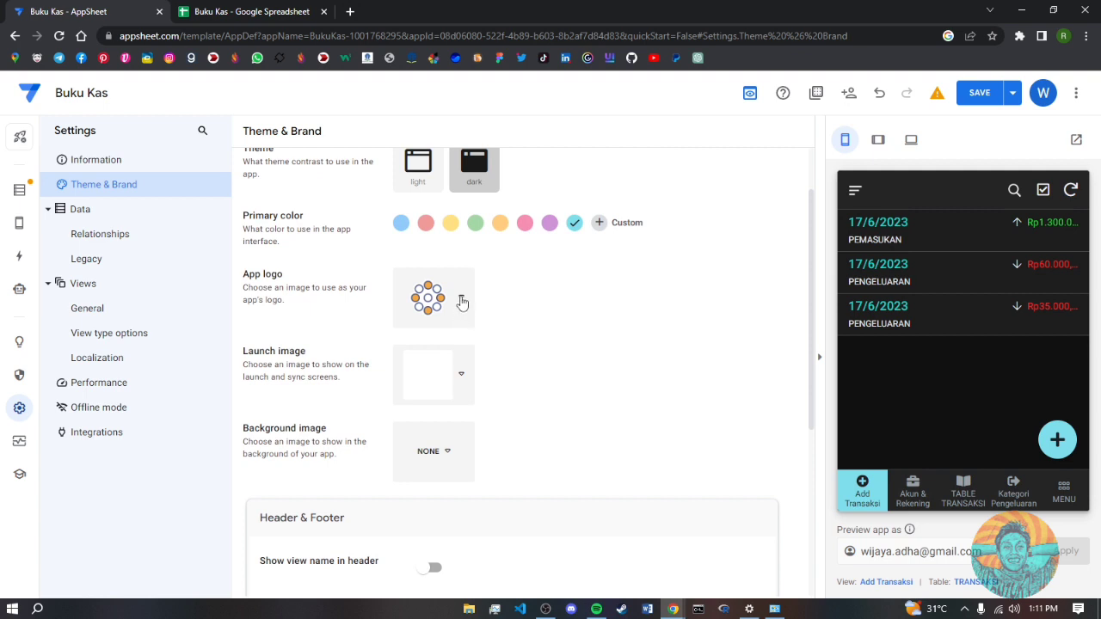
click(462, 301)
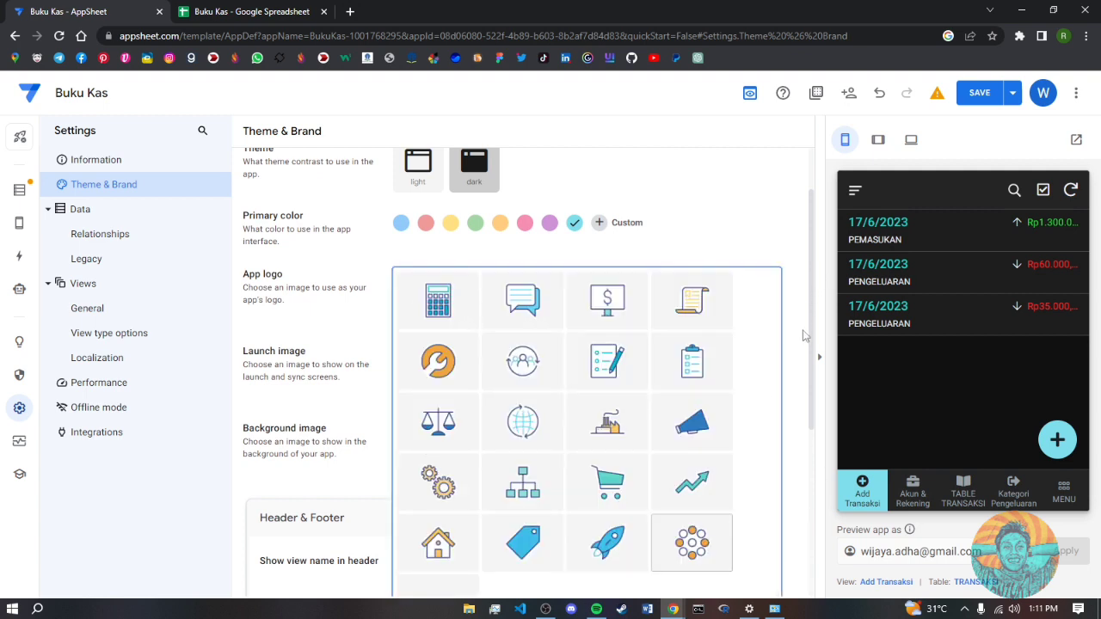
scroll(808, 396, down, 1)
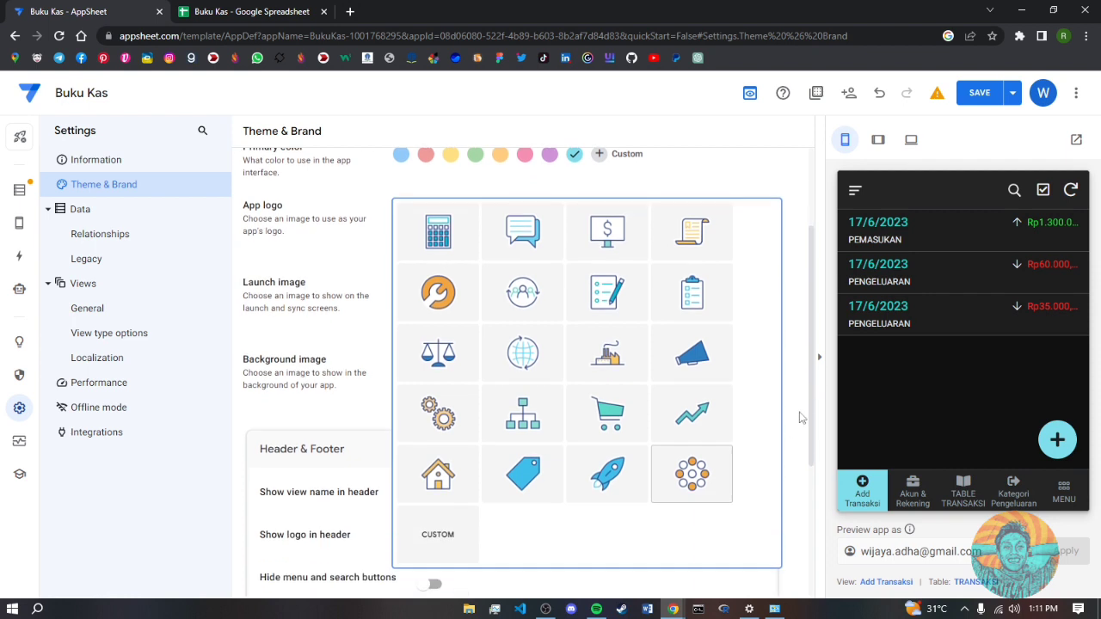
click(706, 169)
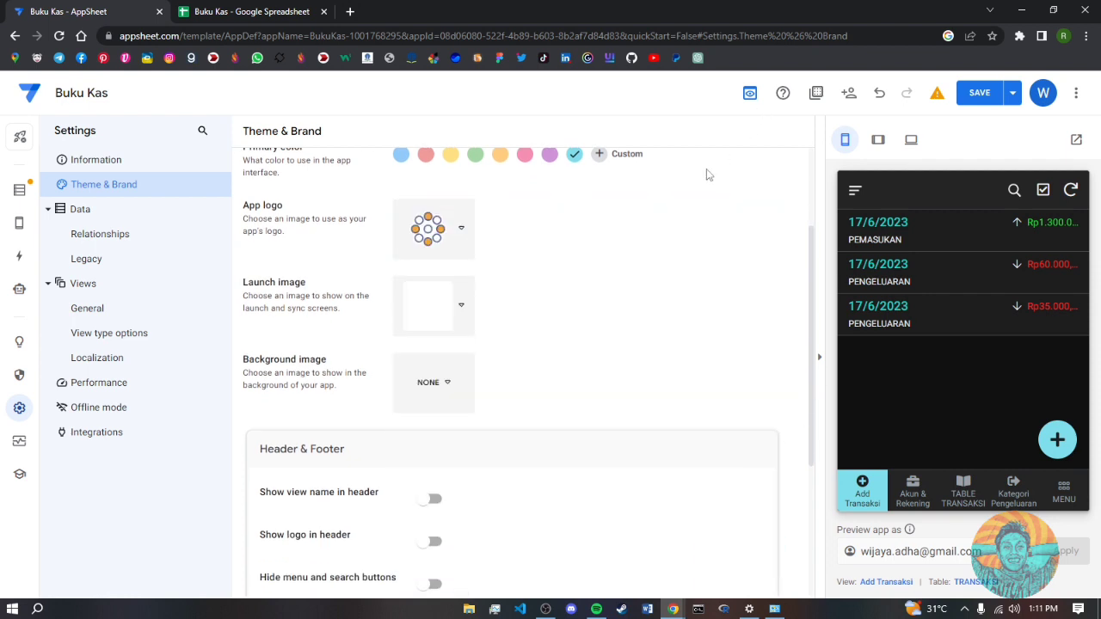
click(454, 232)
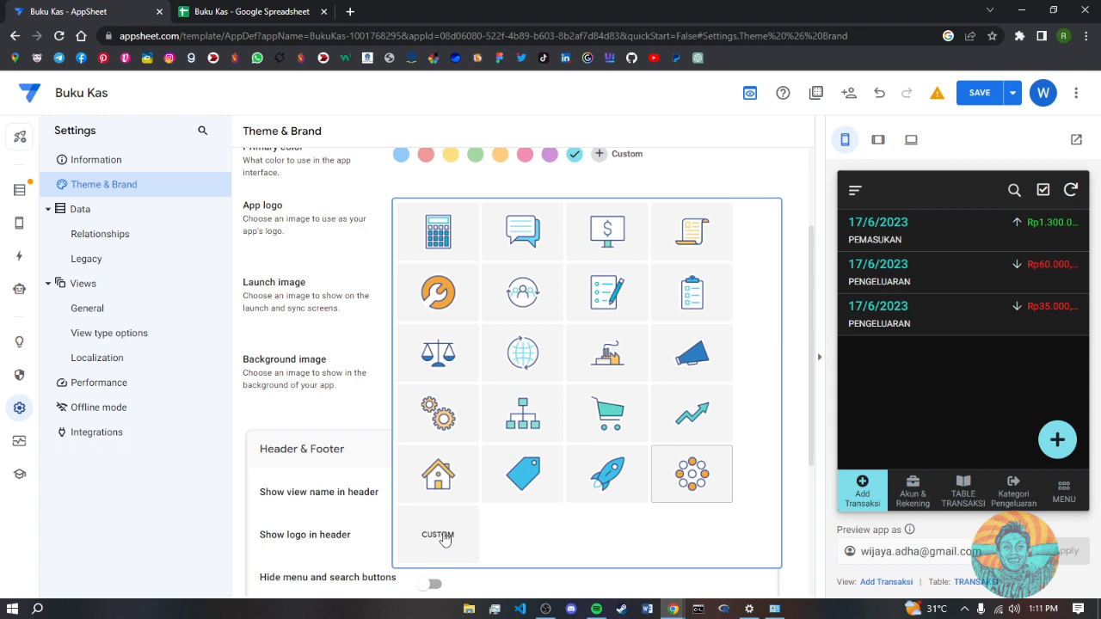
click(579, 574)
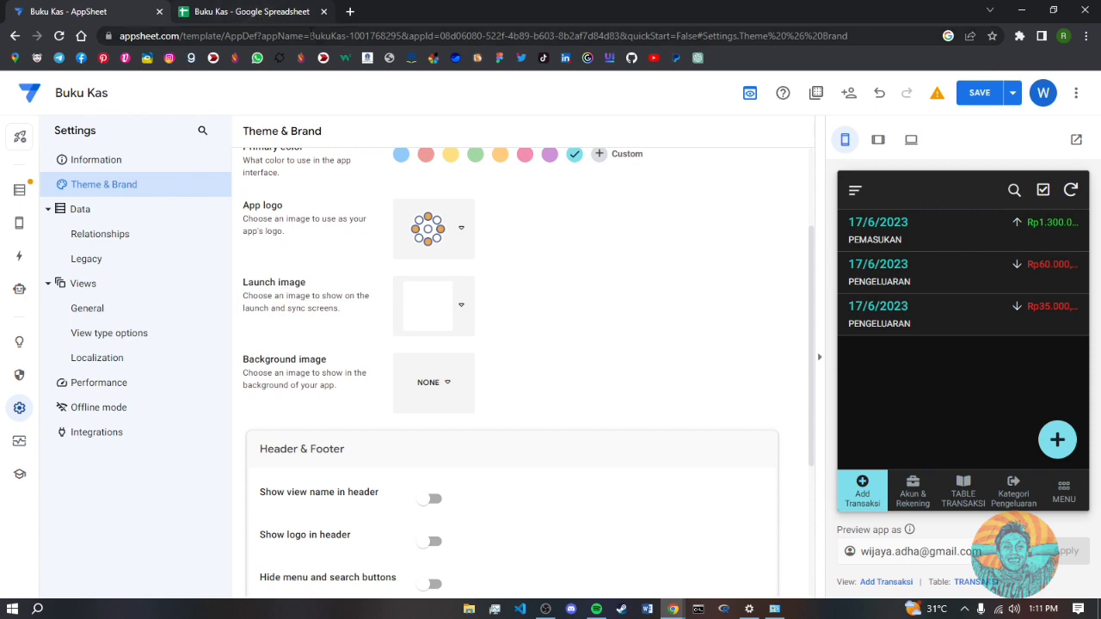
click(351, 12)
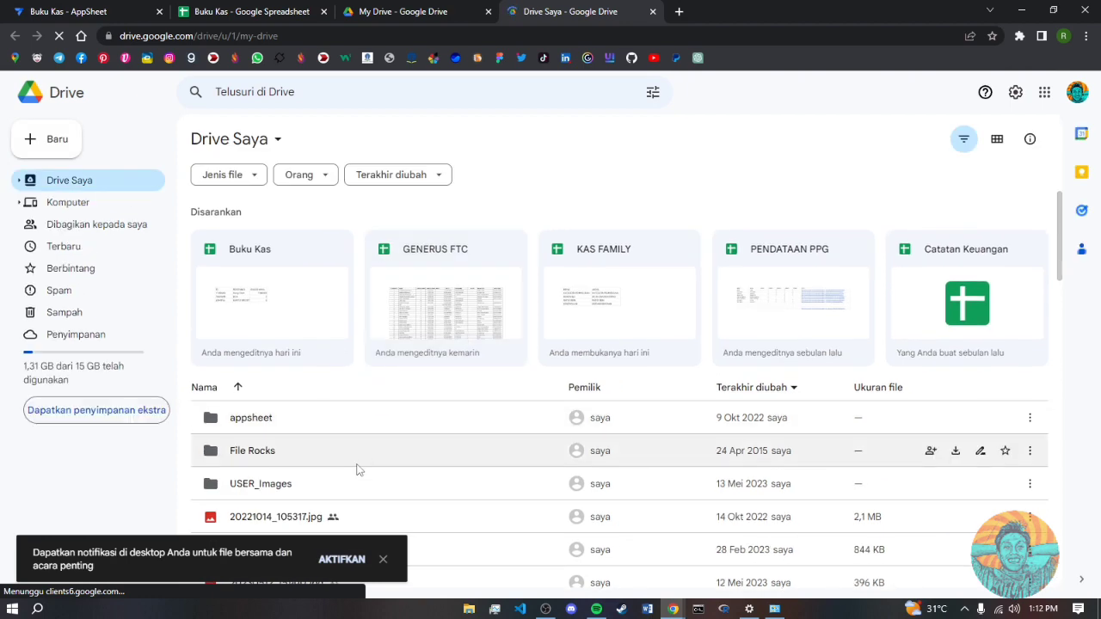
- Find enter.png in Drive and bring up its sharing settings
scroll(360, 481, down, 1)
scroll(362, 497, down, 5)
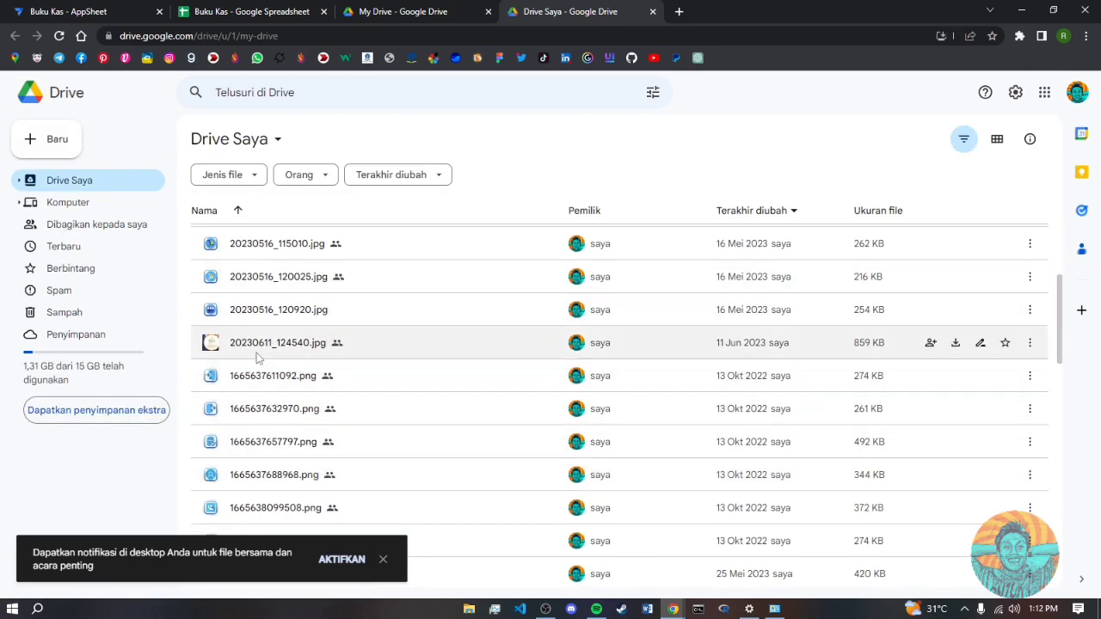
scroll(267, 361, down, 10)
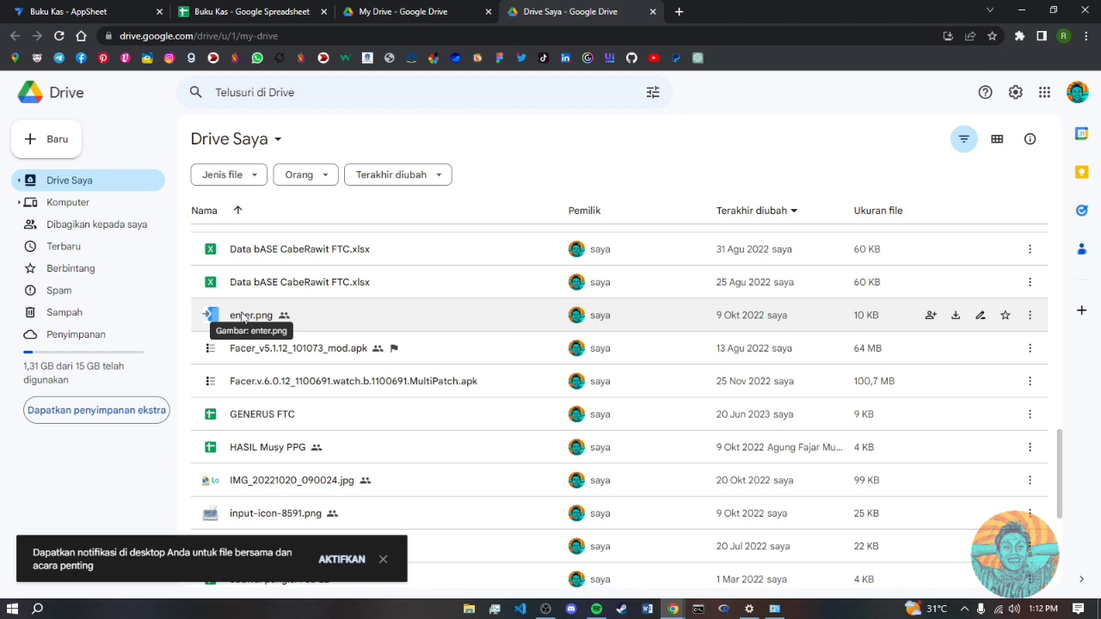
click(242, 318)
right_click(247, 318)
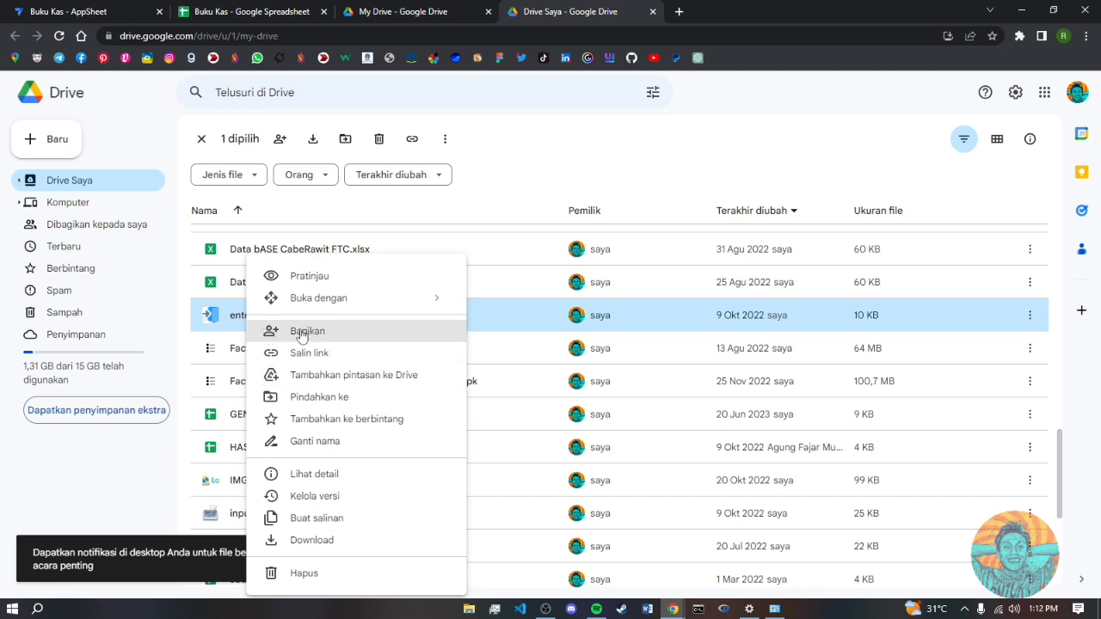
click(307, 333)
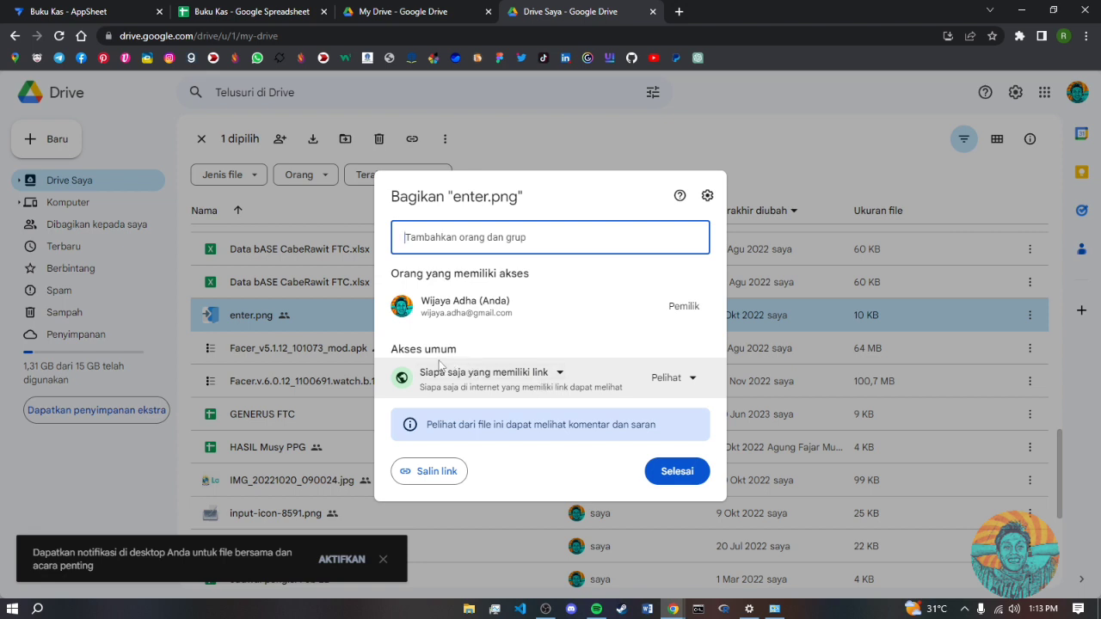
- Give anyone with the link Viewer access, copy the link, and finish with Selesai
click(556, 375)
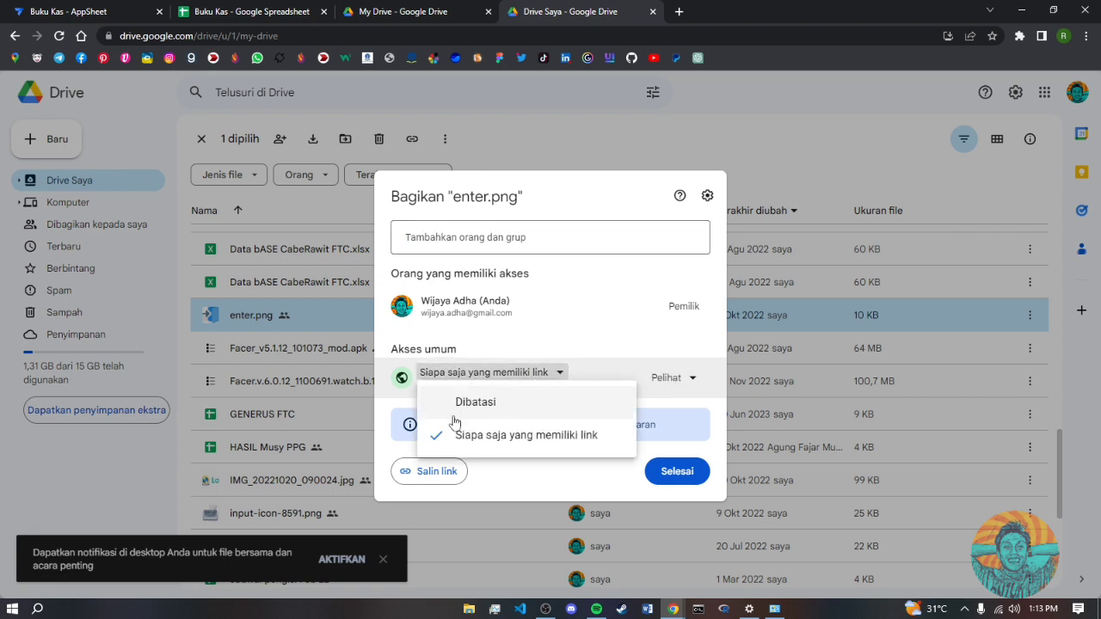
click(522, 492)
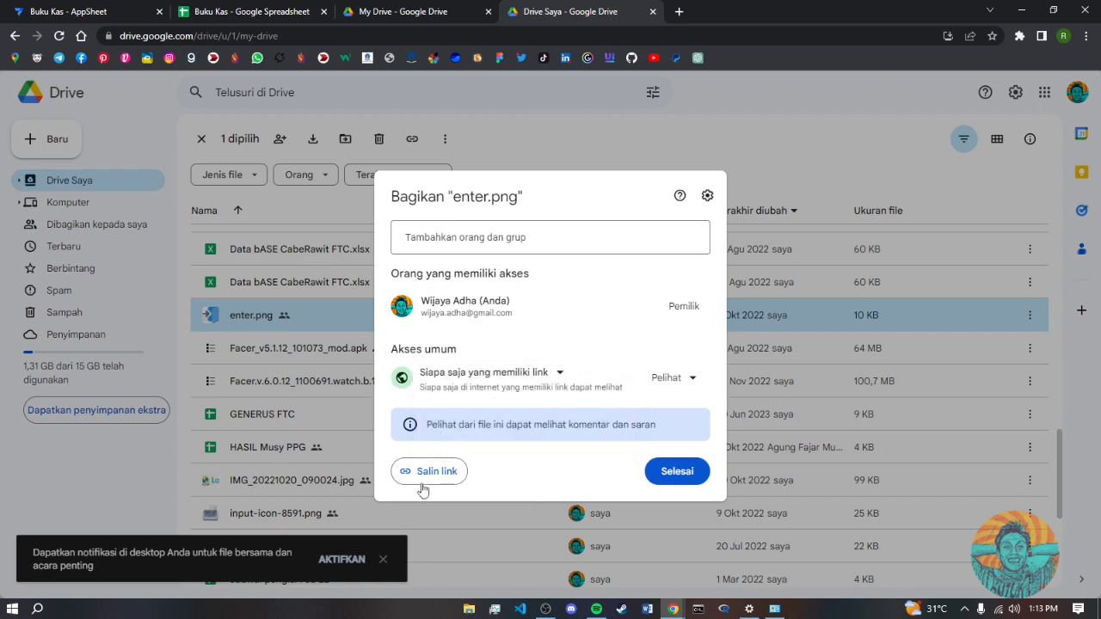
click(437, 473)
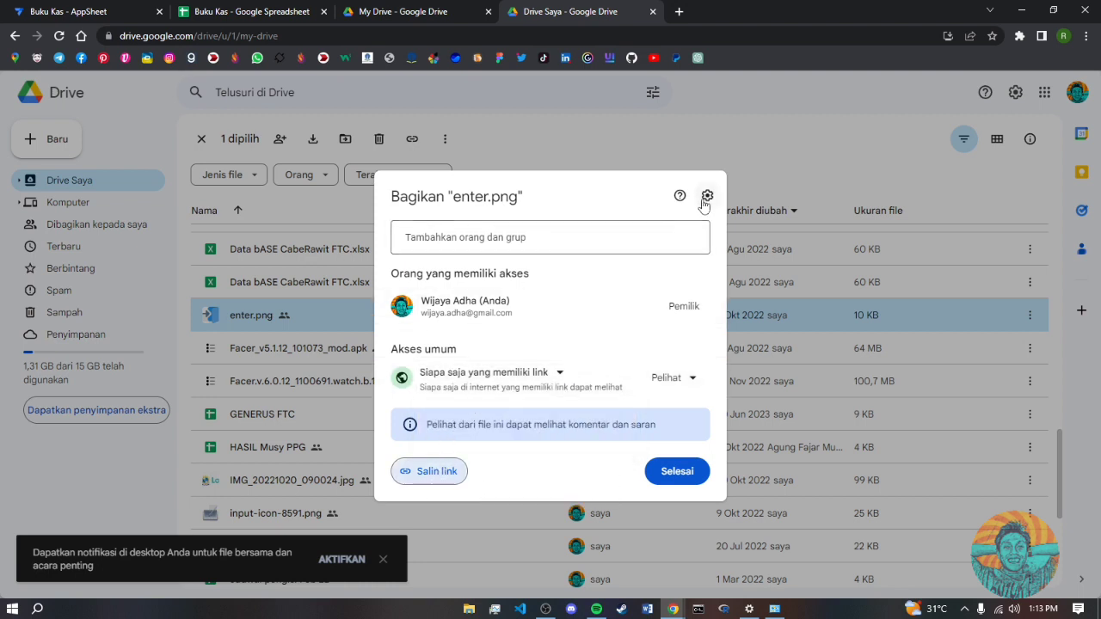
click(679, 473)
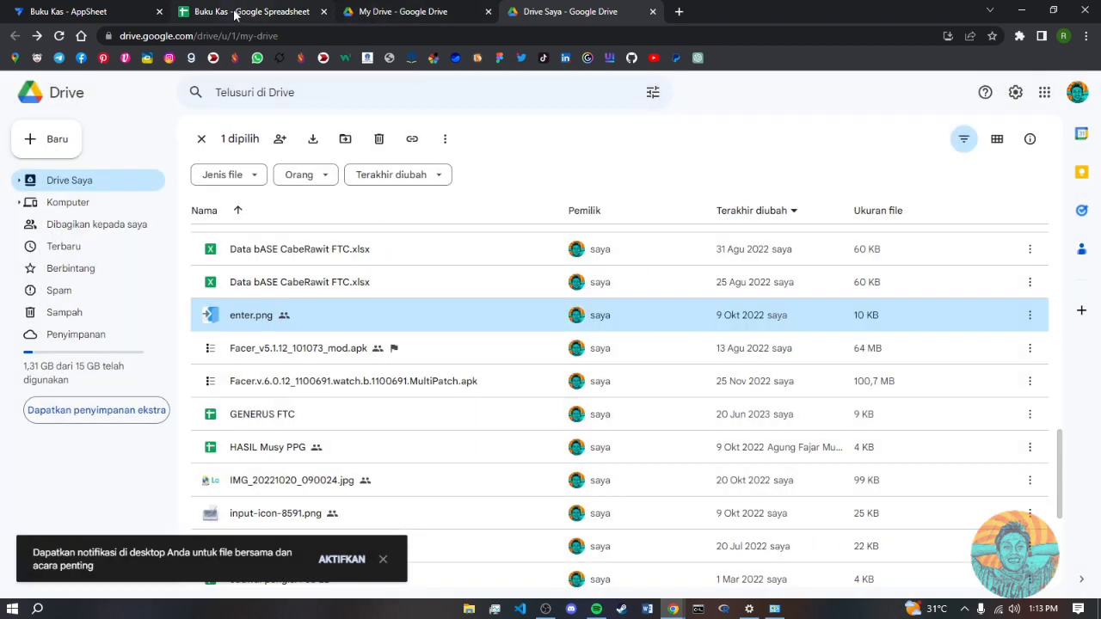
- Set the app logo to Custom and paste the enter.png Drive sharing link as its address
click(114, 11)
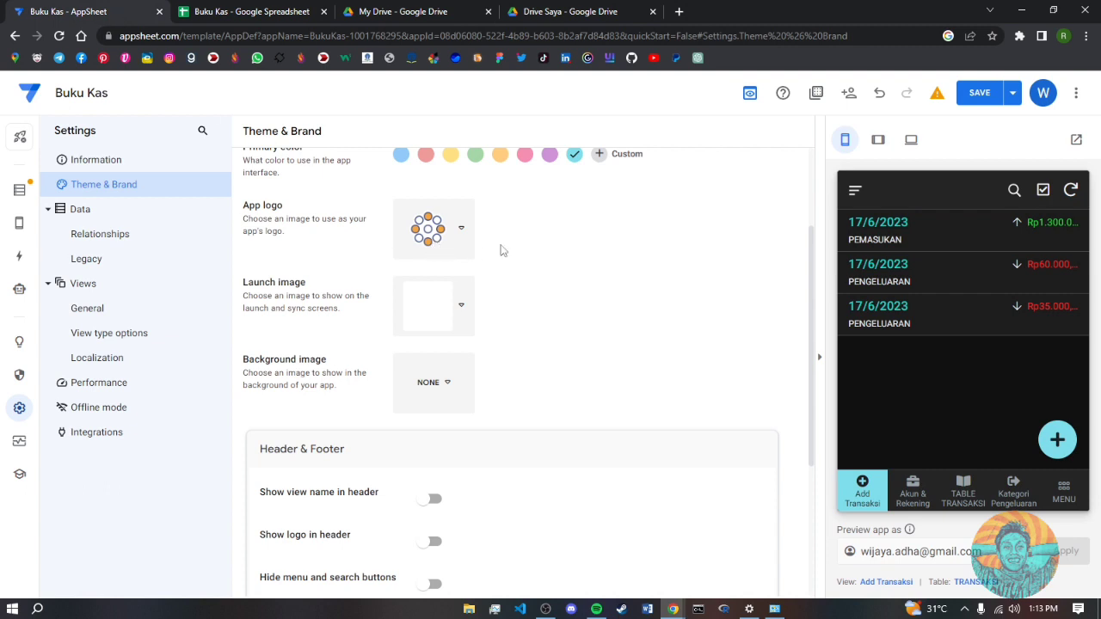
click(452, 229)
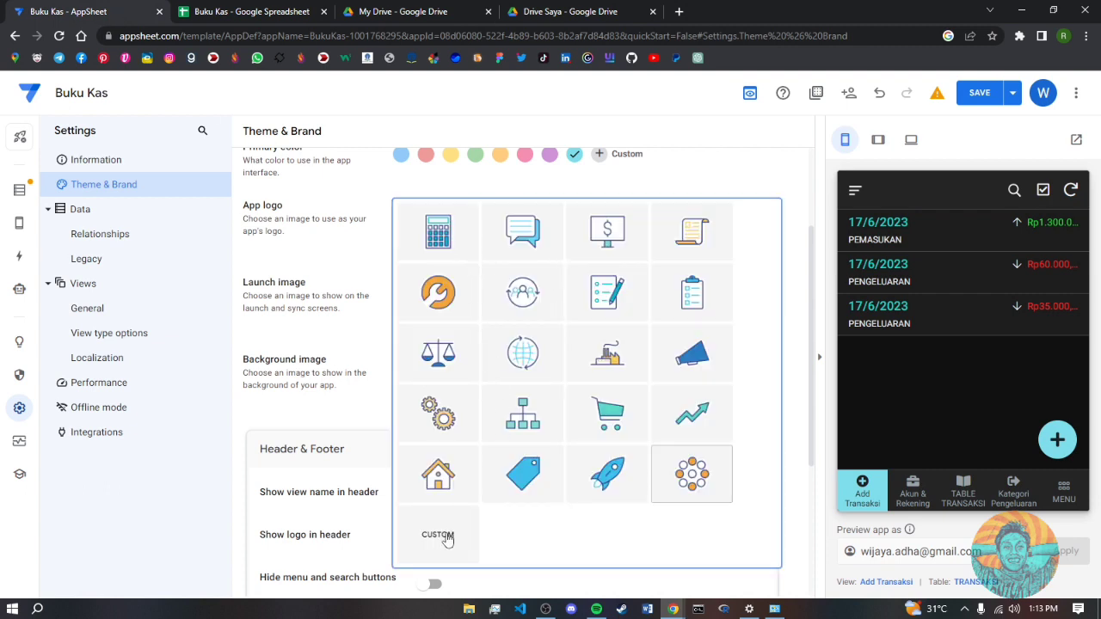
click(447, 539)
click(745, 215)
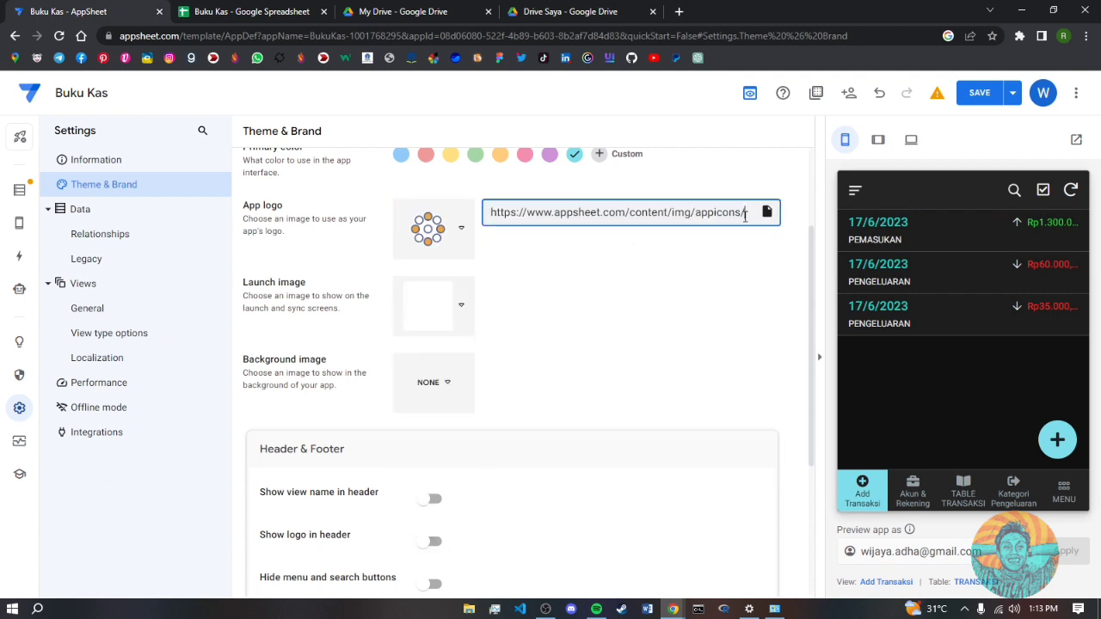
drag(753, 216, 458, 224)
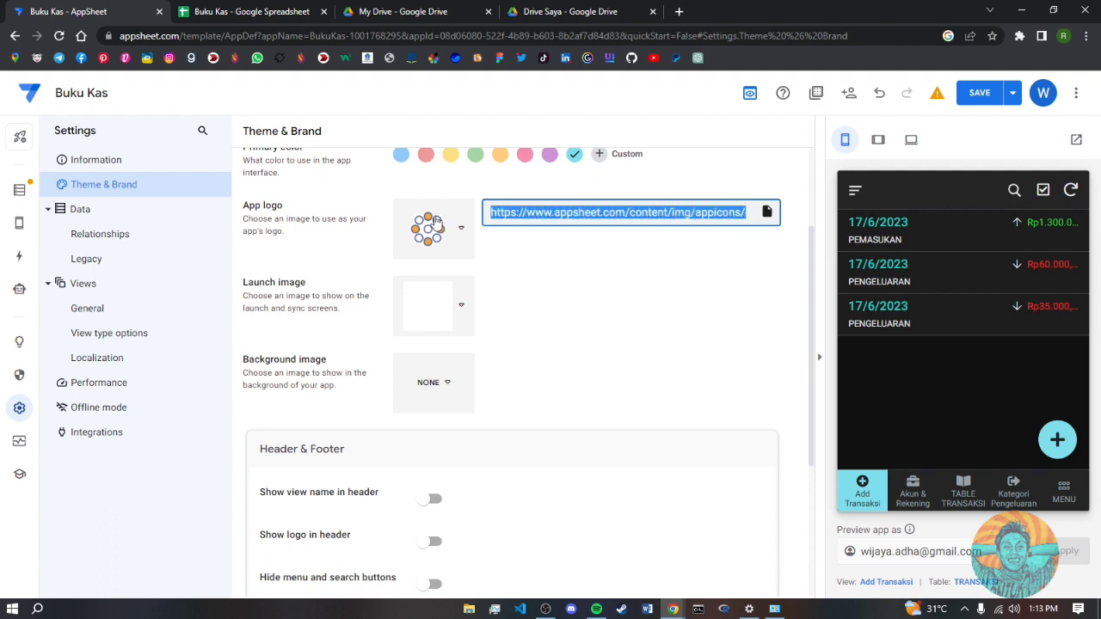
click(509, 218)
drag(488, 213, 851, 218)
key(ctrl+v)
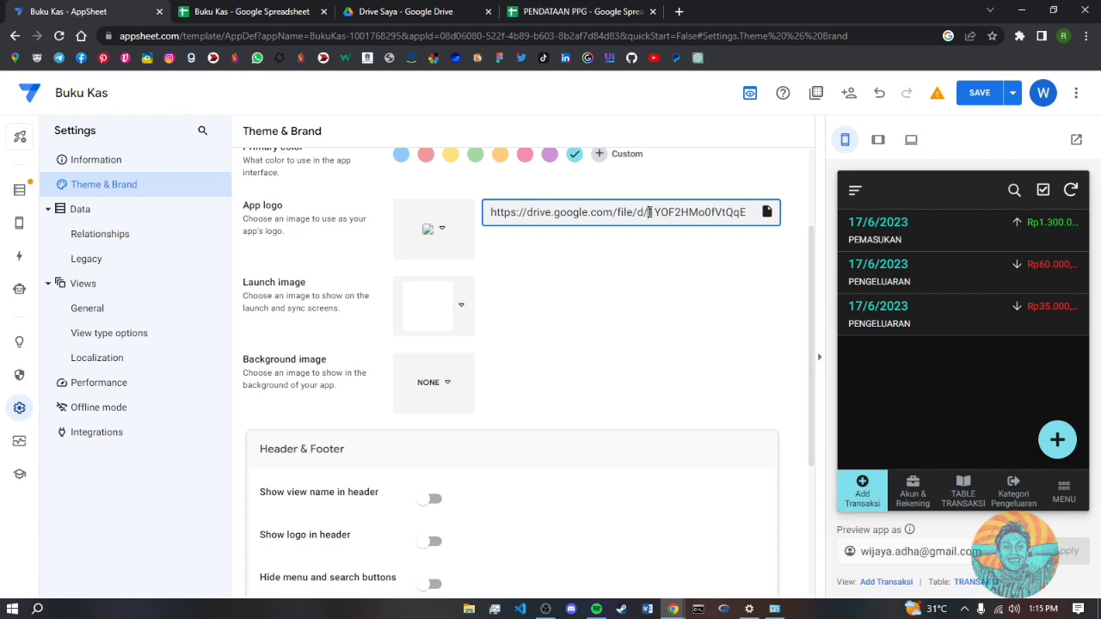
- Rewrite the link as a uc?export=download&id= address without /view?usp=sharing, and save
drag(644, 212, 453, 211)
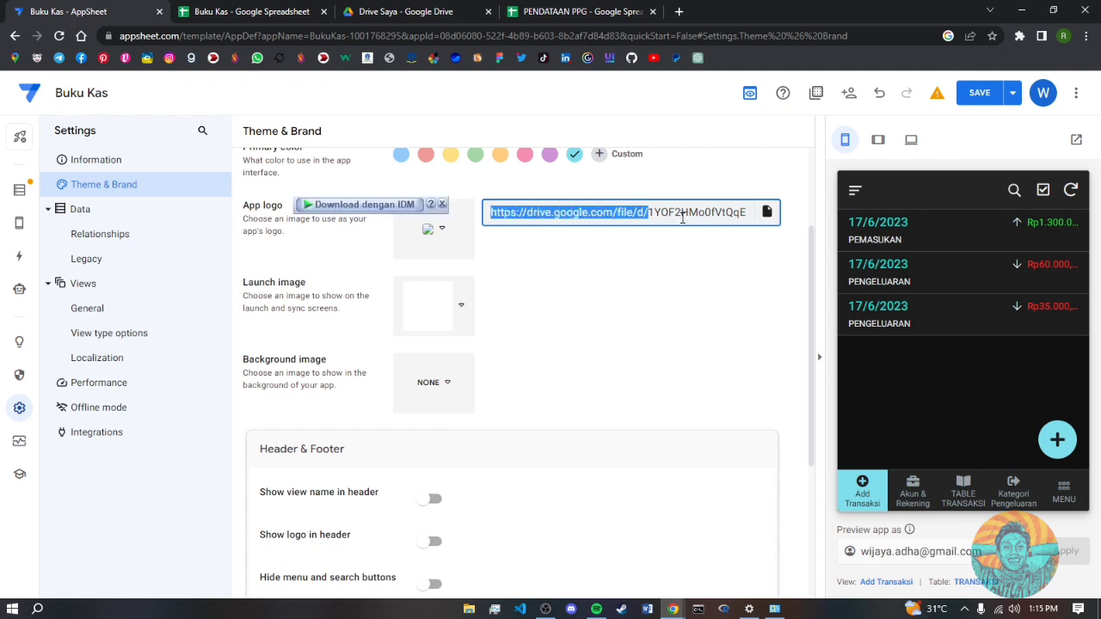
text(https://drive.google.com/uc?export=download&id=)
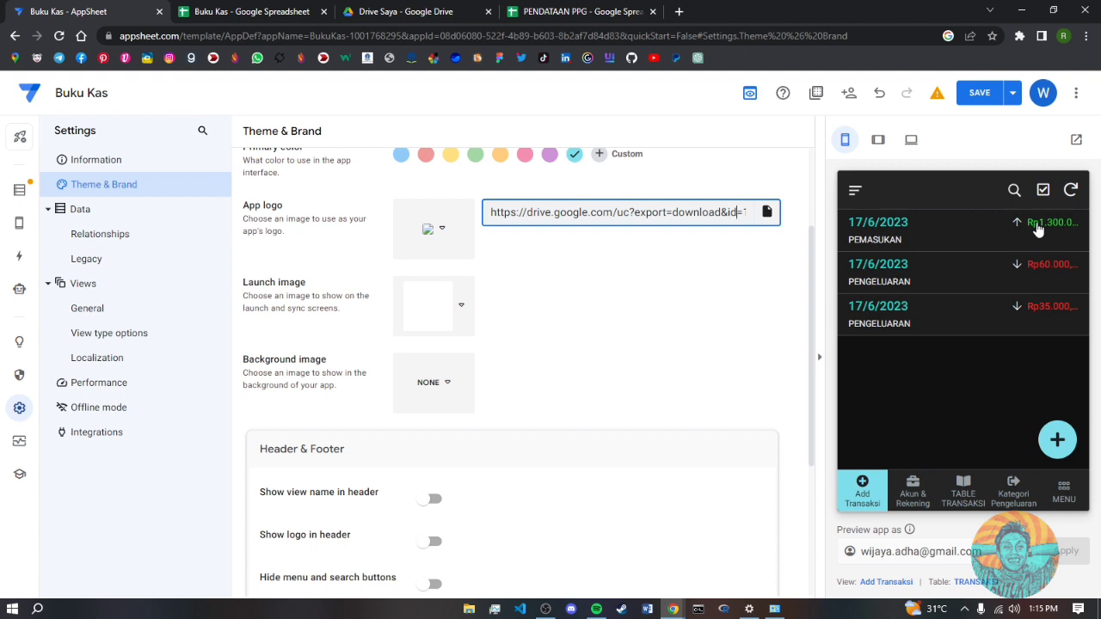
text(1YOF)
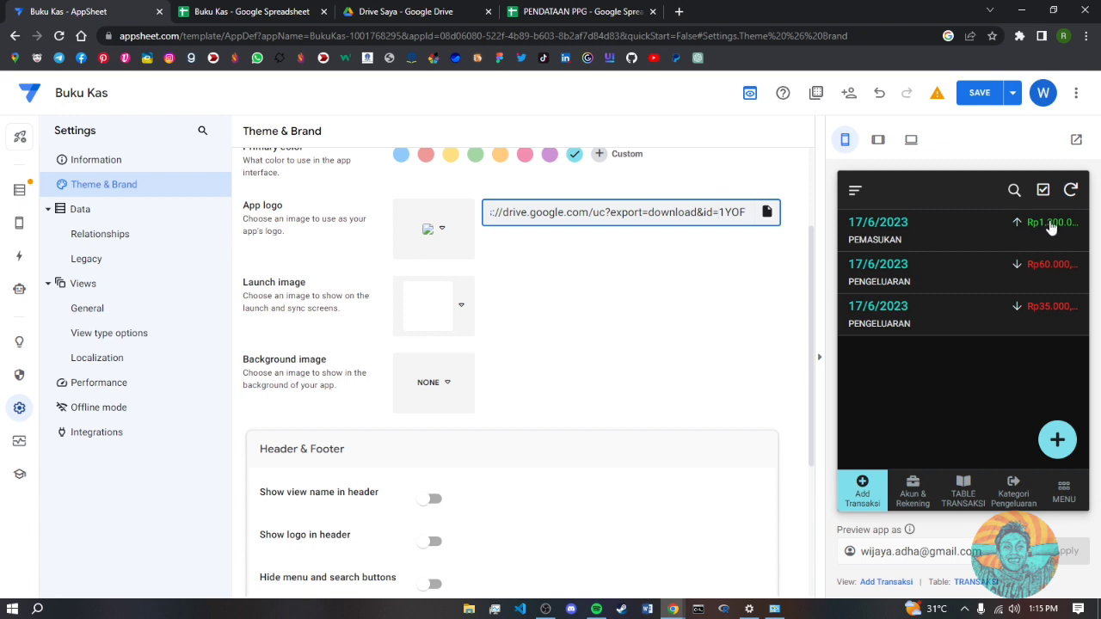
key(Right)
key(Right)
key(Right)
key(Right)
key(Right)
key(Right)
key(Right)
key(Right)
key(Right)
key(Right)
key(Right)
key(Right)
key(Right)
key(Right)
key(Right)
key(Right)
key(Right)
key(Right)
key(Right)
key(Right)
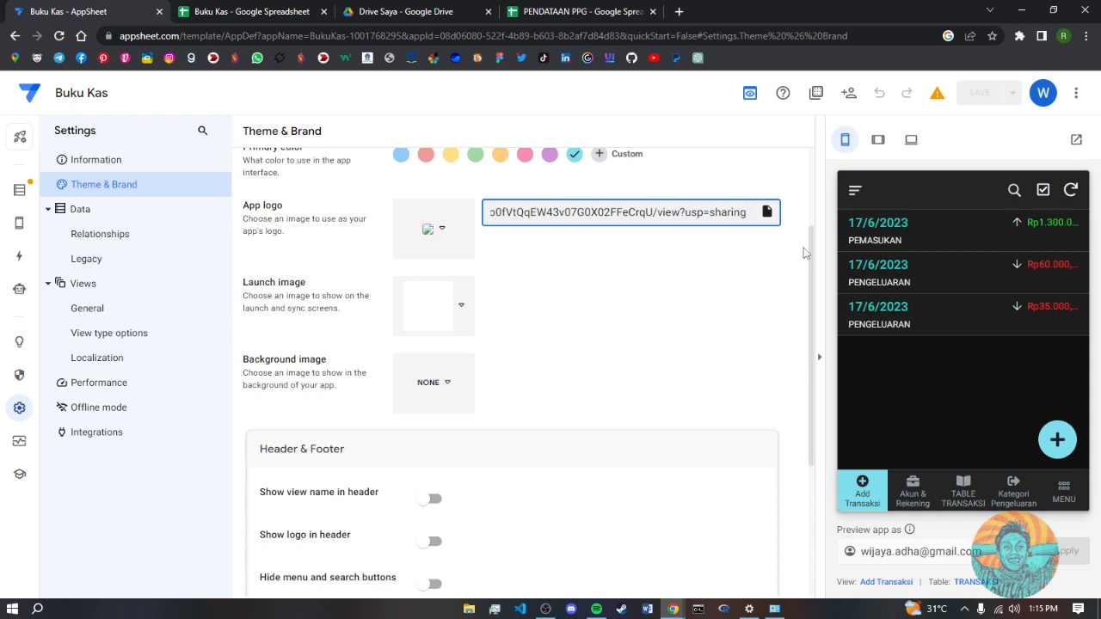
key(BackSpace)
key(BackSpace)
key(BackSpace)
key(BackSpace)
key(BackSpace)
key(BackSpace)
key(BackSpace)
key(BackSpace)
key(BackSpace)
key(BackSpace)
key(BackSpace)
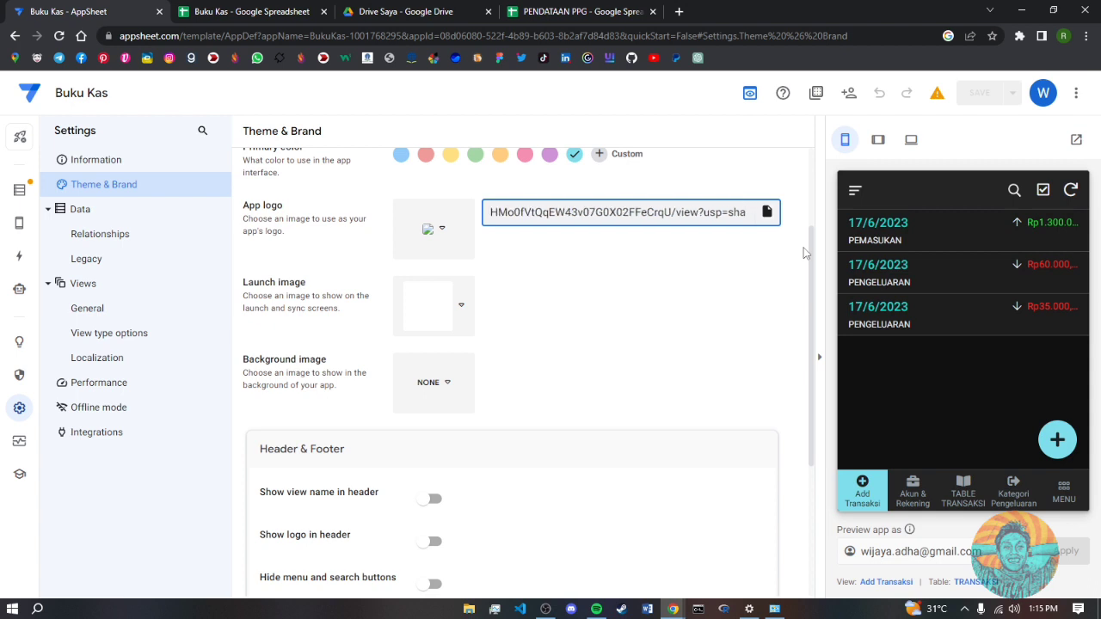
key(BackSpace)
key(BackSpace)
key(BackSpace)
key(BackSpace)
key(BackSpace)
key(BackSpace)
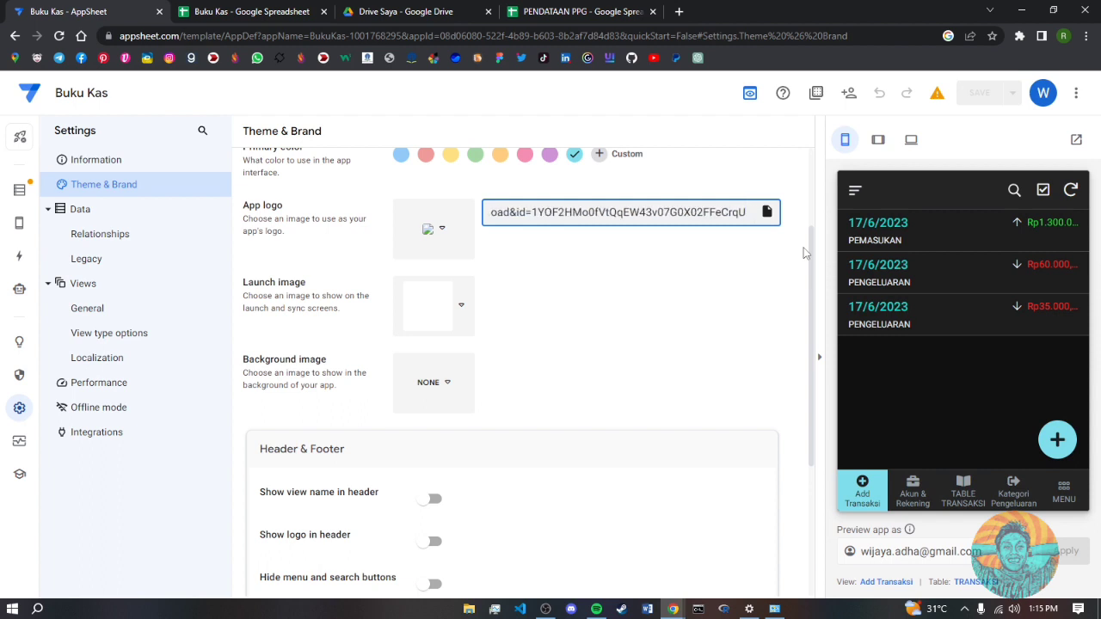
click(803, 251)
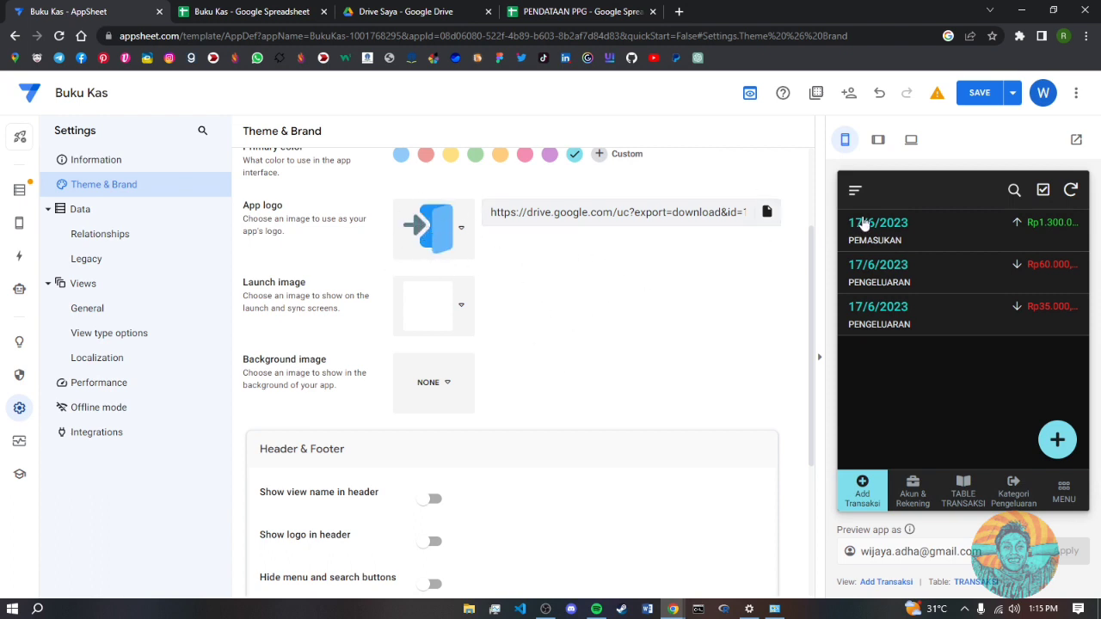
click(972, 99)
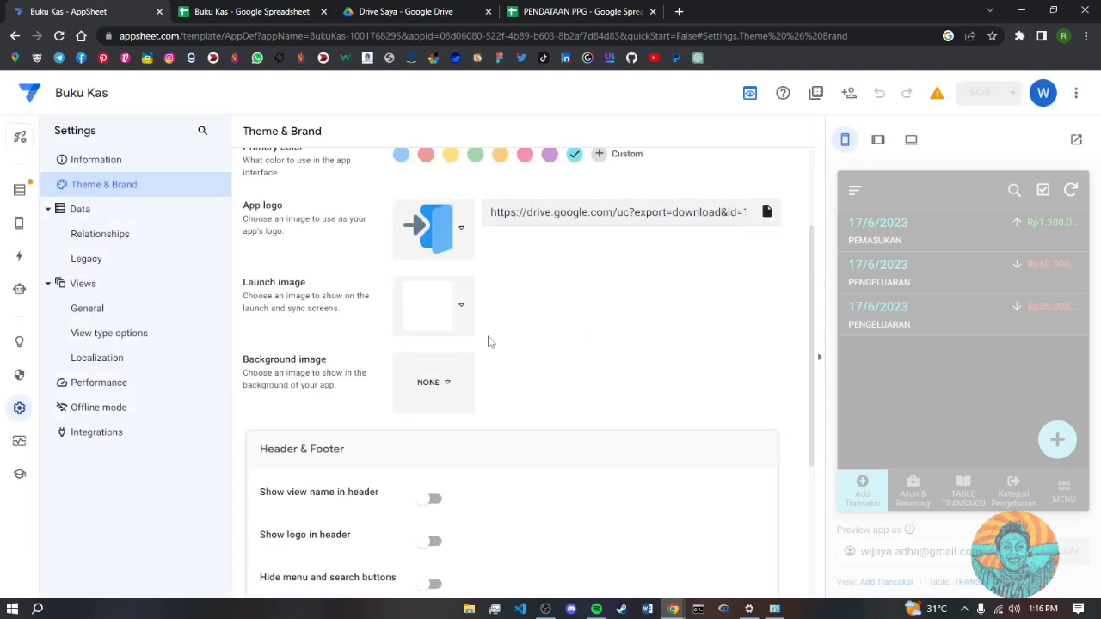
scroll(593, 478, down, 3)
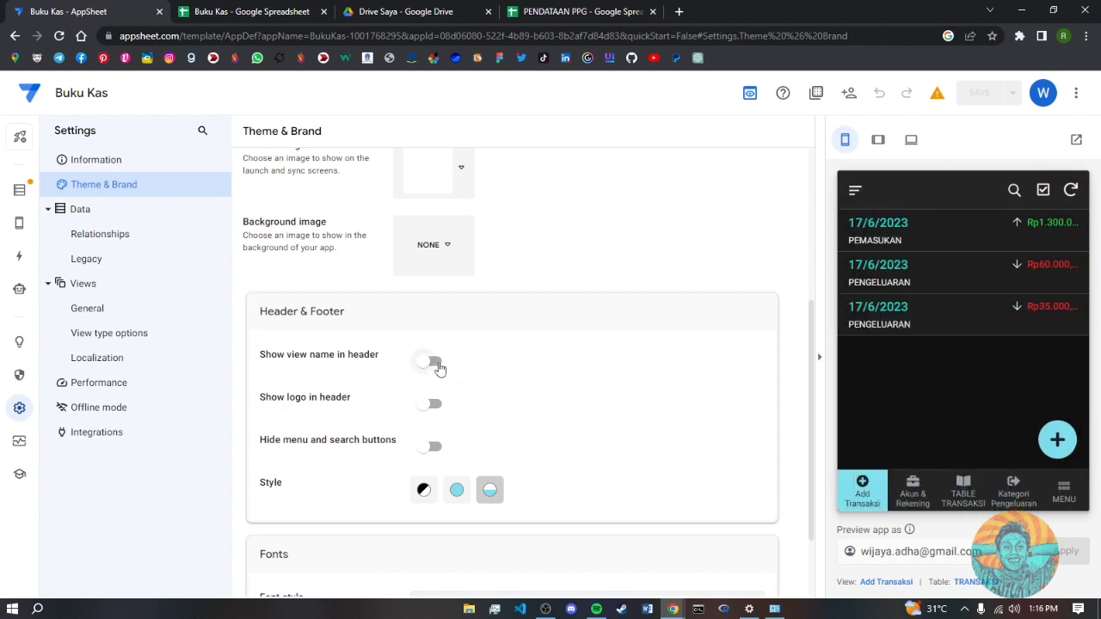
- Turn off 'Show view name in header', turn on 'Show logo in header', and save
click(435, 362)
click(435, 362)
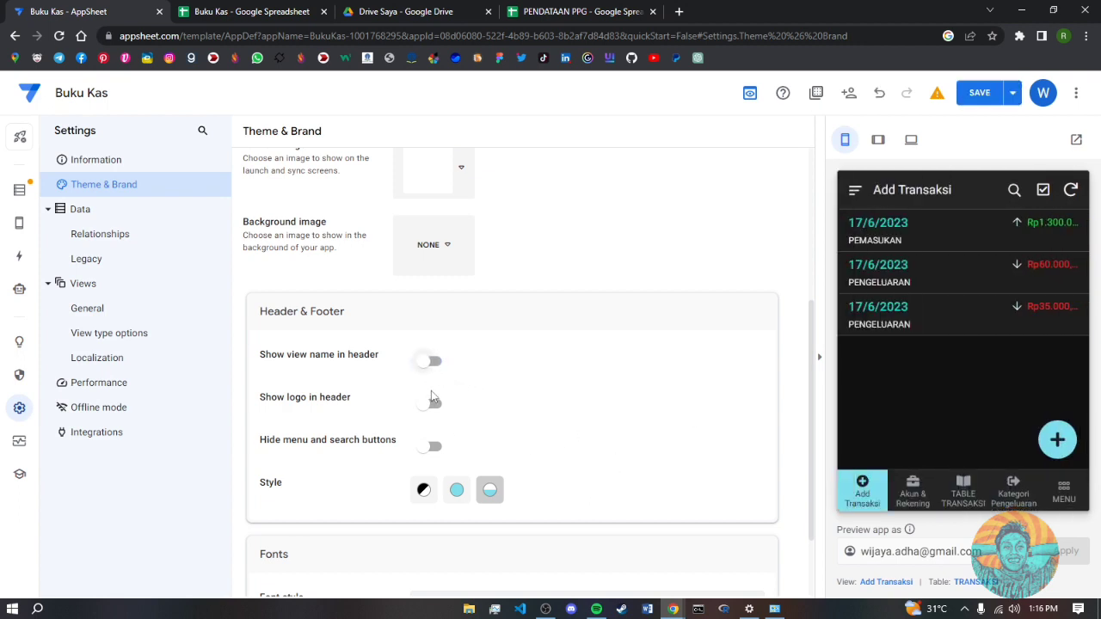
click(433, 404)
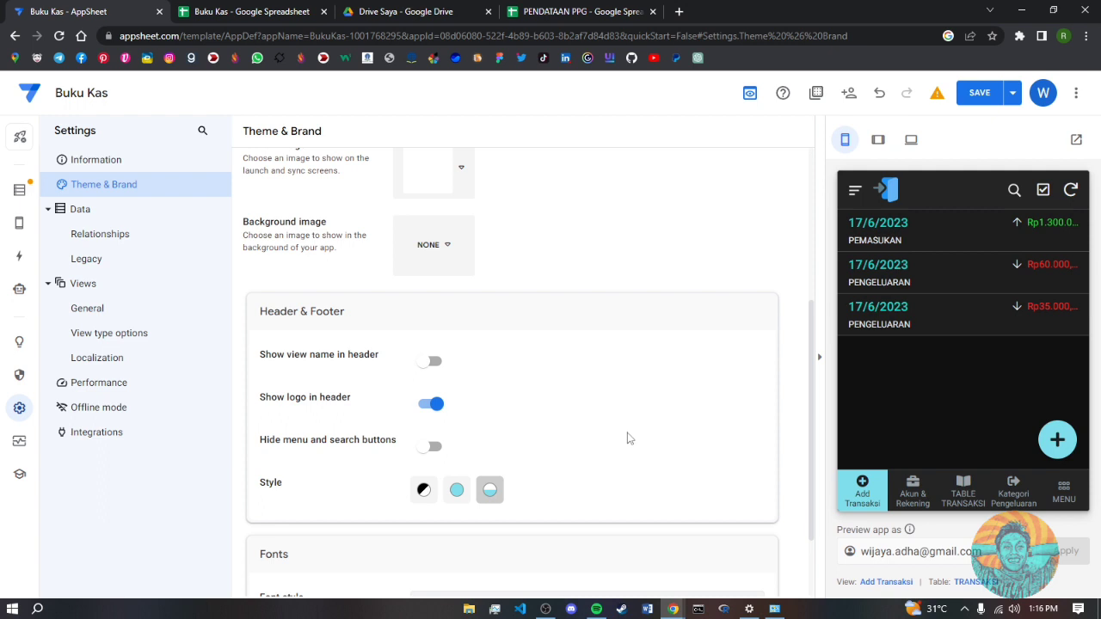
scroll(627, 482, down, 2)
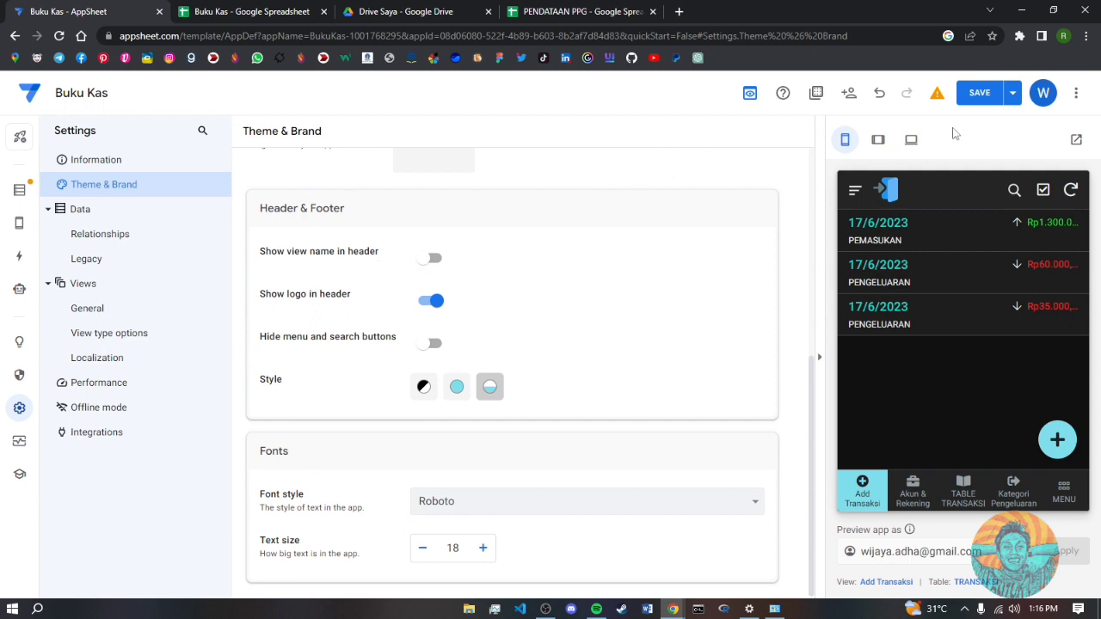
click(979, 92)
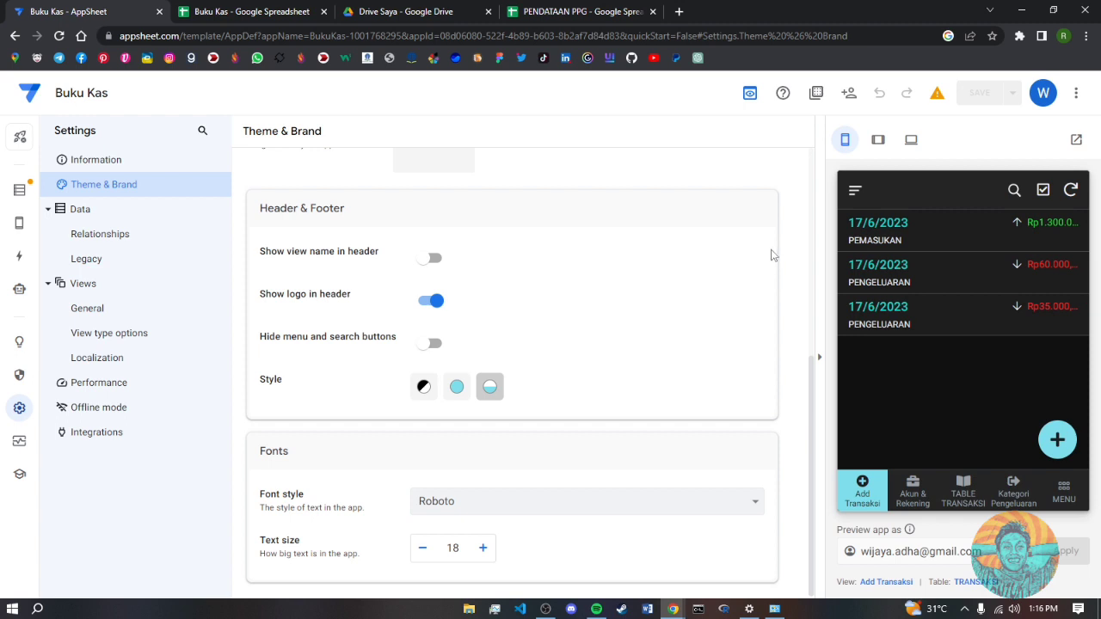
- Try the share option in the preview's side menu and dismiss the app-choice prompt
click(856, 192)
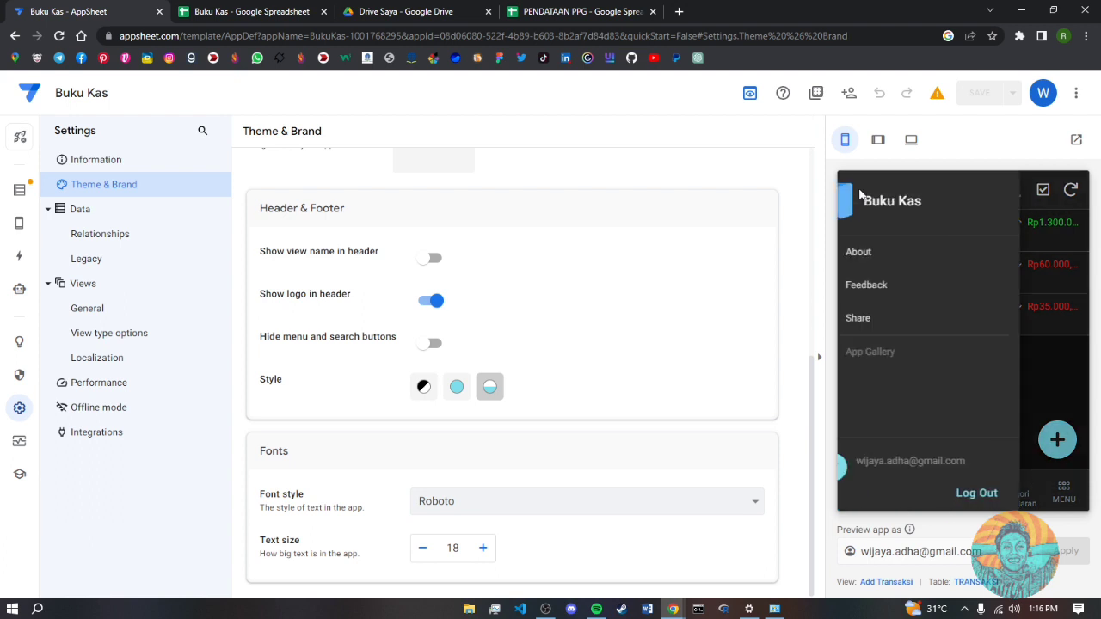
click(893, 321)
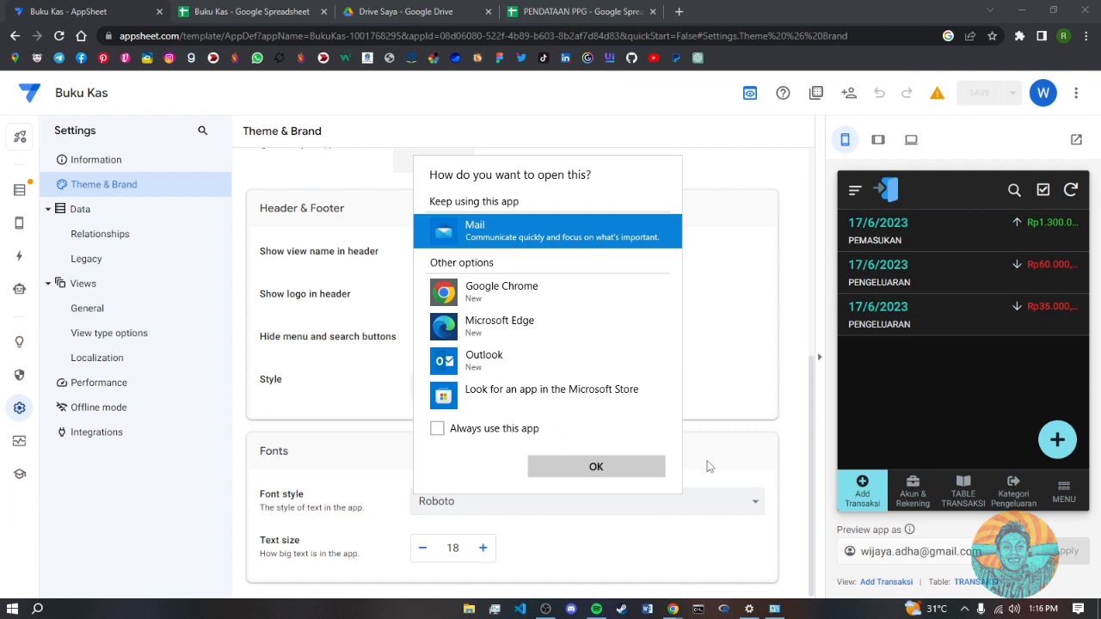
click(710, 413)
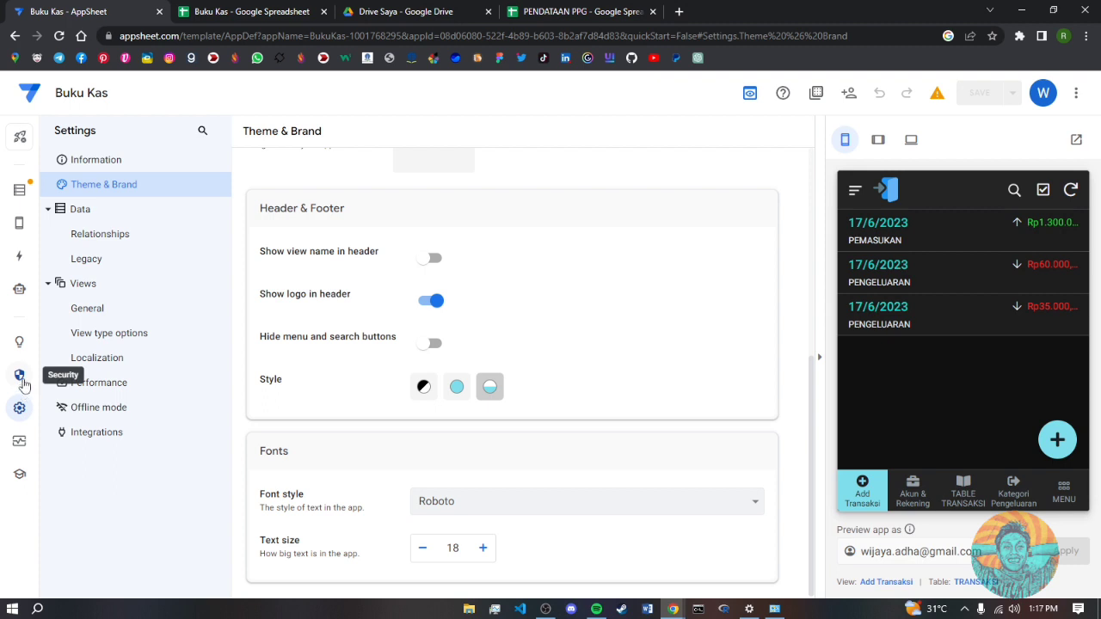
- In Security settings, view and close the list of users the app is shared with
click(20, 376)
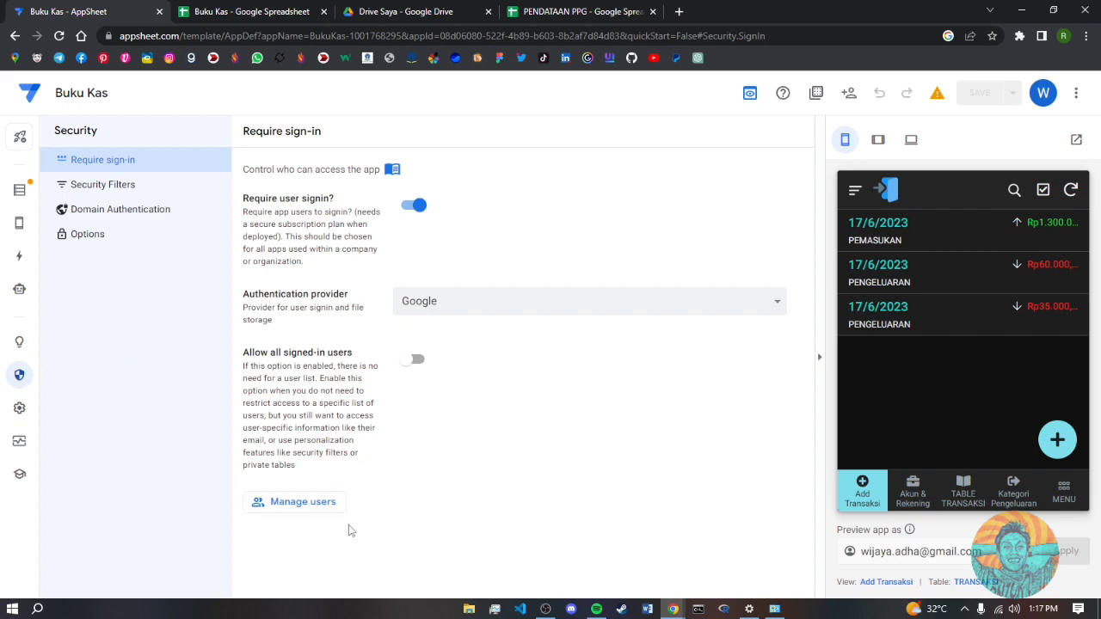
click(301, 504)
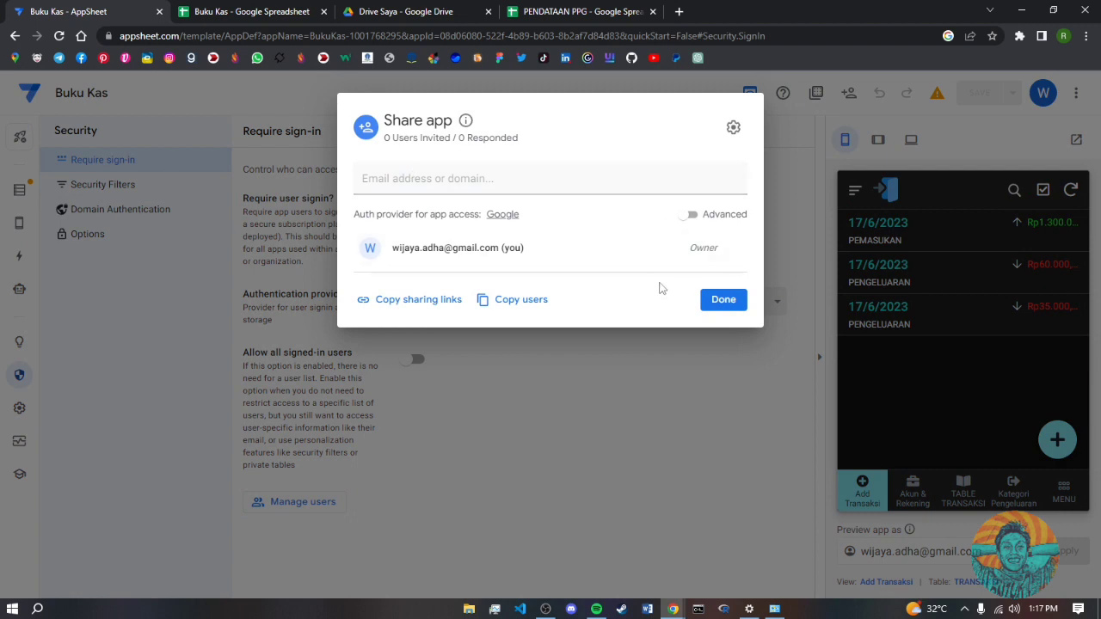
click(719, 301)
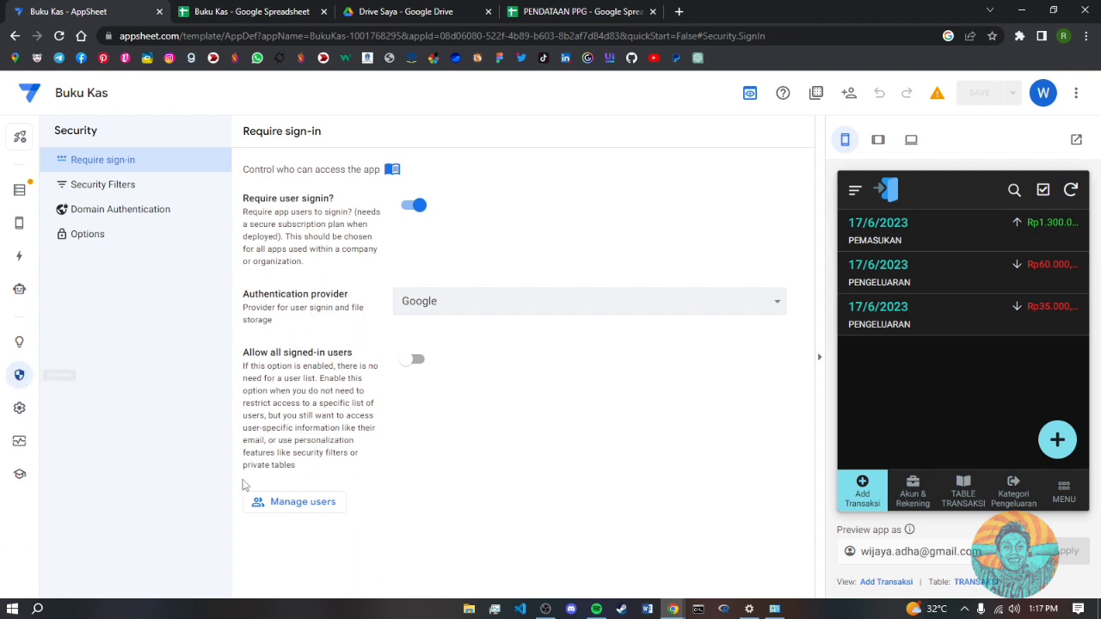
- Draft an invite for an e-mail address with Use app access and reCAPTCHA, then cancel and discard it
click(294, 504)
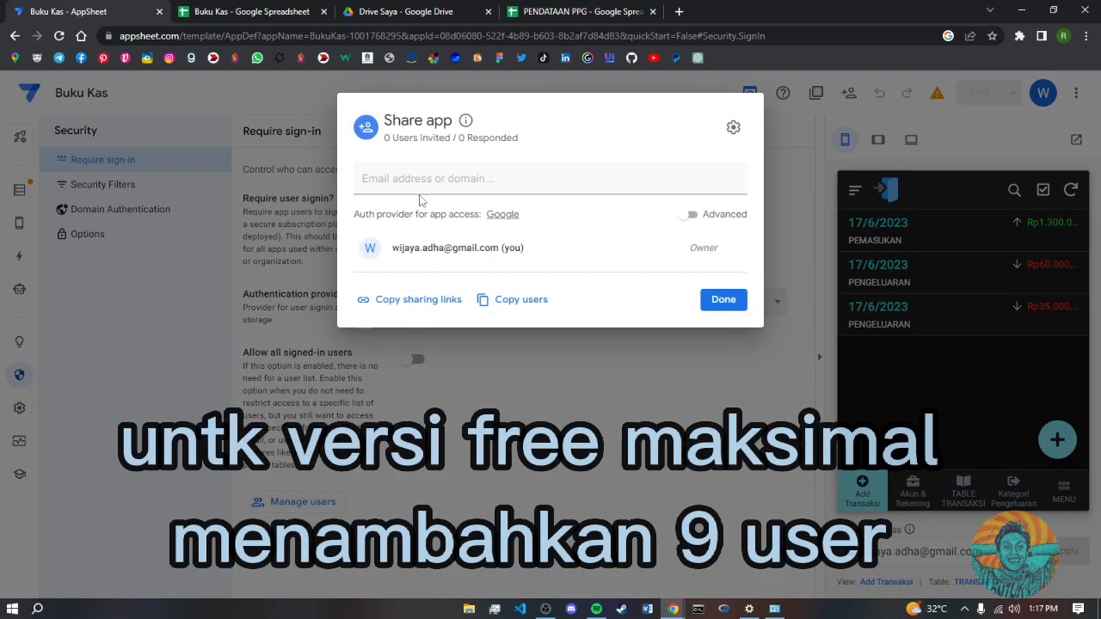
click(421, 179)
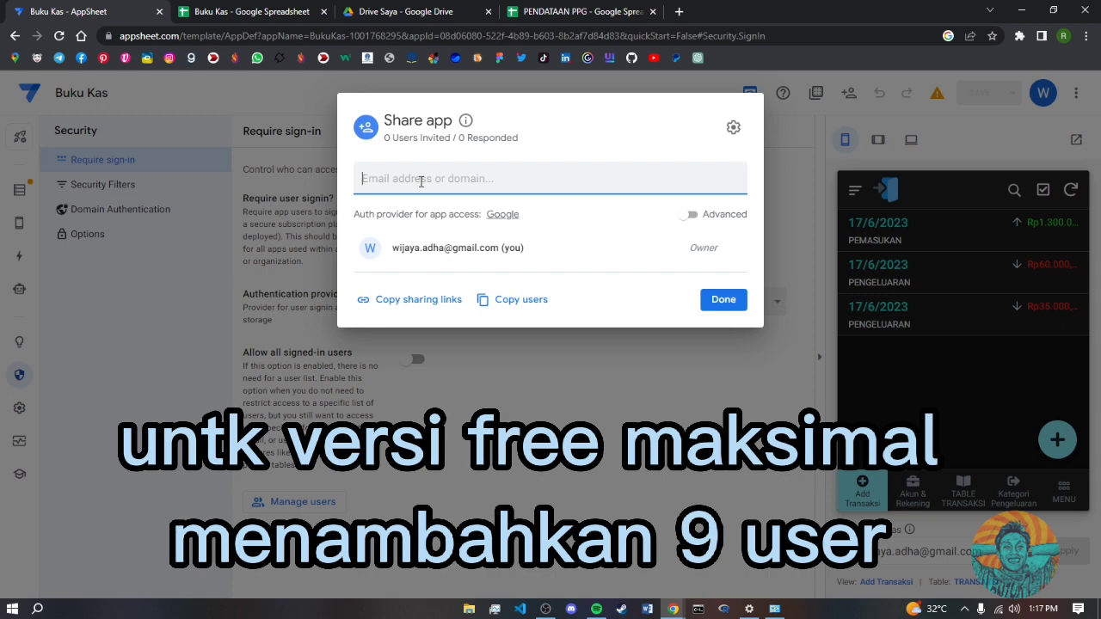
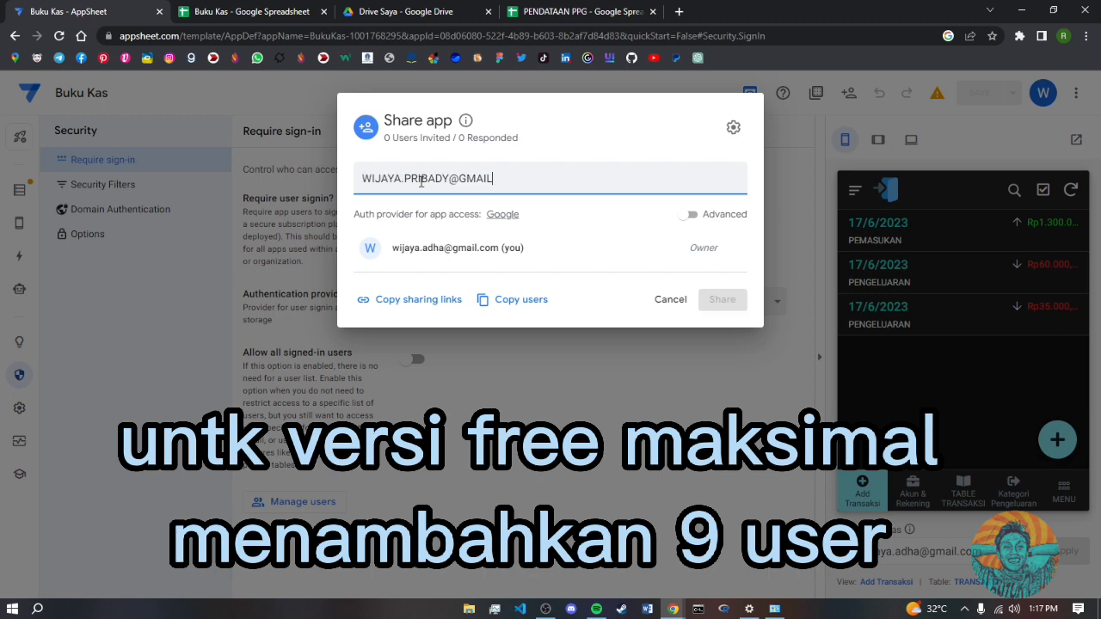
key(Return)
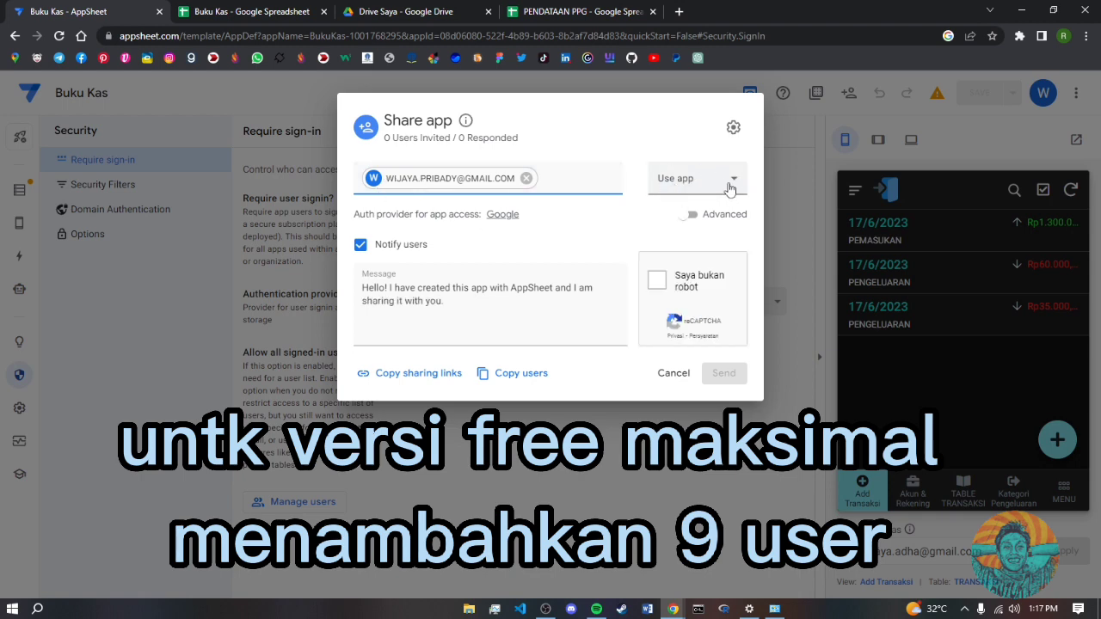
click(729, 183)
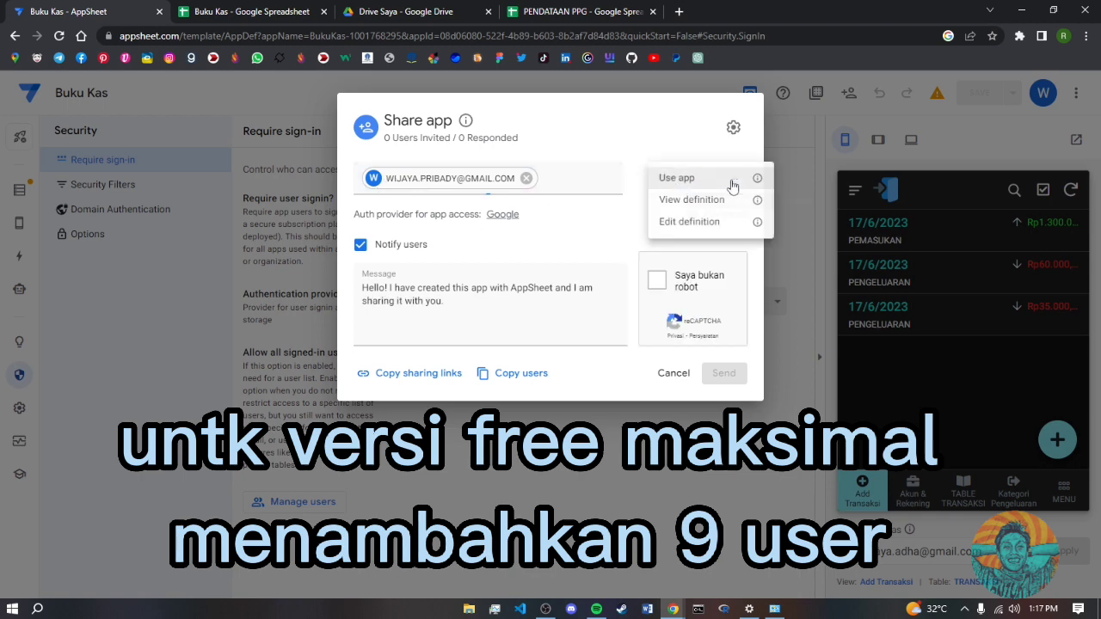
click(686, 179)
click(657, 282)
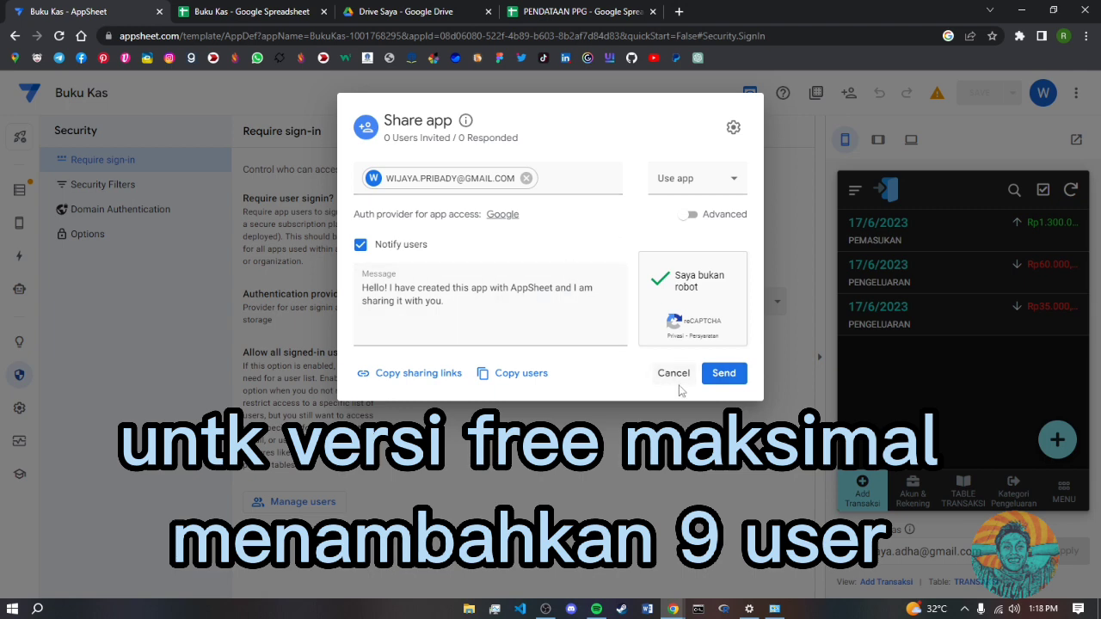
click(675, 373)
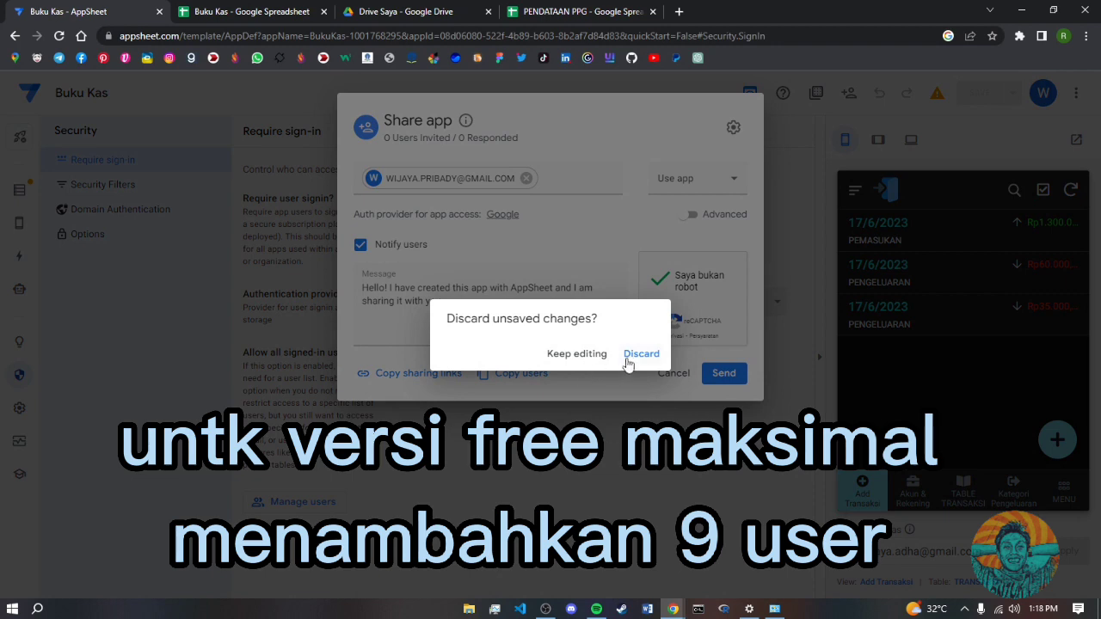
click(640, 354)
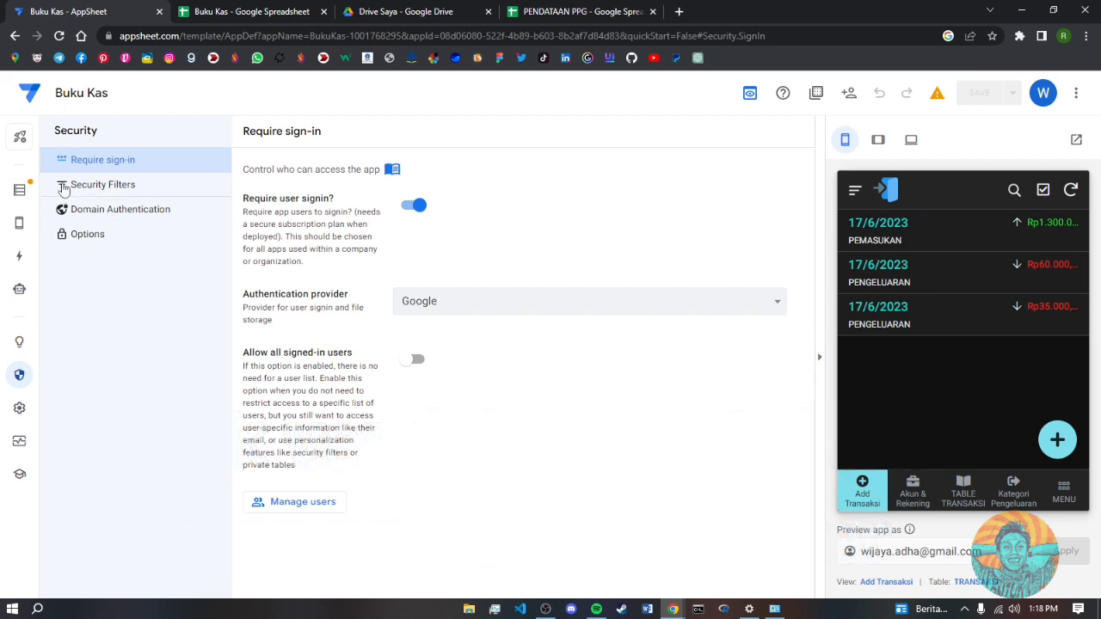
- Select the Akun & Rekening table, view the preview's MENU list, and switch to the Buku Kas spreadsheet
click(23, 191)
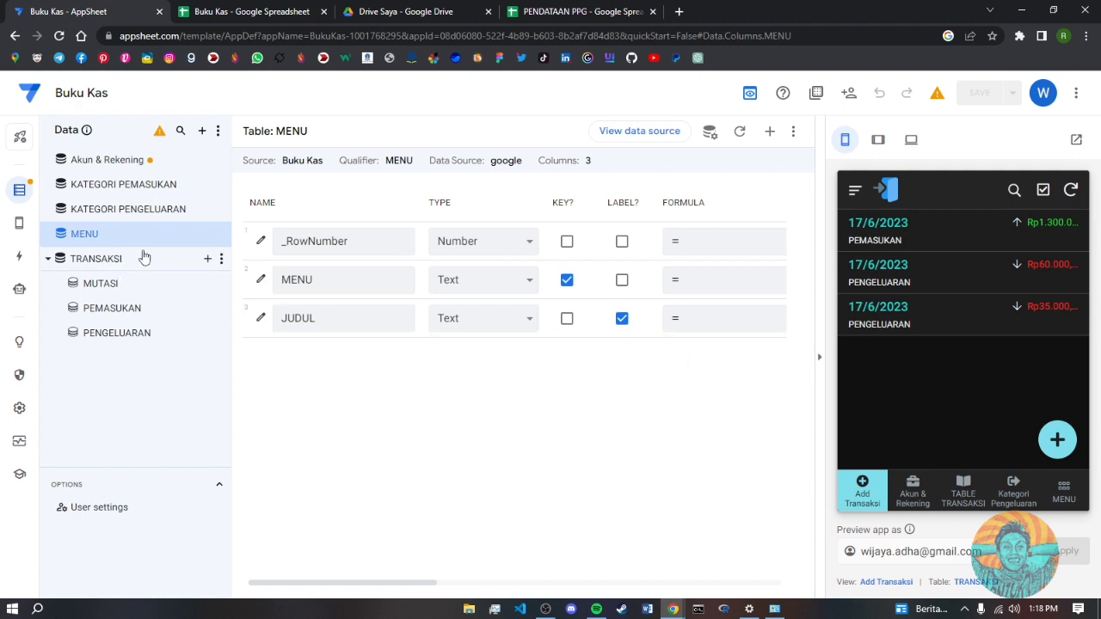
click(155, 170)
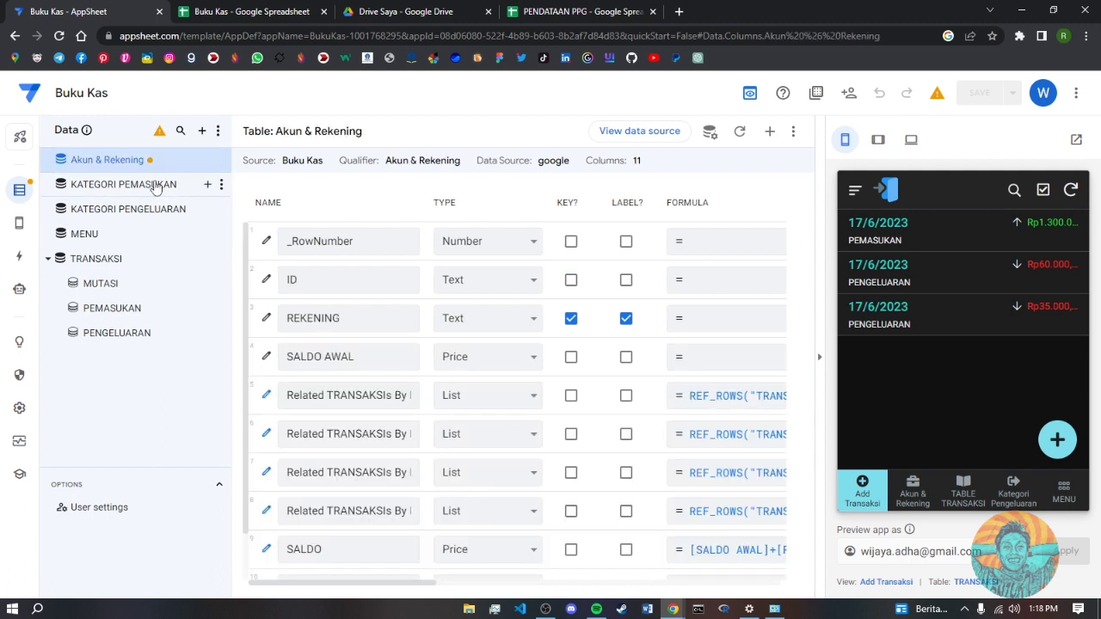
click(1063, 492)
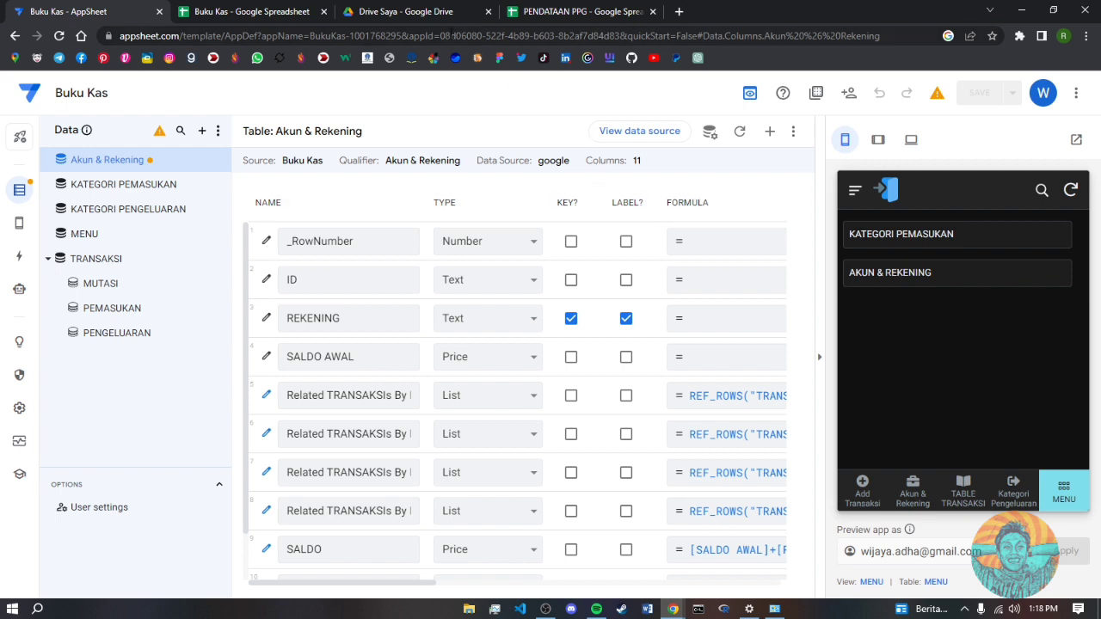
click(266, 12)
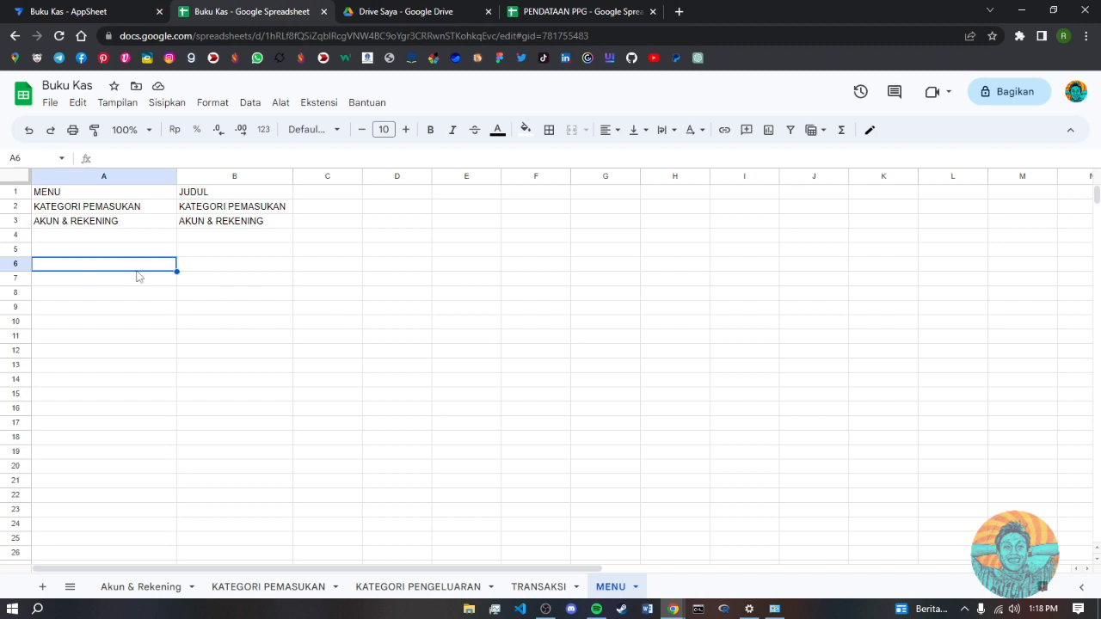
- Enter DATA KENDARAAN in A4 and copy it into B4
click(79, 238)
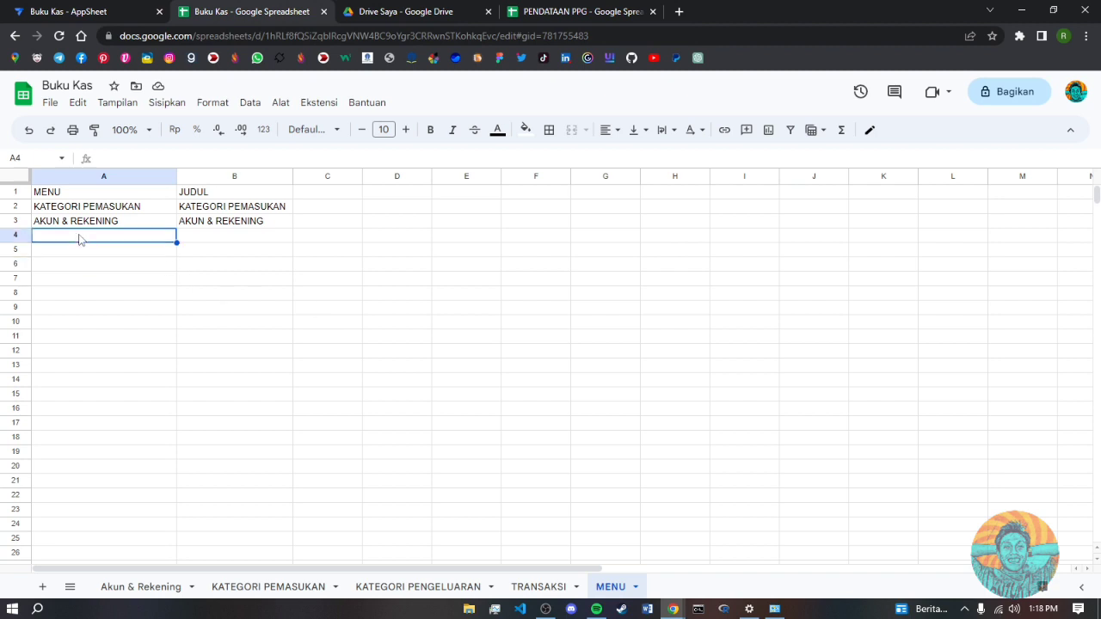
text(DATA)
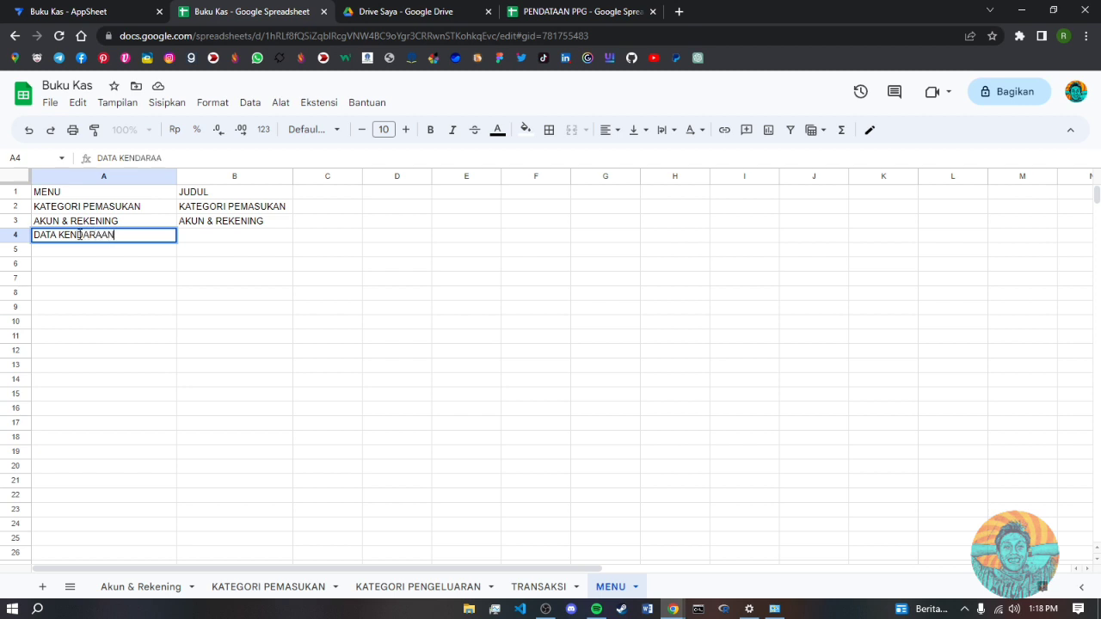
text( KENDARAAN)
click(153, 241)
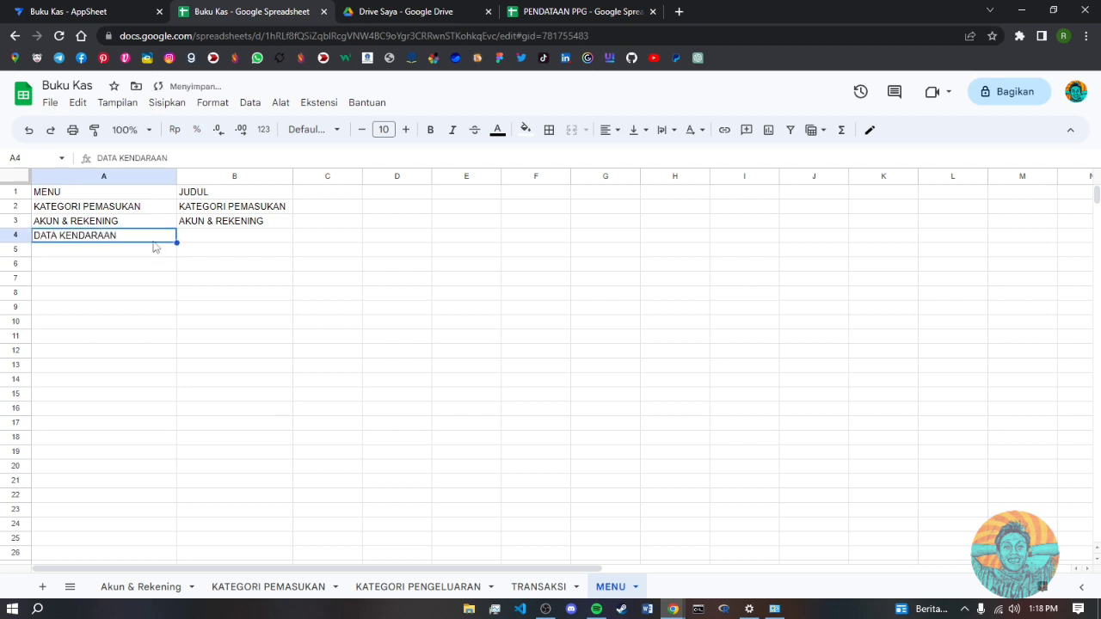
key(ctrl+c)
click(204, 244)
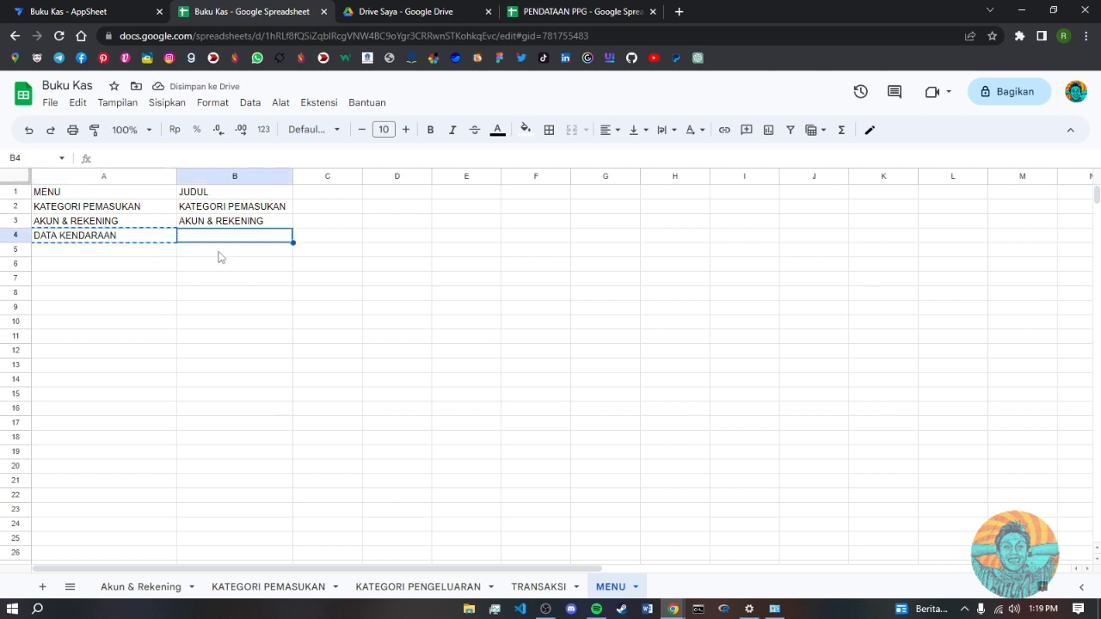
key(ctrl+v)
- Enter RATIO BBM in A5, copy it into B5, and return to AppSheet
click(128, 254)
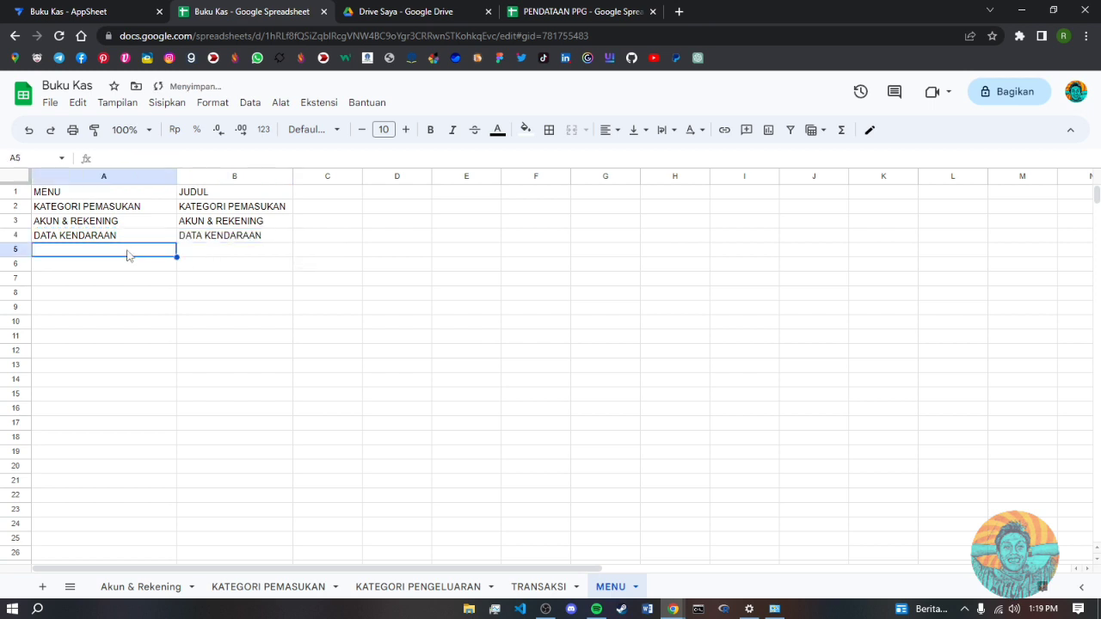
text(RATIO)
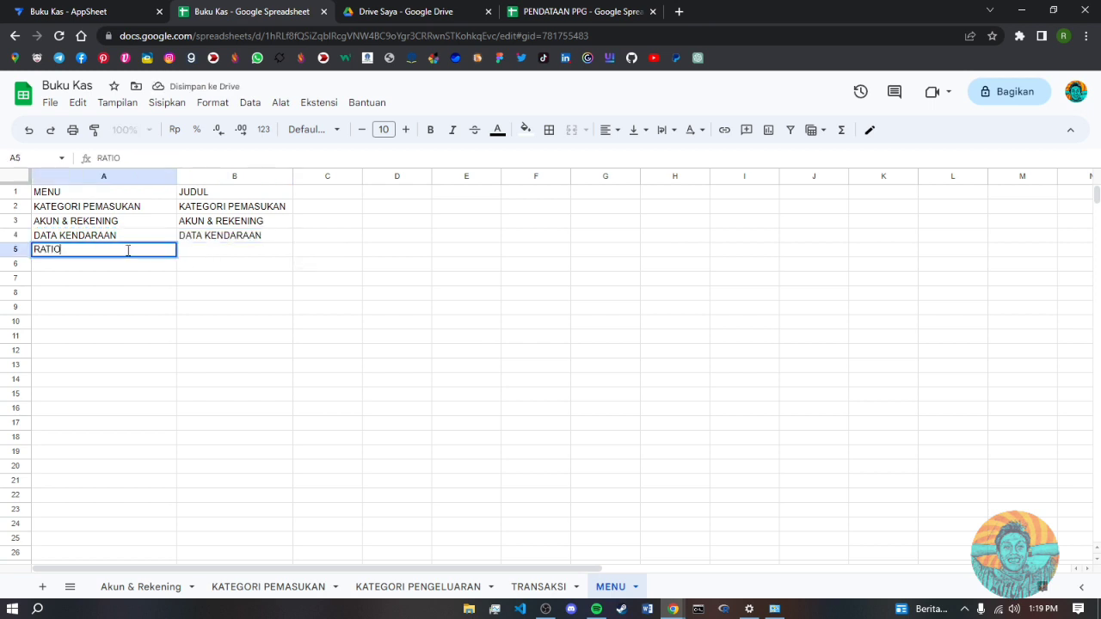
text( BBM)
click(94, 337)
click(103, 254)
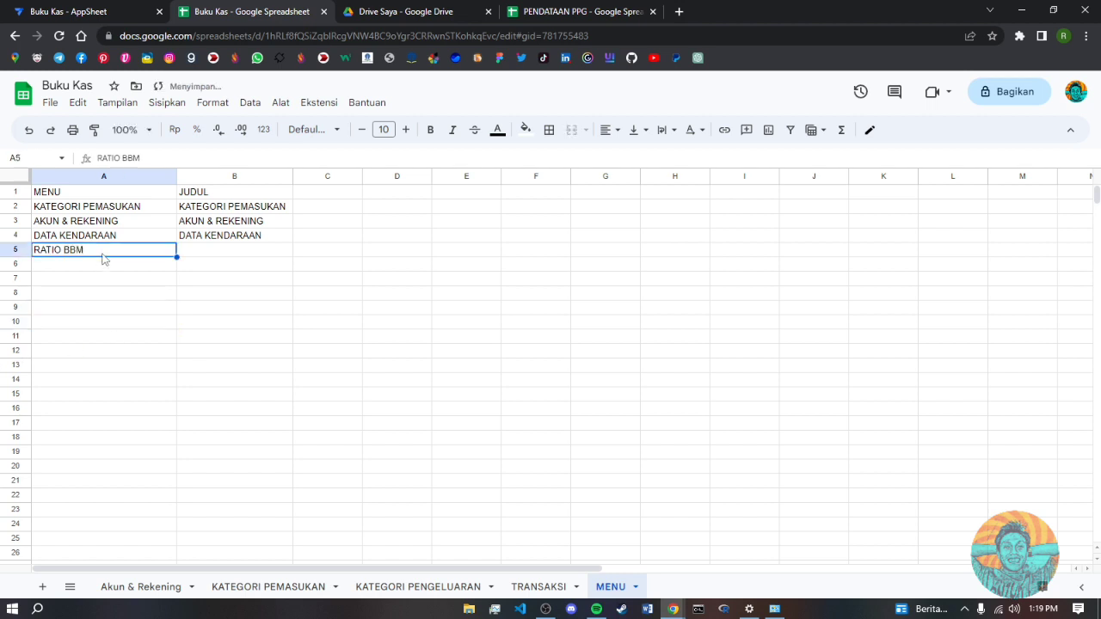
key(ctrl+c)
click(221, 256)
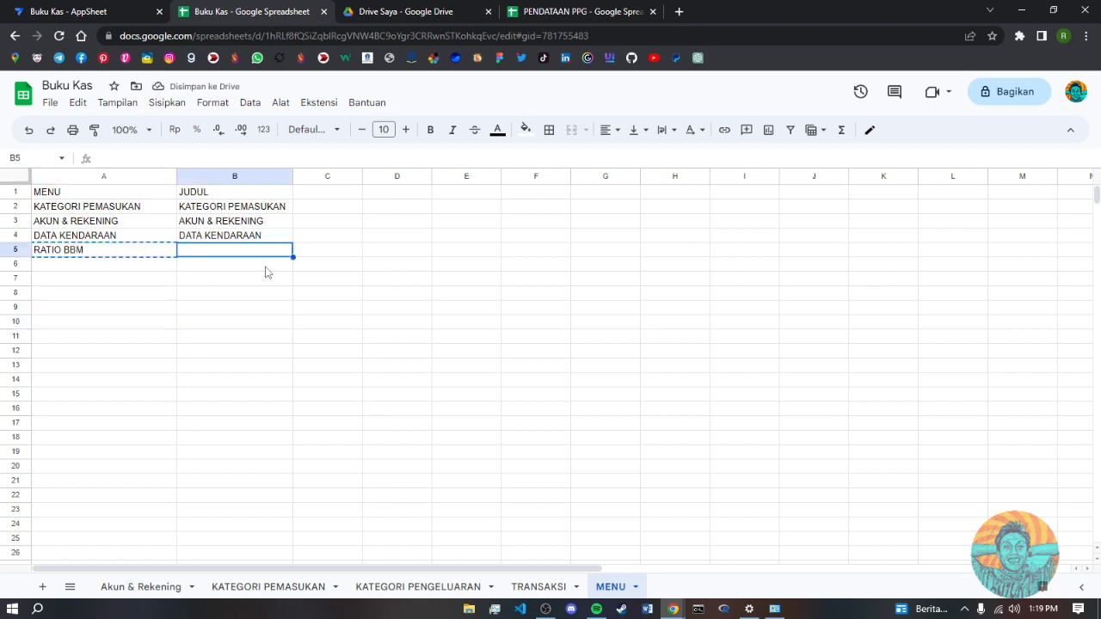
key(ctrl+v)
click(320, 341)
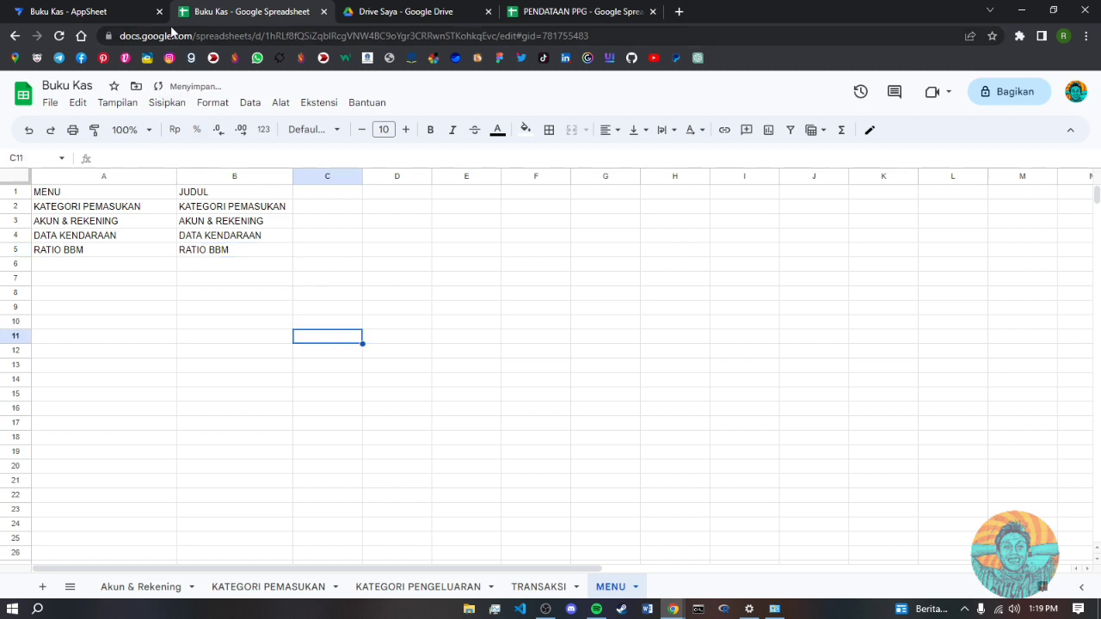
click(69, 11)
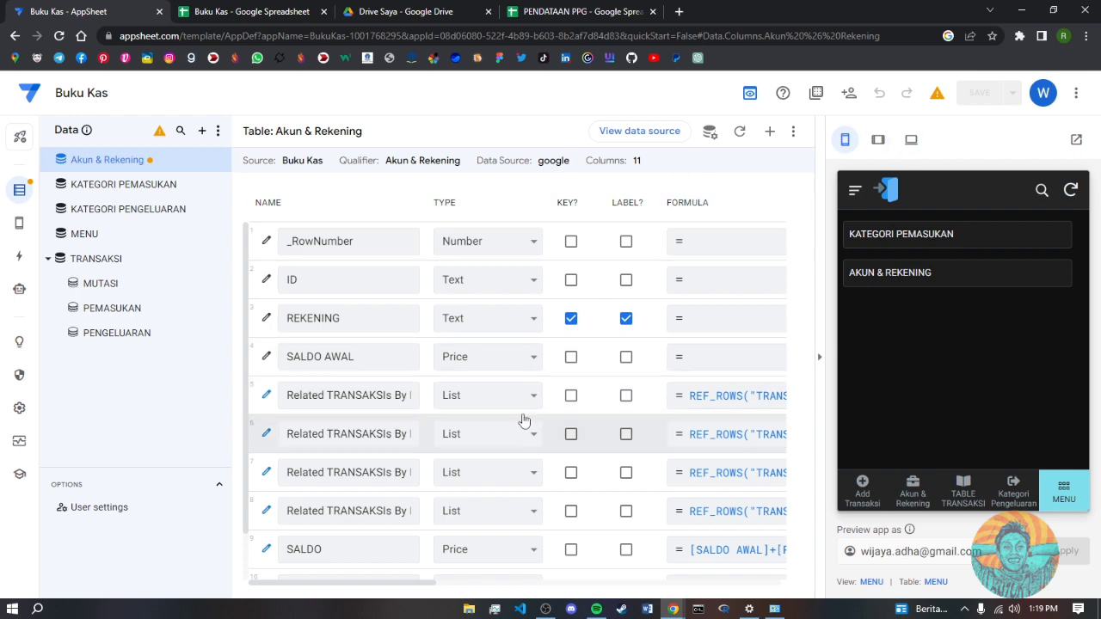
- Select the MENU table and regenerate its schema
click(147, 190)
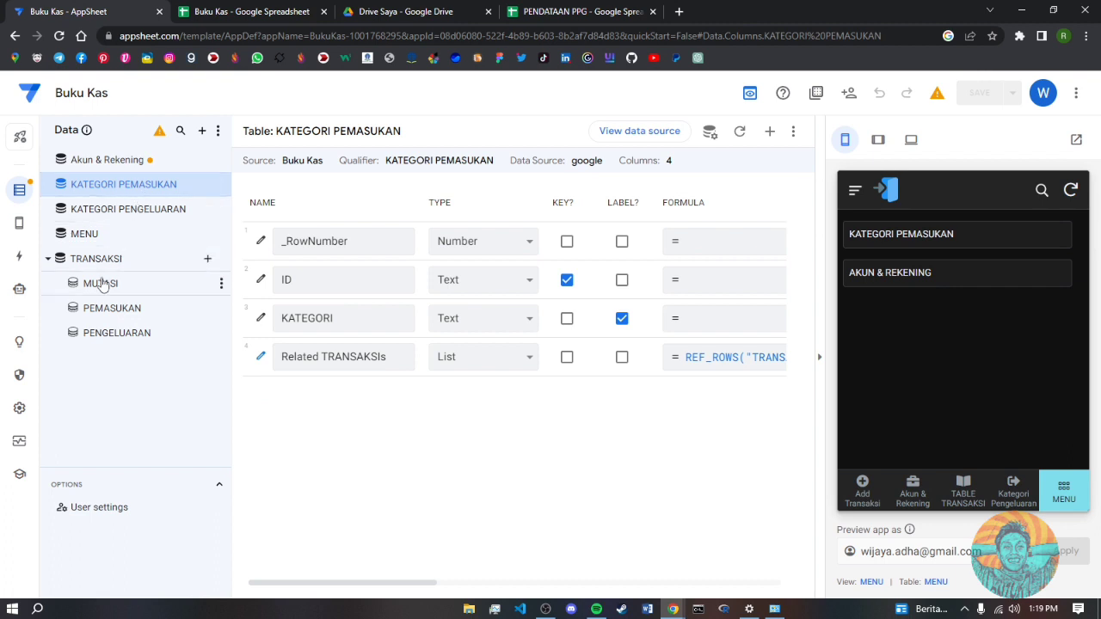
click(98, 241)
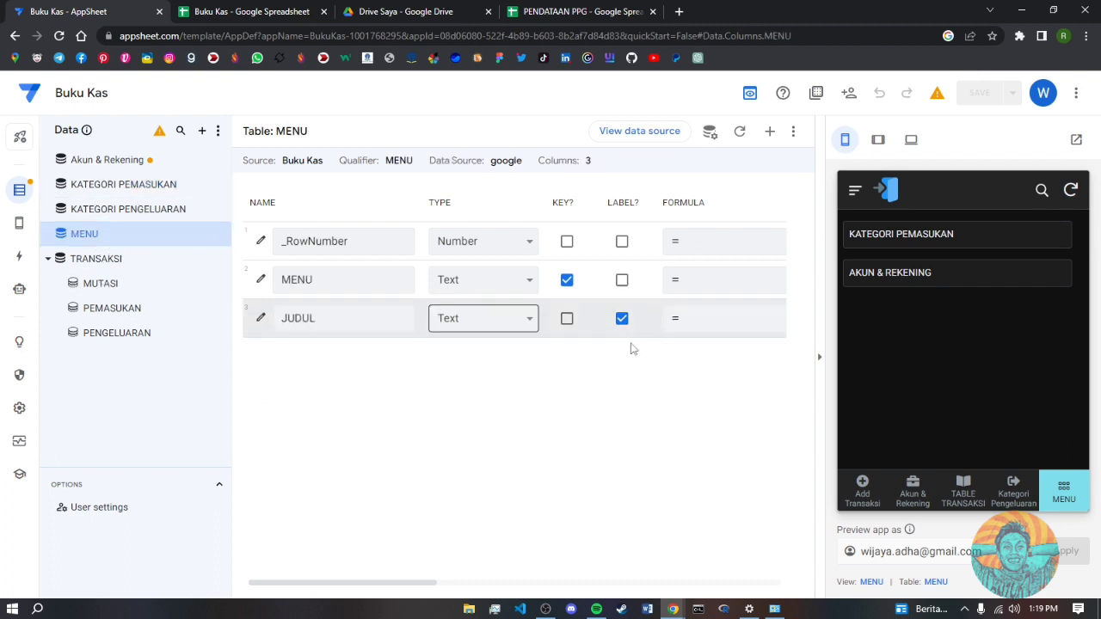
click(964, 495)
click(1013, 494)
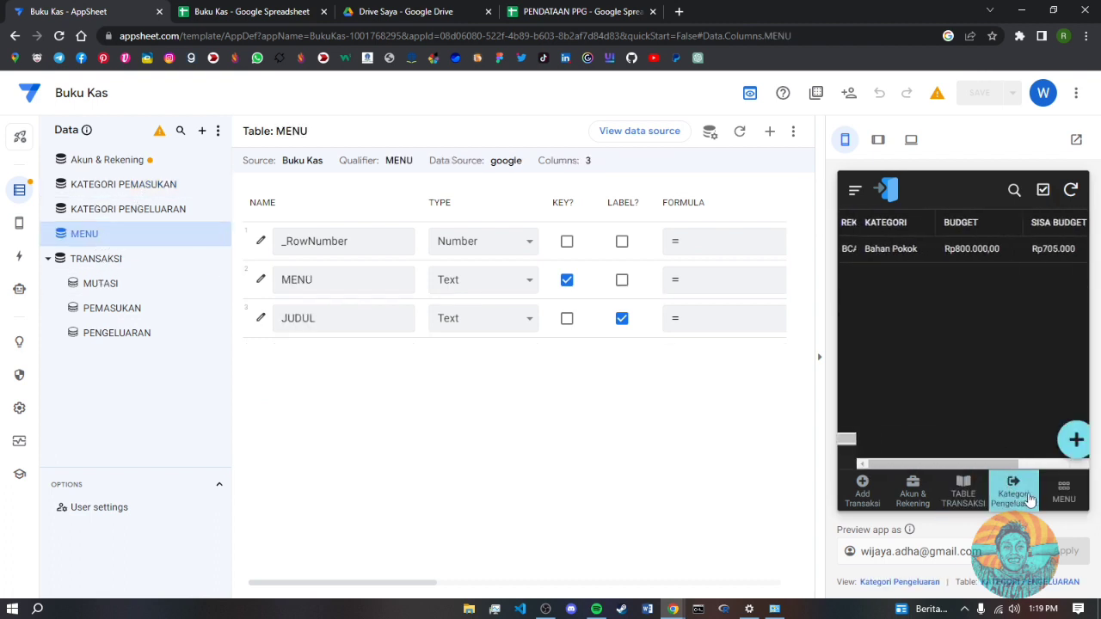
click(1055, 497)
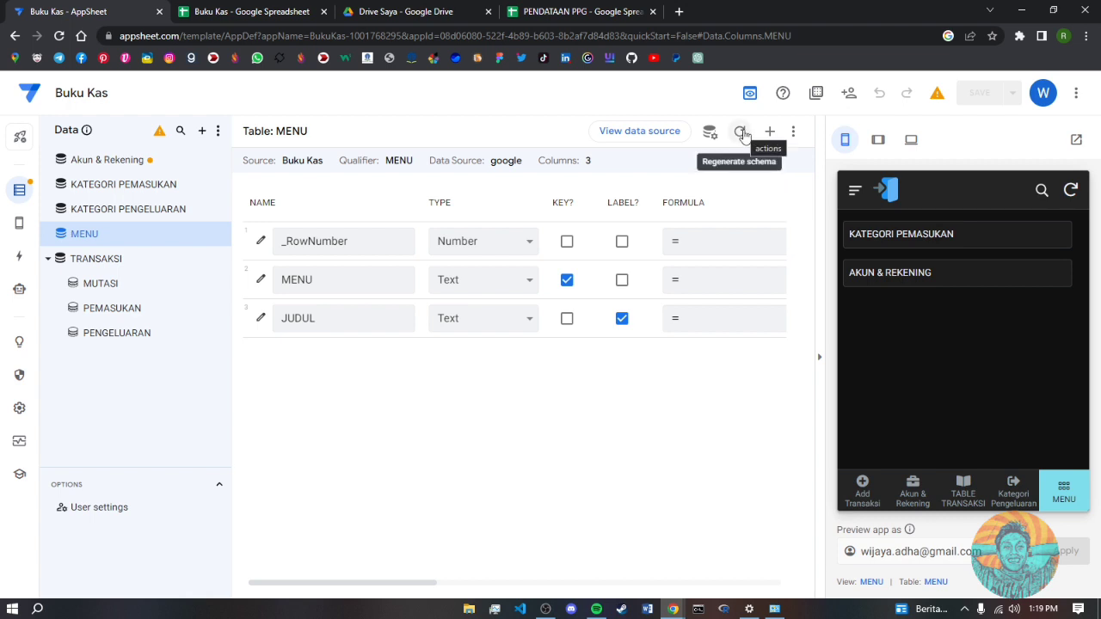
click(741, 133)
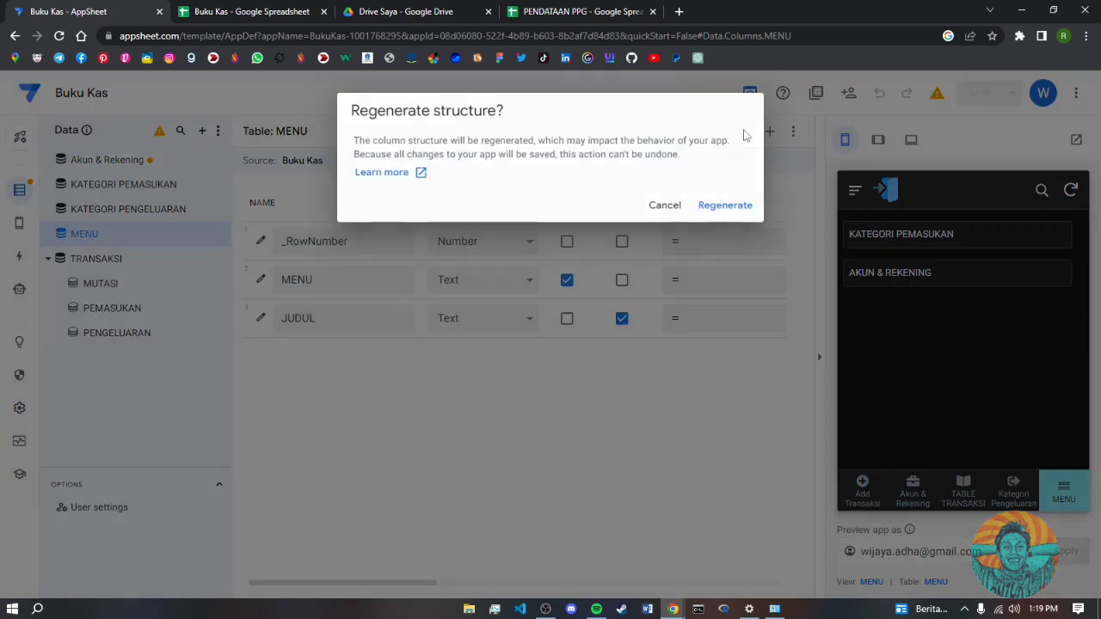
click(718, 206)
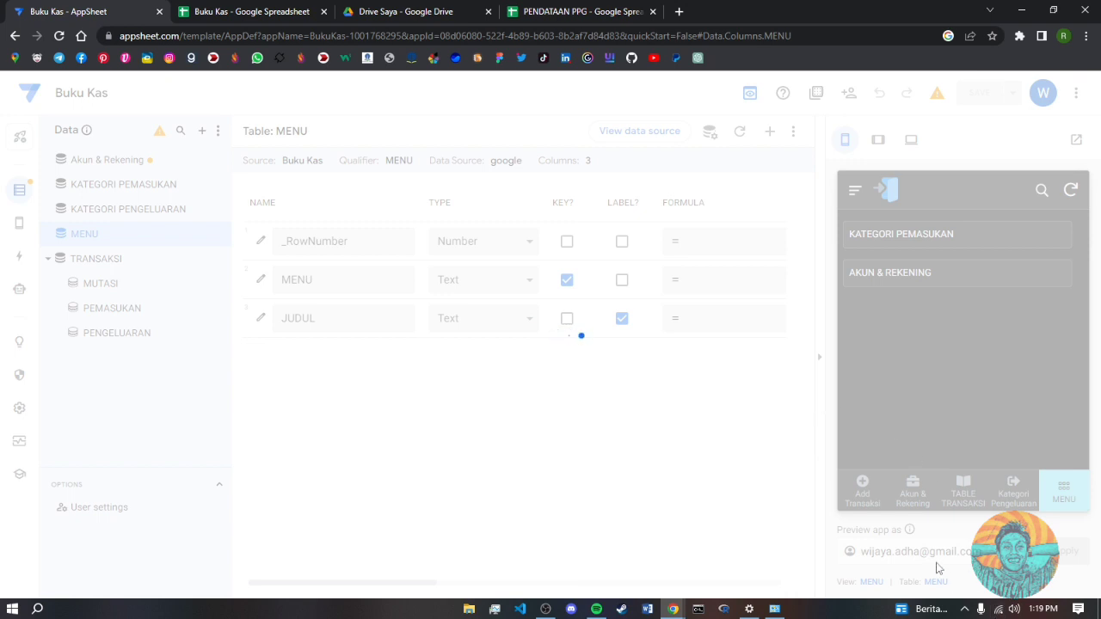
- Sync the preview and test the DATA KENDARAAN and AKUN & REKENING menu items
mouse_move(1005, 612)
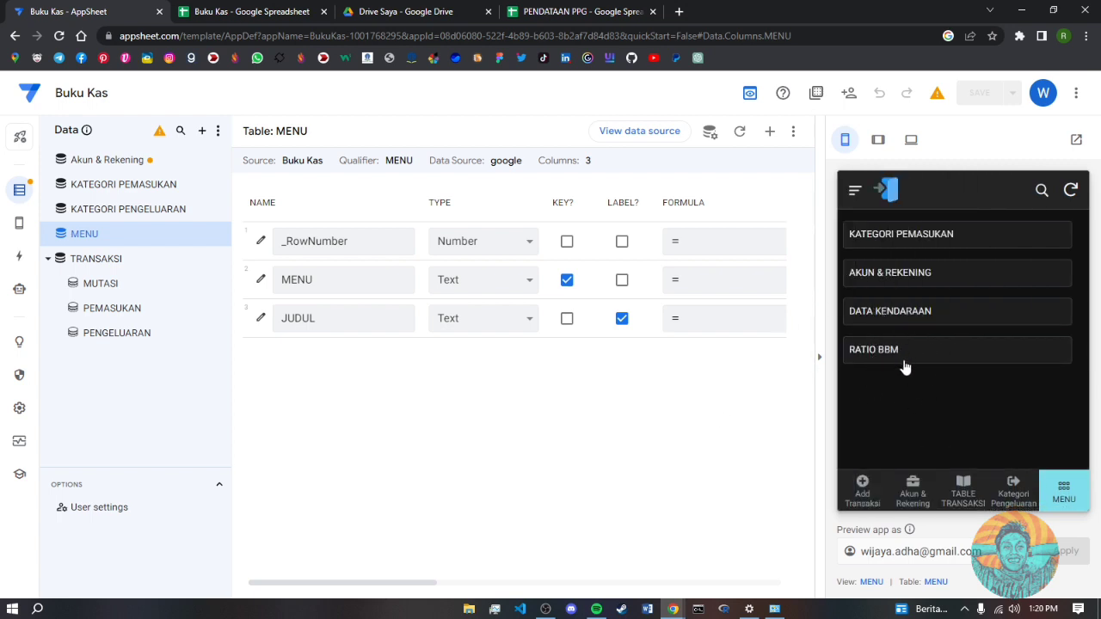
click(1071, 190)
click(926, 314)
click(856, 193)
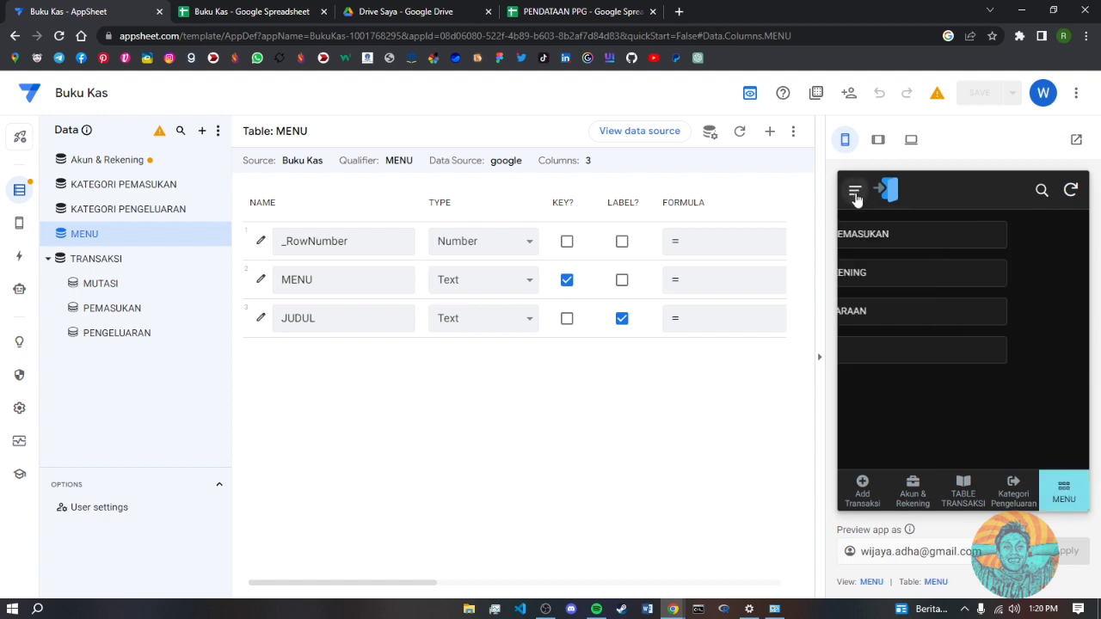
click(889, 275)
click(854, 190)
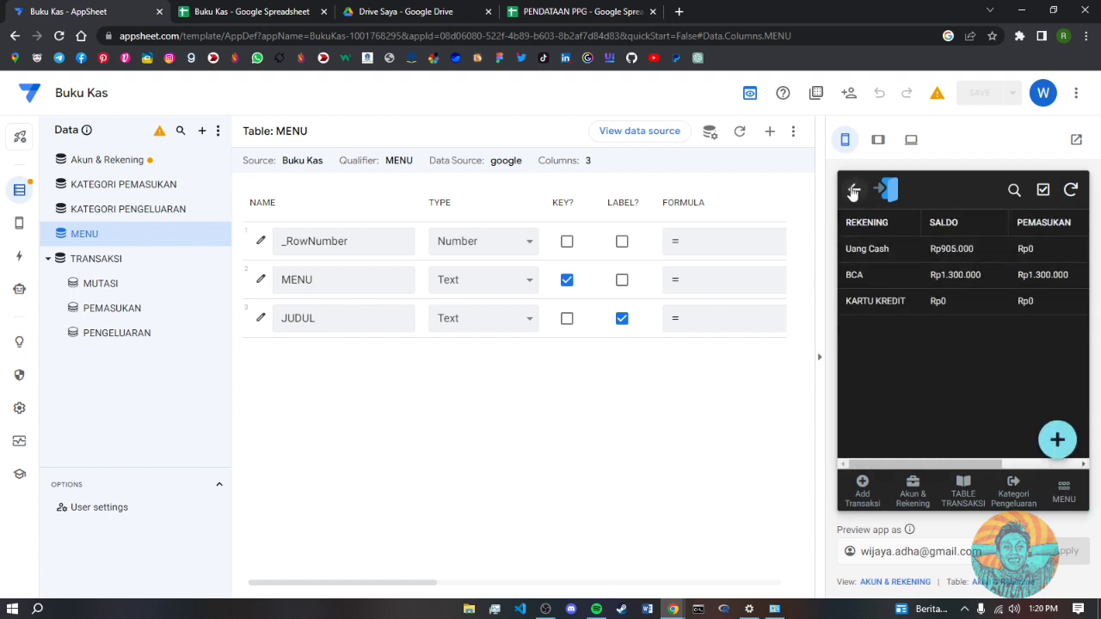